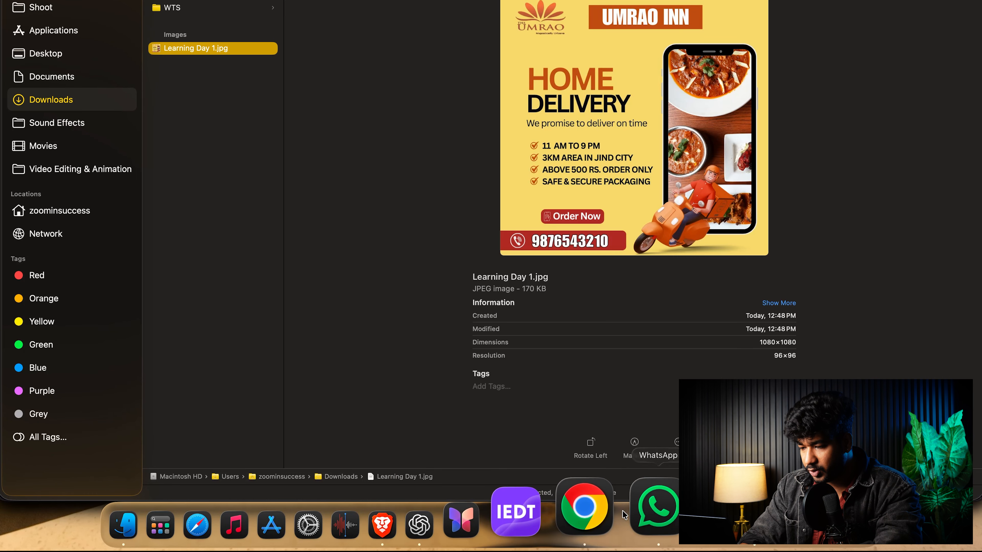
Step: Switch to Canva in Chrome and create a custom-size design of 1080 × 1080 px
click(607, 514)
click(770, 164)
click(348, 102)
text(1080)
key(Tab)
text(1080)
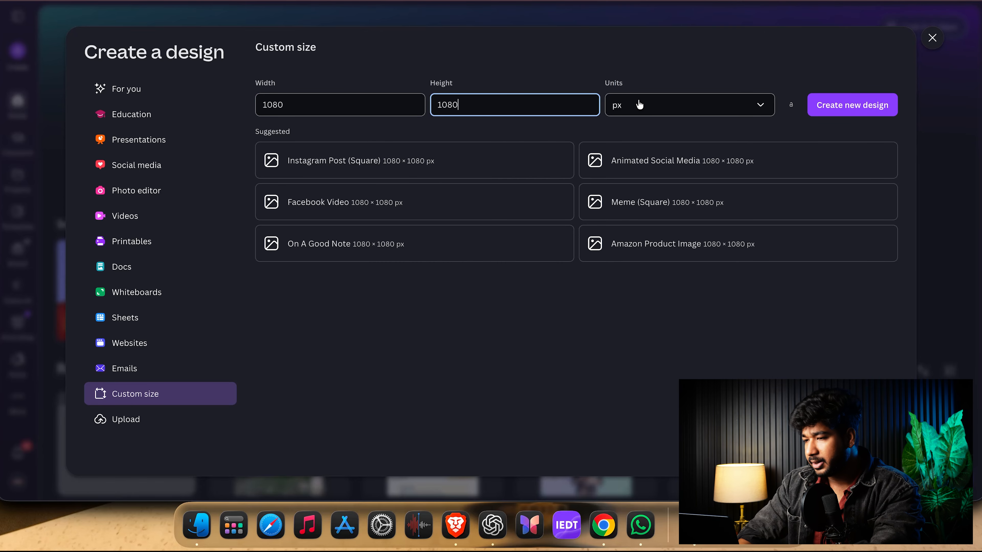
click(885, 107)
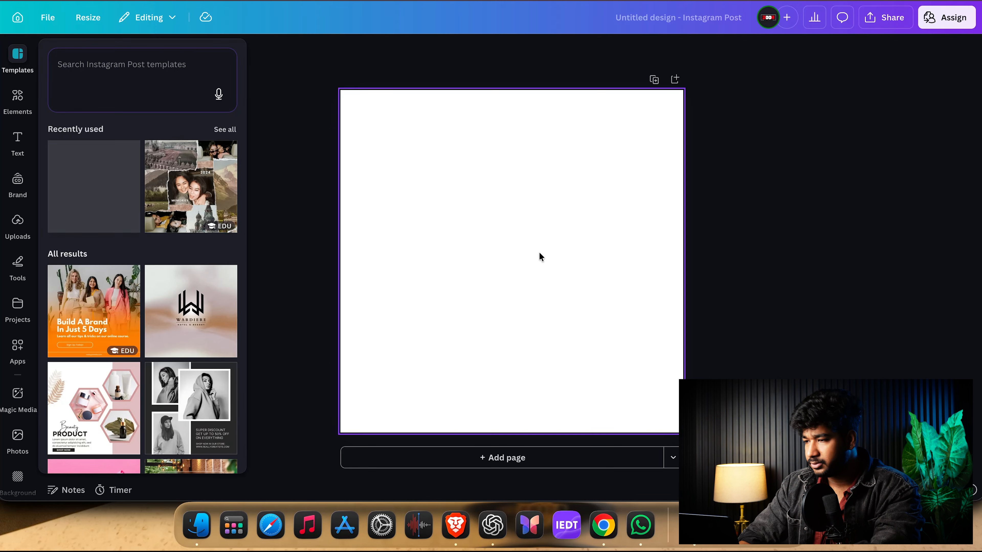
Step: Name the untitled design "Project 1"
click(694, 15)
text(P)
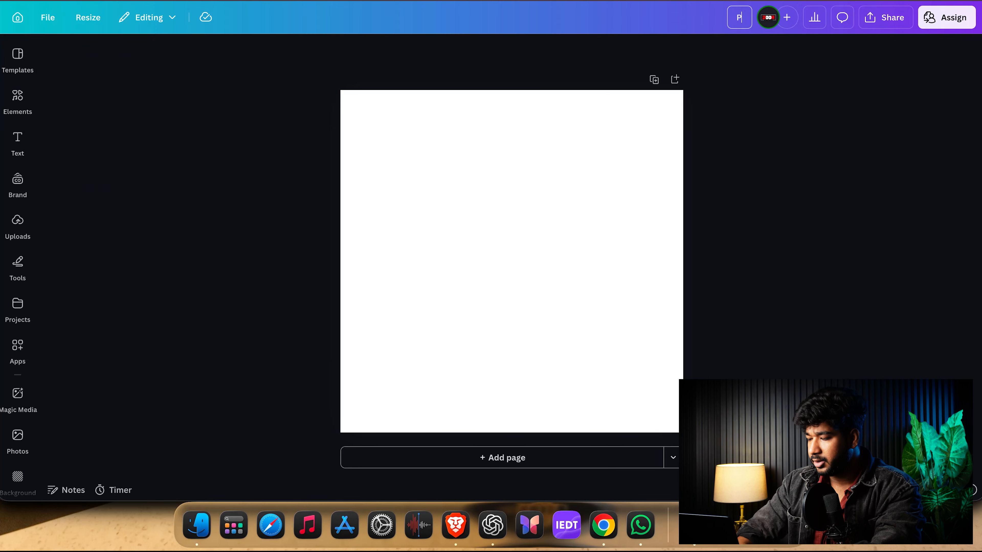
text(roject 1)
key(Return)
Step: Upload Learning Day 1.jpg from the Downloads folder in Finder to the design's uploaded images
click(18, 226)
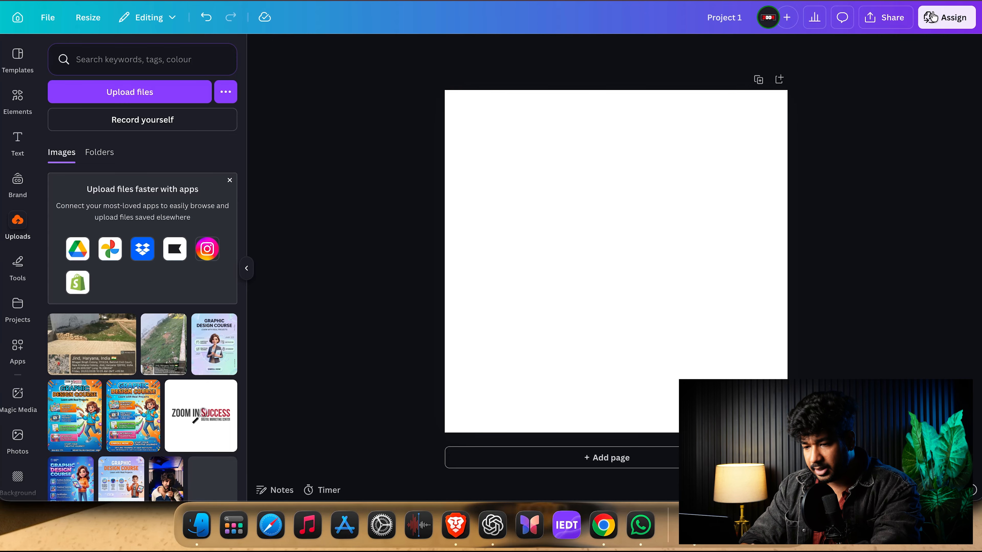
click(201, 535)
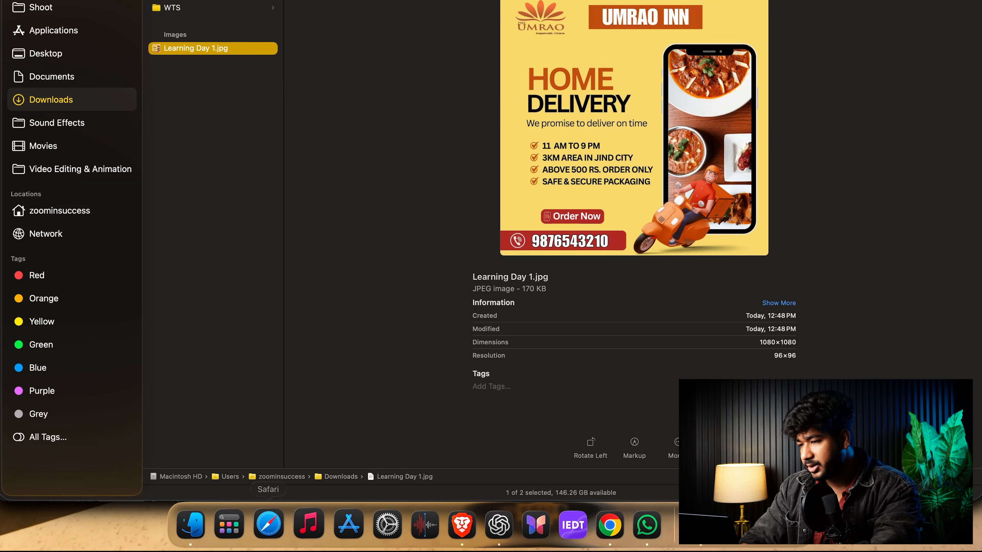
drag(603, 193, 118, 172)
key(super+Tab)
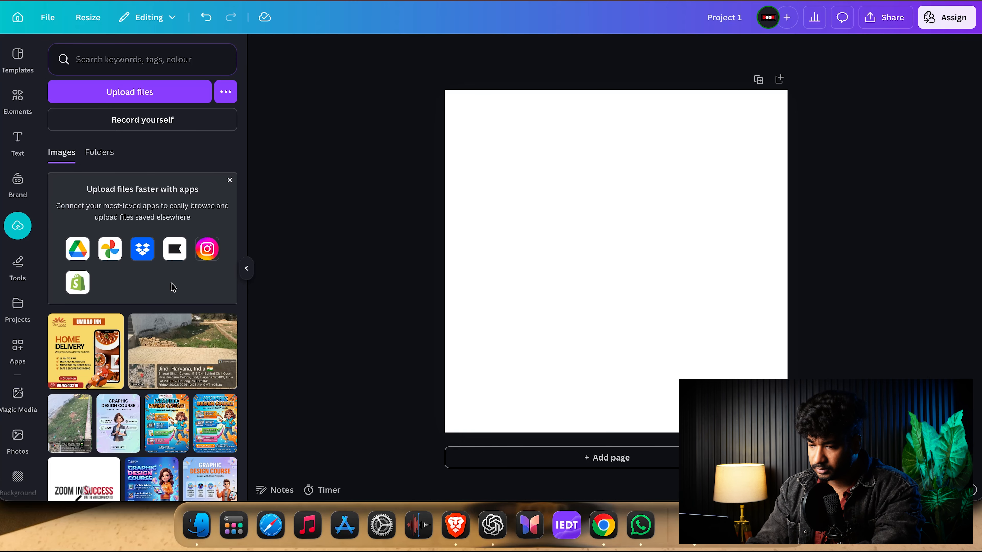
Step: Place the uploaded Home Delivery poster on the page and enlarge it to fill the whole canvas
click(105, 365)
drag(729, 375, 787, 434)
drag(502, 147, 424, 116)
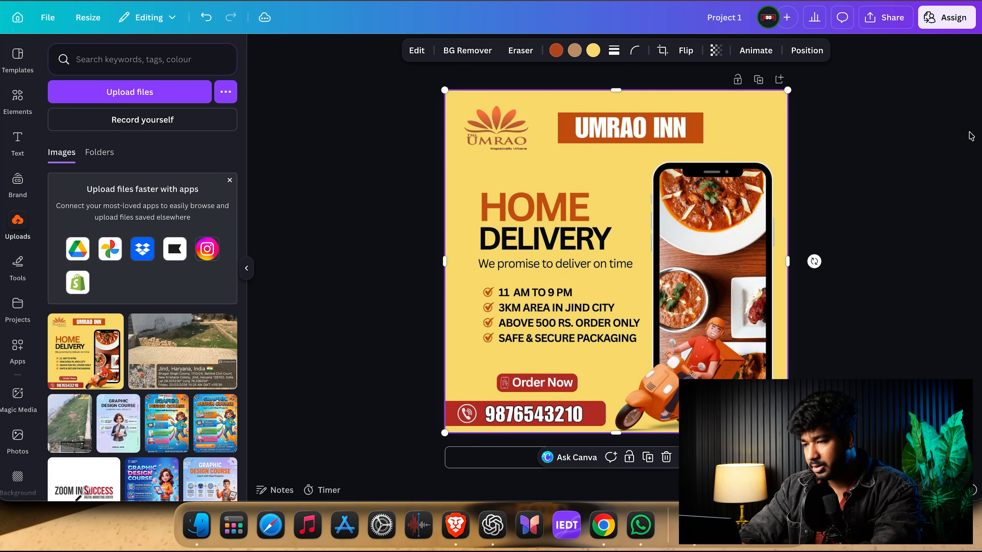
Step: Add a blank second page after the reference poster page
click(779, 79)
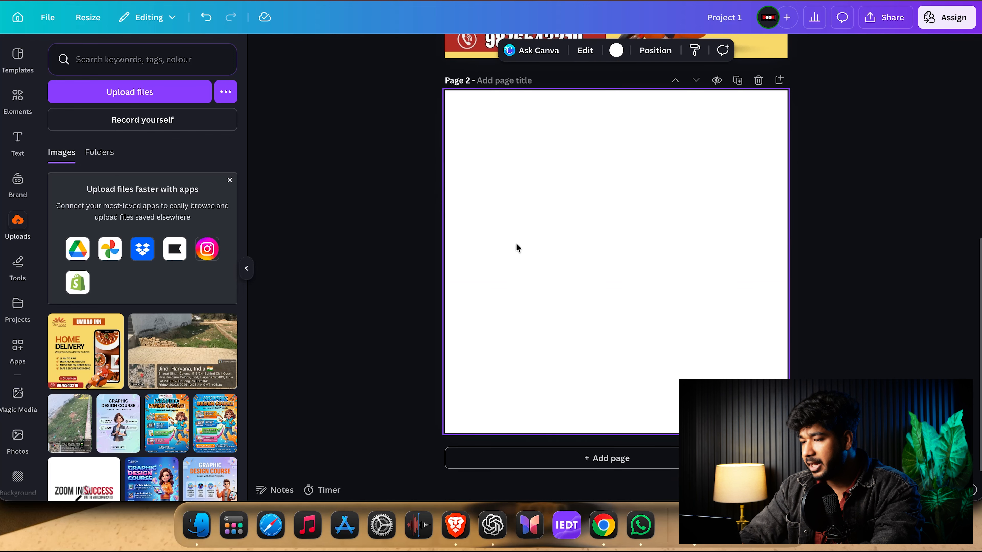
click(20, 55)
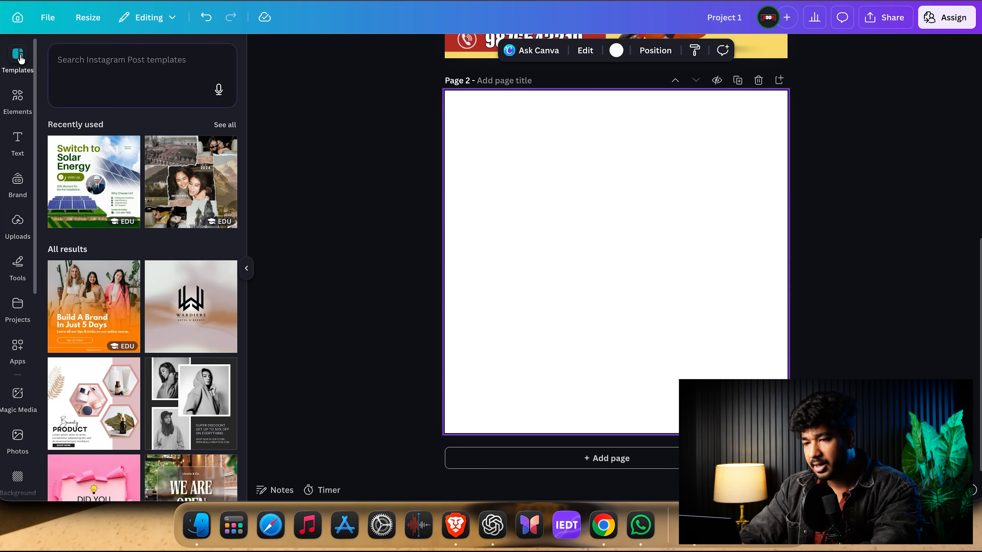
click(20, 55)
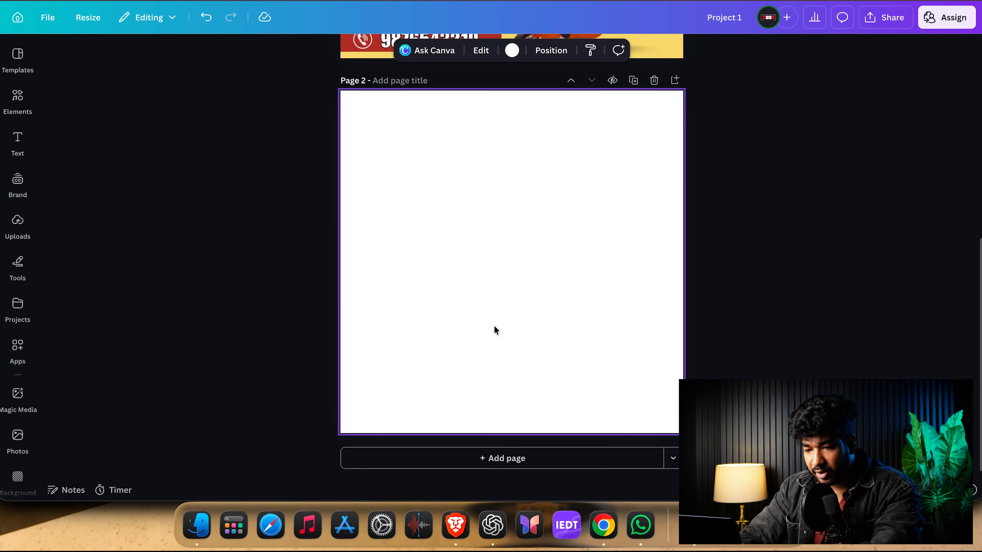
scroll(661, 241, up, 5)
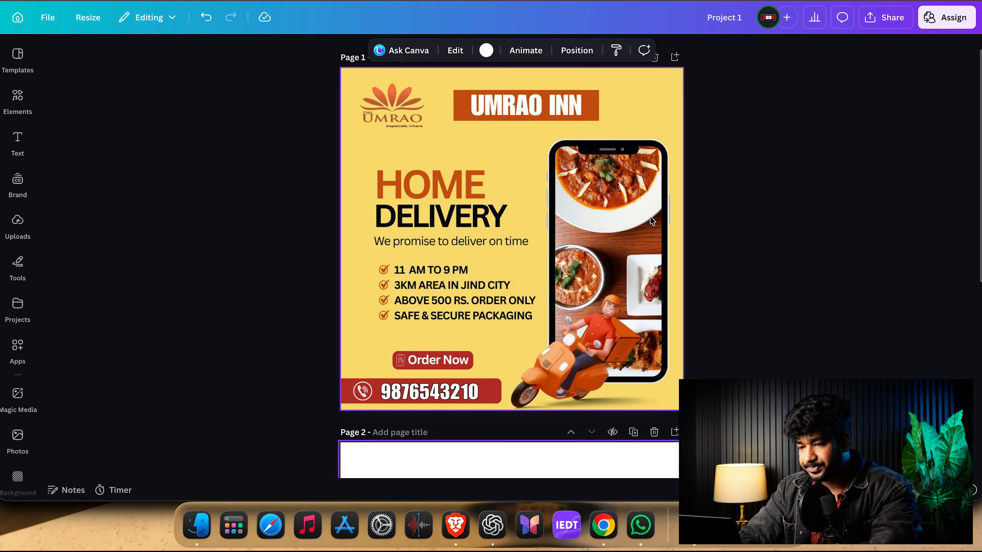
scroll(652, 220, down, 3)
scroll(651, 221, down, 5)
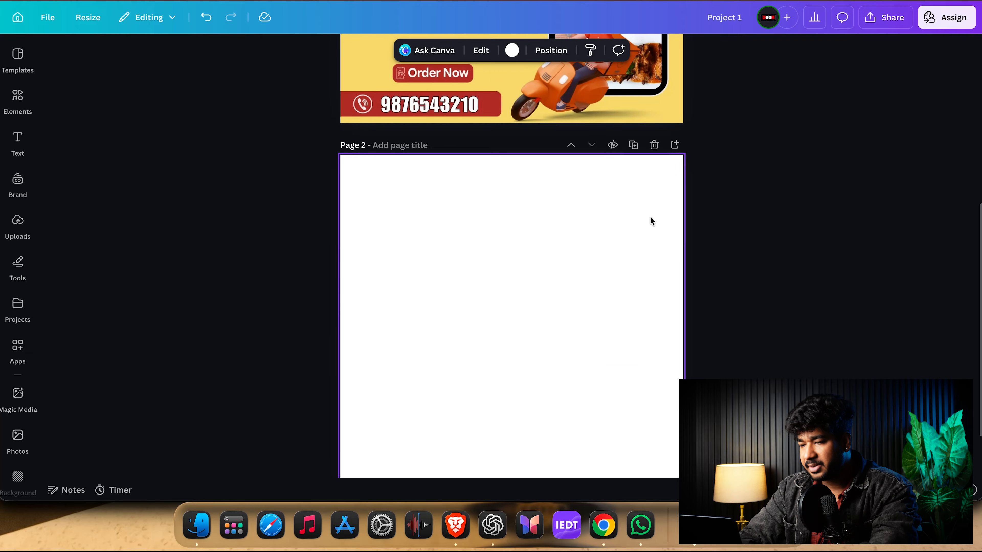
Step: Fill page 2's background with the poster's yellow, #F7D969, sampled from page 1 using the colour picker
click(512, 50)
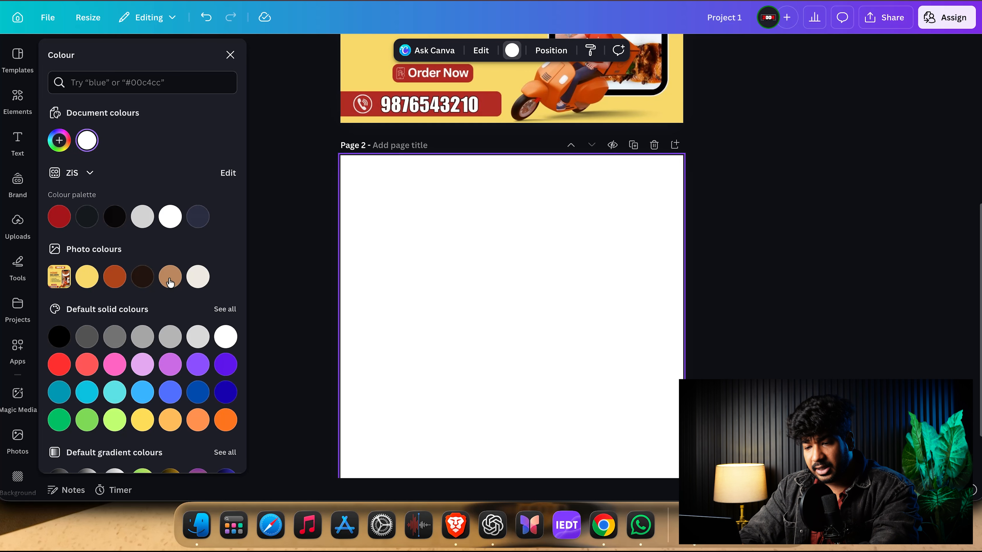
scroll(384, 266, up, 5)
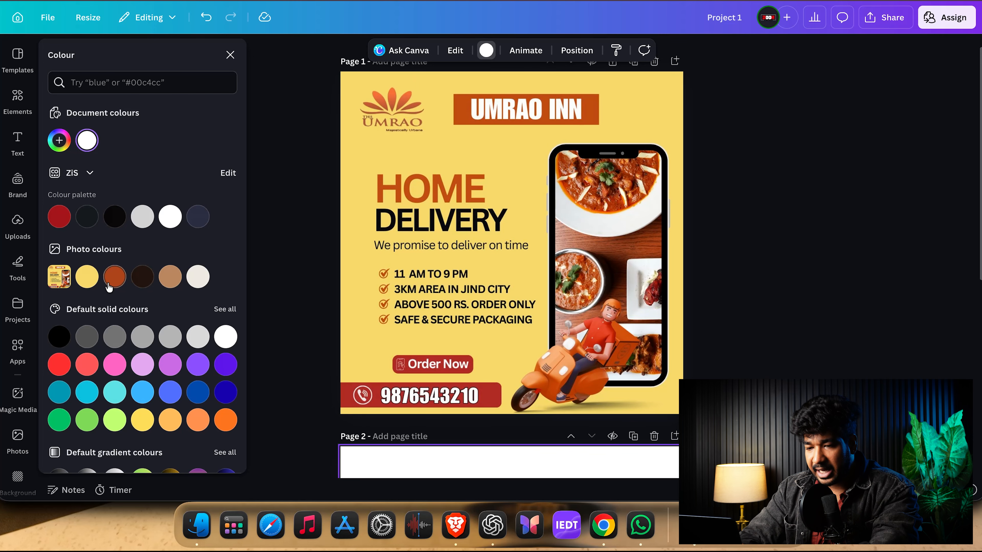
scroll(532, 313, down, 4)
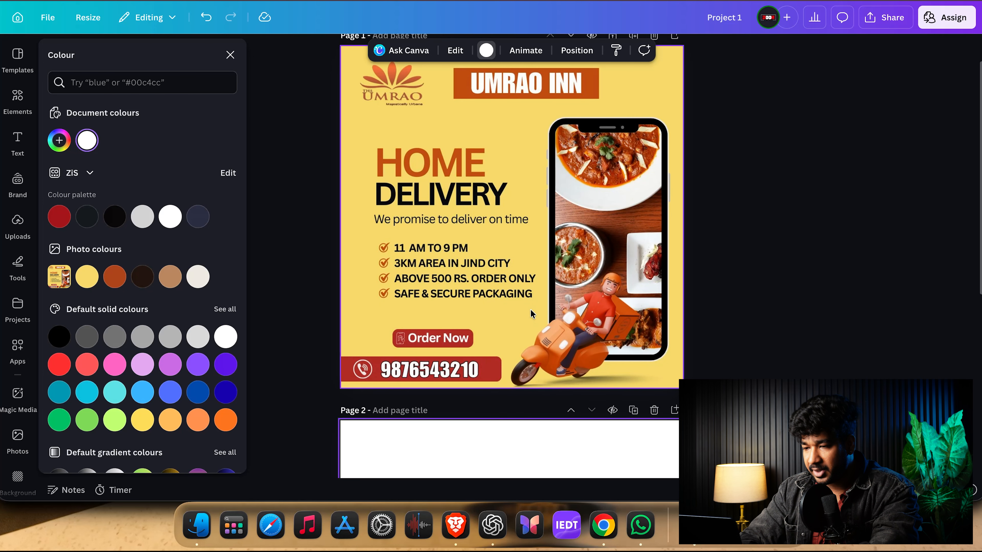
scroll(531, 313, up, 1)
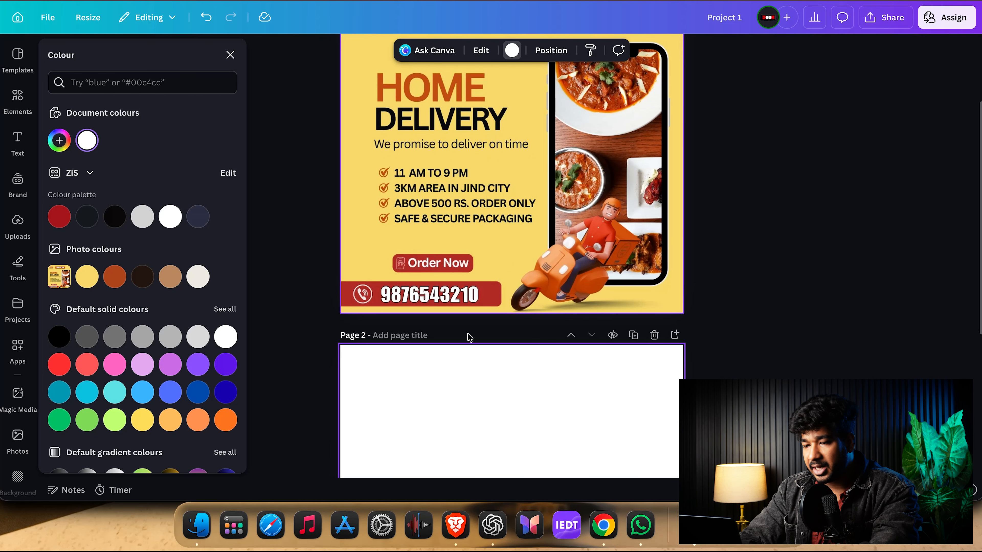
click(59, 149)
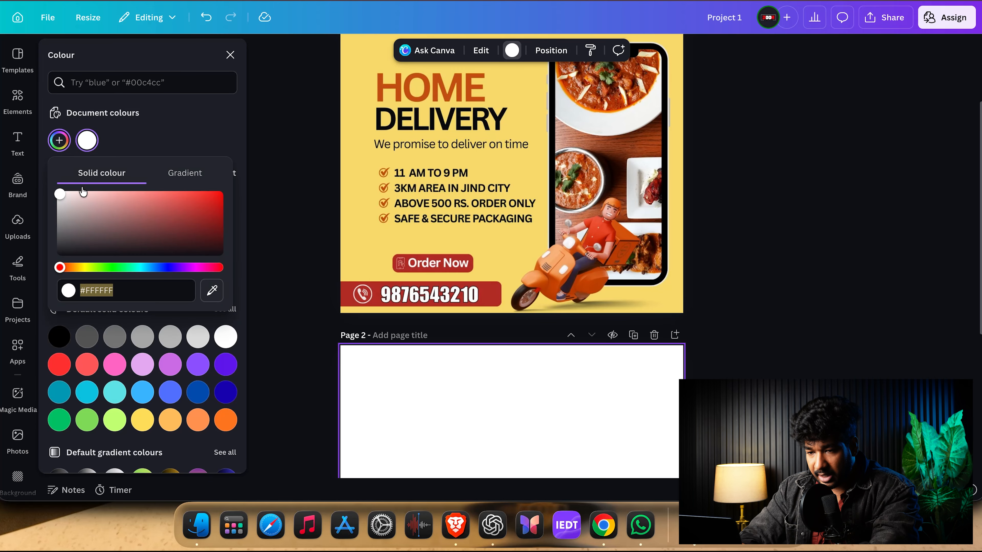
click(212, 292)
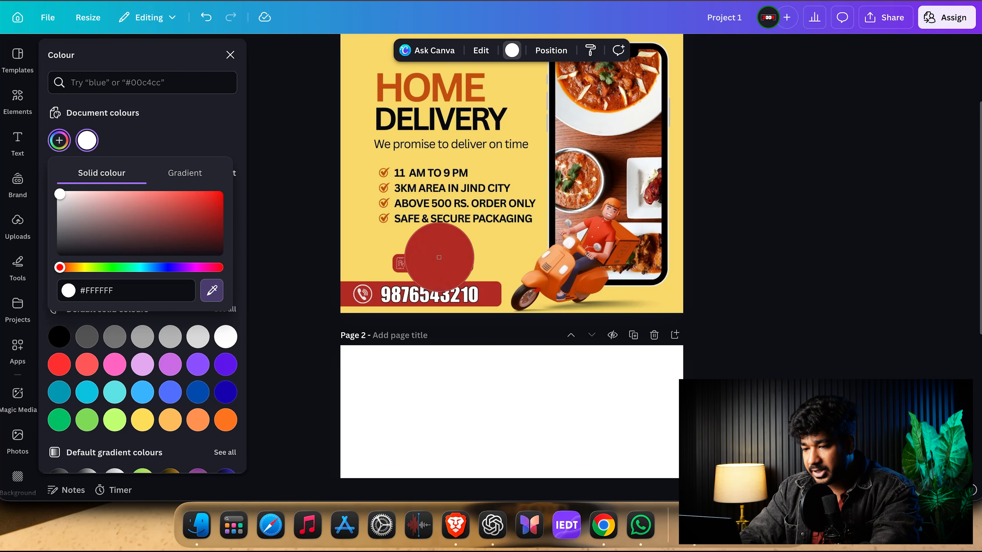
click(504, 252)
scroll(515, 363, down, 6)
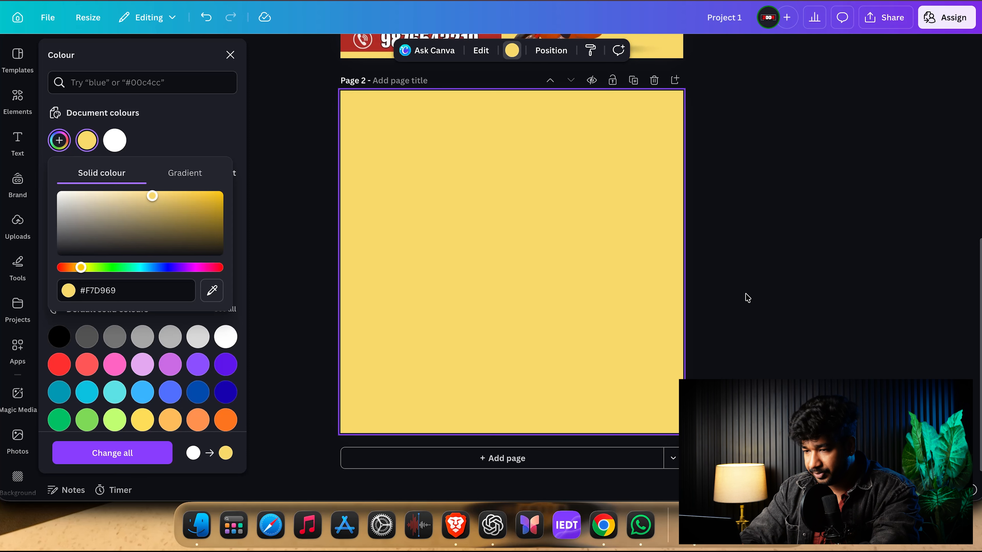
key(Escape)
Step: Add a rectangle shape to page 2
scroll(746, 296, up, 5)
scroll(747, 298, up, 3)
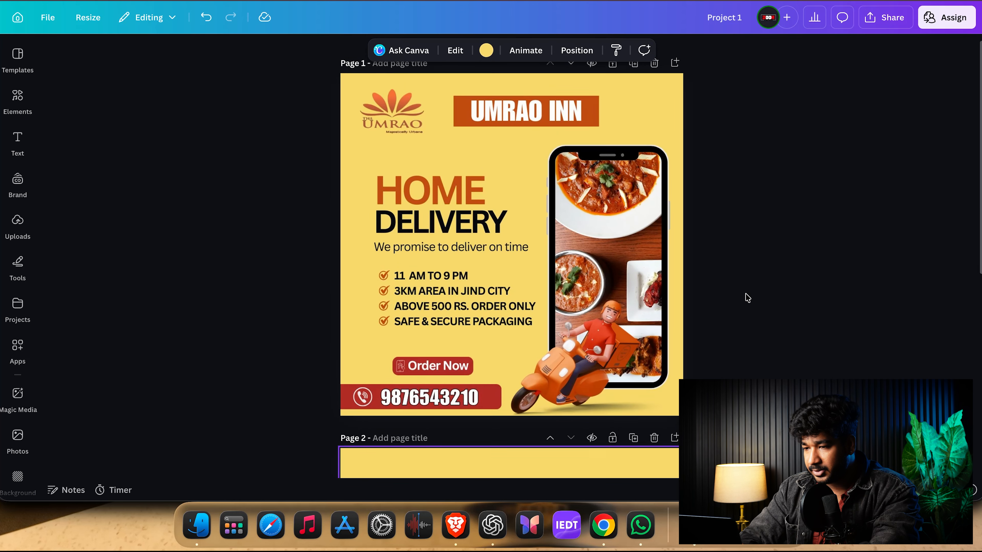
scroll(747, 297, down, 6)
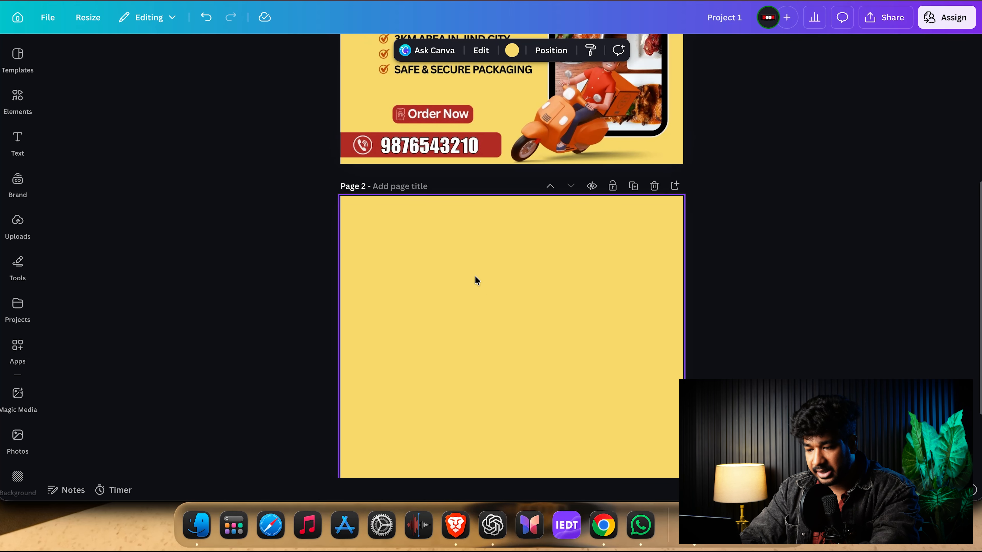
click(17, 224)
click(17, 101)
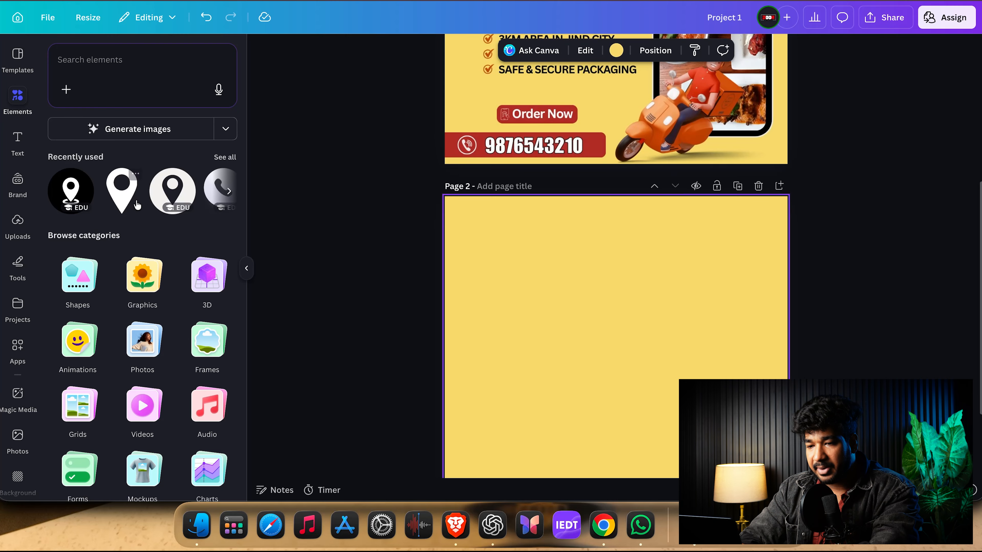
click(129, 70)
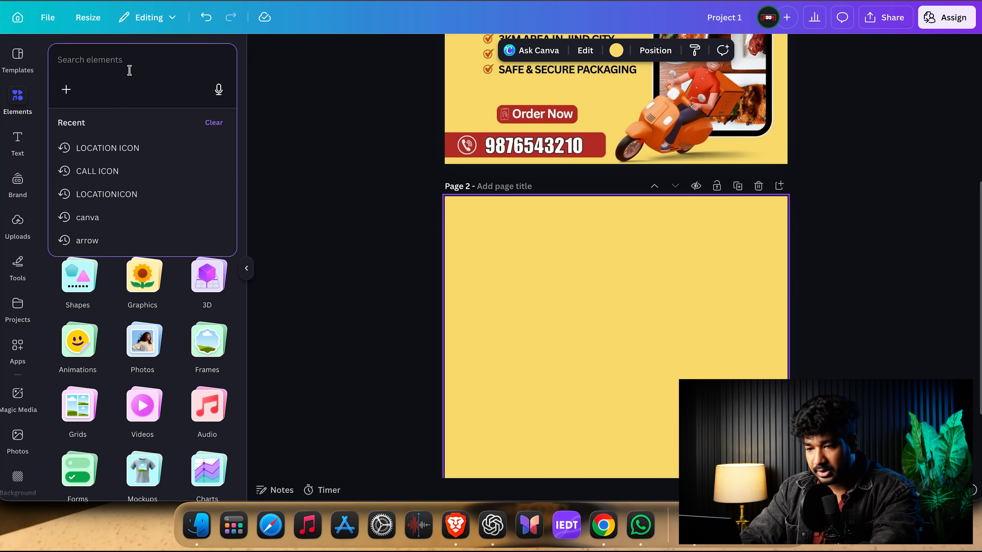
click(78, 276)
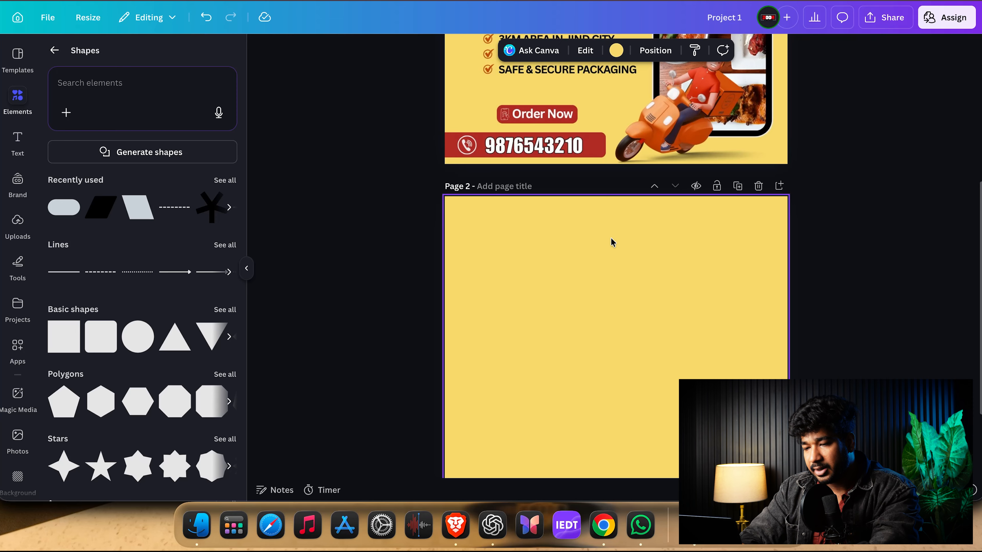
key(r)
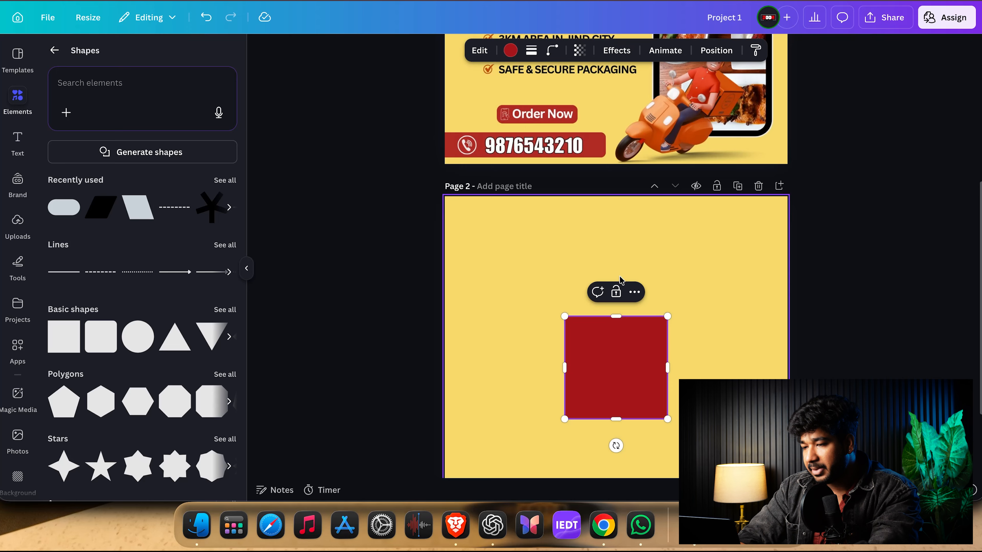
click(740, 291)
scroll(740, 290, down, 1)
scroll(741, 294, down, 2)
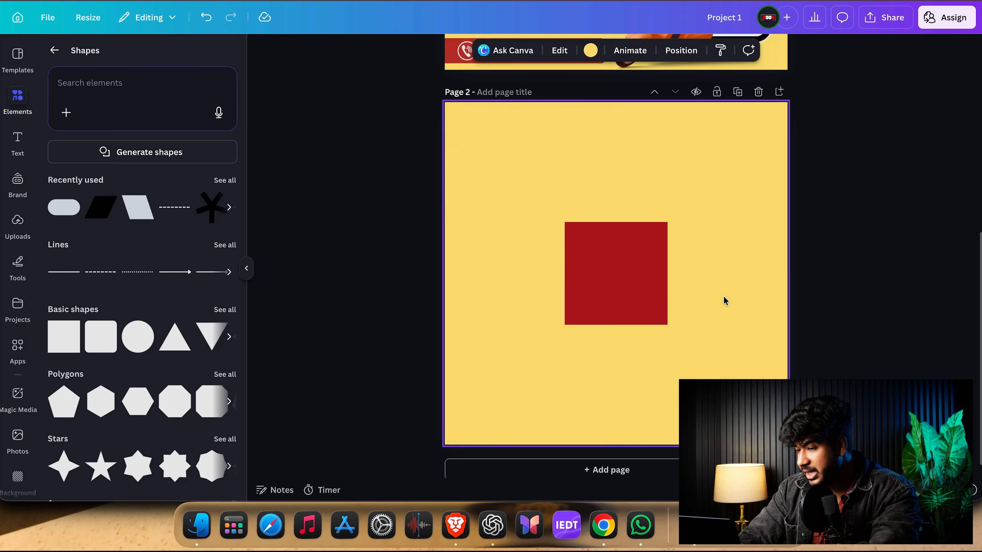
Step: Reshape the red square into a wide, shallow banner and centre it near the upper edge of page 2
click(632, 295)
drag(631, 295, 711, 169)
drag(628, 220, 626, 148)
scroll(699, 180, up, 3)
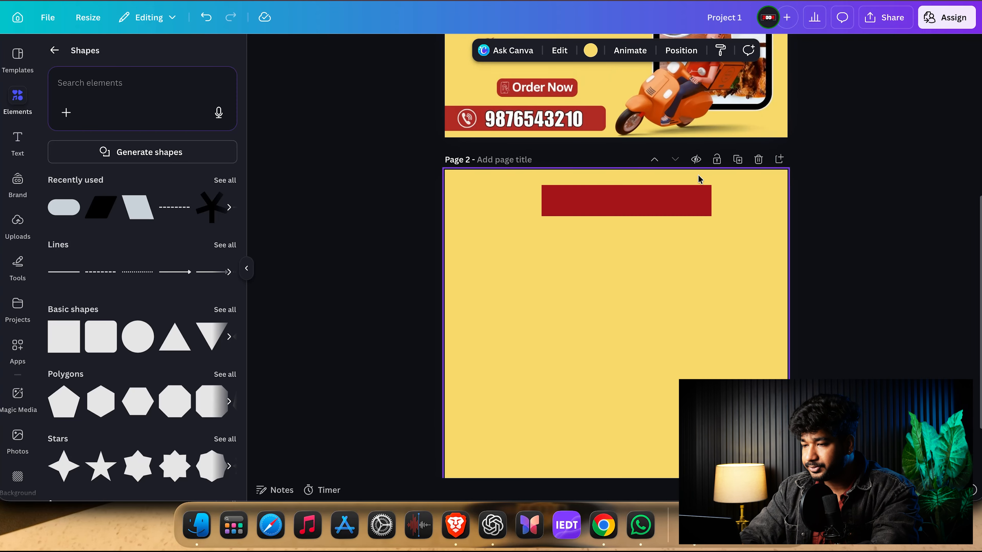
drag(653, 211, 643, 213)
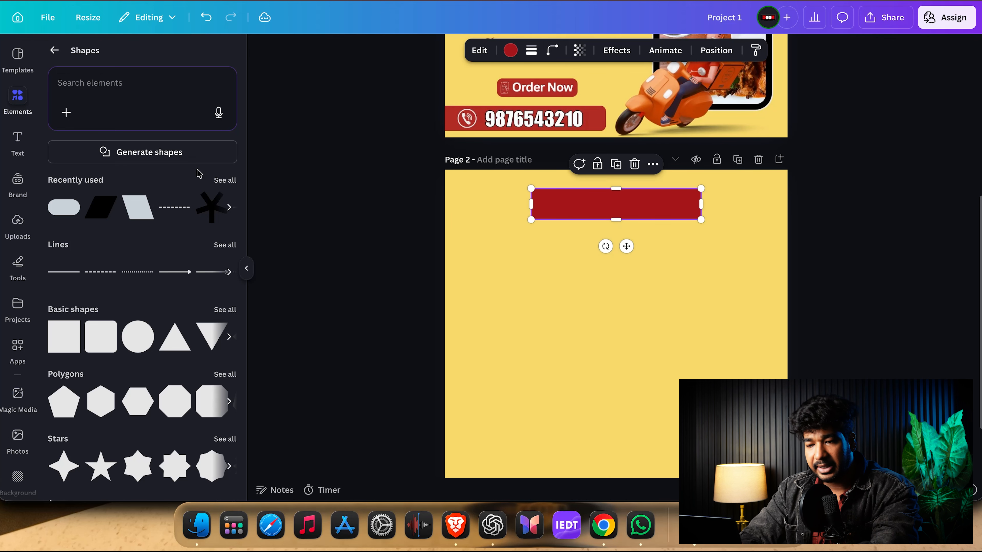
Step: Add a text box reading "Umrao Inn" to page 2
click(22, 143)
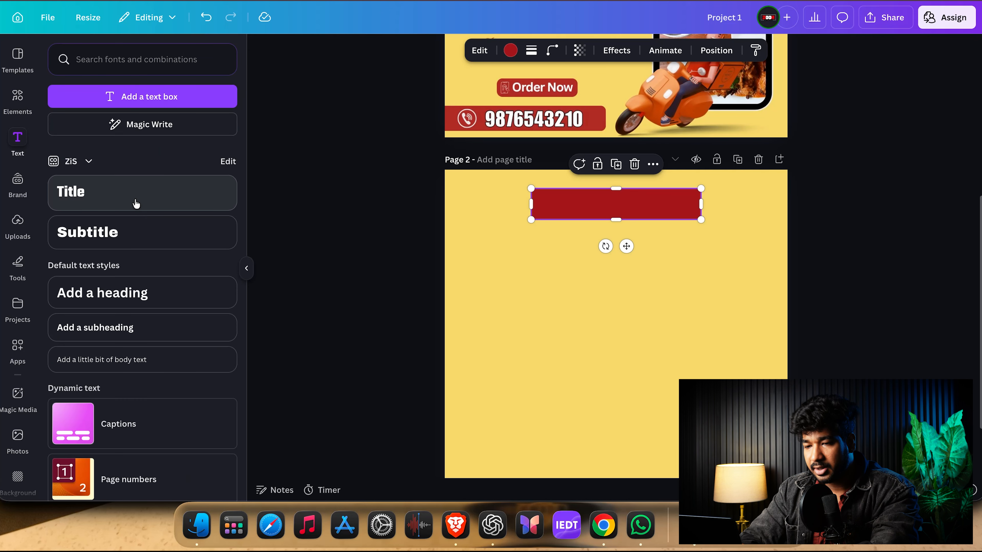
click(606, 330)
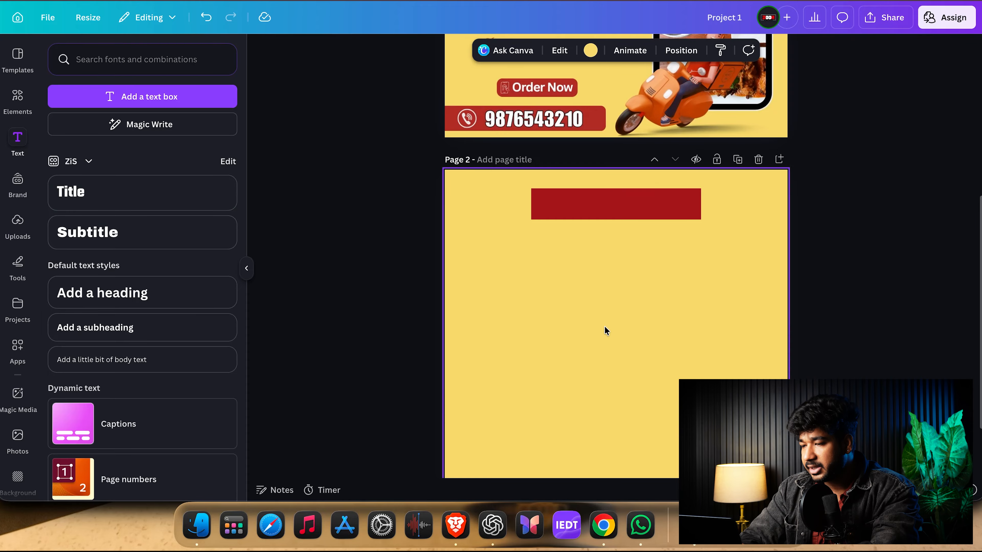
key(t)
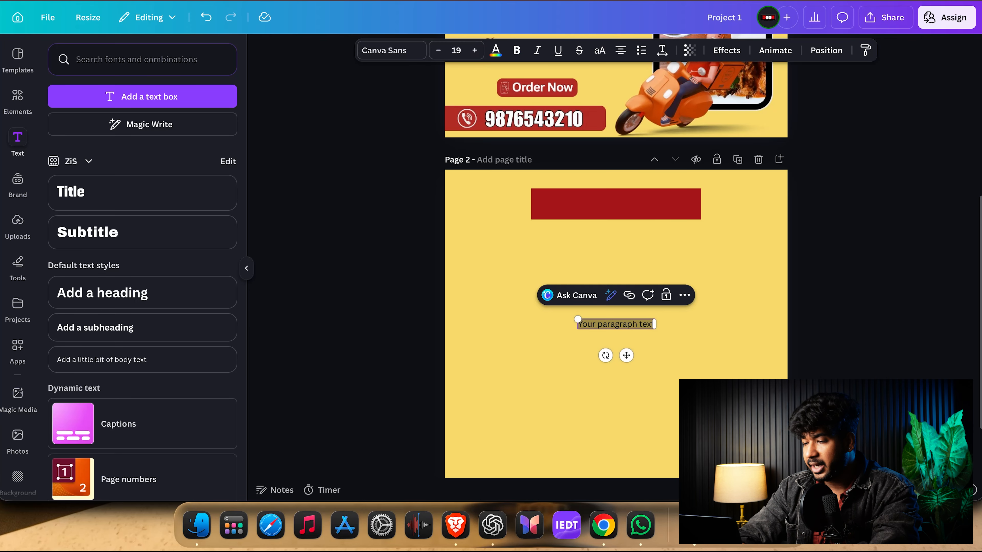
text(Um)
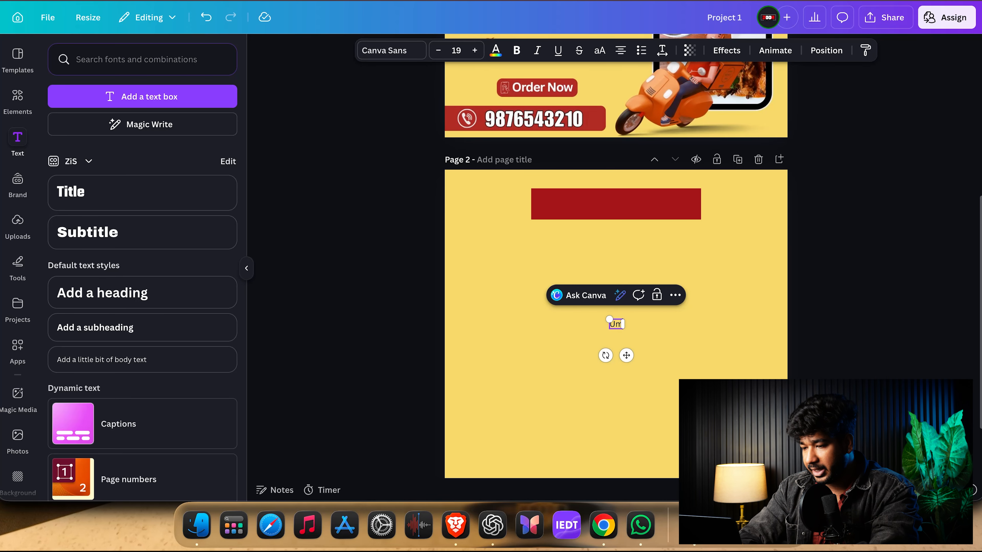
text(rao Inn)
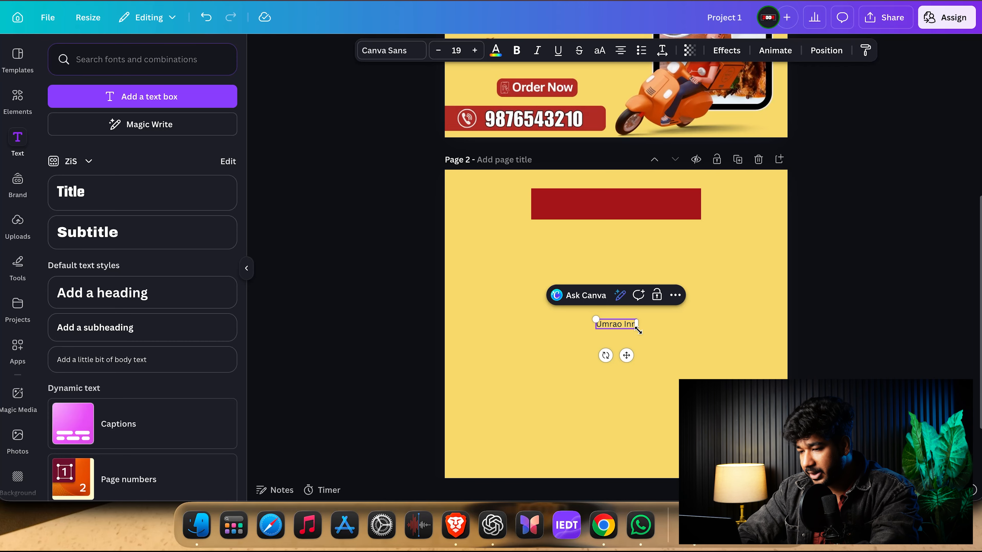
Step: Enlarge the "Umrao Inn" text to size 52.5 and centre it on the red banner
drag(637, 328, 707, 345)
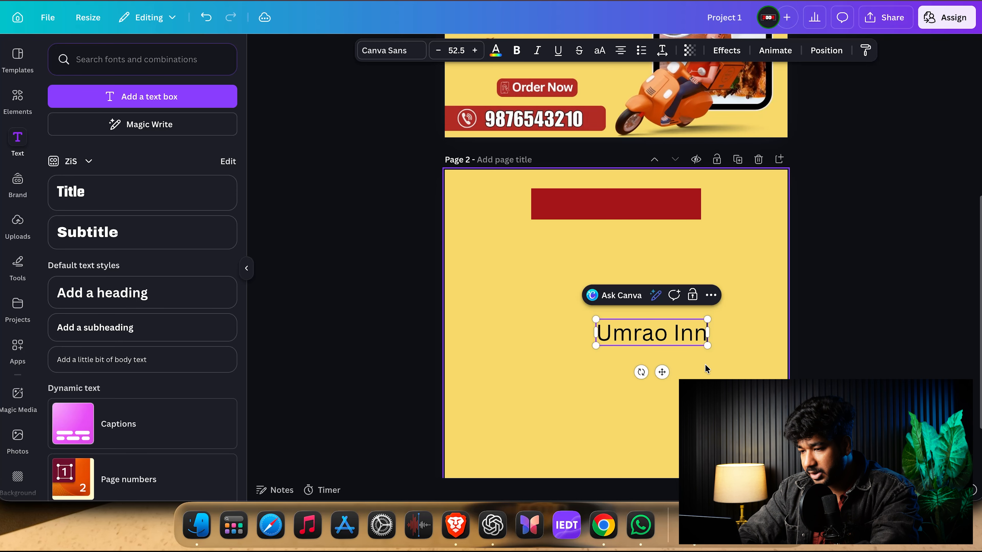
drag(661, 372, 627, 242)
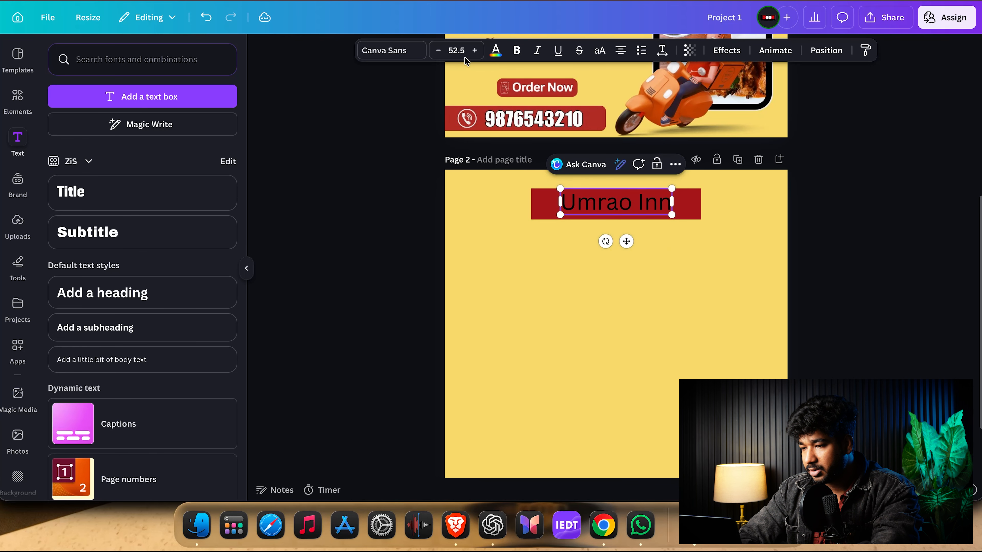
Step: Colour the "Umrao Inn" text white, applying the change across all pages, and make it bold
click(495, 51)
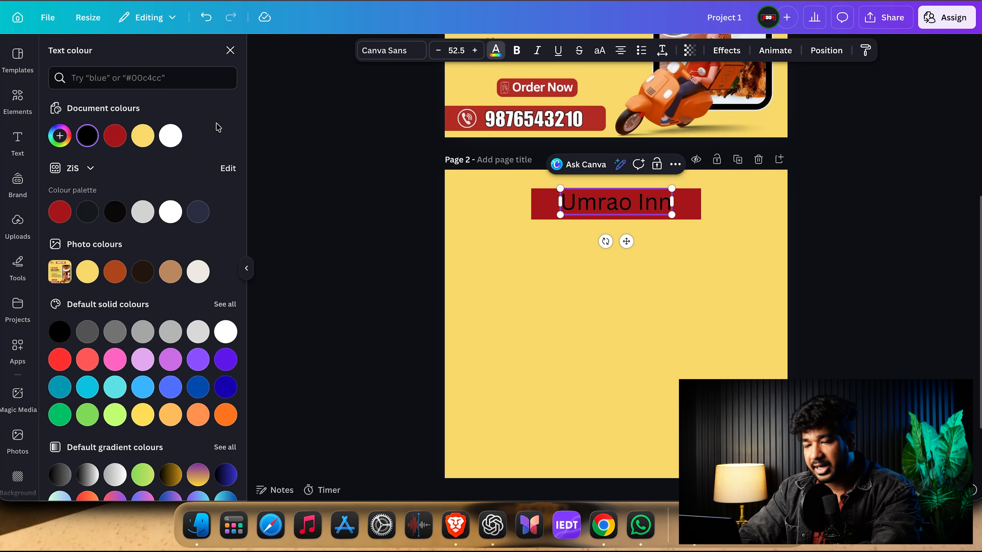
click(179, 140)
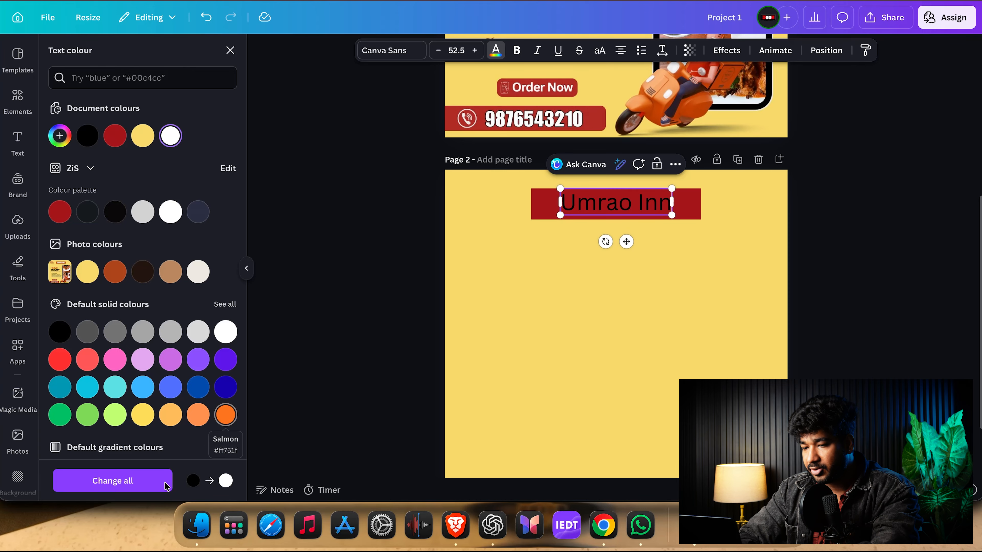
click(121, 480)
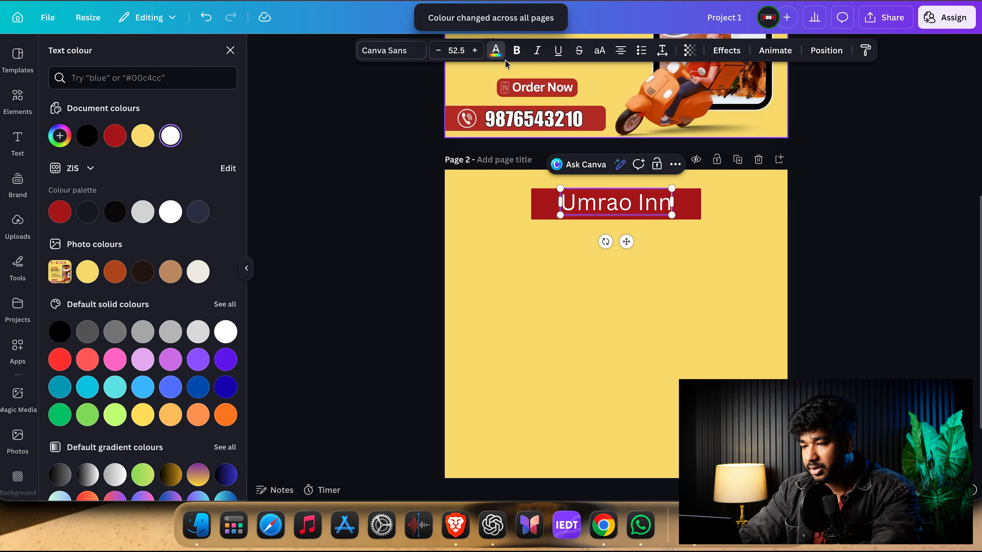
click(598, 199)
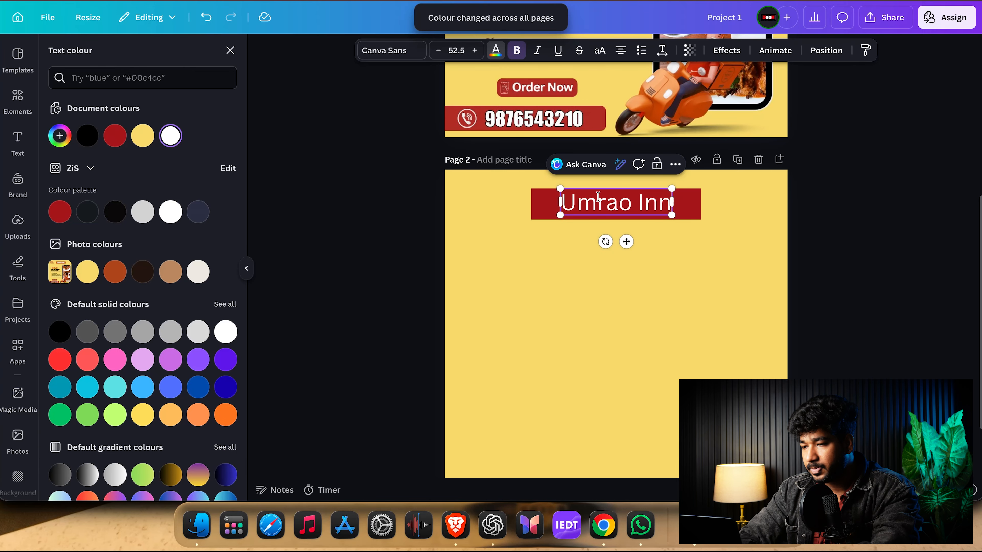
triple_click(599, 199)
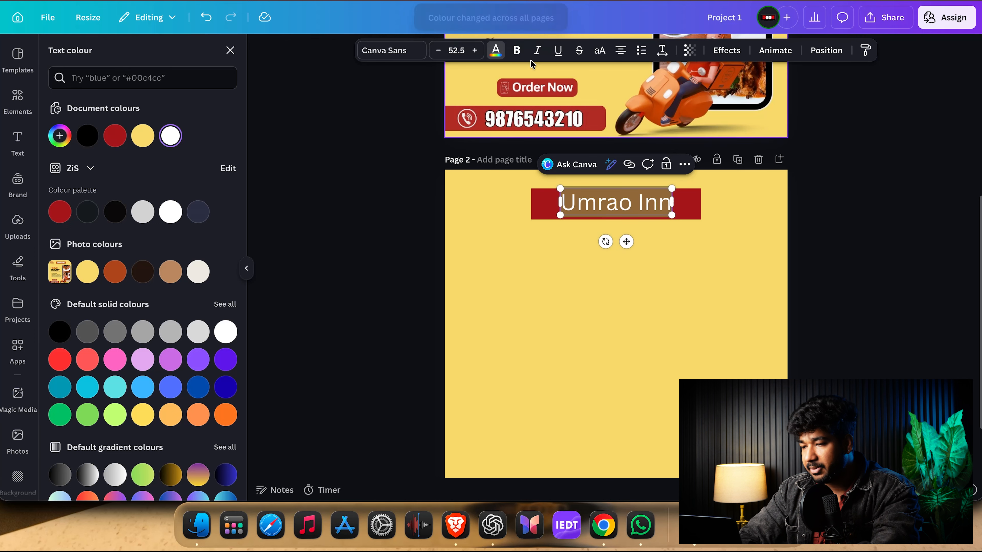
click(517, 50)
click(879, 264)
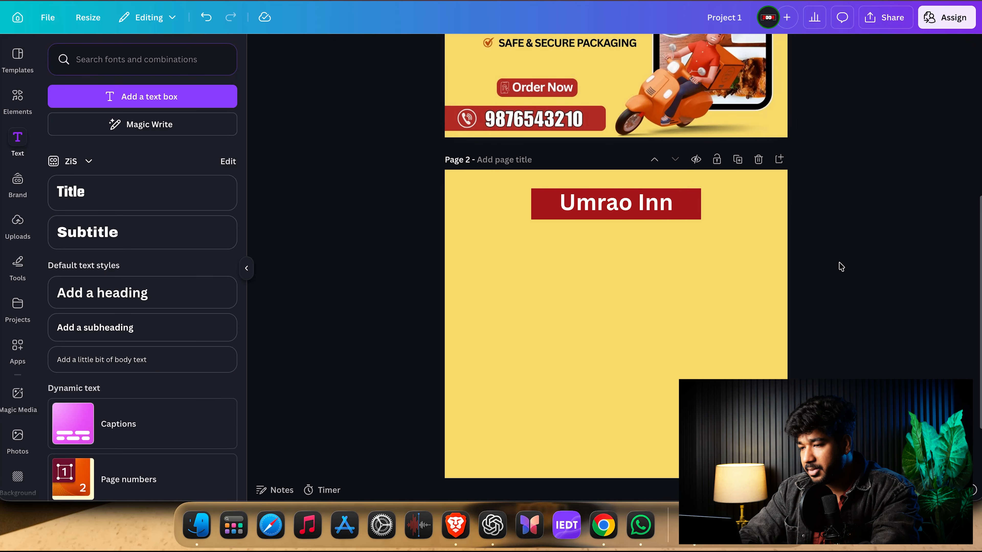
Step: Nudge the "Umrao Inn" text slightly down so it sits vertically centred on the red banner
click(666, 203)
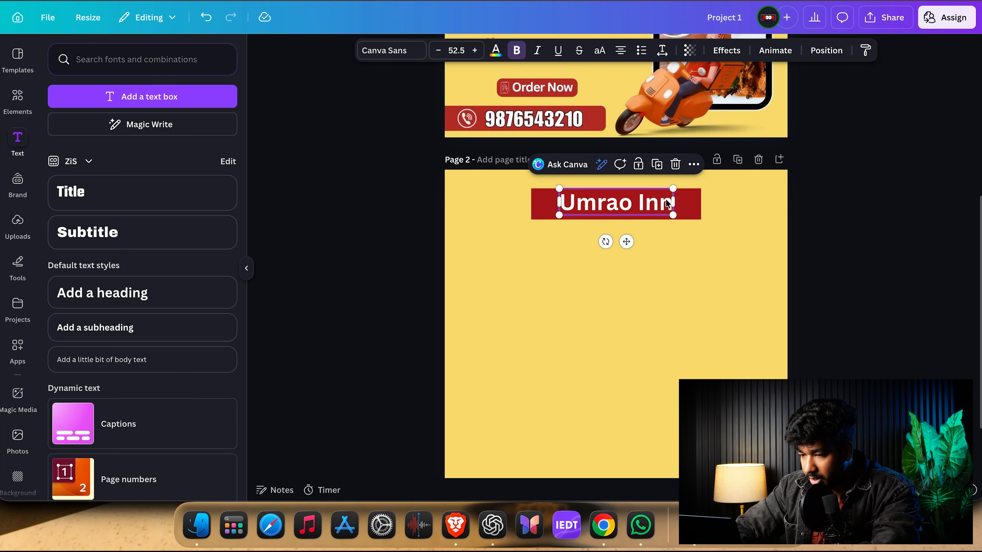
key(Down)
key(Down)
key(Down)
key(Down)
key(Down)
key(Down)
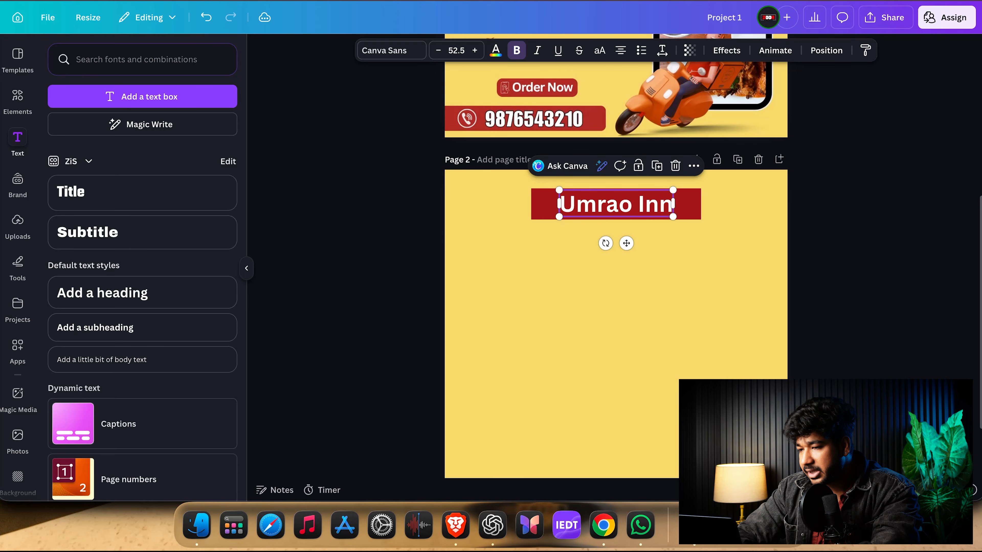
Step: Narrow the red banner equally from both sides so it fits closely around the "Umrao Inn" text
click(692, 209)
drag(700, 206, 684, 207)
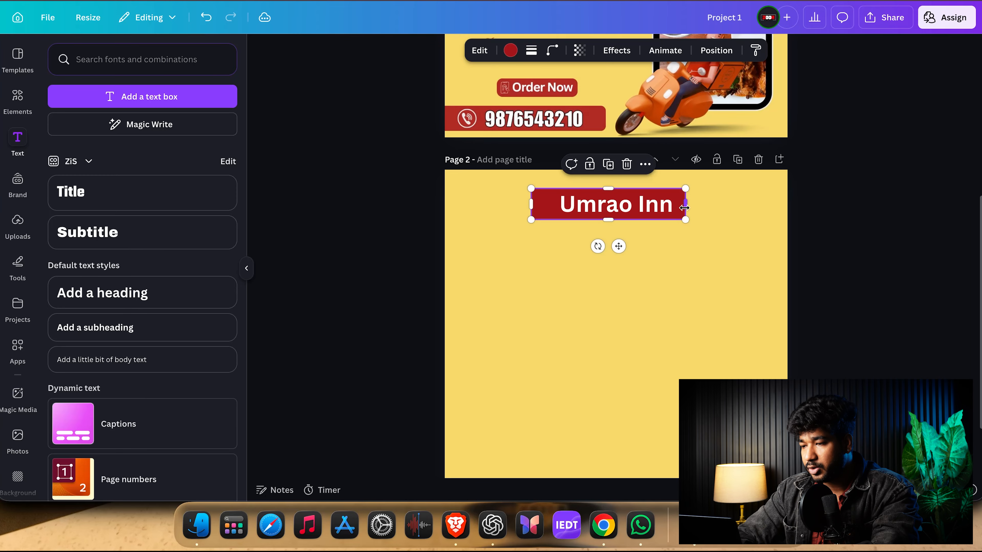
key(super+z)
key(alt)
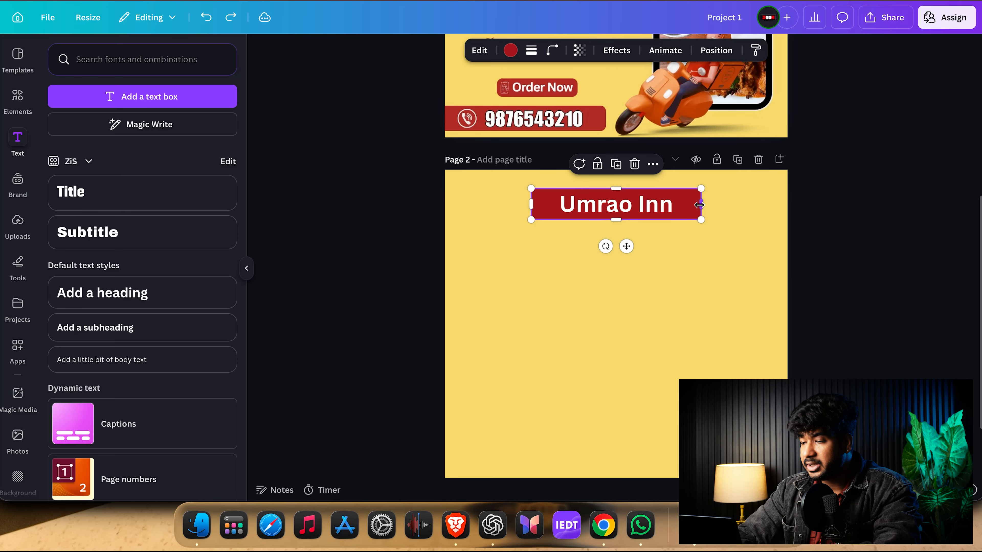
drag(699, 205, 678, 201)
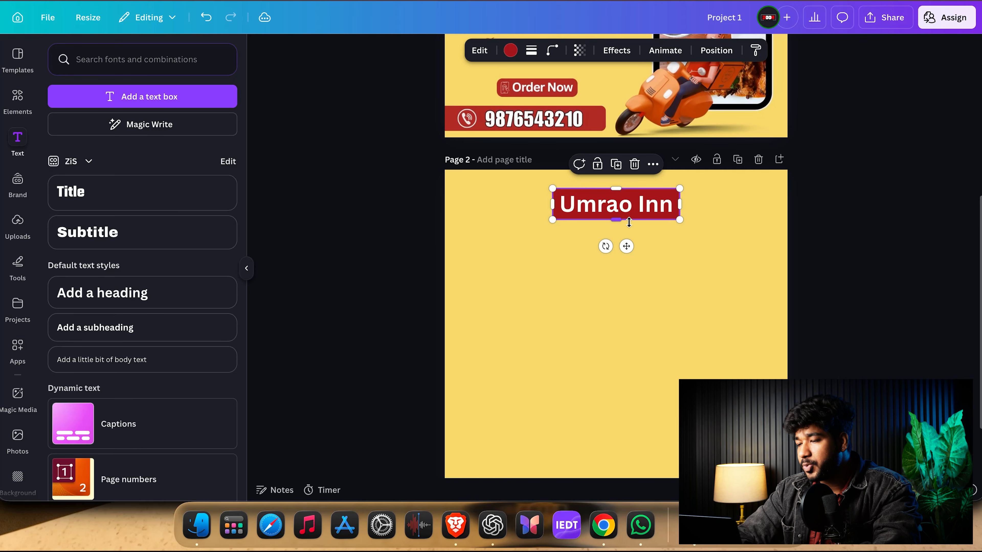
click(794, 223)
Step: Add the round PCJ logo from the uploaded images, shrunk and placed in the upper-left corner of page 2
scroll(821, 214, up, 5)
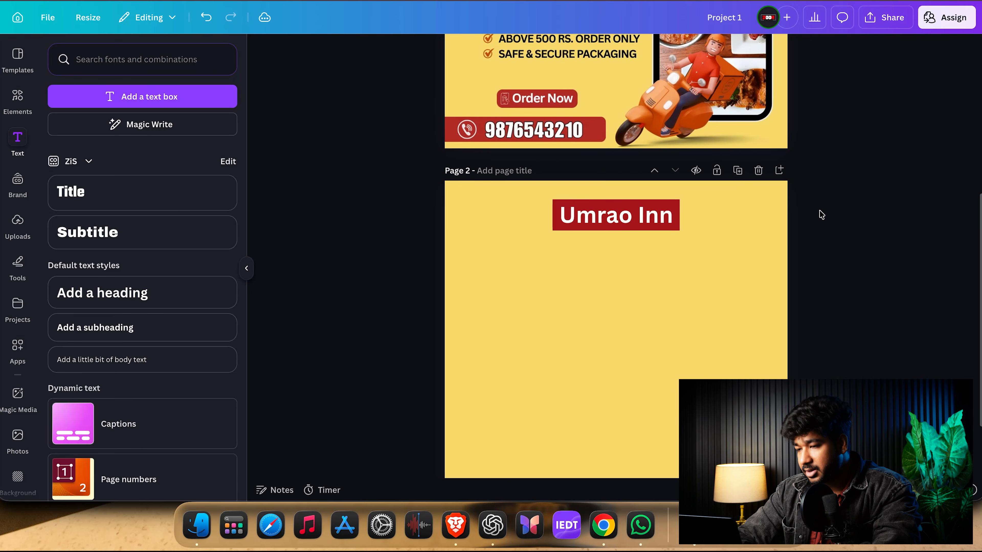
scroll(821, 214, down, 4)
scroll(821, 214, down, 2)
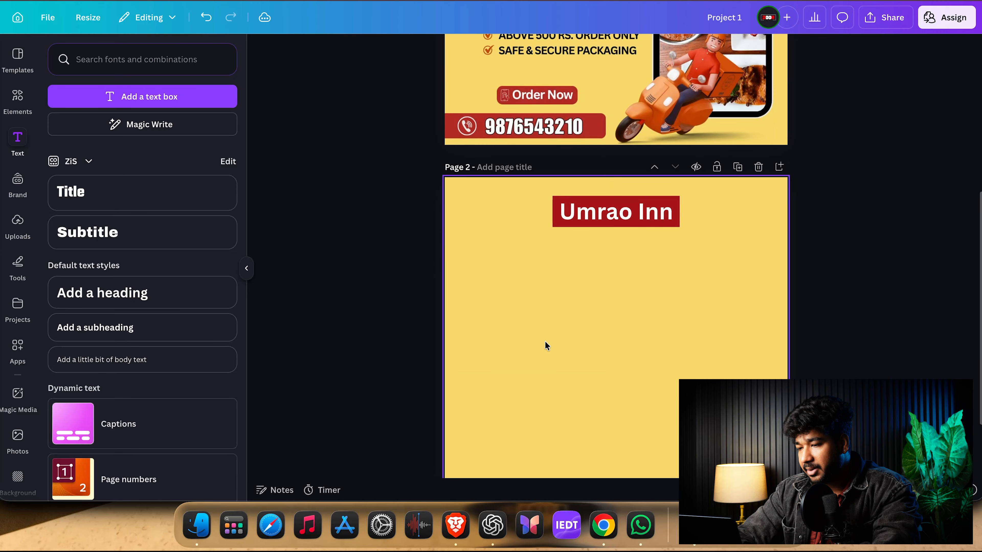
click(18, 219)
scroll(200, 330, down, 10)
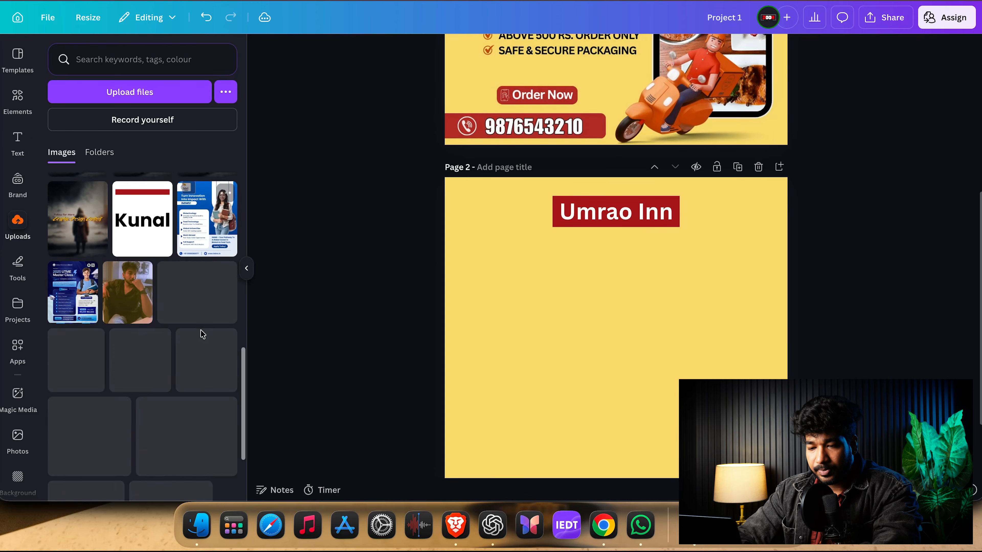
scroll(200, 330, down, 3)
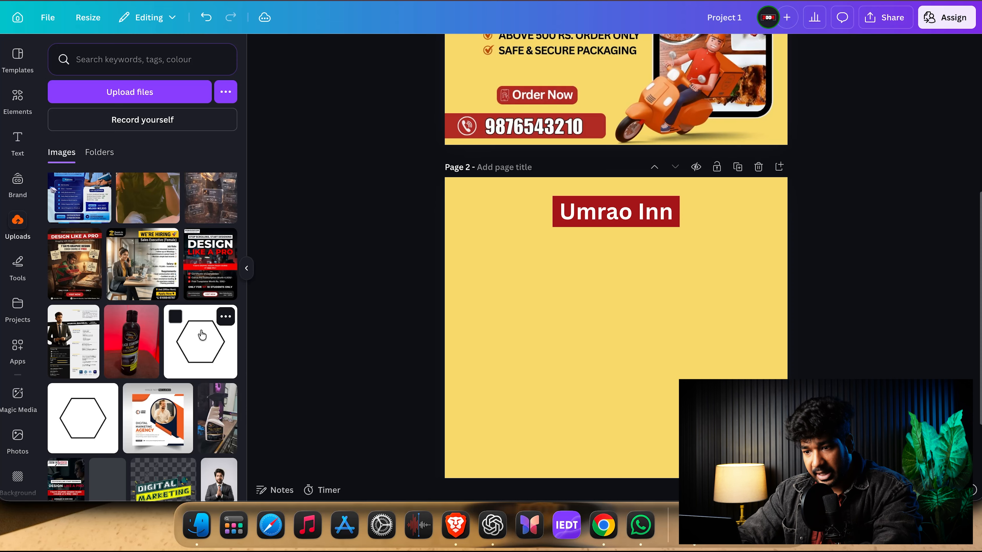
scroll(201, 335, down, 5)
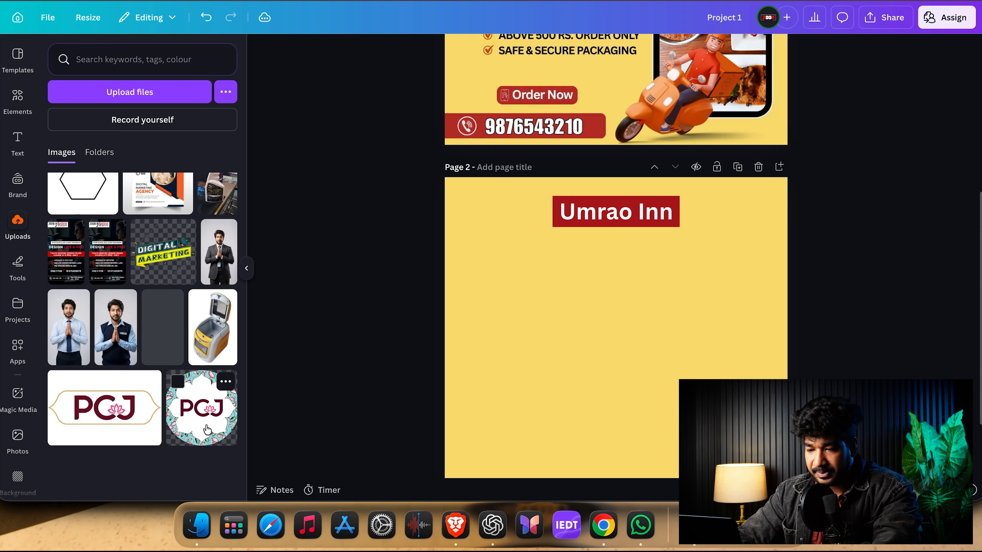
click(208, 429)
drag(715, 447, 489, 221)
click(870, 295)
Step: Add a text box reading "Home" and place it in the left half of page 2, below the logo
scroll(870, 296, up, 6)
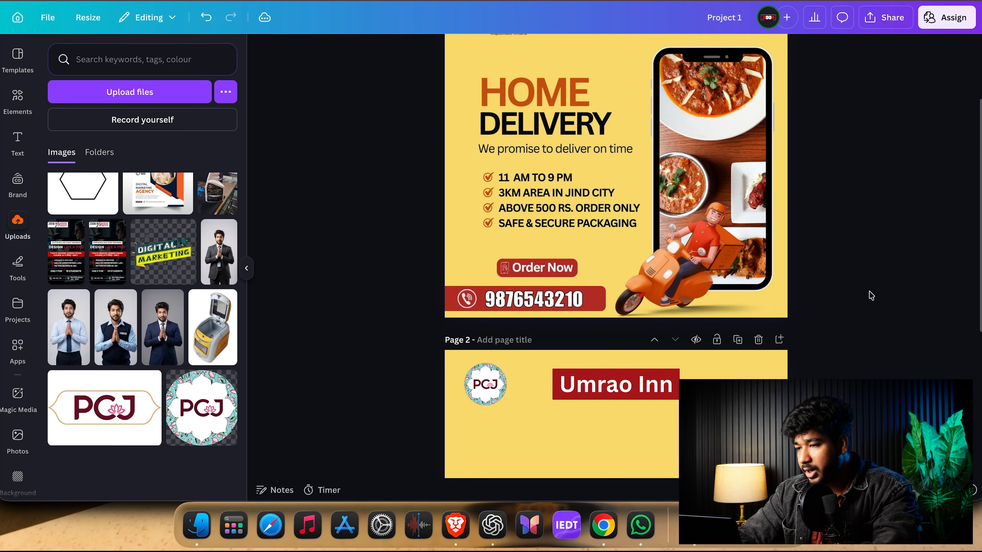
scroll(871, 296, down, 6)
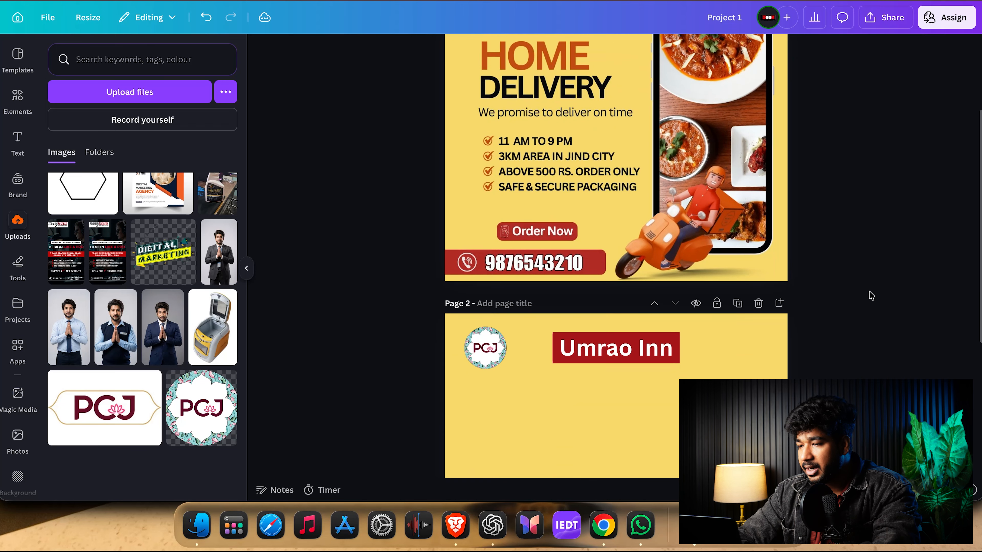
scroll(871, 296, down, 3)
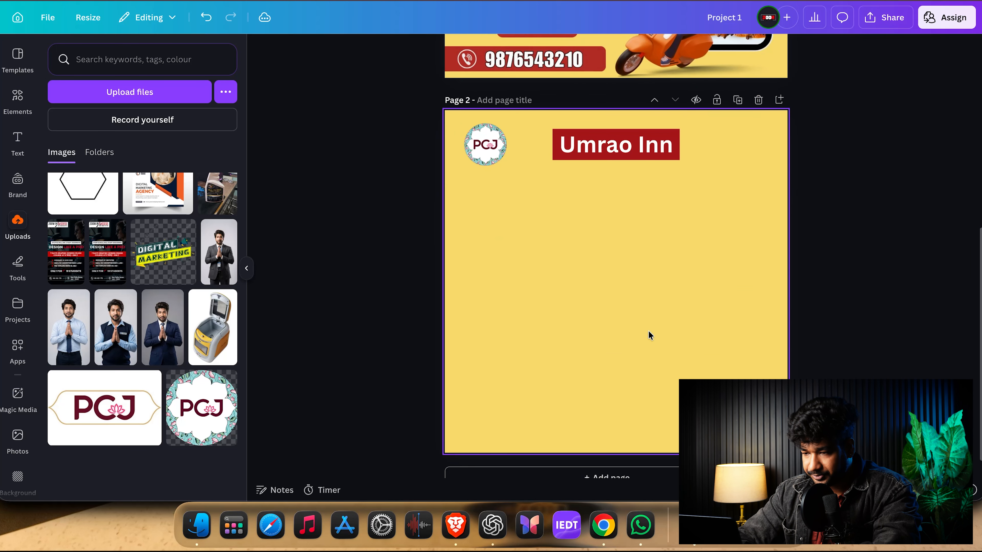
key(t)
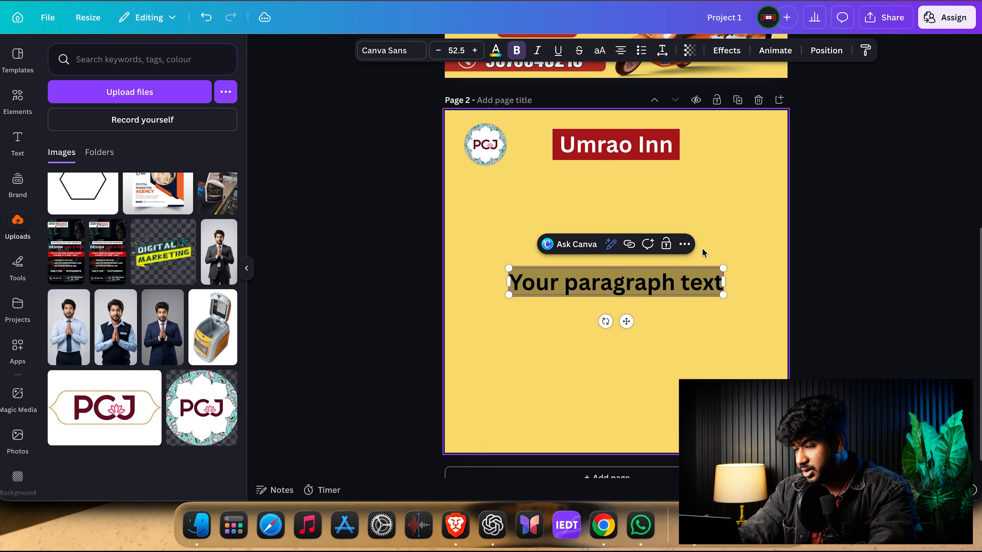
text(Home)
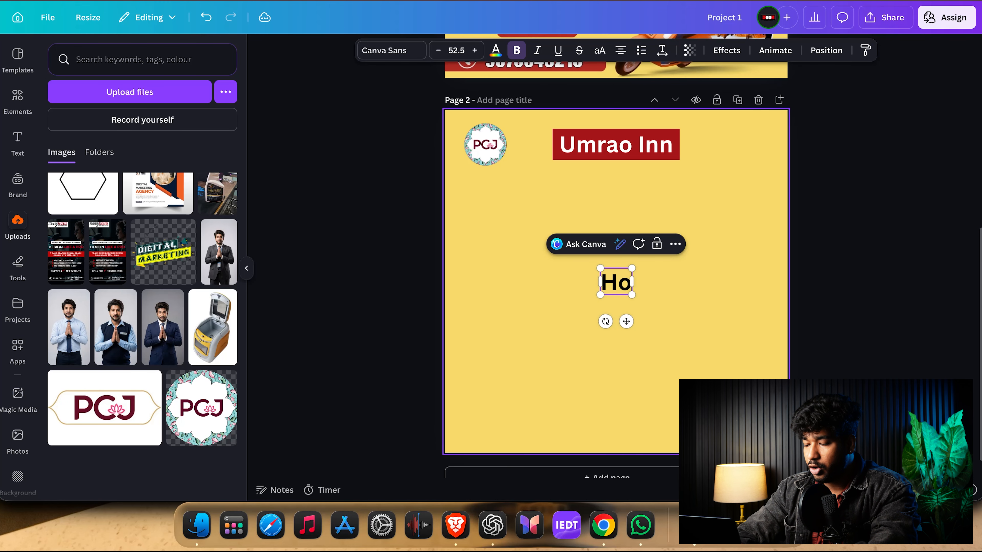
click(908, 249)
drag(626, 280, 530, 219)
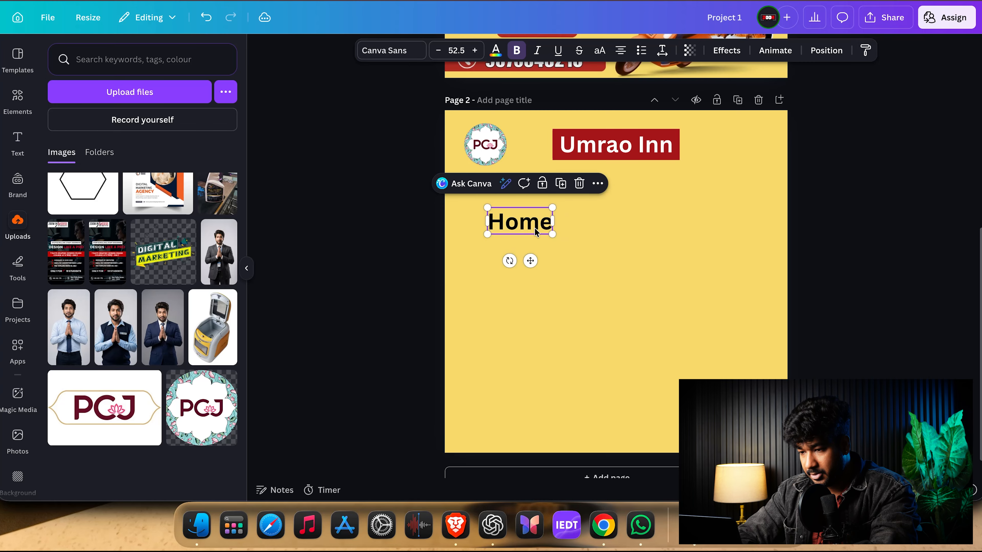
Step: Duplicate the "Home" text, change the copy to "Delivery" and left-align it directly beneath the original
click(561, 183)
drag(534, 221, 522, 246)
double_click(523, 246)
text(Delivery)
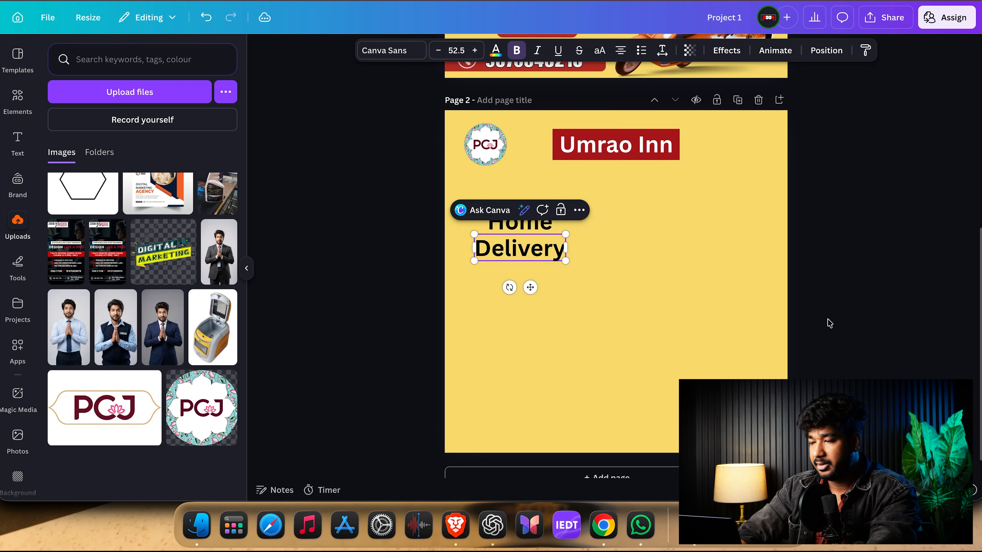
click(592, 272)
mouse_move(542, 252)
mouse_down()
mouse_move(574, 246)
mouse_move(556, 252)
mouse_up()
Step: Set the "Delivery" and "Home" texts in uppercase and align the left edge of "HOME" with "DELIVERY"
scroll(644, 265, up, 2)
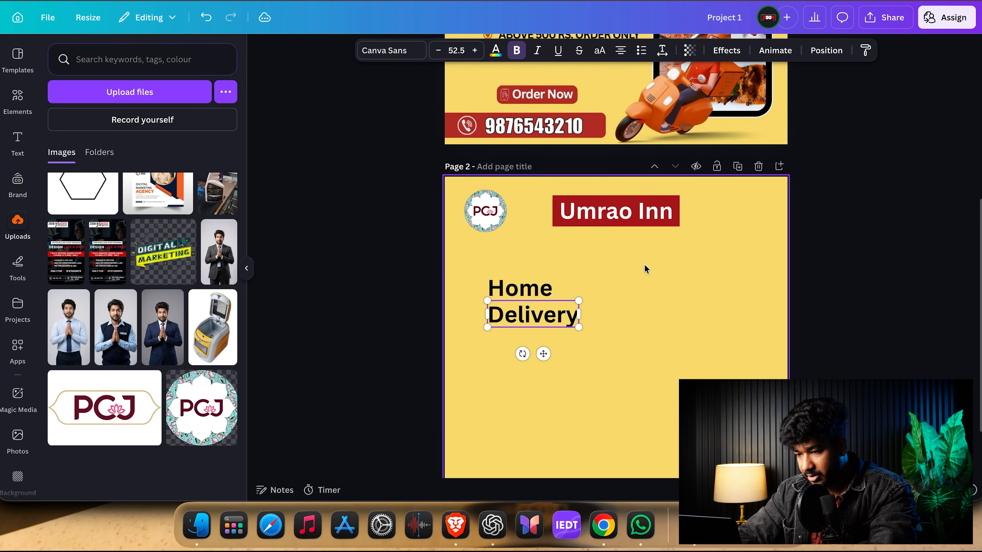
scroll(644, 264, up, 8)
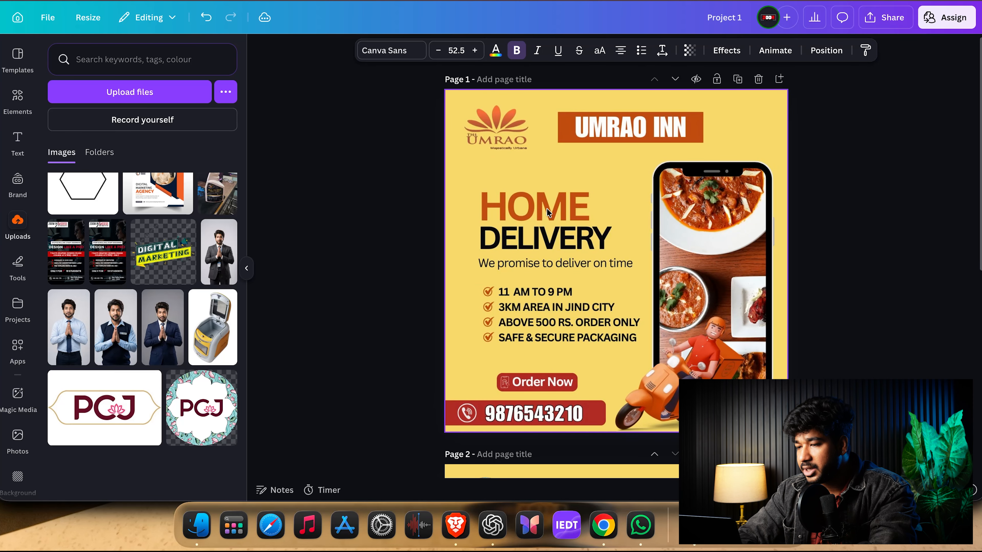
scroll(563, 204, down, 7)
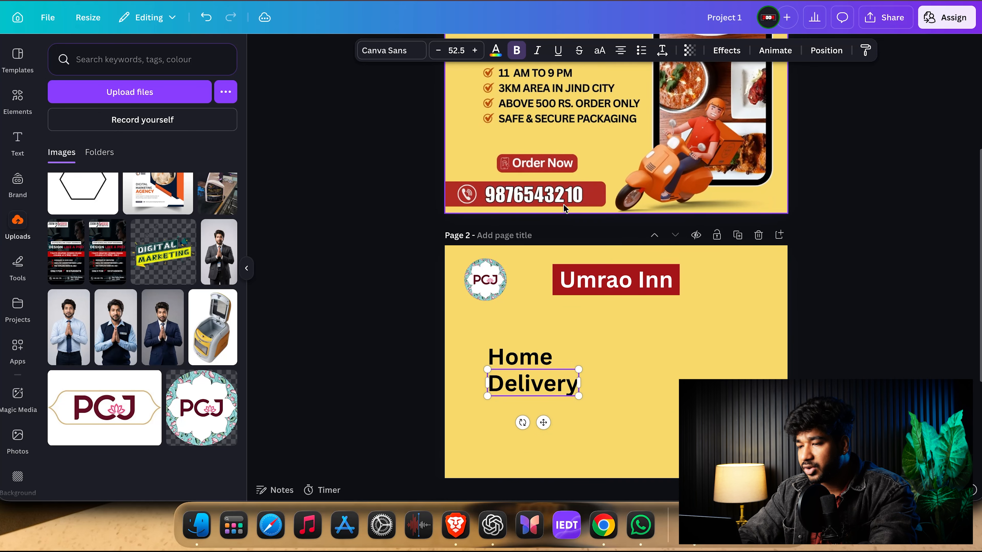
click(599, 50)
click(518, 340)
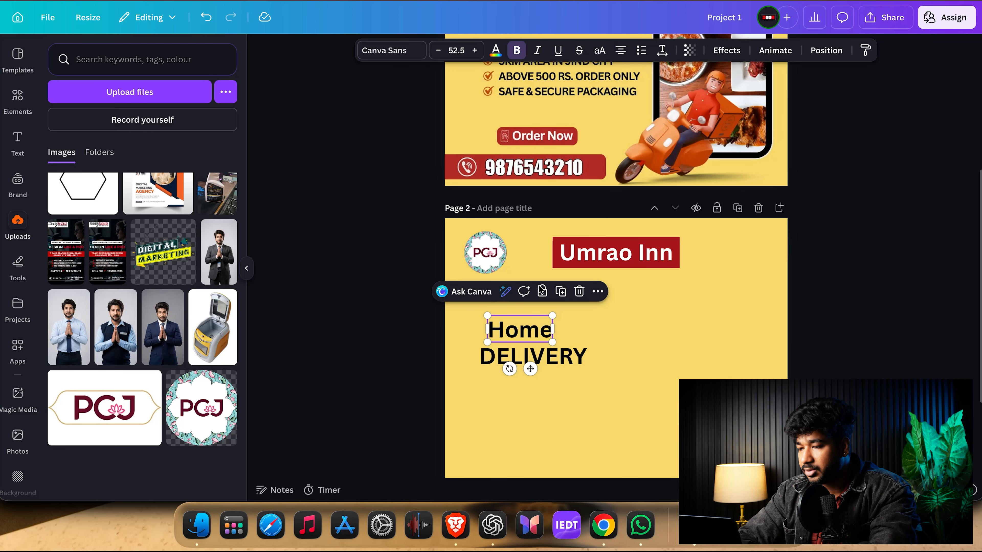
click(599, 50)
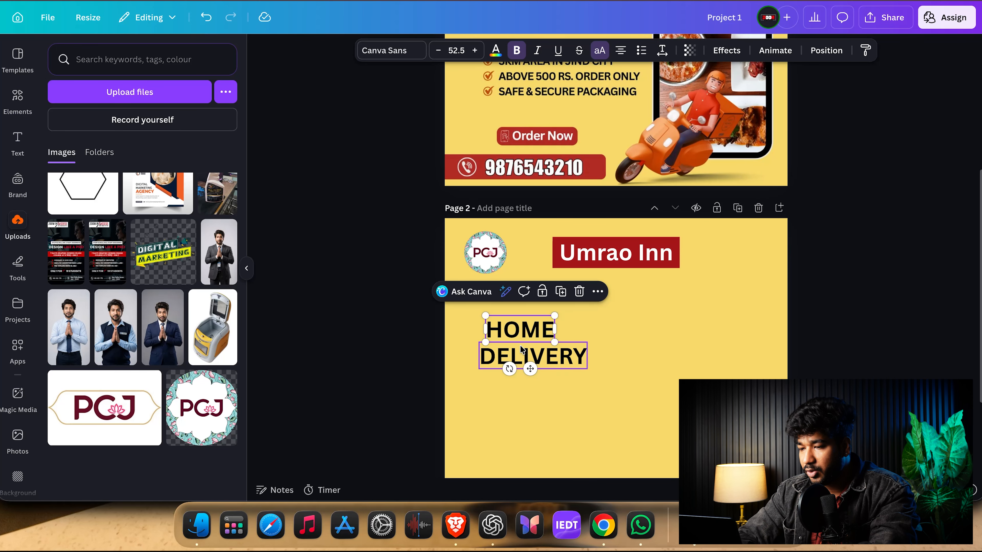
drag(511, 330, 506, 325)
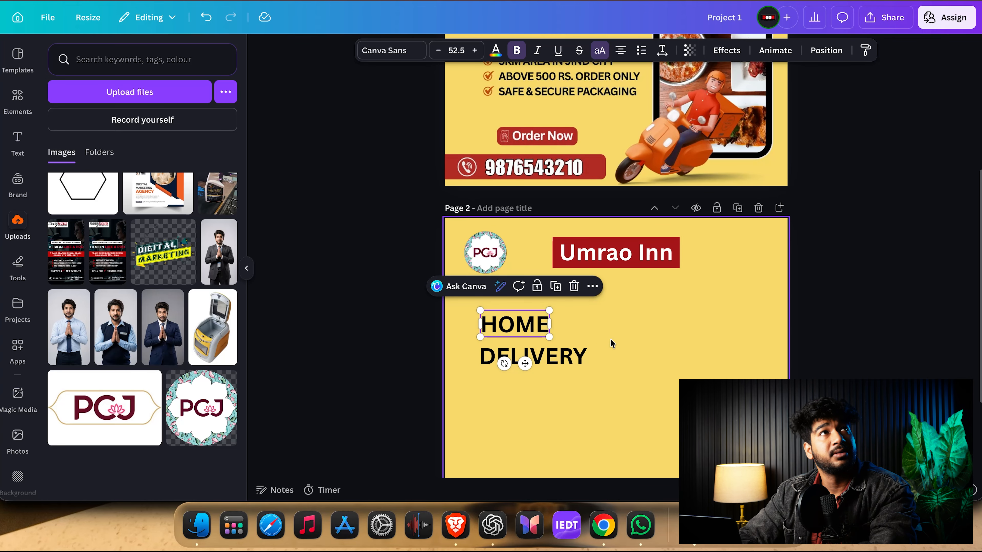
Step: Enlarge the "HOME" text to size 66.3 and recolour it with the burnt orange from the reference poster's photo colours
drag(549, 336, 568, 341)
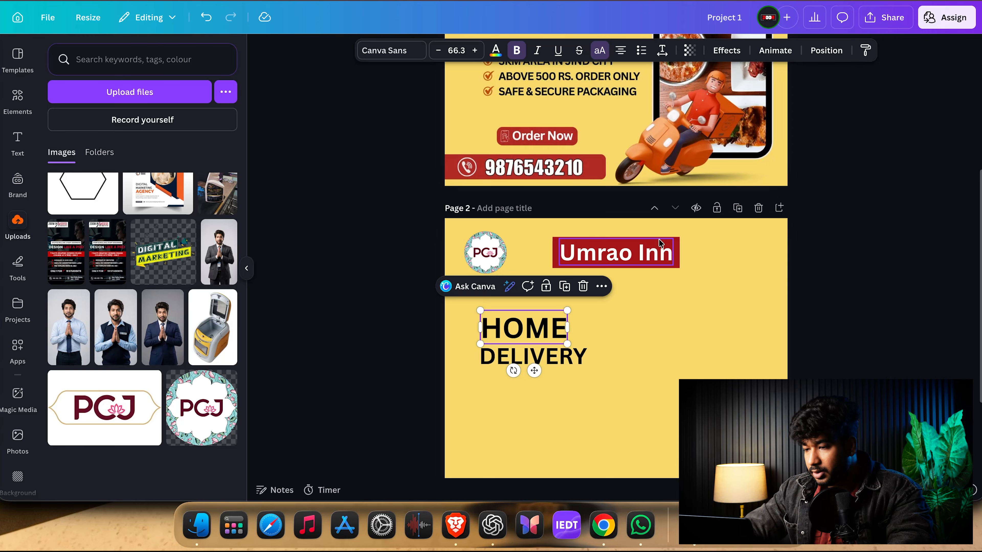
click(496, 52)
click(123, 308)
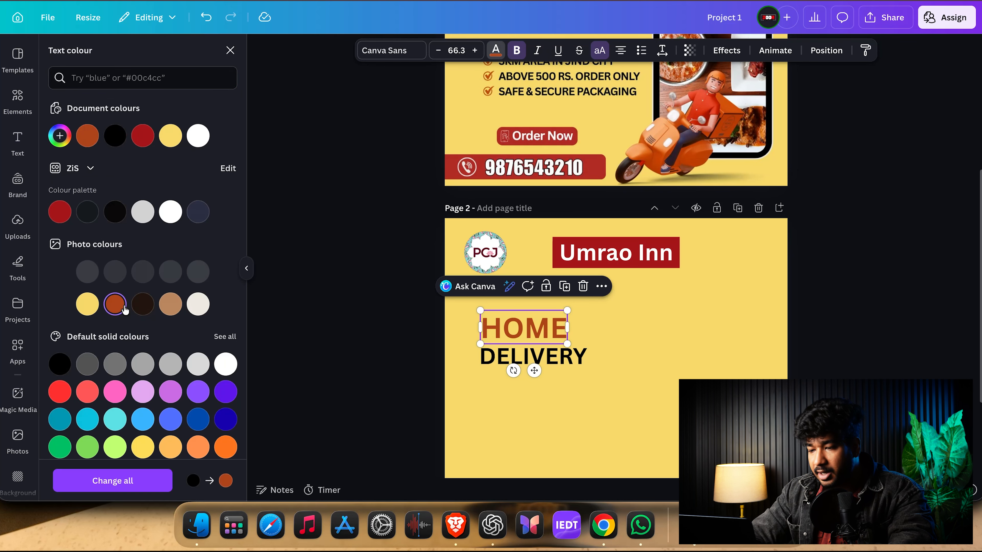
Step: Recolour the banner behind "Umrao Inn" with the burnt orange from the reference poster's photo colours
click(556, 252)
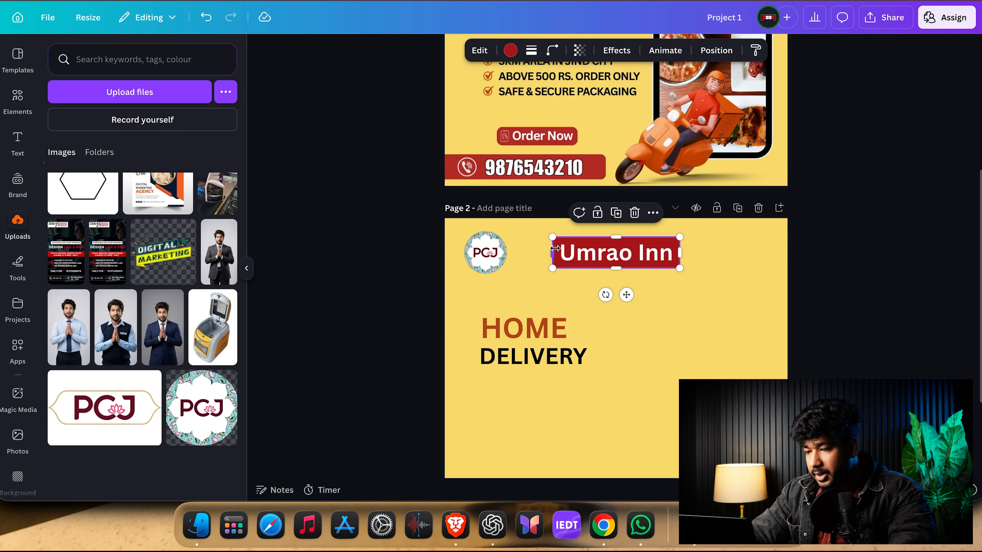
click(510, 50)
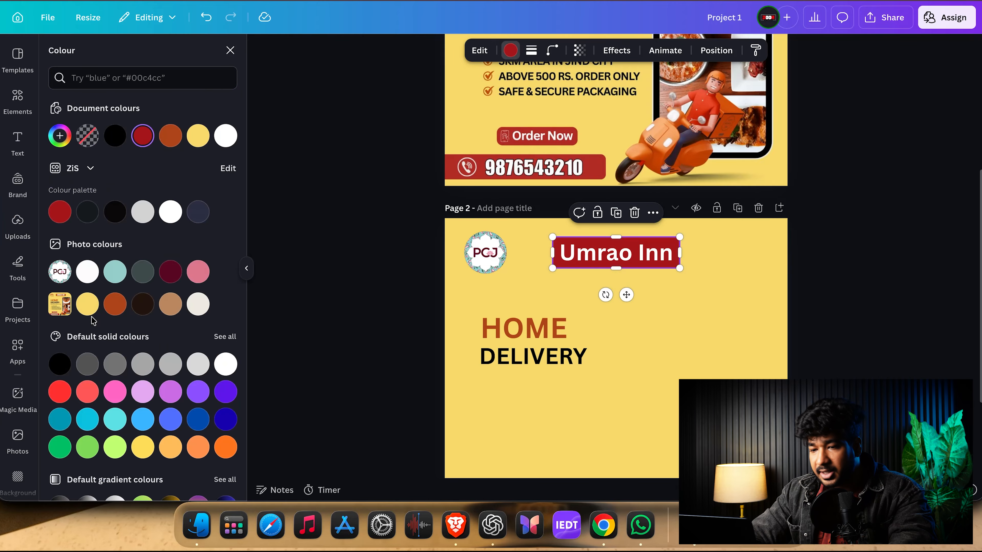
click(114, 309)
click(711, 313)
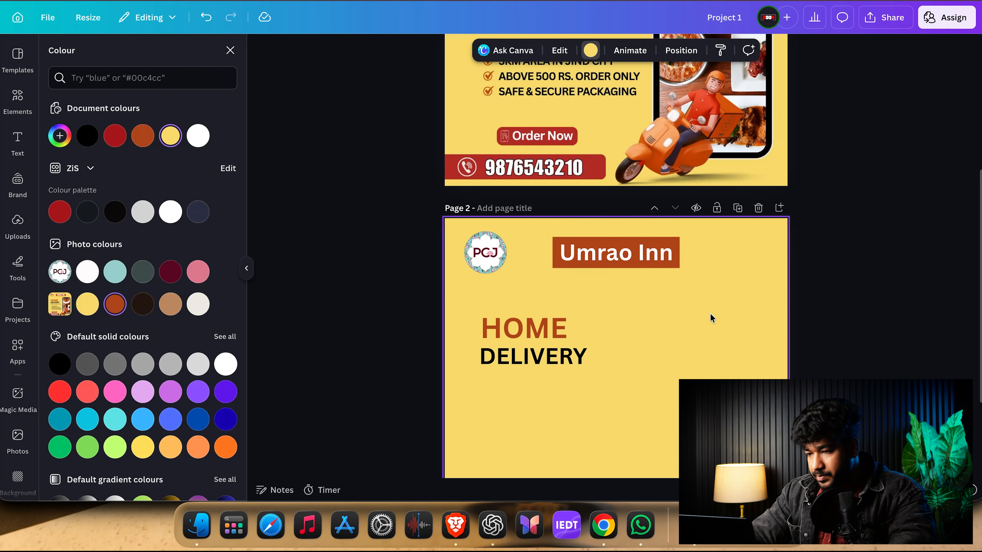
Step: Enlarge the "HOME" text until it is almost as wide as "DELIVERY" beneath it
click(523, 336)
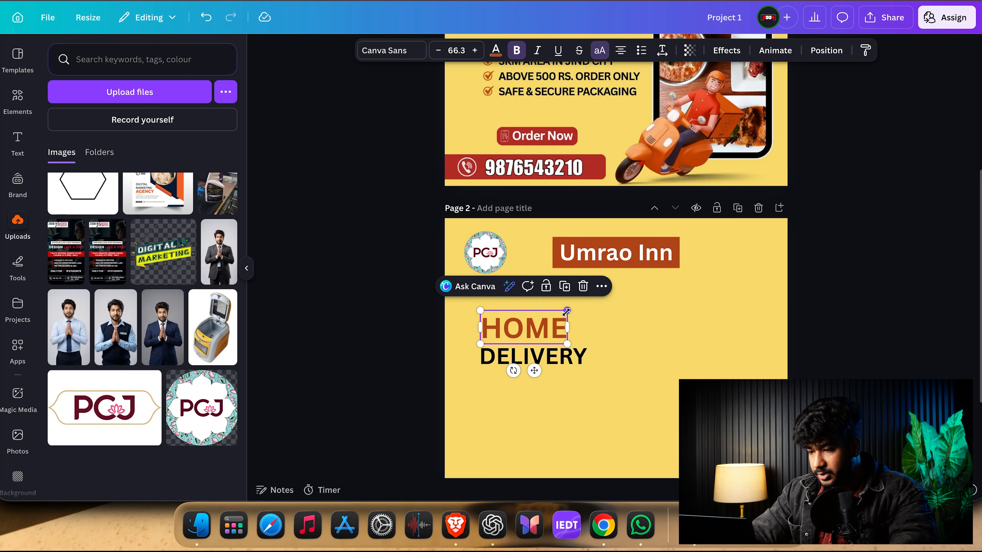
key(super+b)
key(super+b)
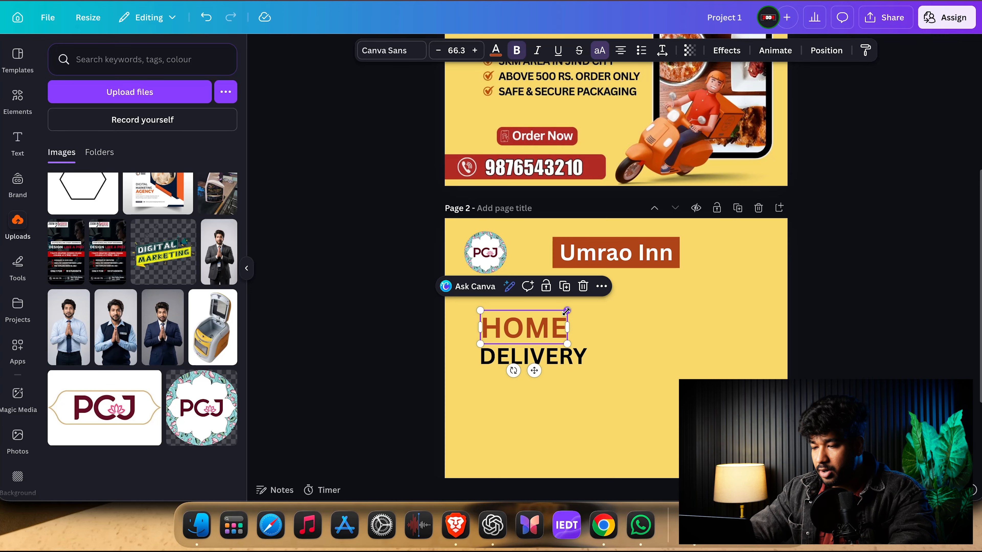
drag(566, 312, 583, 310)
click(531, 366)
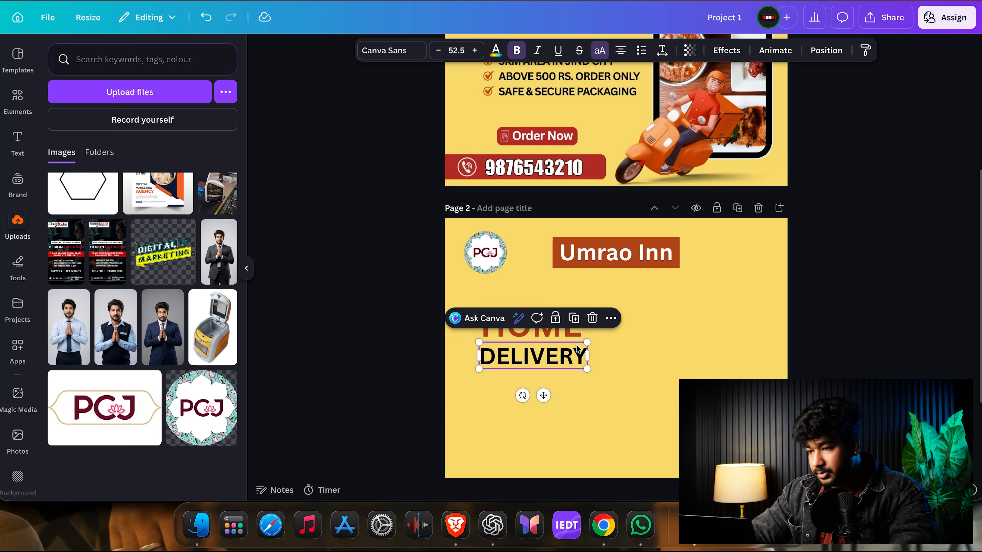
Step: Enlarge the "HOME" and "DELIVERY" texts together slightly, keeping their left edge in place
click(883, 375)
scroll(883, 374, down, 3)
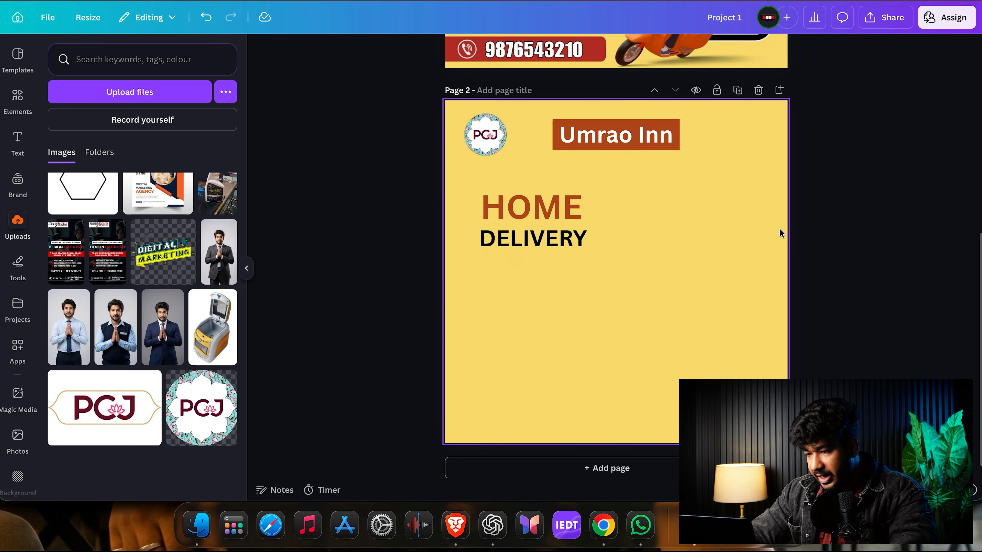
drag(407, 197, 592, 274)
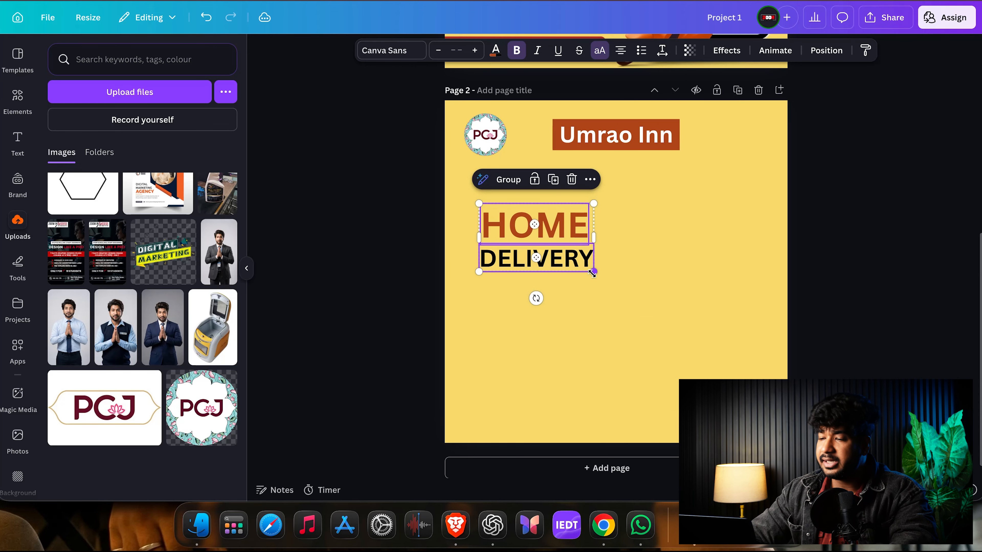
click(740, 263)
Step: Add a new text reading "We Promise to deliver on time" on page 2, following the reference poster's tagline
scroll(740, 263, up, 4)
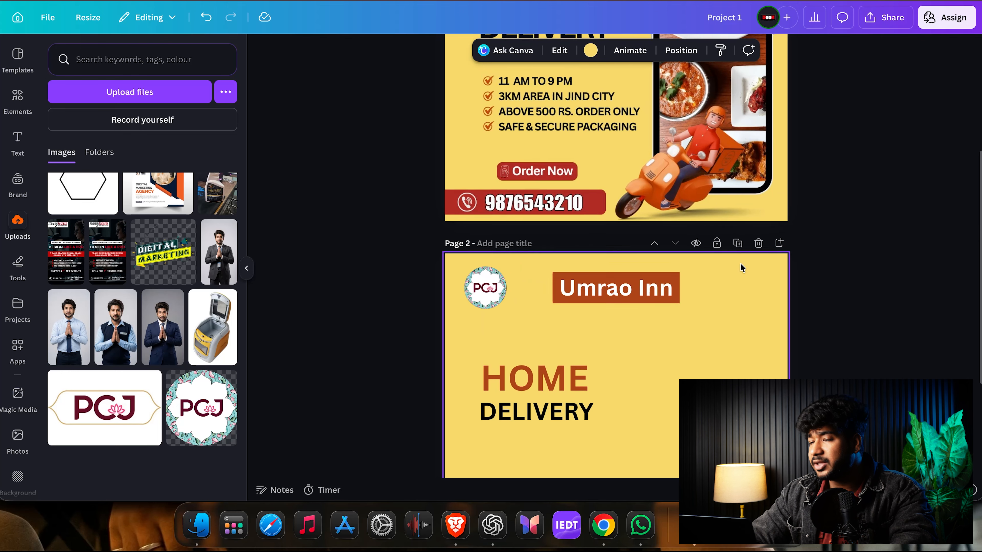
scroll(741, 267, up, 3)
scroll(561, 175, down, 5)
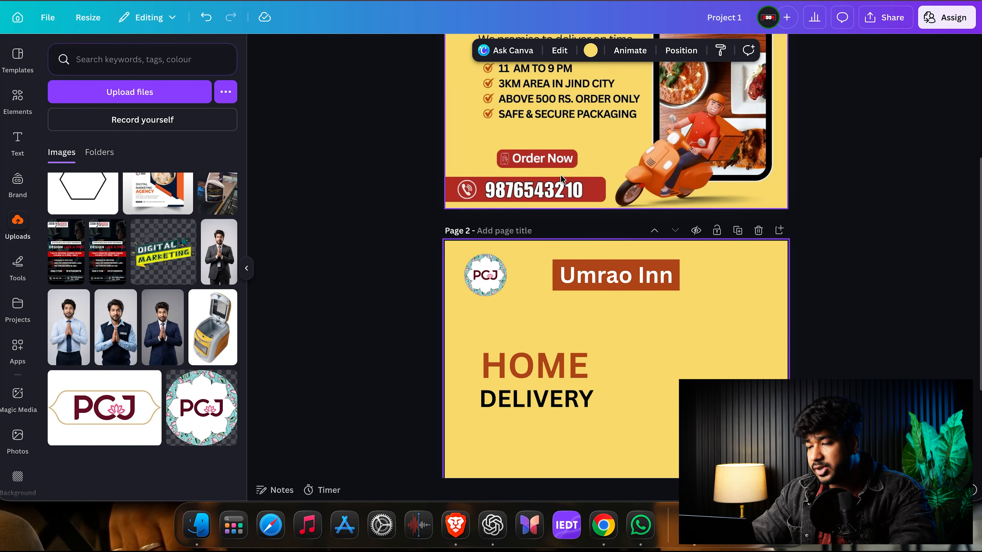
scroll(561, 174, up, 3)
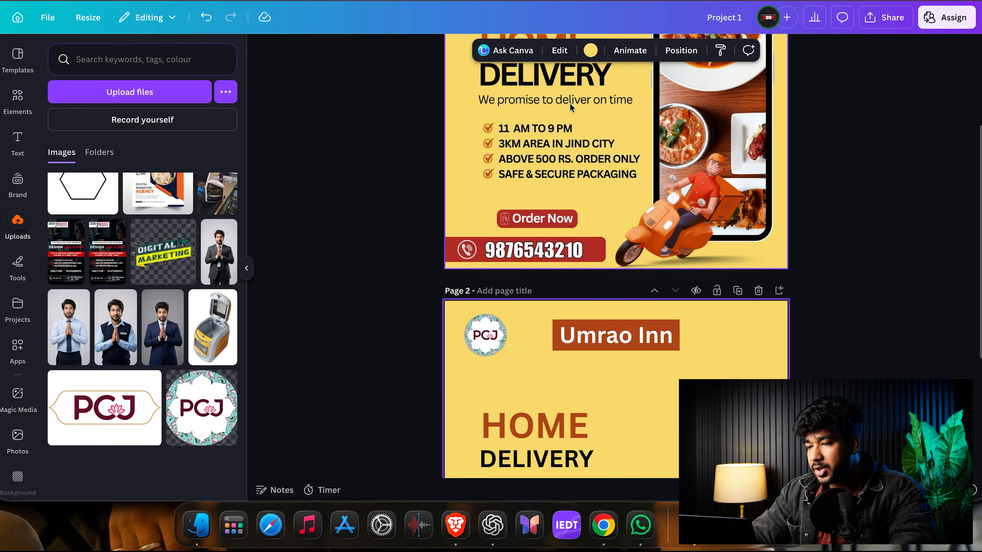
scroll(582, 106, down, 5)
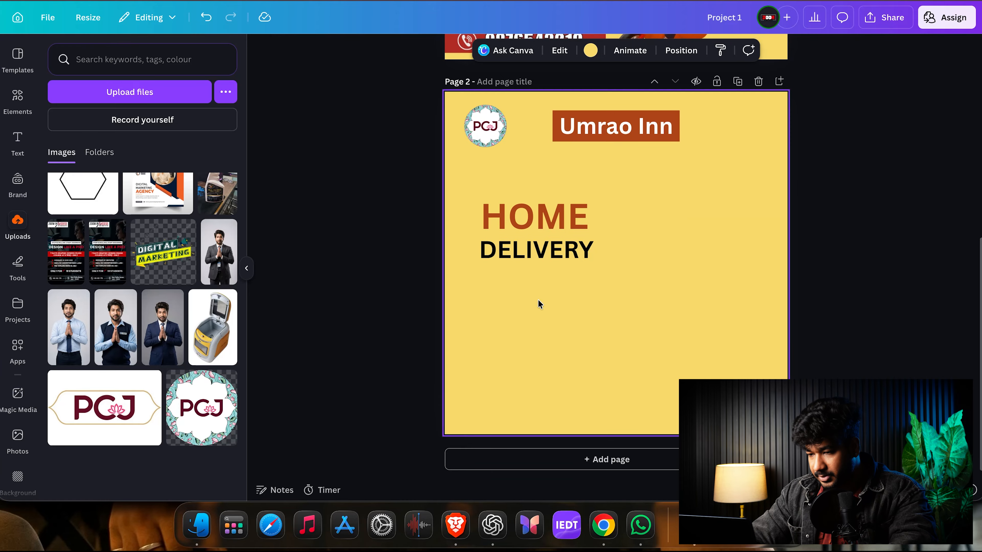
text(tWe)
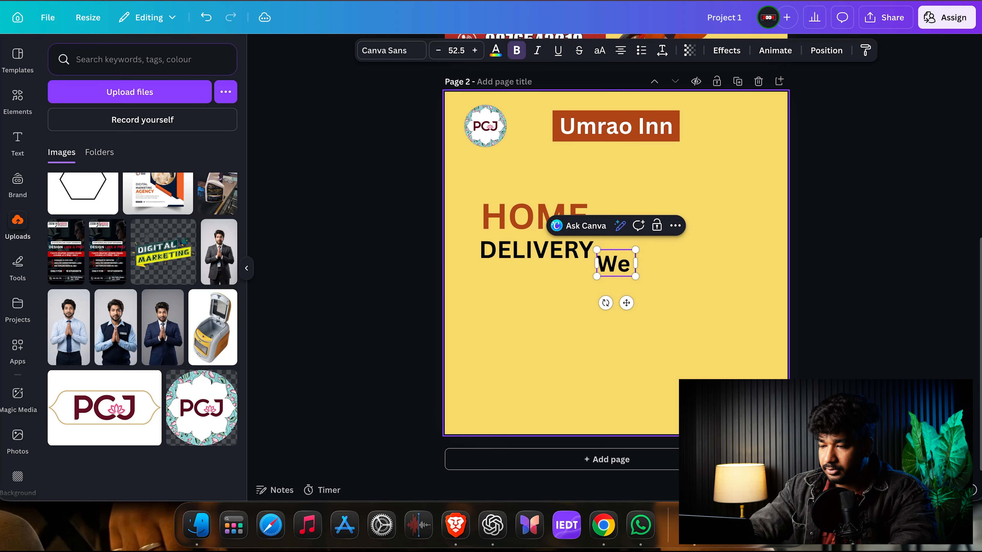
text( Promp)
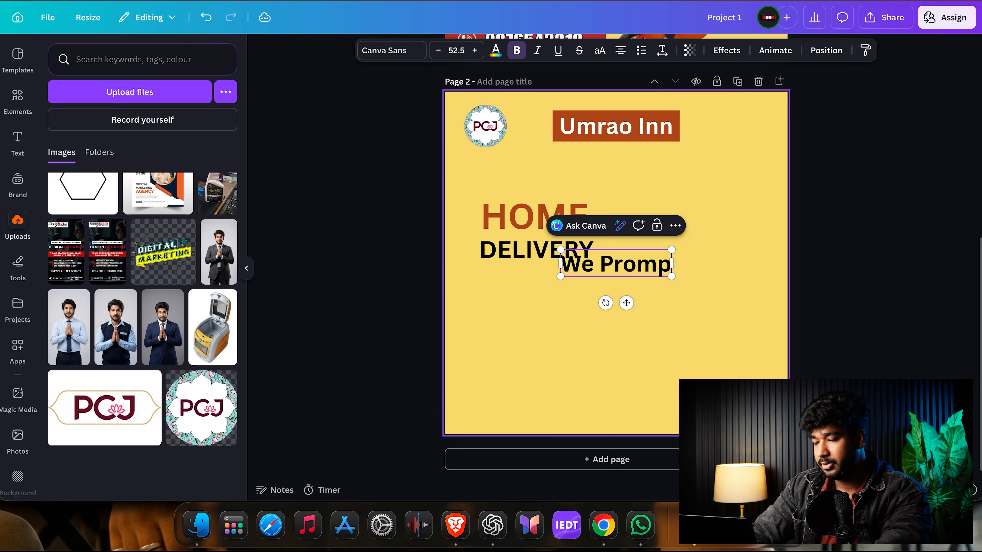
key(BackSpace)
text(is)
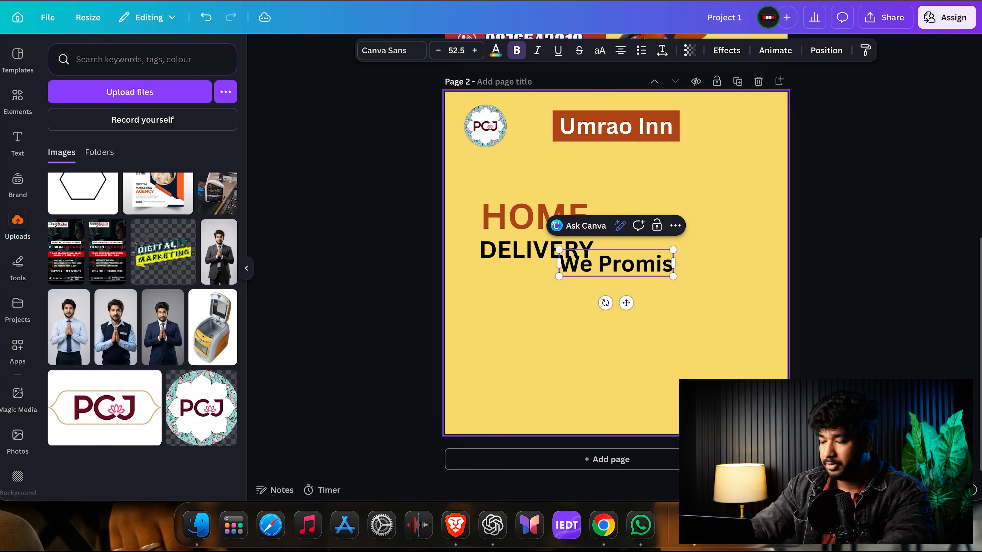
text(e to deli)
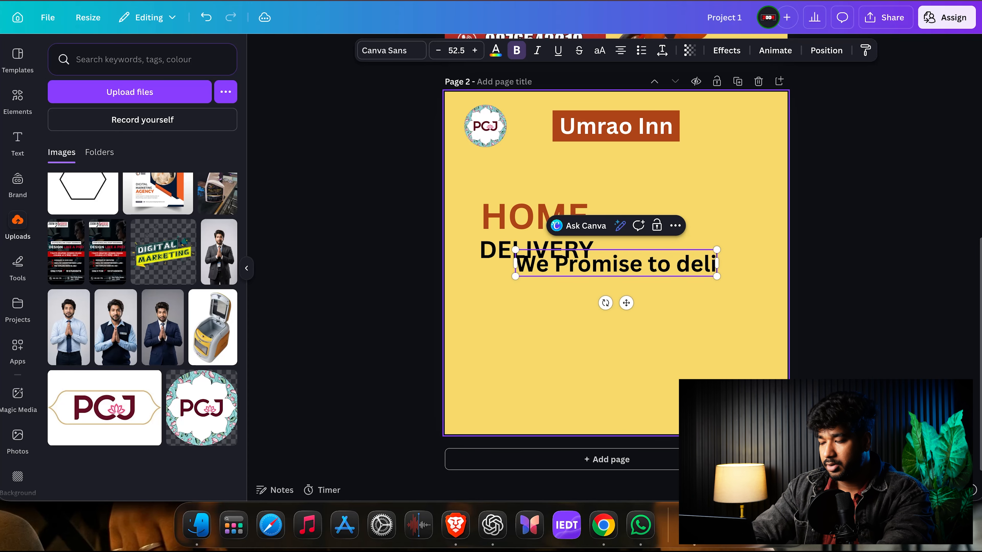
text(ver on time)
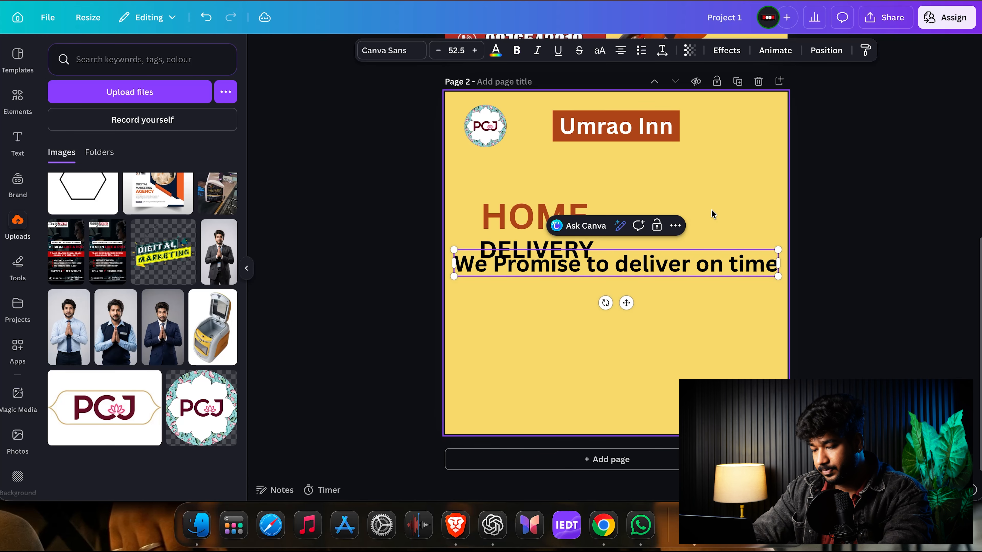
Step: Remove the bold from the "We Promise to deliver on time" text and shrink it to roughly half its size
double_click(731, 258)
triple_click(732, 259)
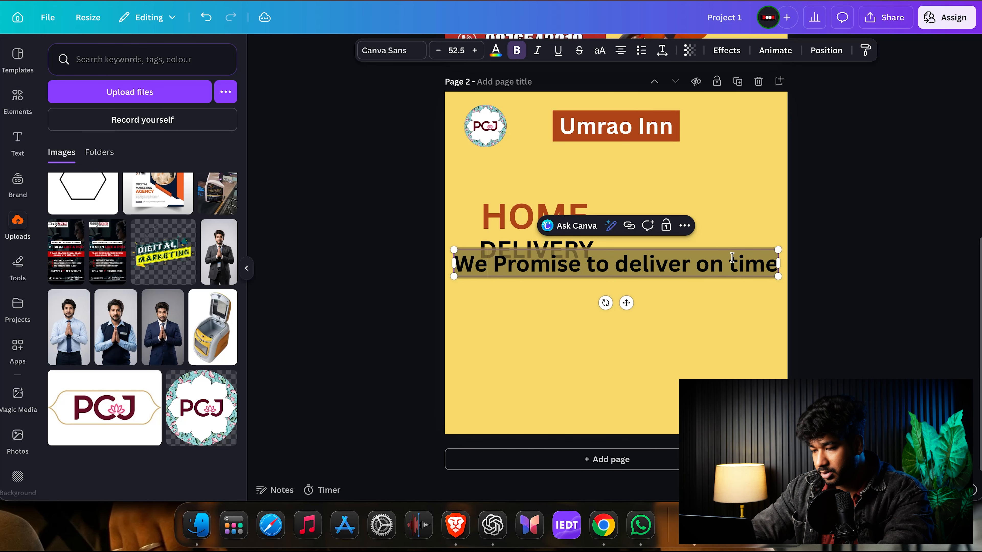
key(super+b)
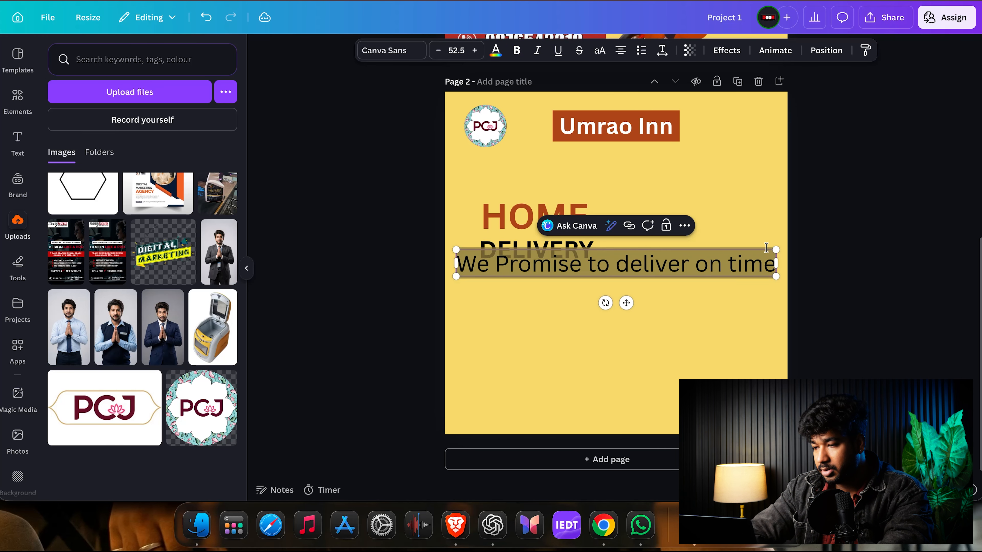
drag(775, 249, 608, 321)
click(801, 286)
Step: Place the tagline directly beneath "DELIVERY" with their left edges aligned, at font size 24.6
scroll(800, 286, up, 5)
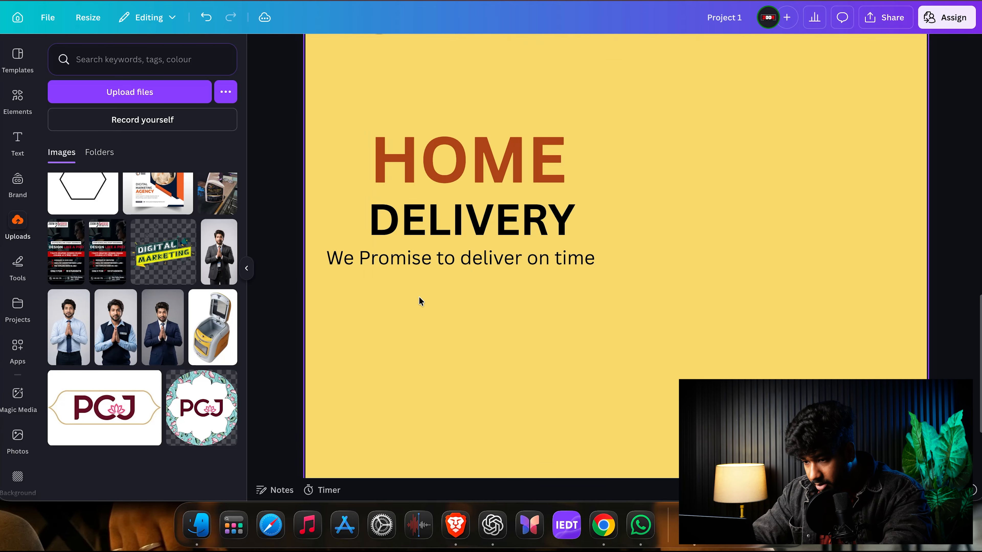
drag(444, 261, 481, 263)
drag(639, 271, 639, 298)
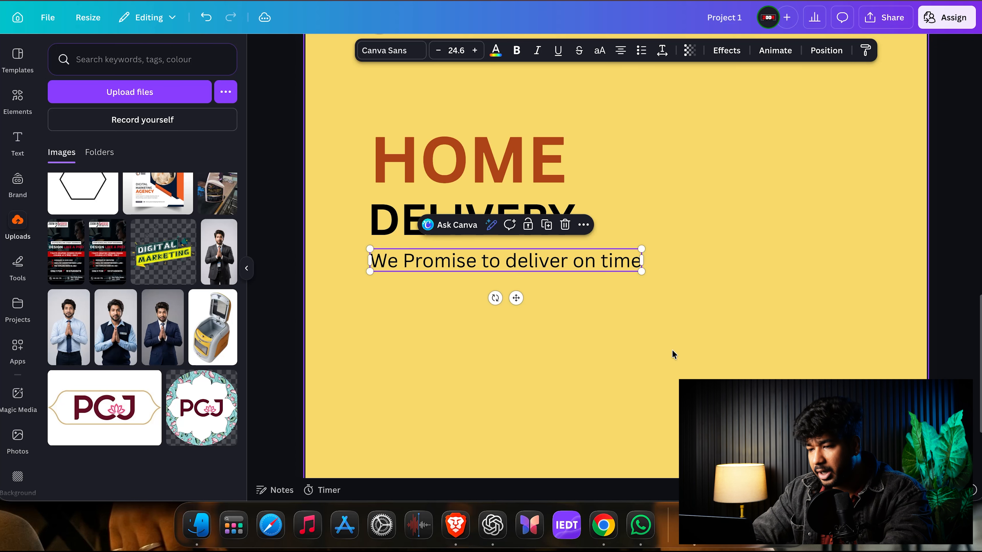
click(672, 350)
Step: Add a text reading "11 Am to 9 Pm" below the tagline, based on the reference poster's first bullet
scroll(672, 350, down, 5)
scroll(672, 350, up, 10)
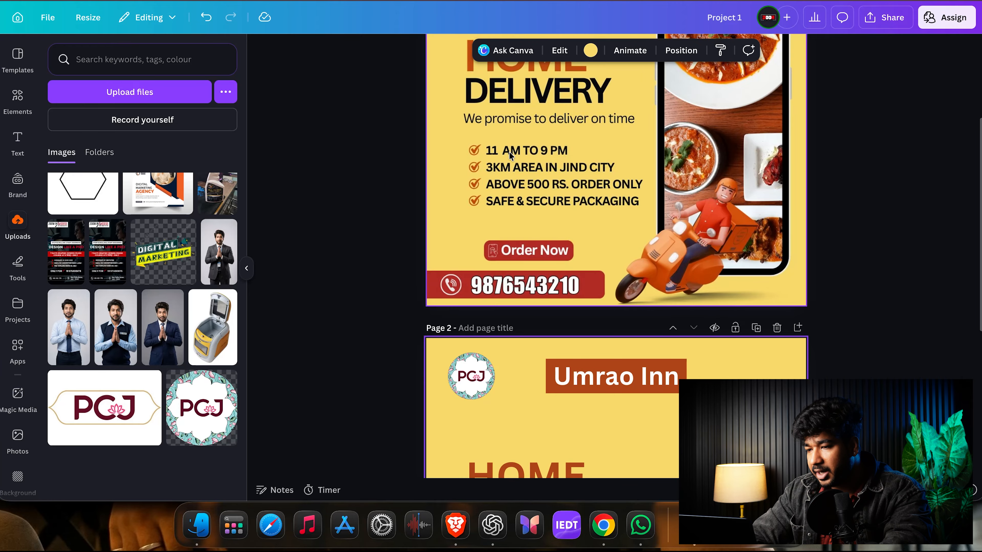
scroll(590, 193, down, 3)
scroll(589, 193, up, 5)
scroll(590, 193, down, 1)
scroll(590, 193, down, 8)
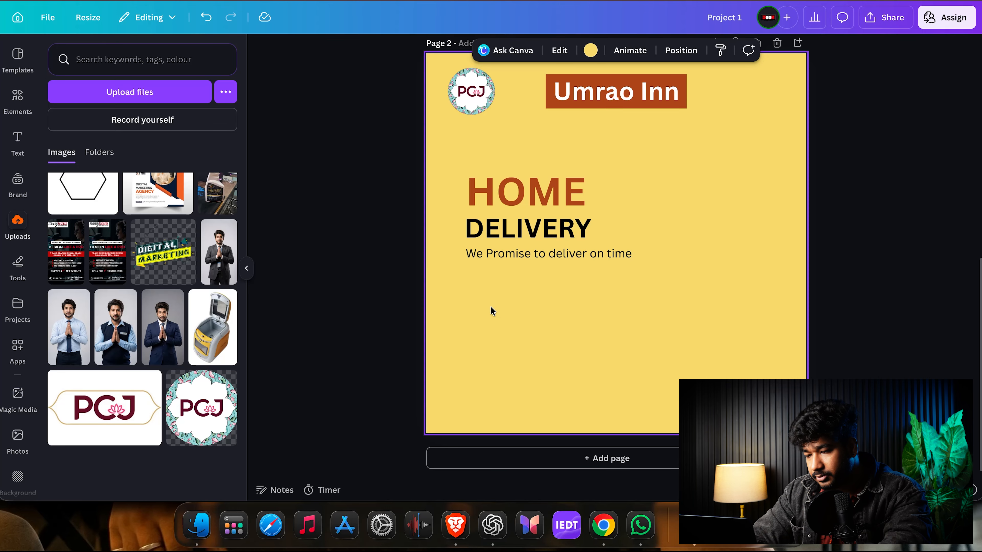
key(t)
click(683, 286)
drag(684, 247, 649, 311)
double_click(650, 311)
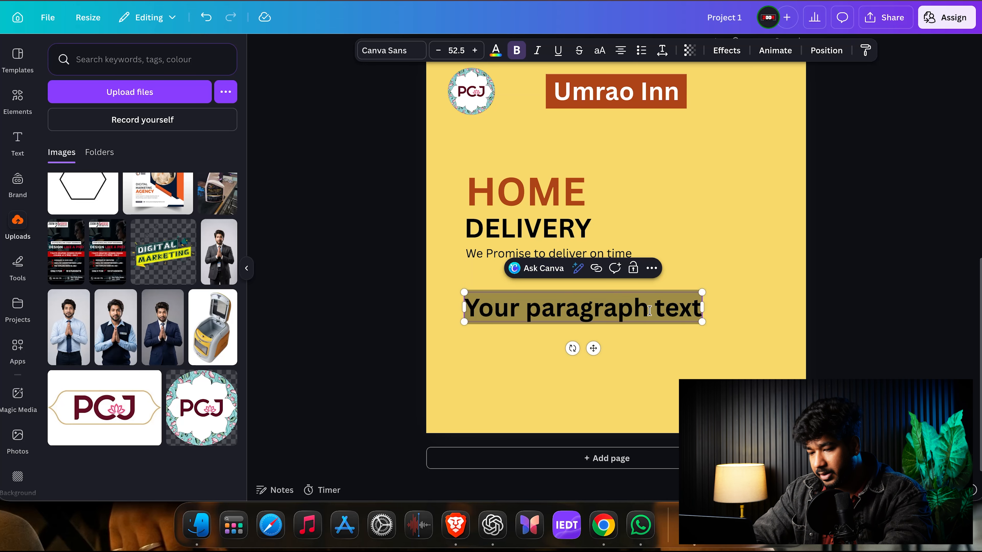
text(11 Am to 9 Pm)
key(BackSpace)
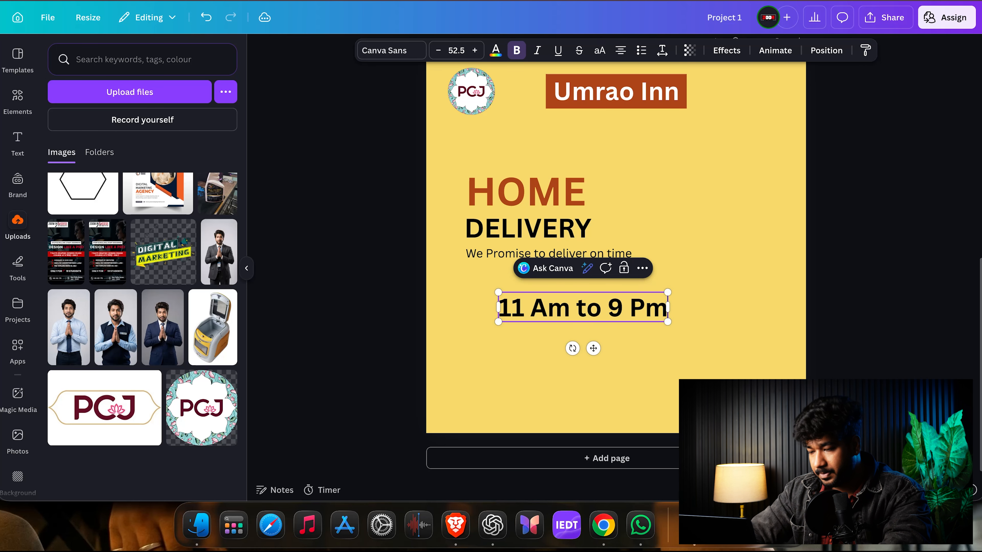
Step: Remove the bold from the "11 Am to 9 Pm" text and open its font choices
key(super+a)
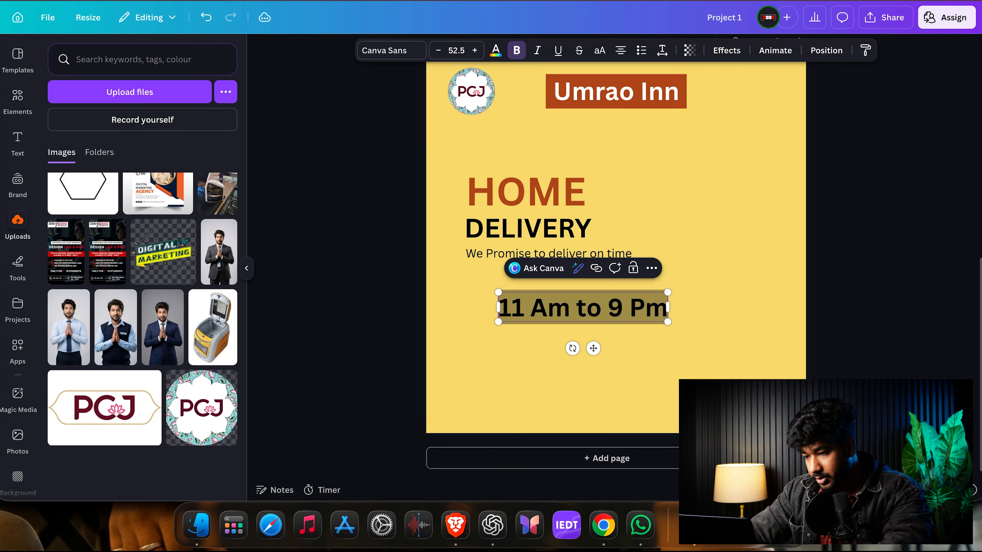
key(super+b)
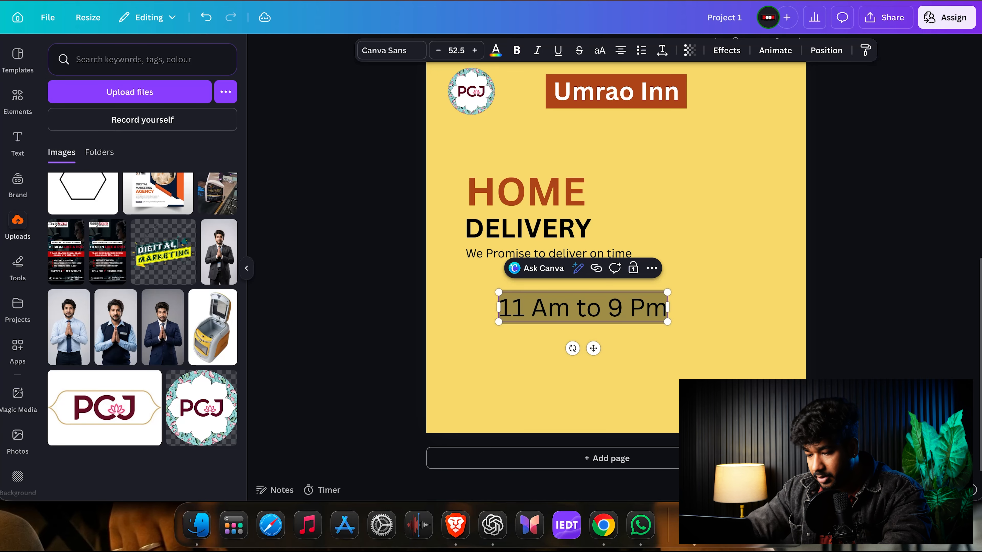
click(753, 335)
click(623, 312)
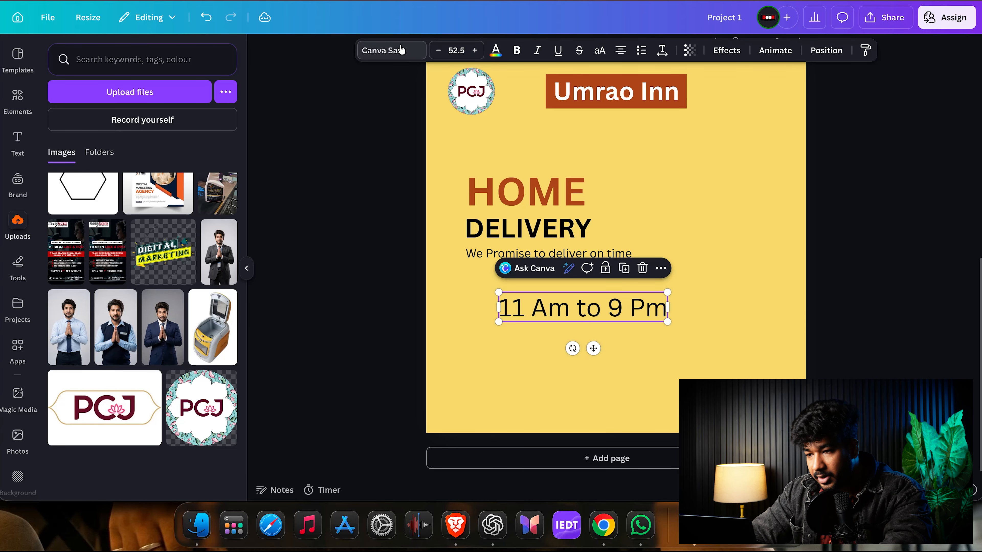
click(390, 51)
click(115, 98)
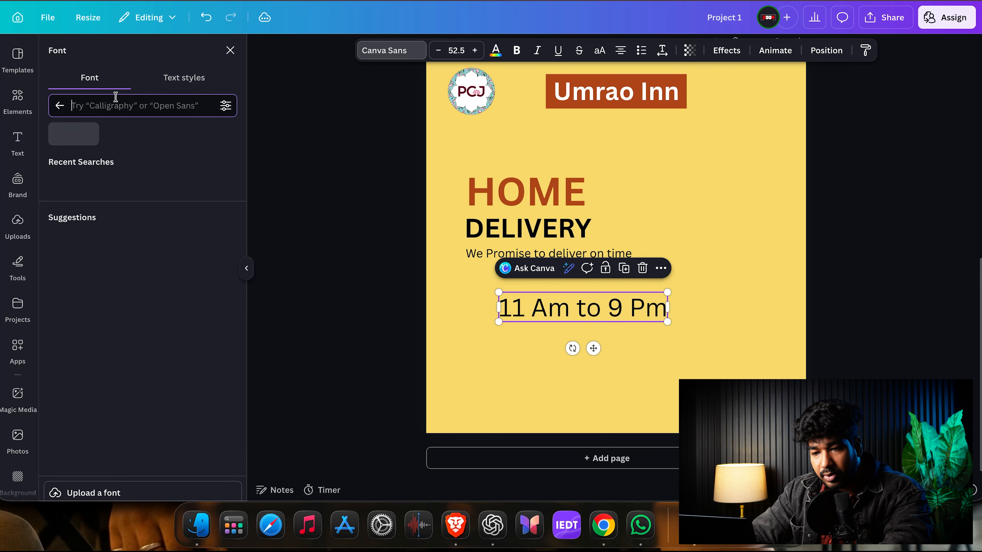
text(popp)
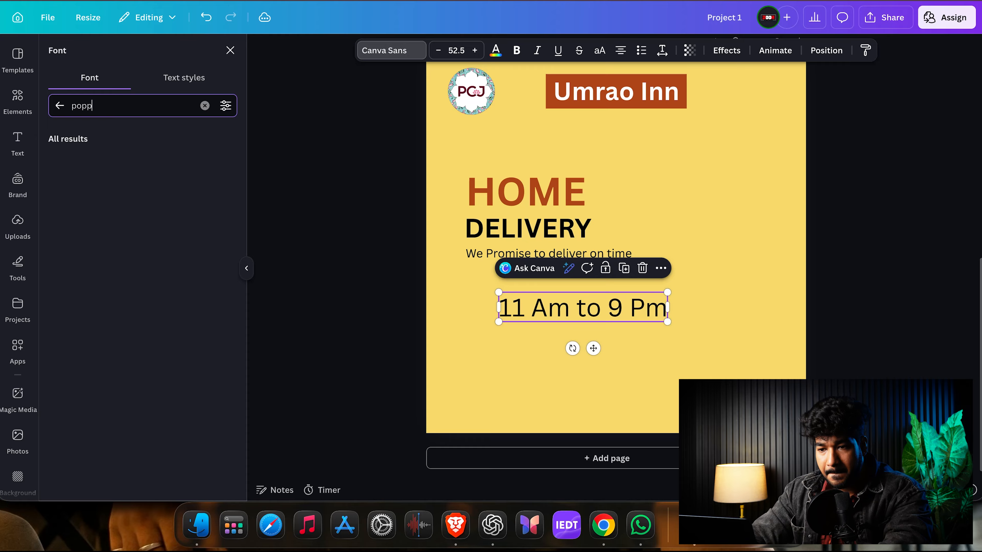
key(BackSpace)
key(BackSpace)
key(BackSpace)
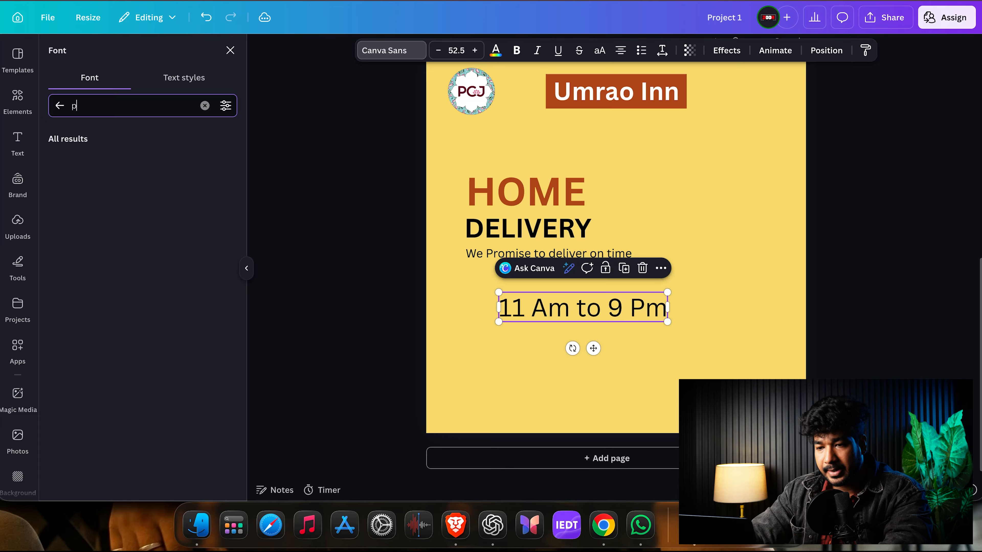
click(59, 105)
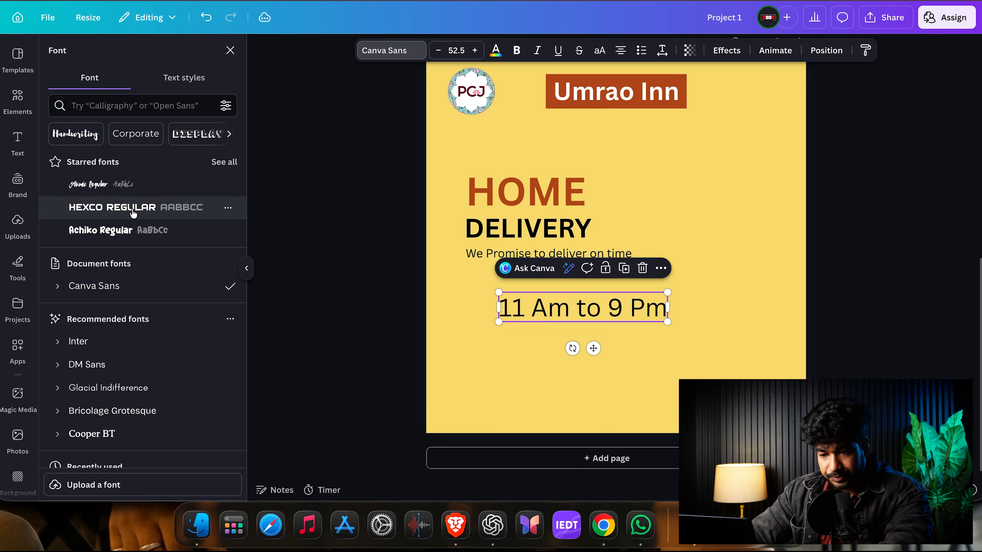
Step: Set the "11 Am to 9 Pm" text in HEXCO Regular and shrink it to size 28.5
click(133, 211)
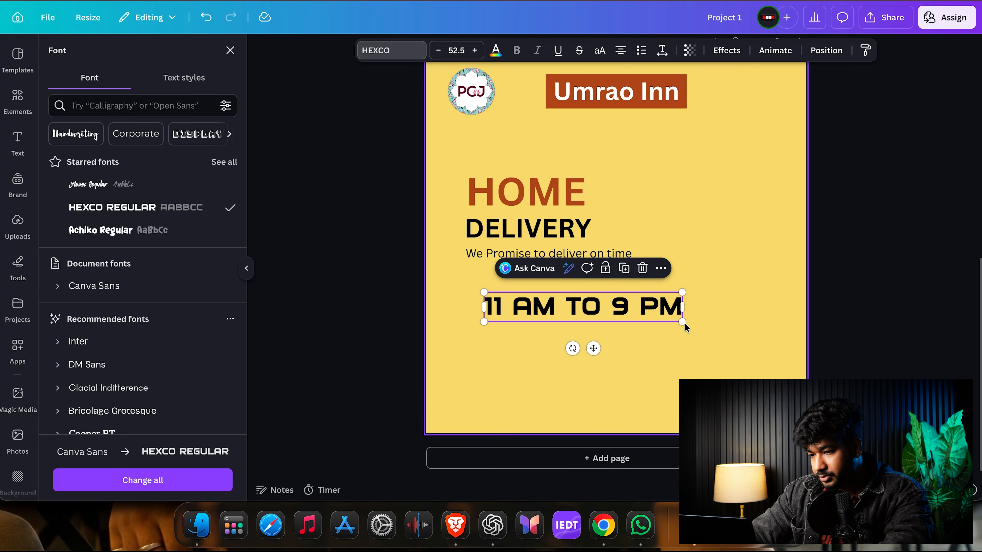
drag(682, 322, 588, 296)
click(643, 301)
click(572, 304)
Step: Change the font of the "HOME" and "DELIVERY" texts together to AFTUR Bold
click(549, 228)
shift+click(544, 205)
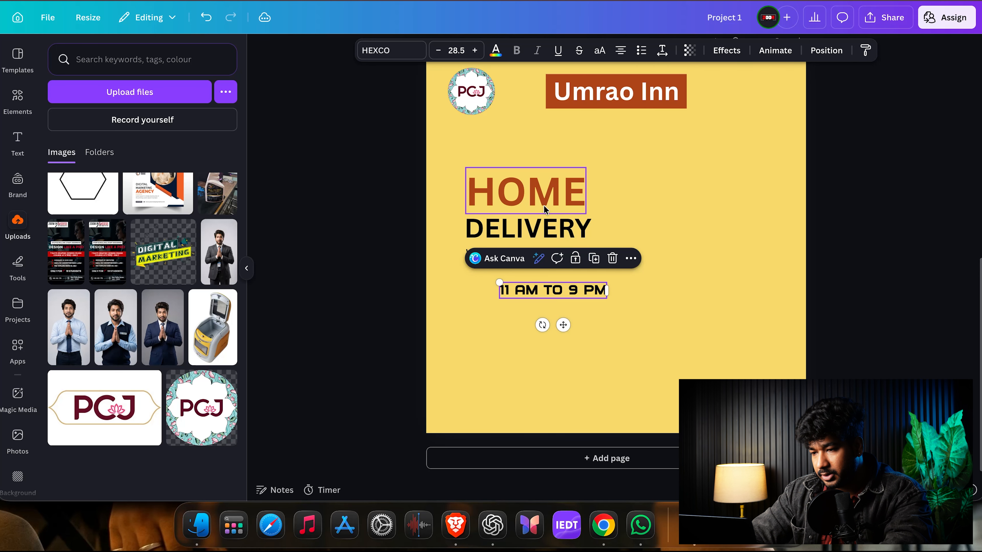
click(398, 57)
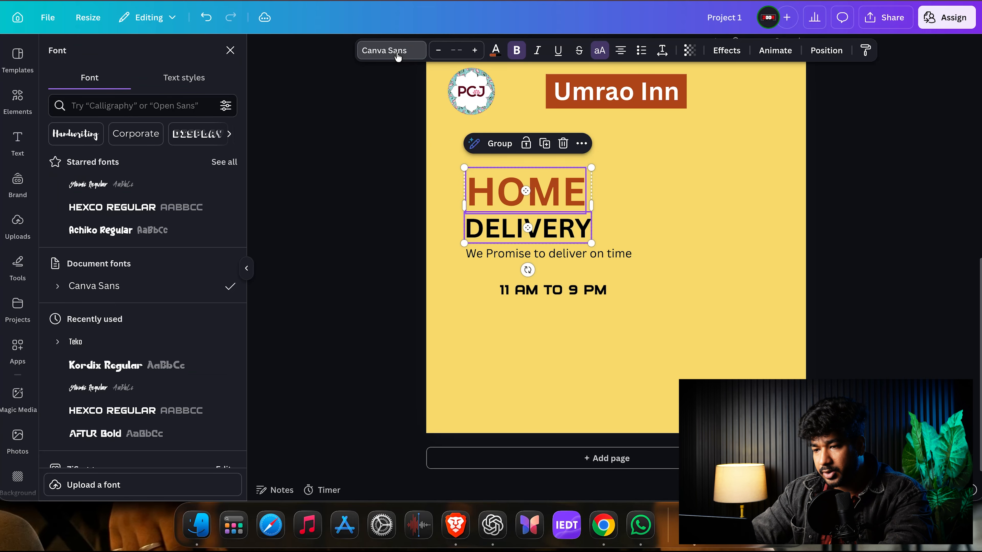
scroll(138, 434, down, 3)
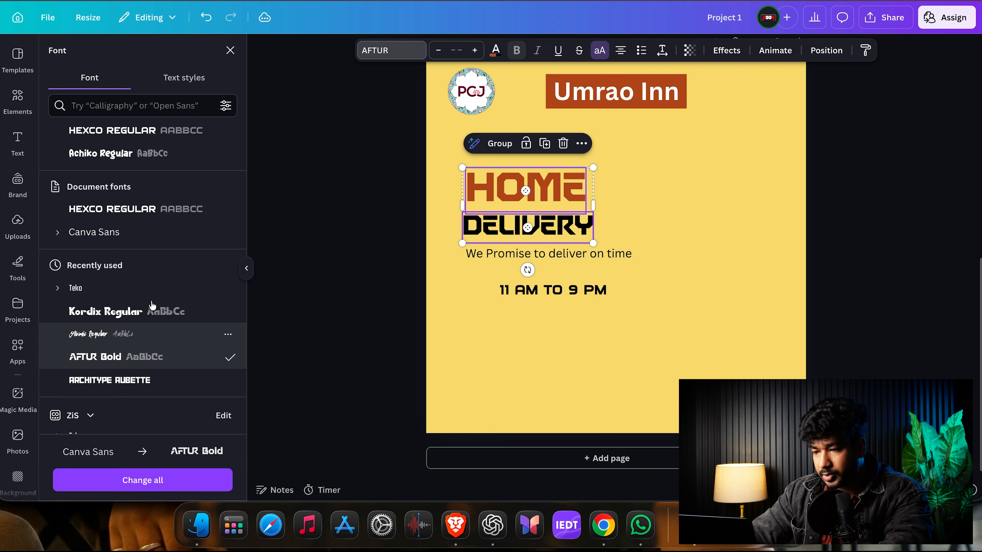
Step: Change the font of the "HOME" and "DELIVERY" texts together to Teko
click(146, 320)
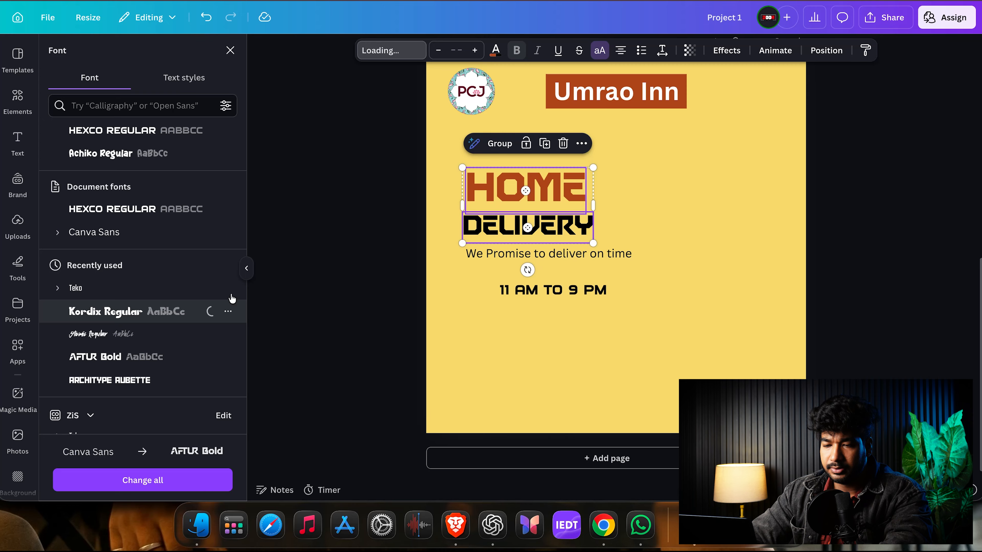
scroll(201, 288, down, 3)
scroll(203, 291, down, 1)
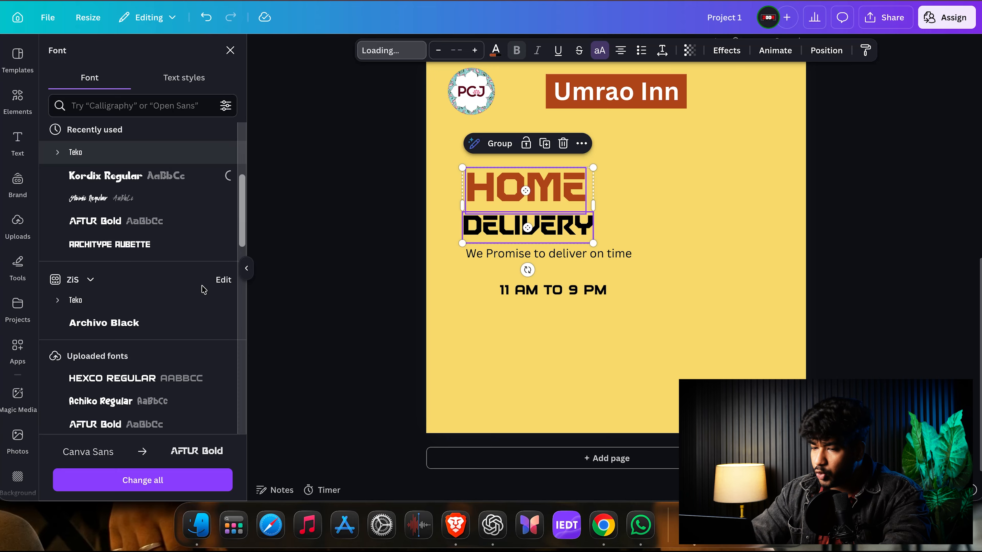
scroll(154, 234, up, 2)
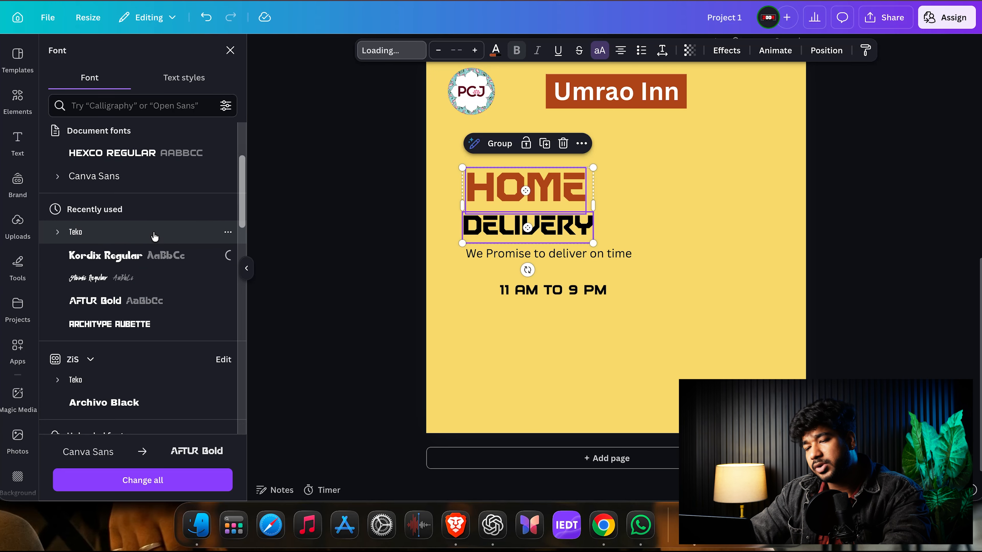
click(137, 232)
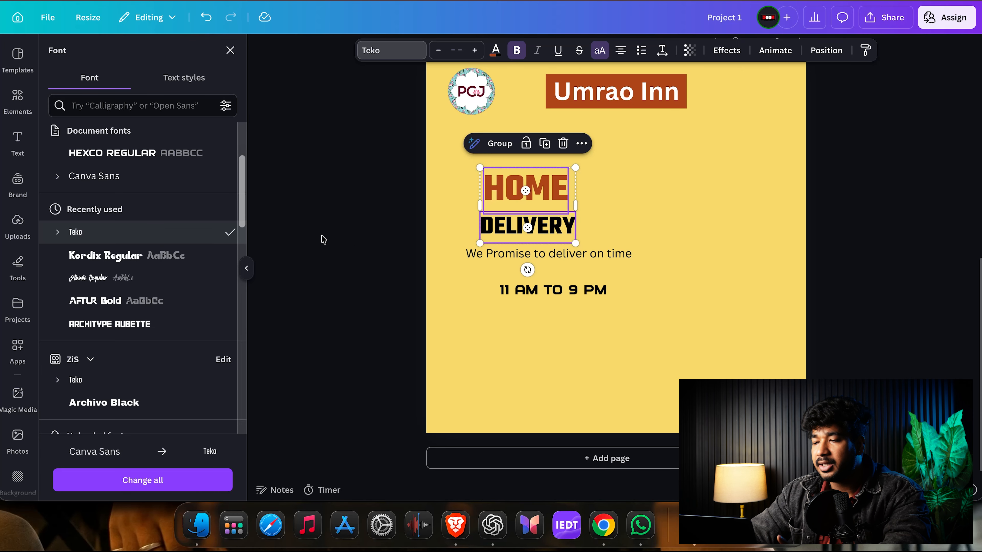
click(856, 265)
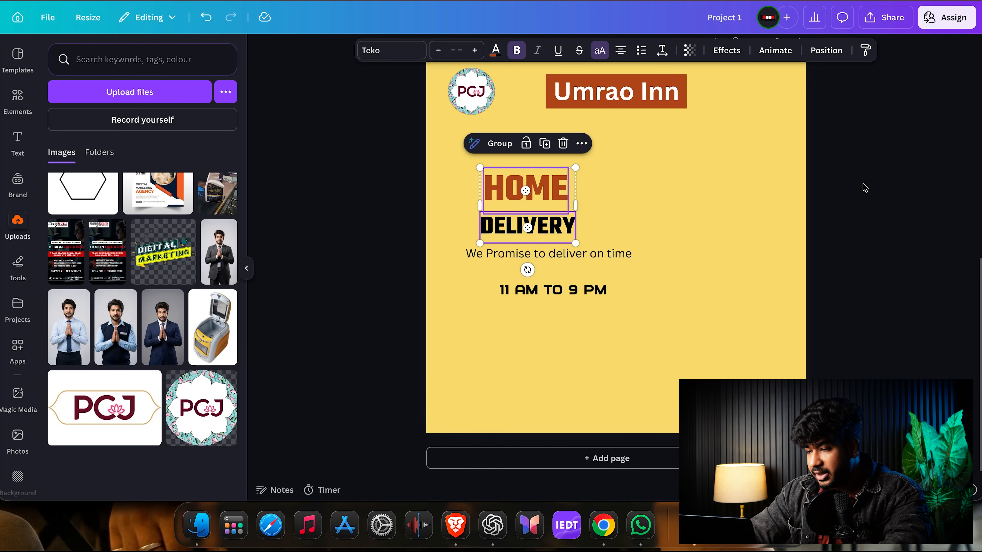
Step: Left-align "HOME" with "DELIVERY", move both to the tagline's left edge and enlarge them together until "HOME" is size 123
click(832, 208)
click(532, 190)
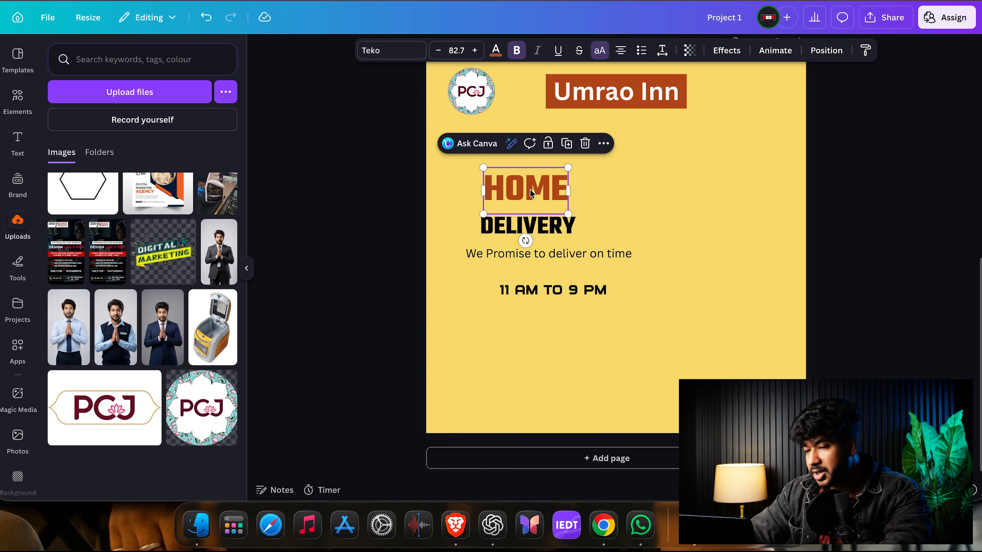
shift+click(546, 224)
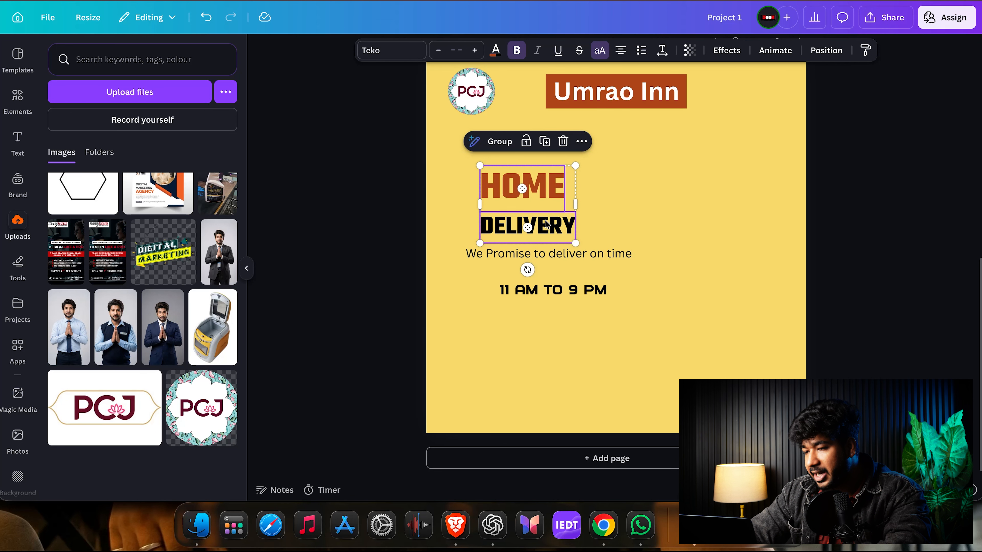
drag(534, 220, 519, 220)
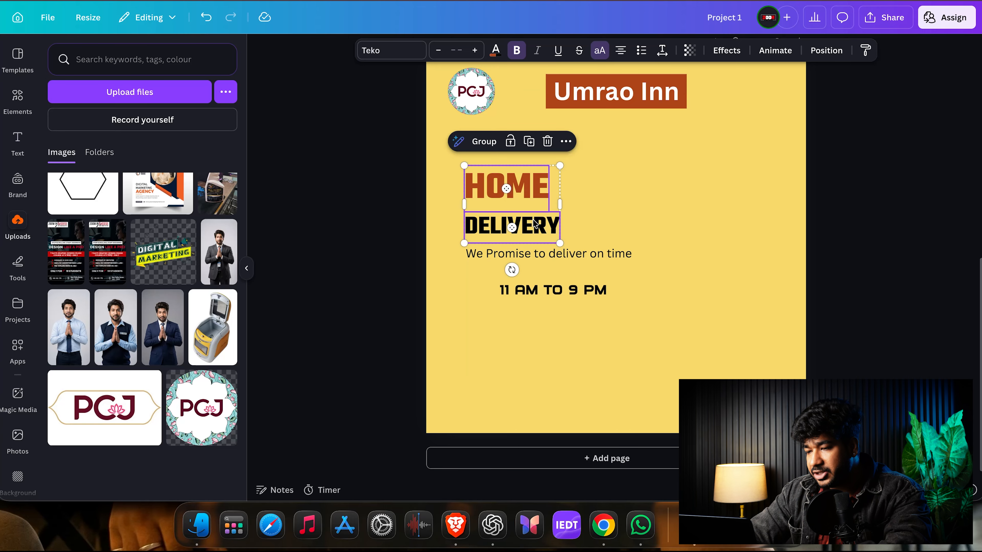
drag(560, 165, 637, 165)
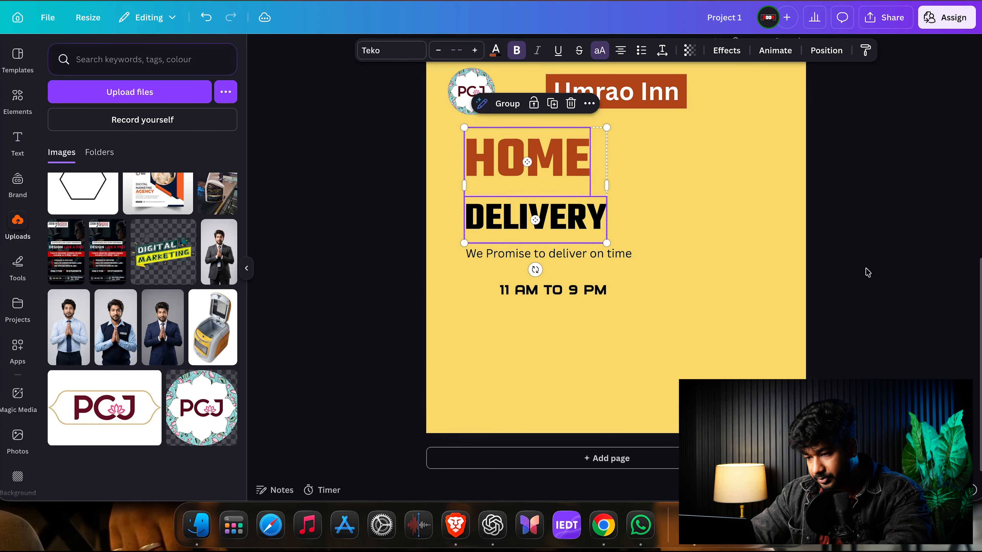
click(820, 273)
Step: Move "HOME" down close to "DELIVERY" and place the tagline directly beneath "DELIVERY" with their left edges aligned
drag(562, 159, 561, 176)
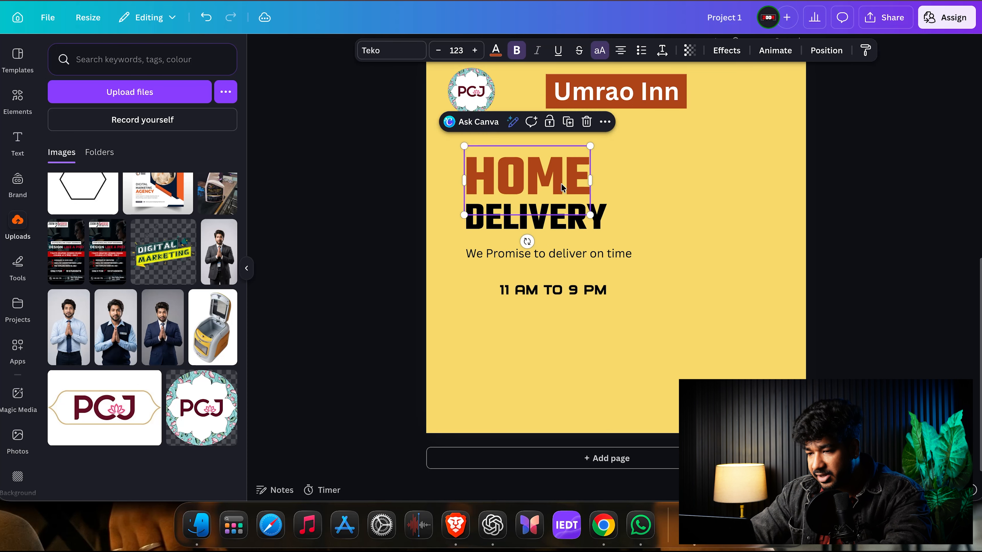
click(592, 226)
click(615, 256)
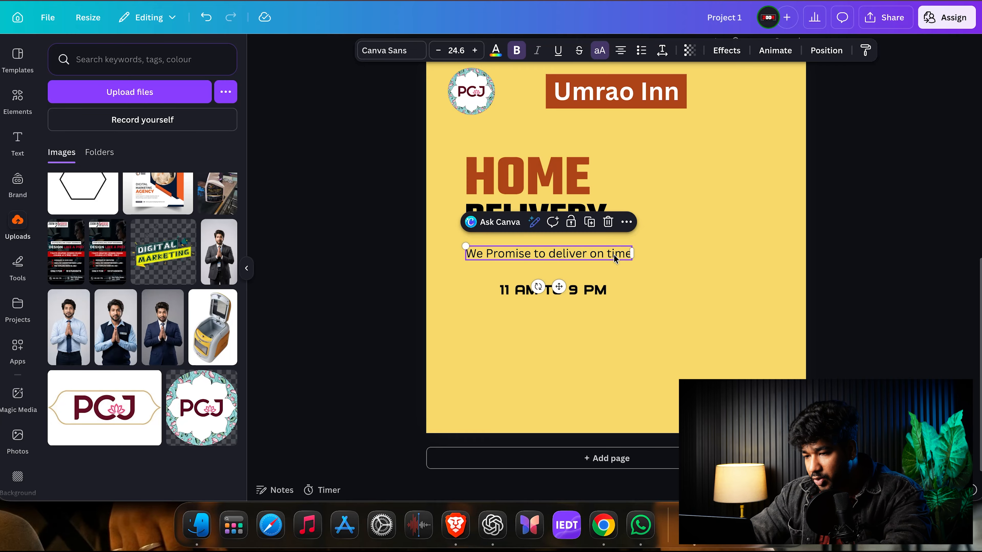
drag(588, 253, 587, 243)
click(679, 254)
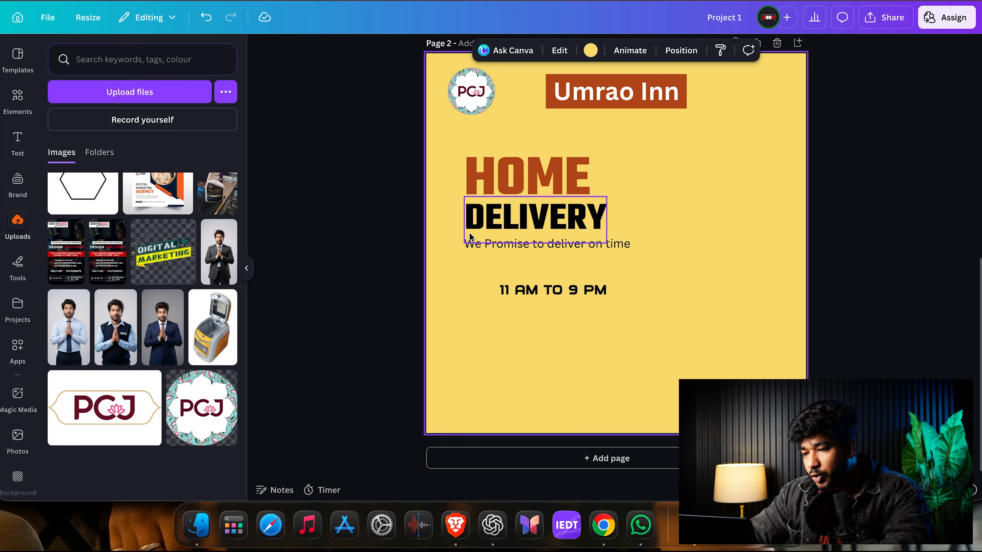
scroll(470, 234, up, 5)
scroll(469, 236, up, 1)
drag(470, 253, 472, 254)
click(787, 233)
Step: Enlarge the "HOME" text until it is as wide as "DELIVERY"
scroll(788, 233, up, 2)
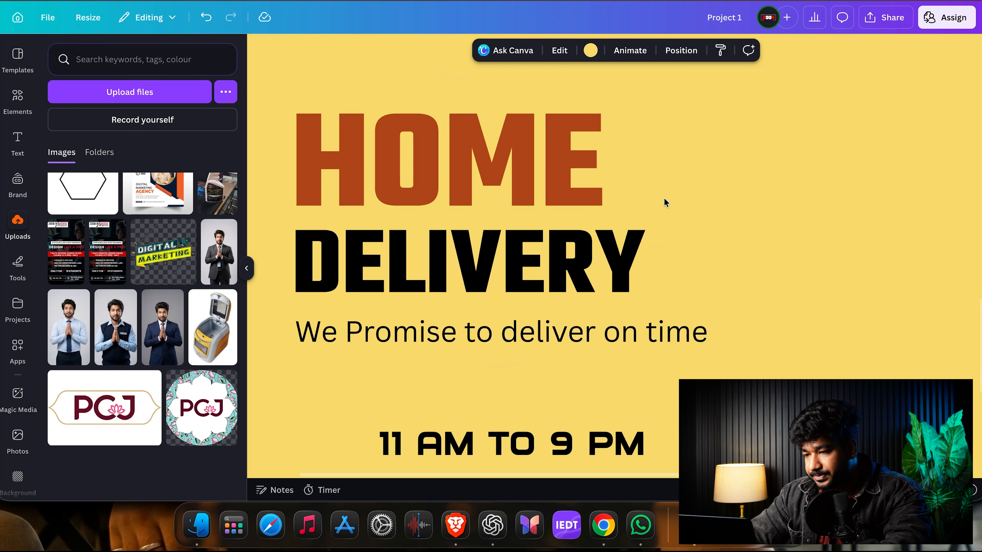
click(557, 162)
drag(604, 85, 644, 64)
click(762, 232)
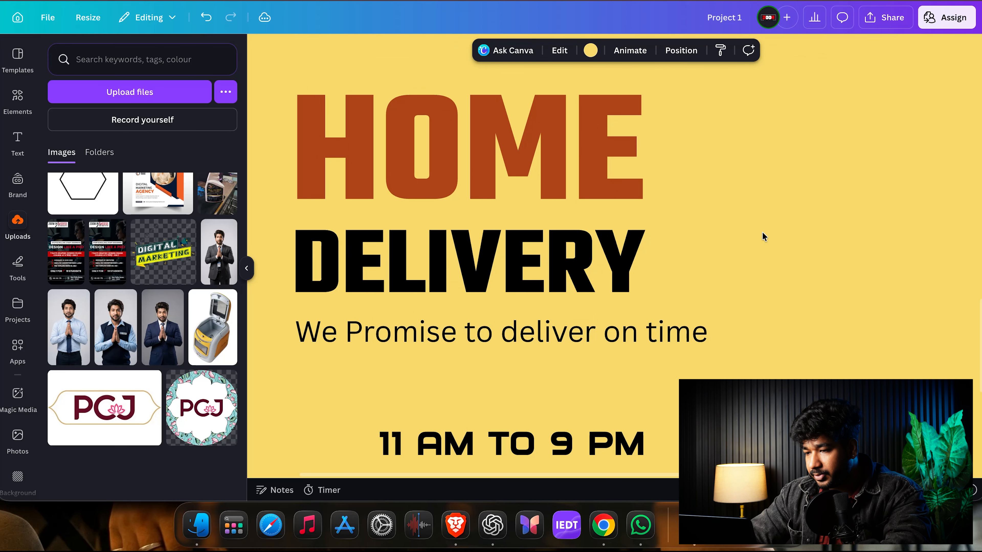
Step: Shrink the "We Promise to deliver on time" tagline to the width of "DELIVERY"
click(702, 338)
drag(707, 347, 647, 341)
click(832, 351)
scroll(832, 354, down, 5)
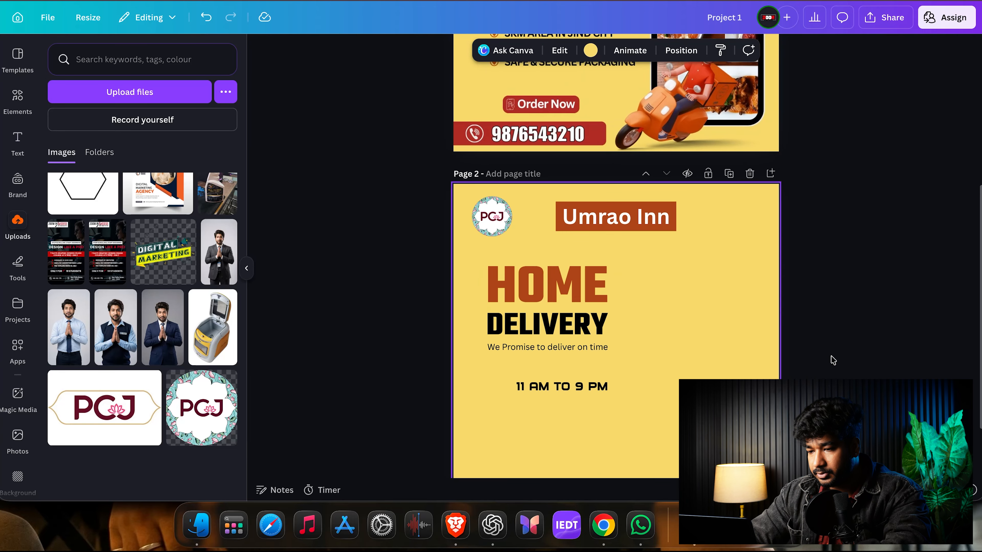
Step: Select "HOME", "DELIVERY" and the tagline together and shift them slightly down on page 2
scroll(832, 359, down, 2)
scroll(832, 360, up, 2)
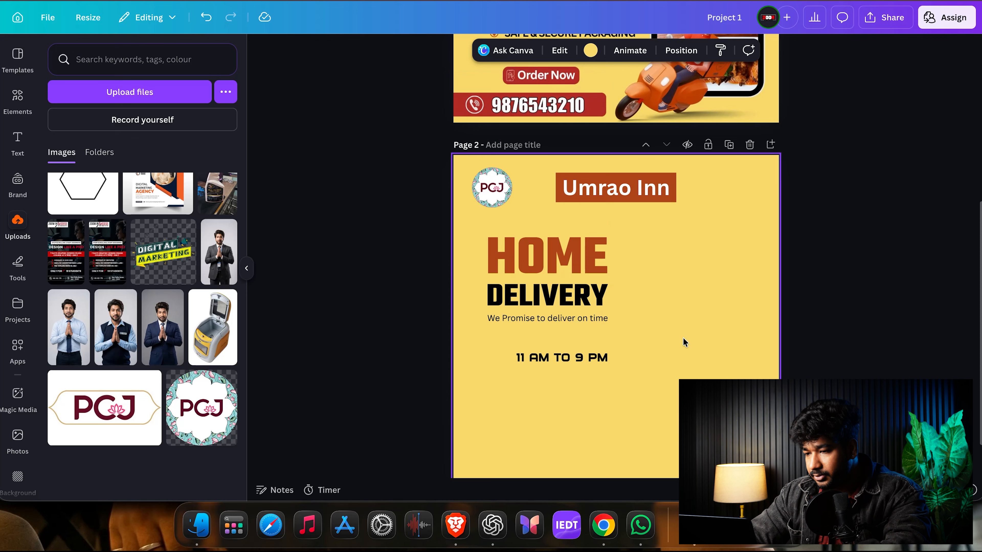
drag(672, 255, 542, 309)
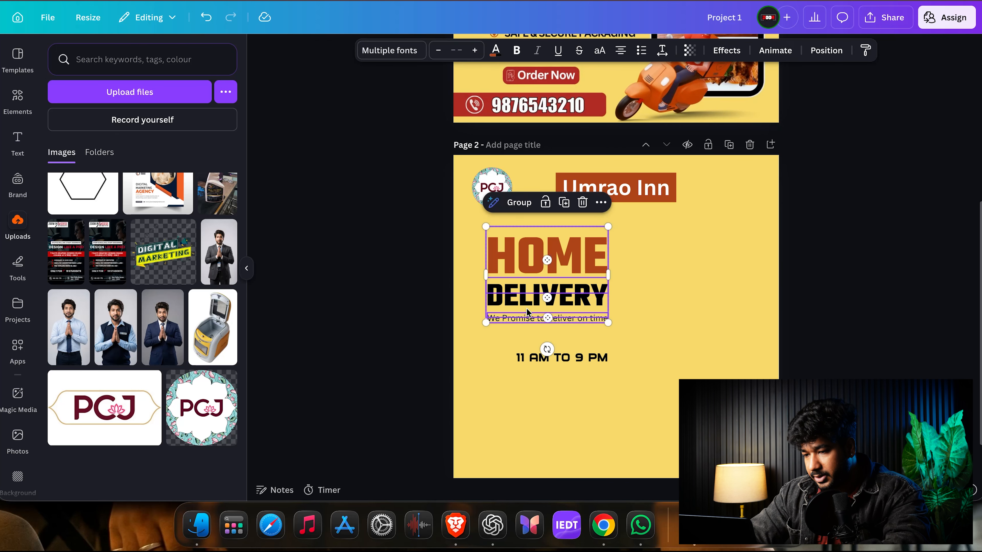
Step: Set the "11 Am to 9 Pm" text in Teko and enlarge it to size 46.4
click(532, 357)
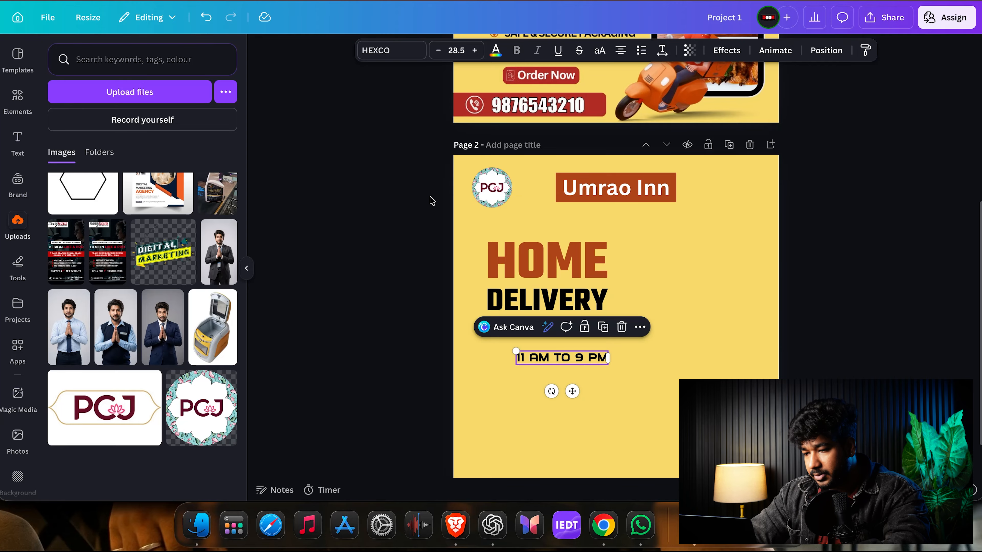
click(391, 52)
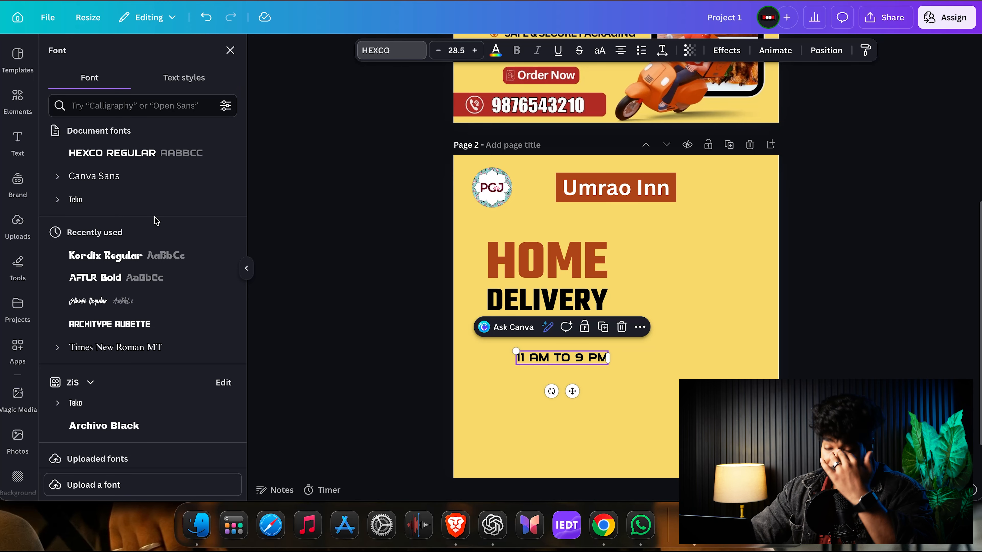
click(134, 197)
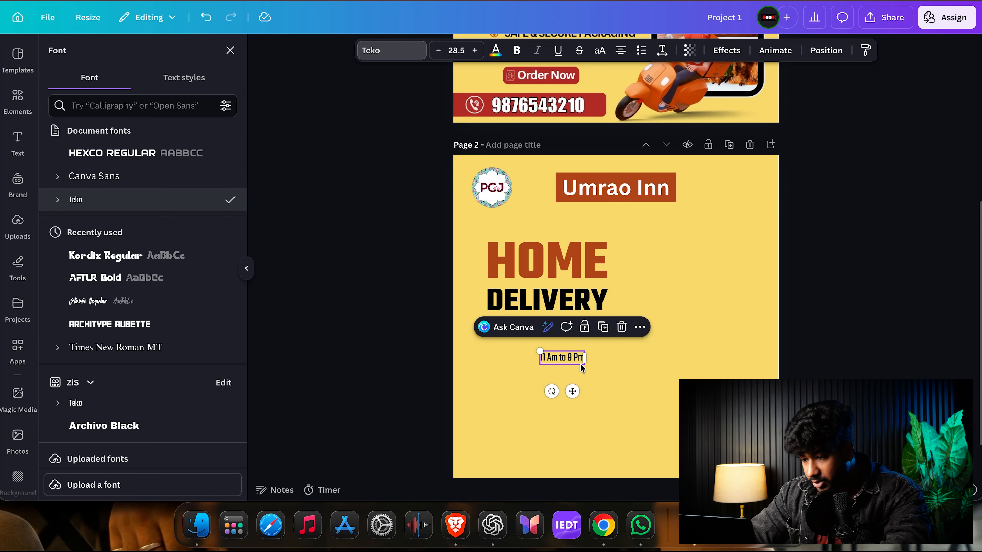
mouse_move(583, 365)
mouse_down()
mouse_move(629, 376)
mouse_move(577, 360)
mouse_up()
click(605, 380)
click(604, 369)
click(596, 373)
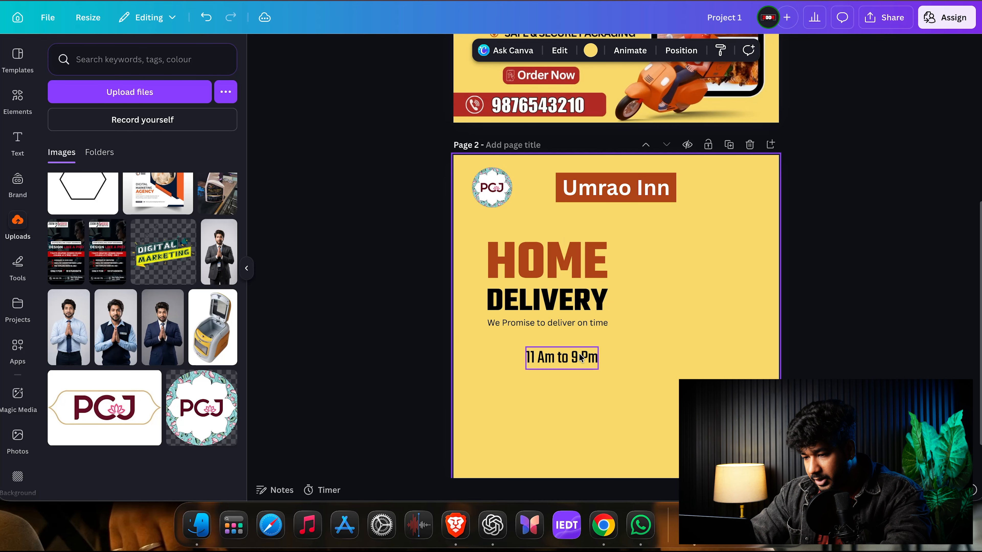
Step: Duplicate the "11 Am to 9 Pm" text twice and stack the copies below it, following the reference poster's bullet list
scroll(579, 356, up, 2)
scroll(579, 353, up, 5)
scroll(579, 353, down, 3)
scroll(579, 353, up, 2)
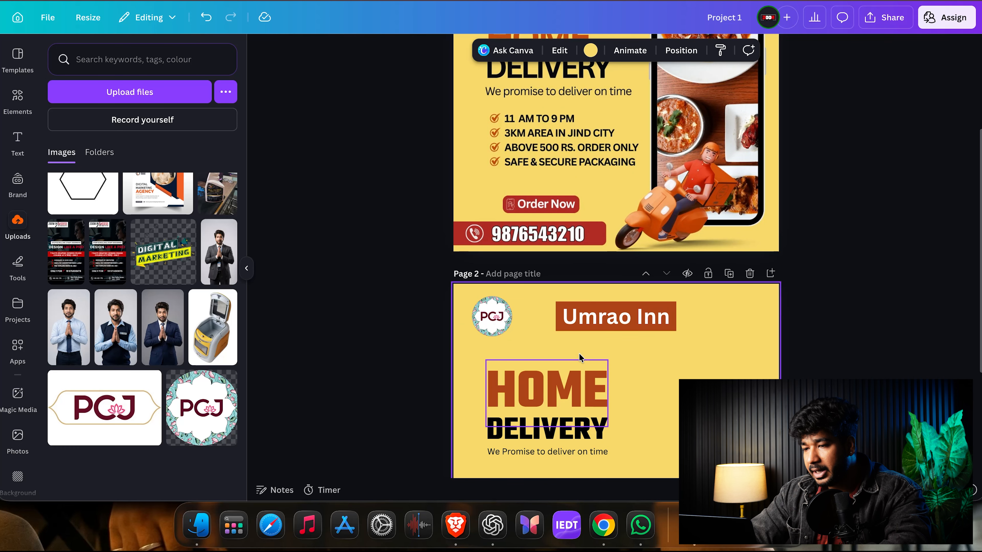
scroll(579, 353, down, 7)
click(568, 311)
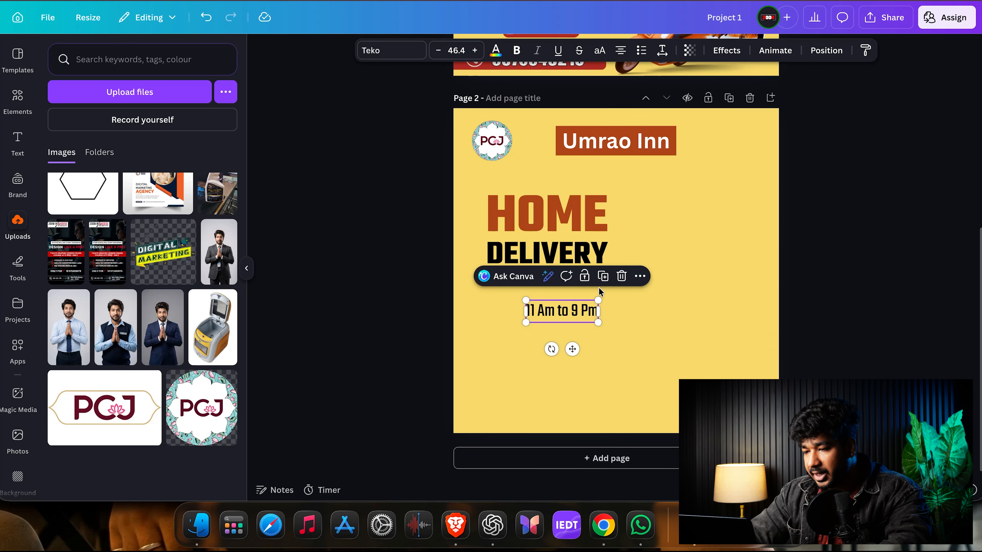
click(603, 276)
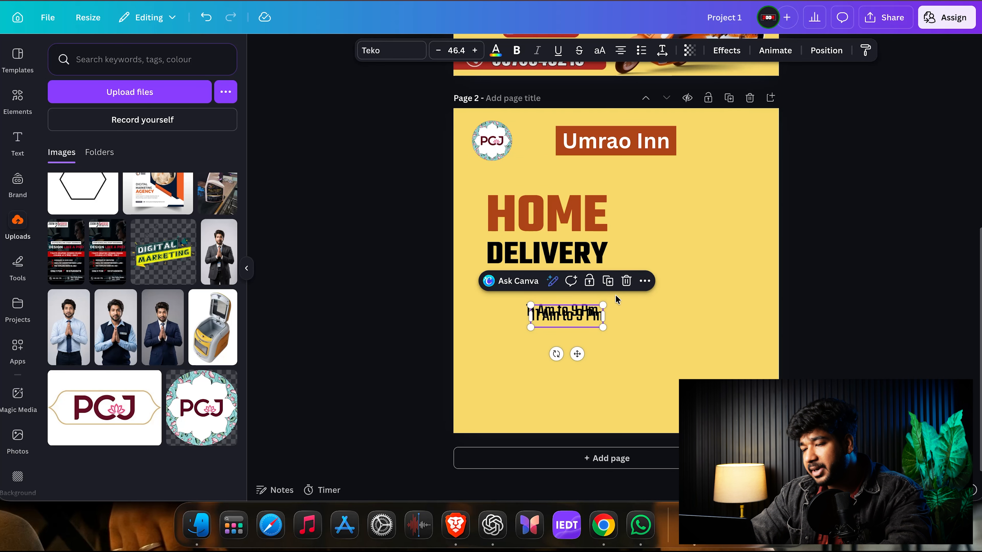
click(607, 284)
drag(594, 324, 580, 349)
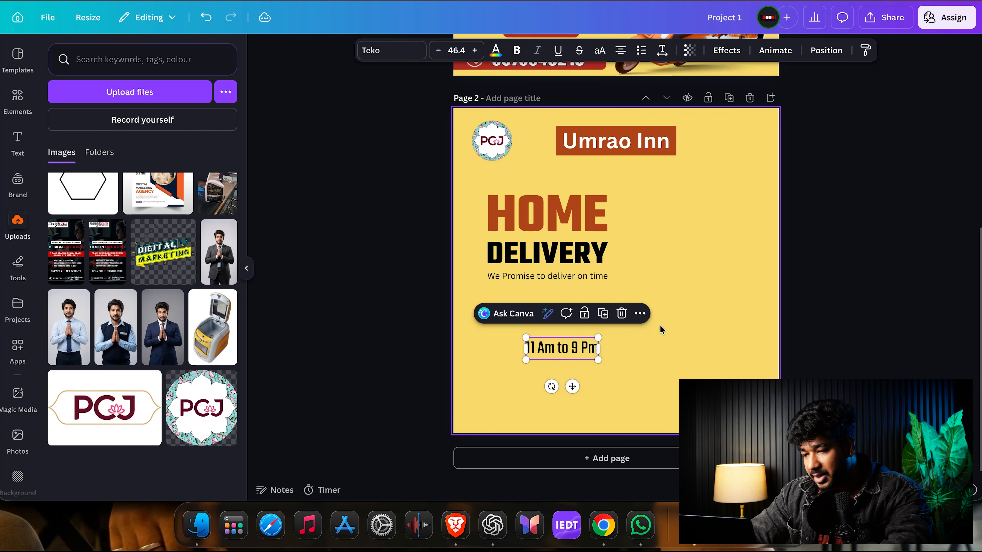
click(671, 340)
drag(577, 314, 572, 324)
click(647, 350)
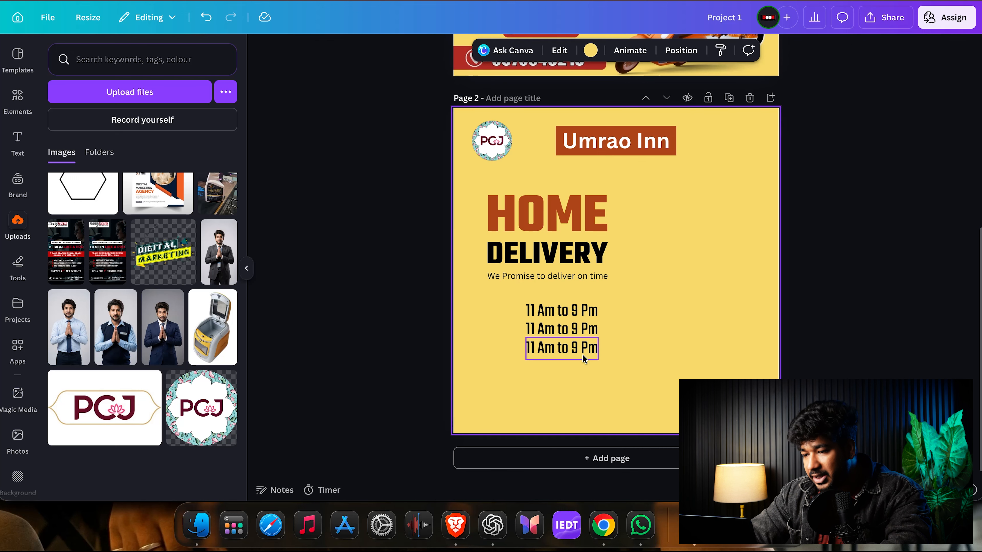
Step: Select the three "11 Am to 9 Pm" lines together and move them slightly left below the tagline
drag(643, 307, 535, 377)
scroll(536, 377, up, 3)
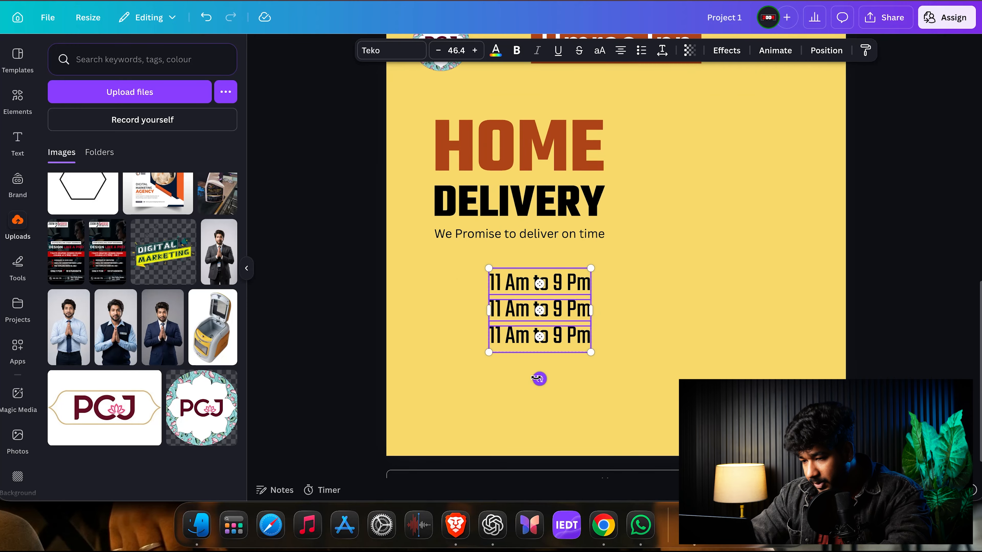
drag(580, 313, 561, 314)
click(638, 296)
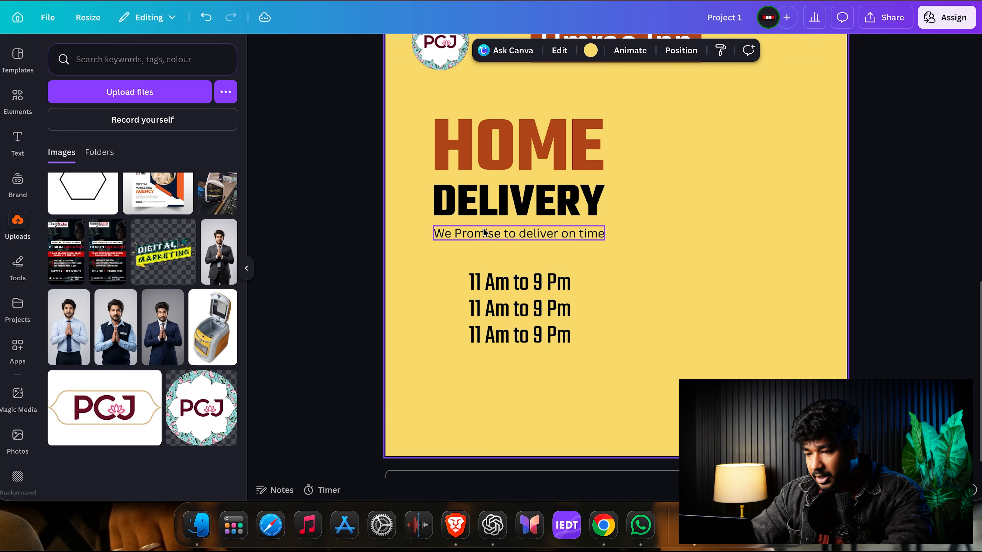
Step: Search the shapes for "tick" and compare with the check marks on the reference poster
click(25, 102)
click(136, 77)
text(tick)
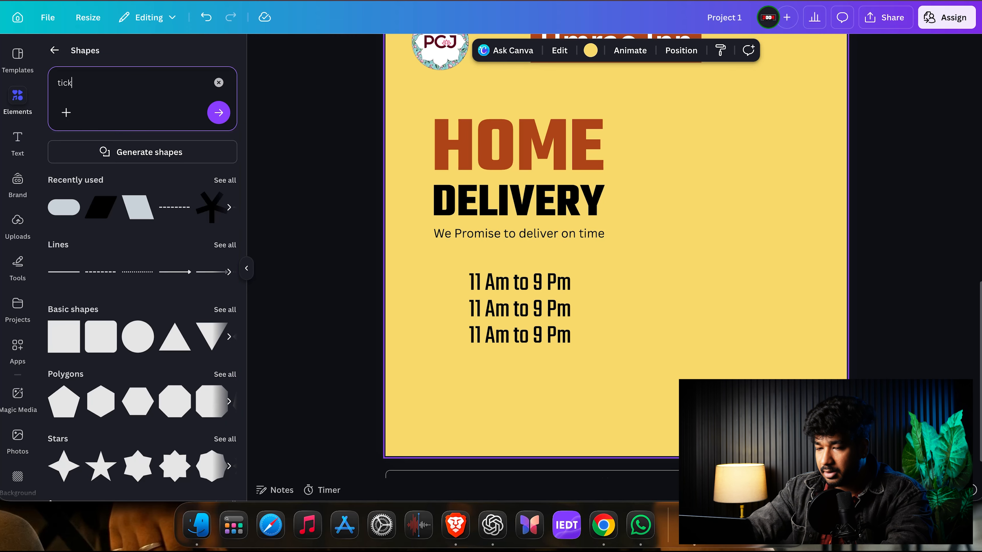
key(Return)
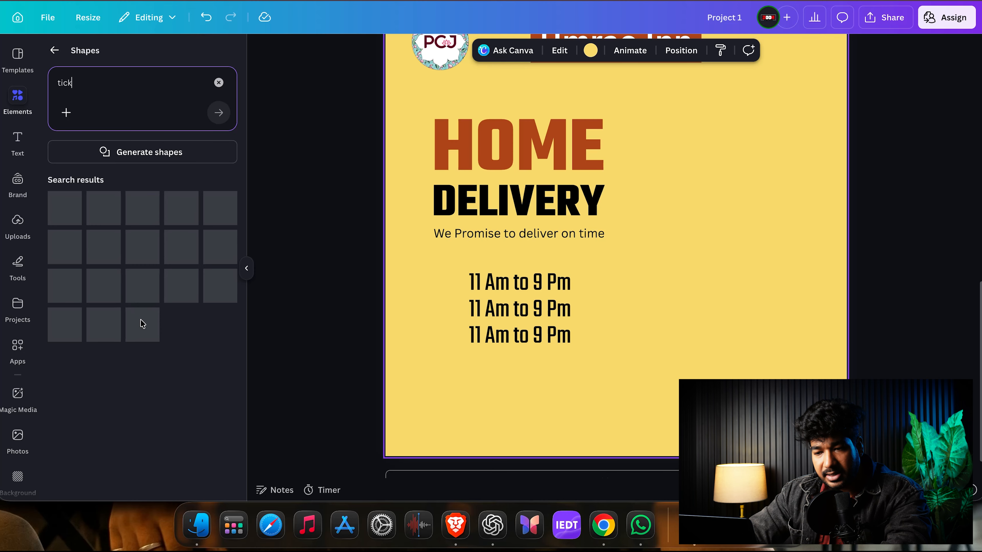
scroll(517, 238, up, 10)
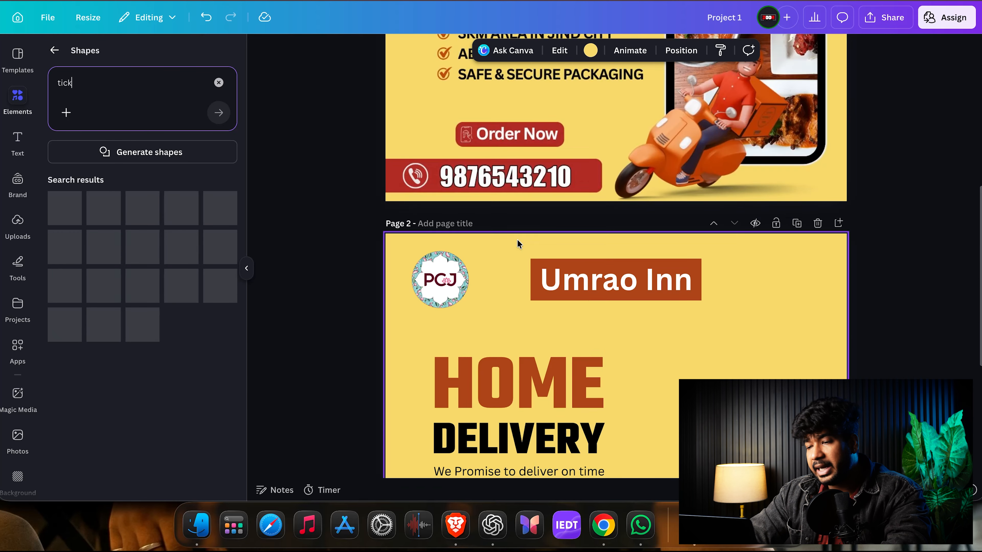
scroll(517, 239, down, 2)
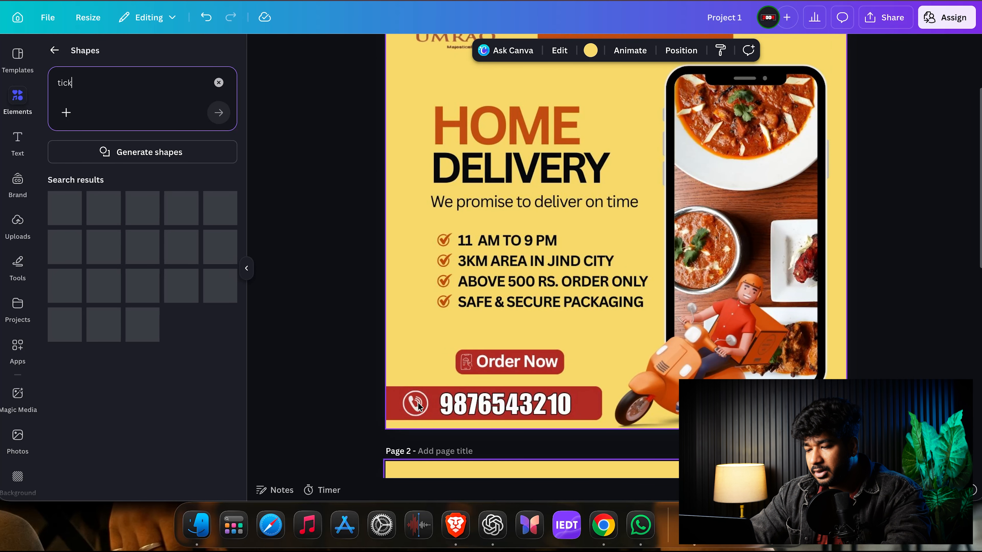
scroll(417, 406, down, 14)
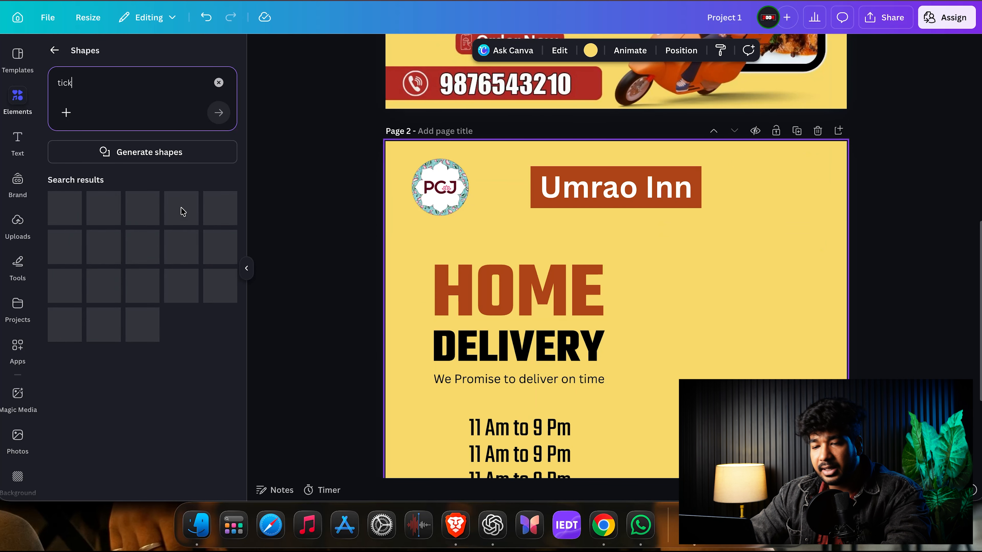
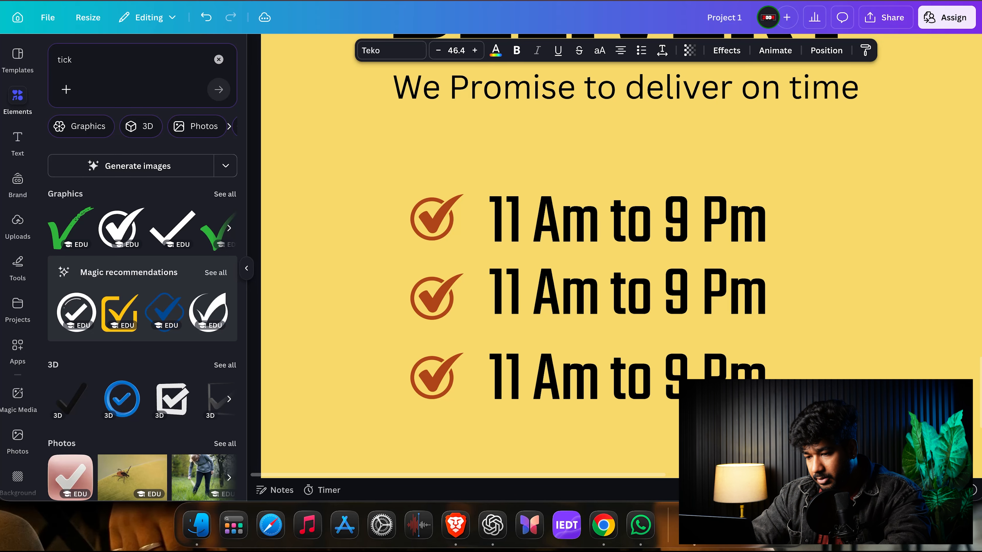
Step: Move the third and second "11 Am to 9 Pm" lines vertically so they line up with their tick marks
click(502, 372)
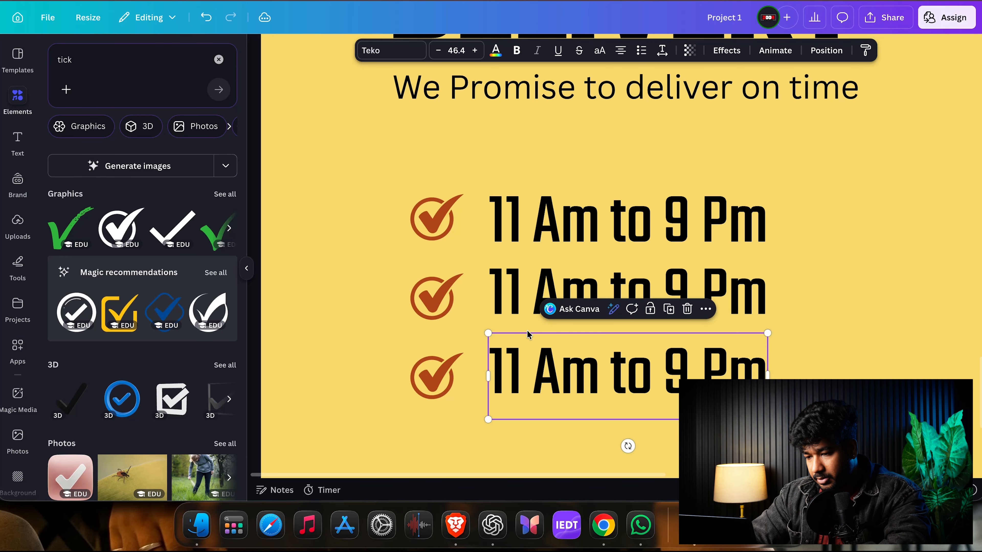
click(532, 299)
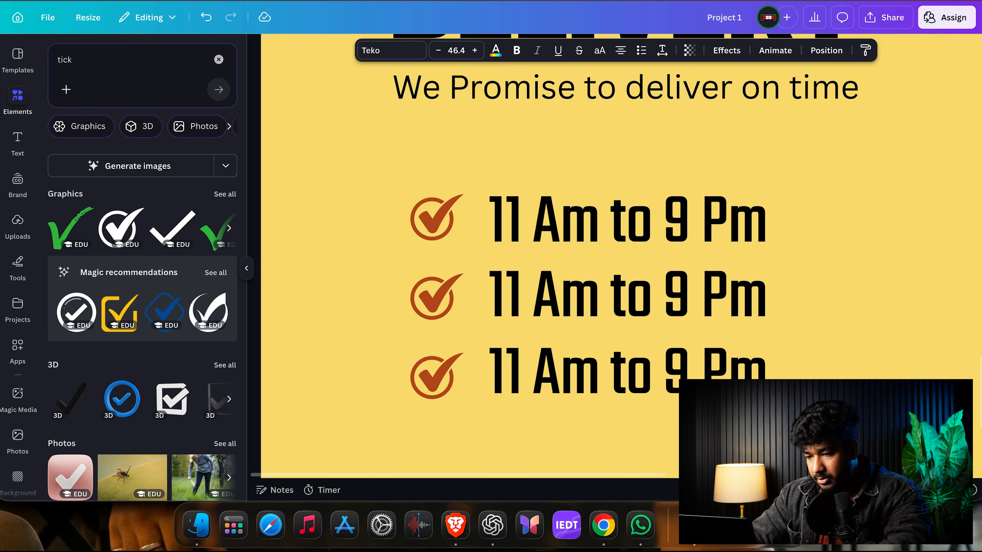
click(873, 326)
scroll(873, 326, down, 5)
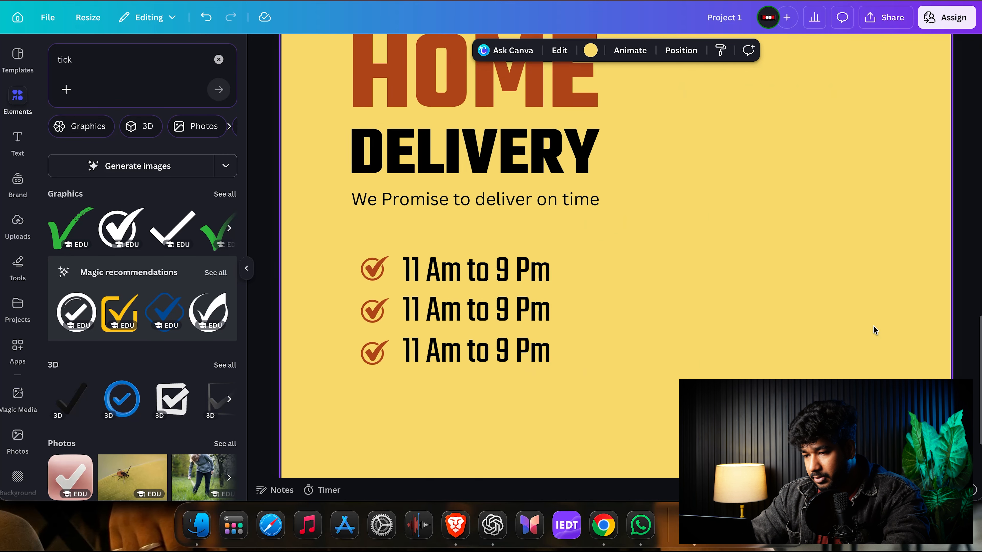
scroll(875, 329, down, 5)
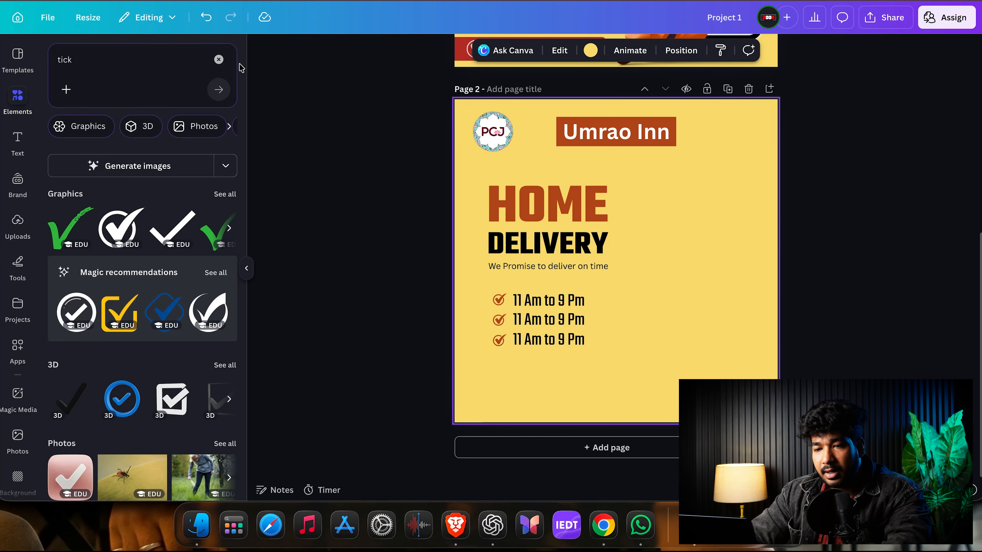
Step: Search the elements for "phone frame" and add the first black phone frame to page 2
click(219, 59)
click(124, 47)
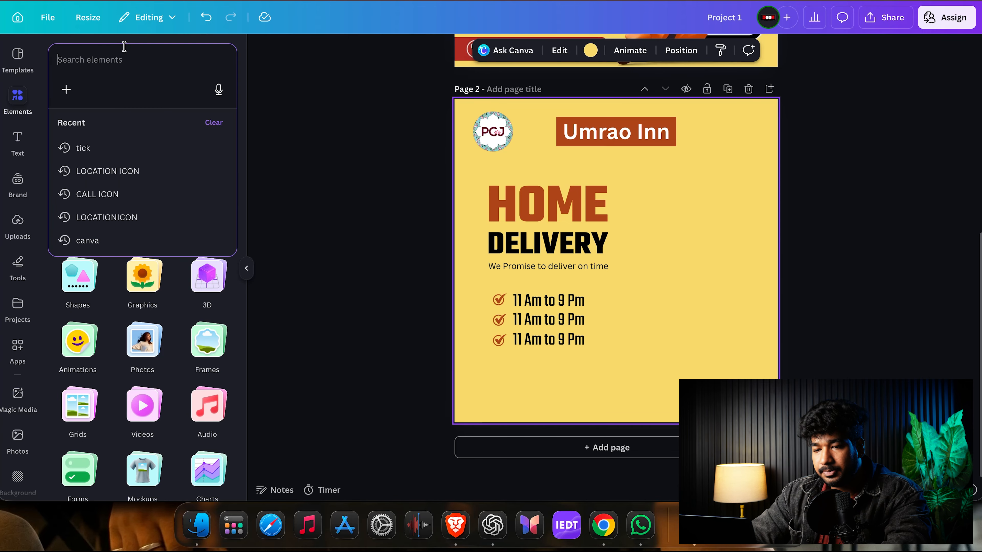
text(phone)
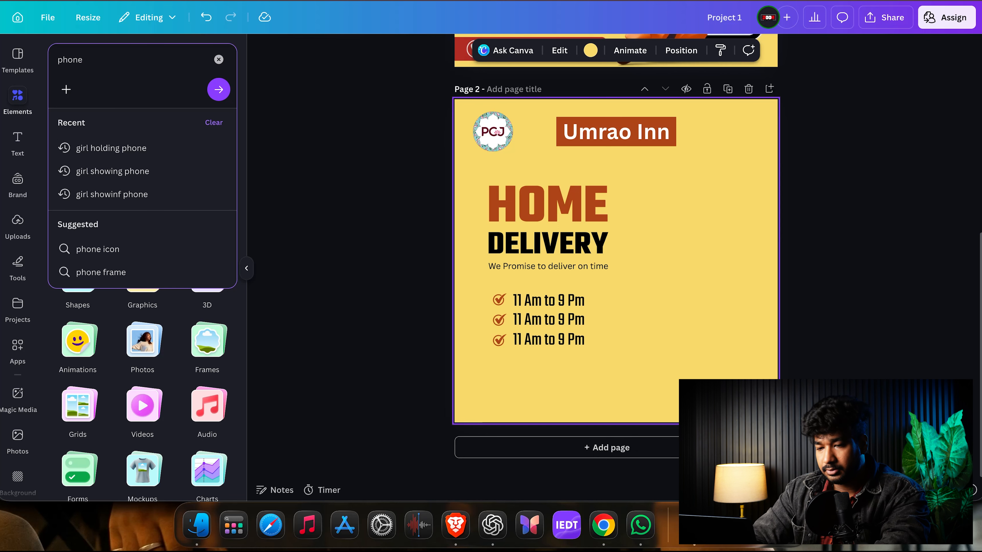
click(123, 273)
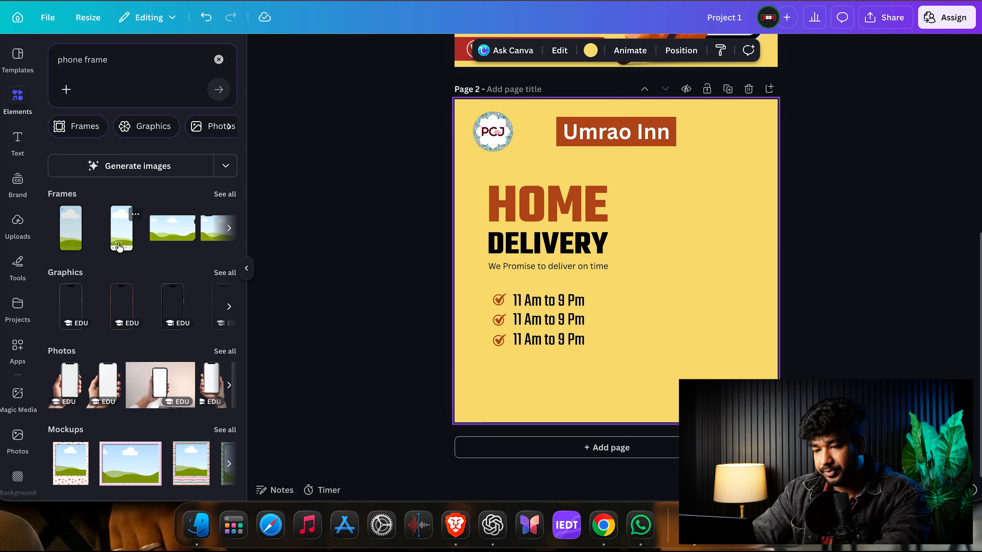
click(79, 240)
Step: Place the phone frame beside the headings and bullet list and enlarge it to nearly two thirds of the page height
drag(649, 317, 730, 315)
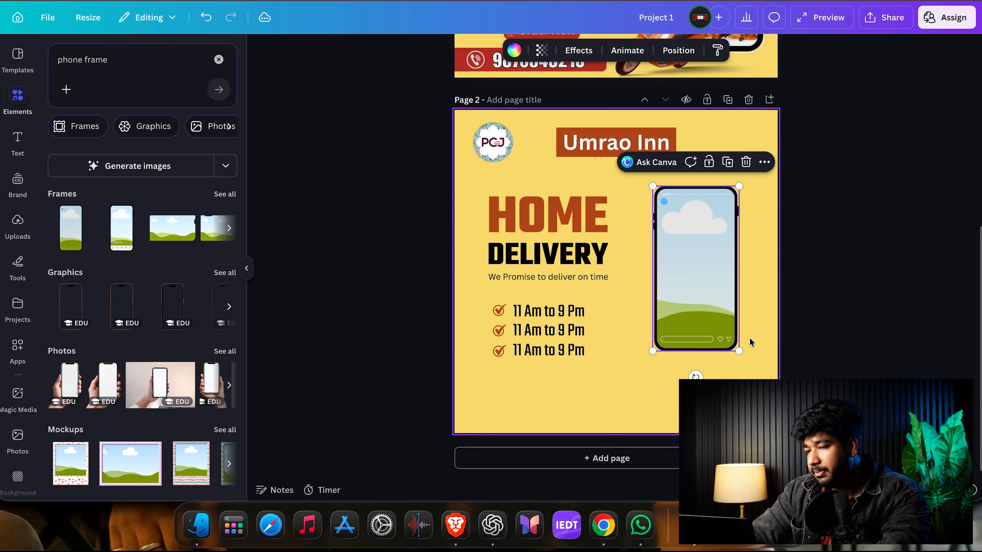
drag(738, 351, 761, 394)
drag(724, 348, 722, 330)
click(814, 290)
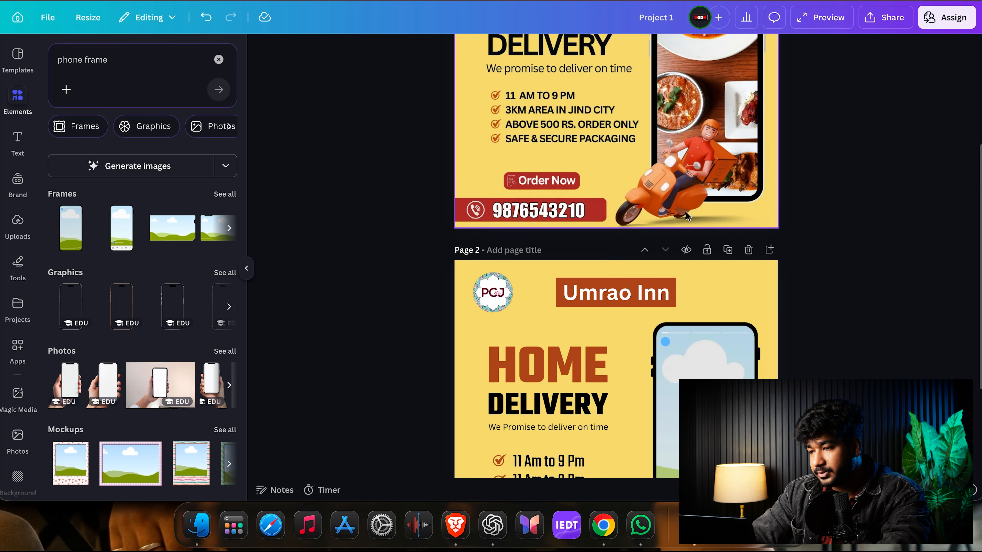
Step: Compare with the reference poster, search the elements for "food" and show all photo results
scroll(689, 216, up, 5)
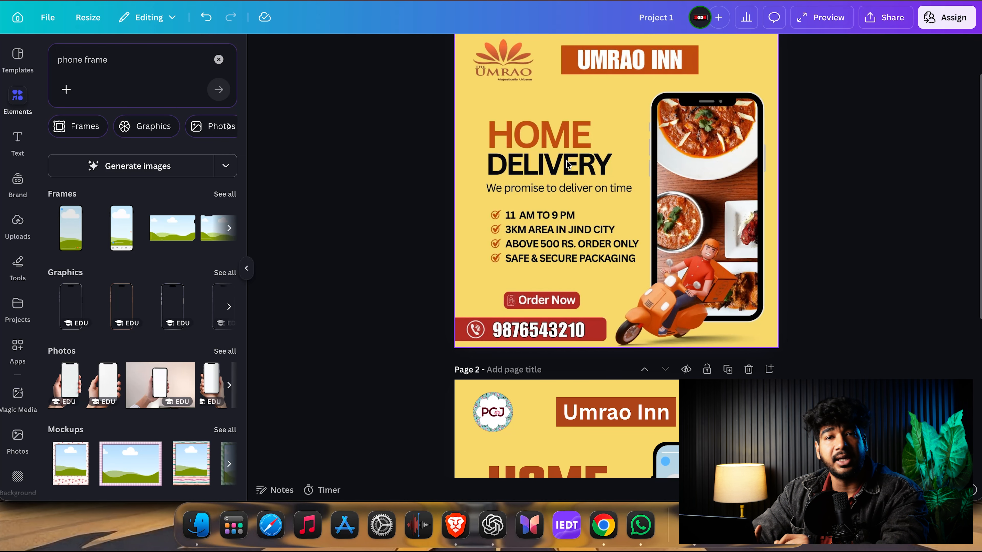
scroll(656, 171, down, 5)
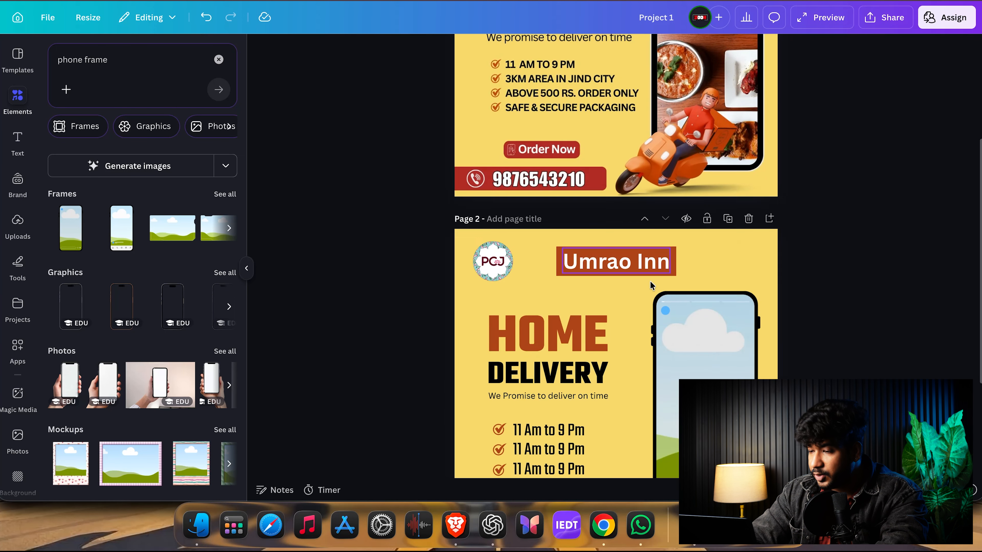
click(122, 56)
key(super+a)
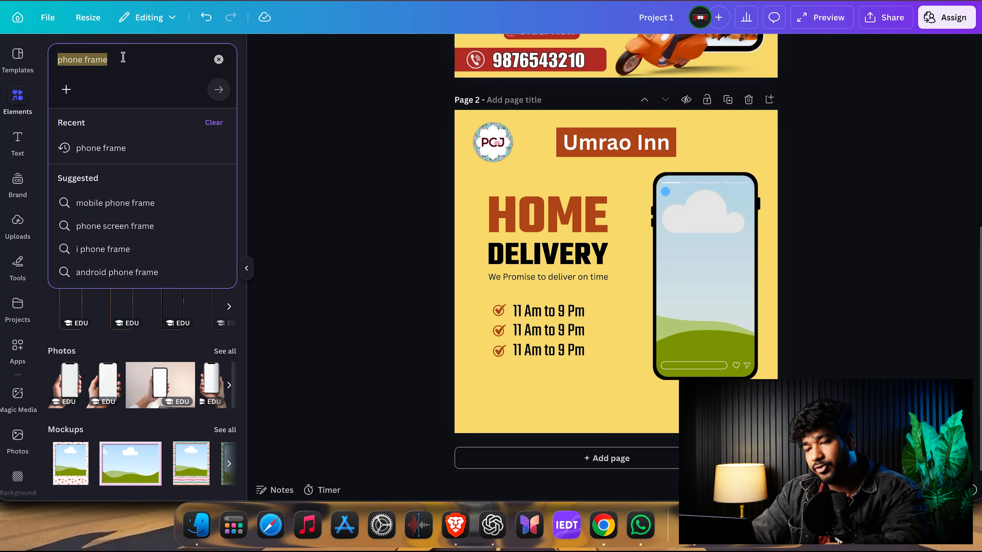
text(food)
key(Return)
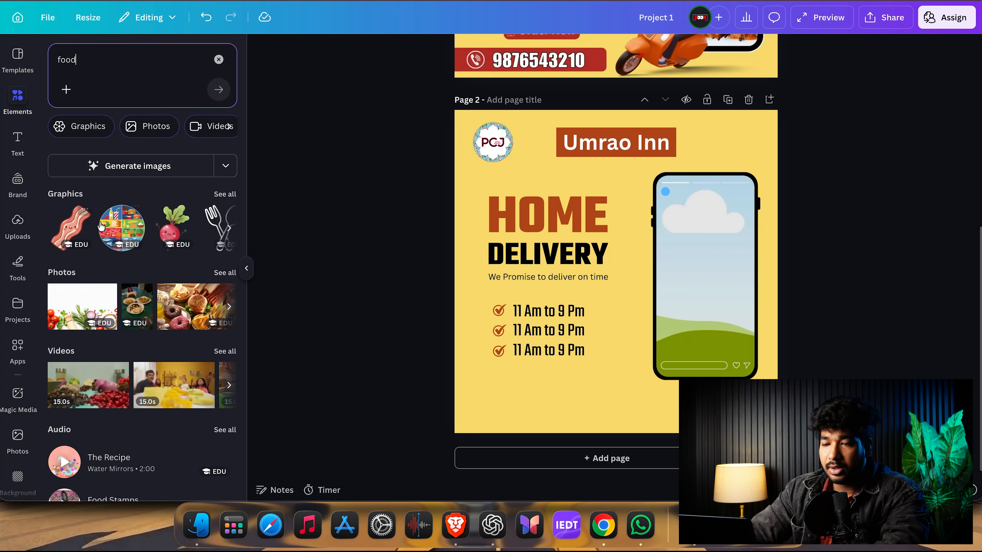
click(225, 273)
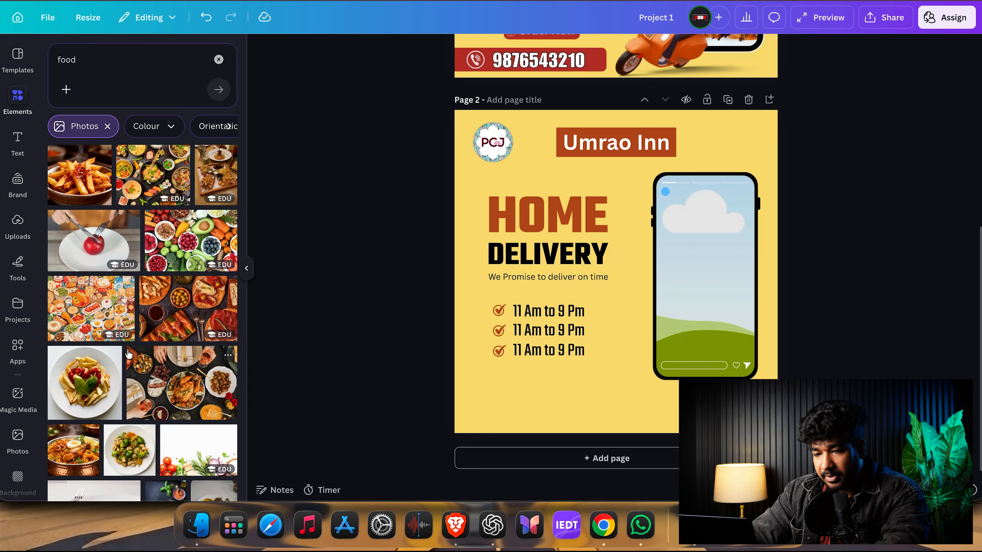
Step: Fill the phone frame with the photo of several plated dishes on a black table
scroll(117, 331, down, 10)
scroll(128, 353, down, 3)
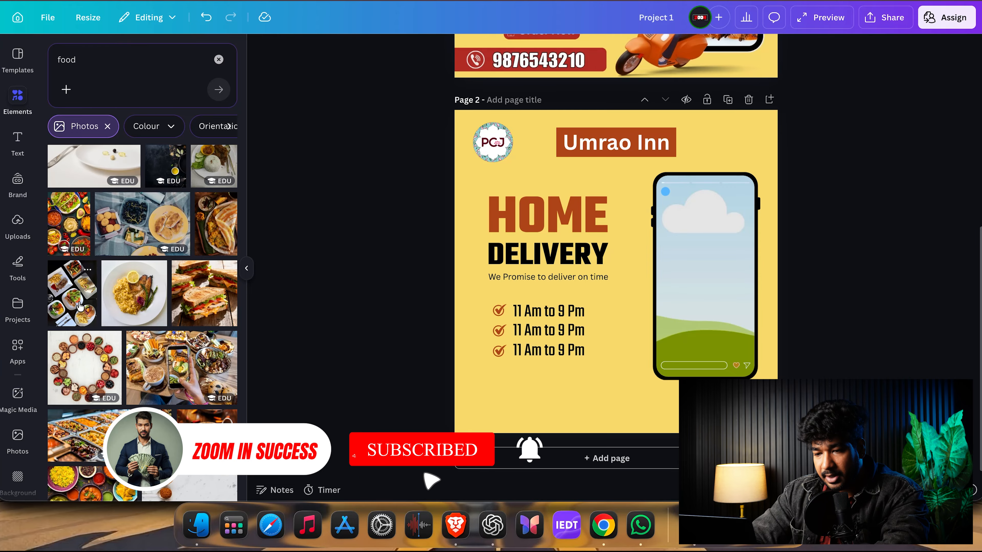
drag(80, 306, 705, 258)
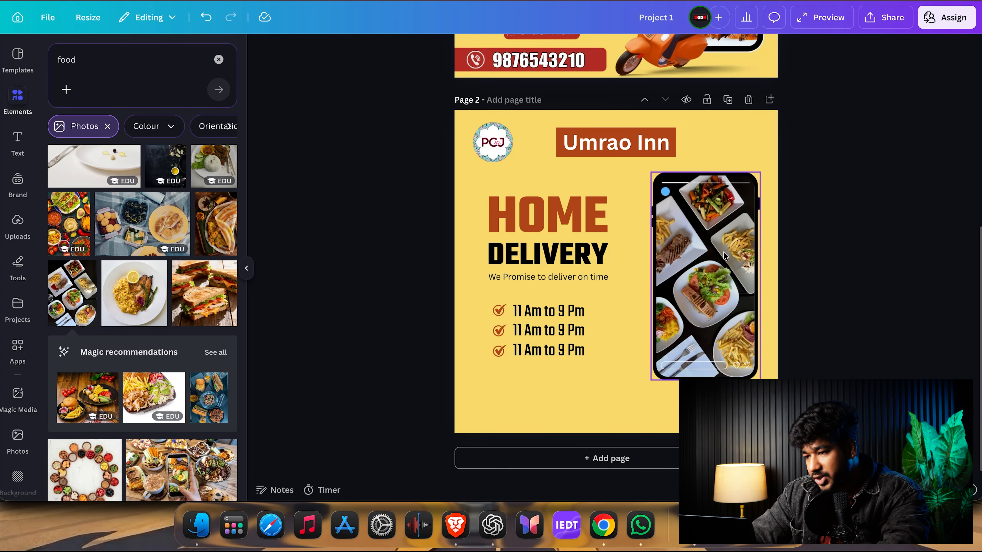
Step: Search the elements for "delivery boy", remove the photos filter and show all graphics results
click(131, 58)
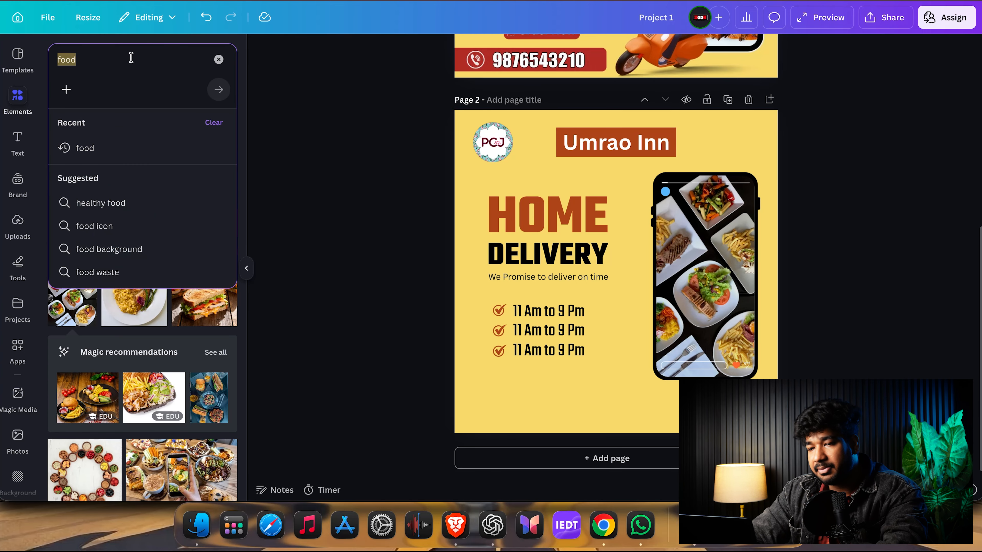
text(deliver)
text(y na)
key(BackSpace)
key(BackSpace)
text(boy)
key(Return)
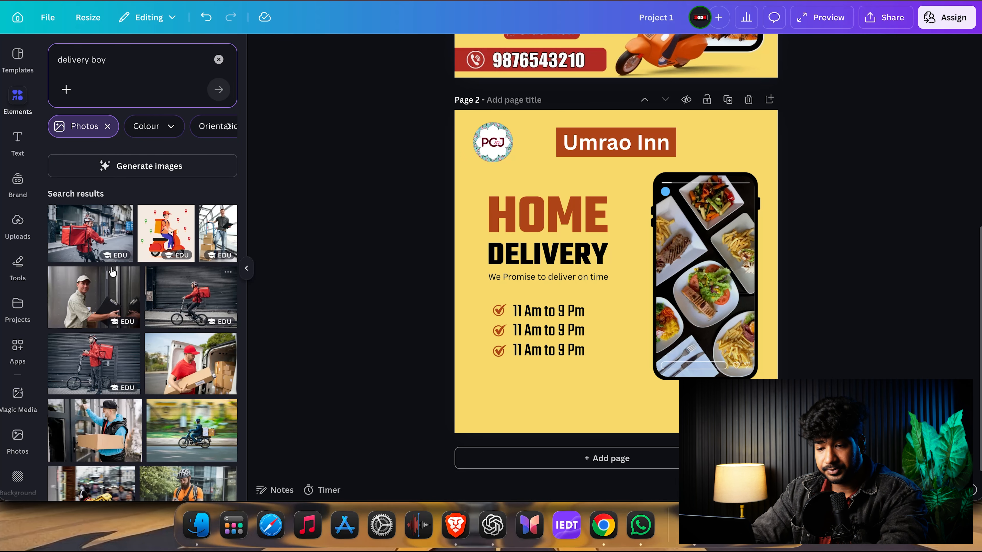
click(108, 127)
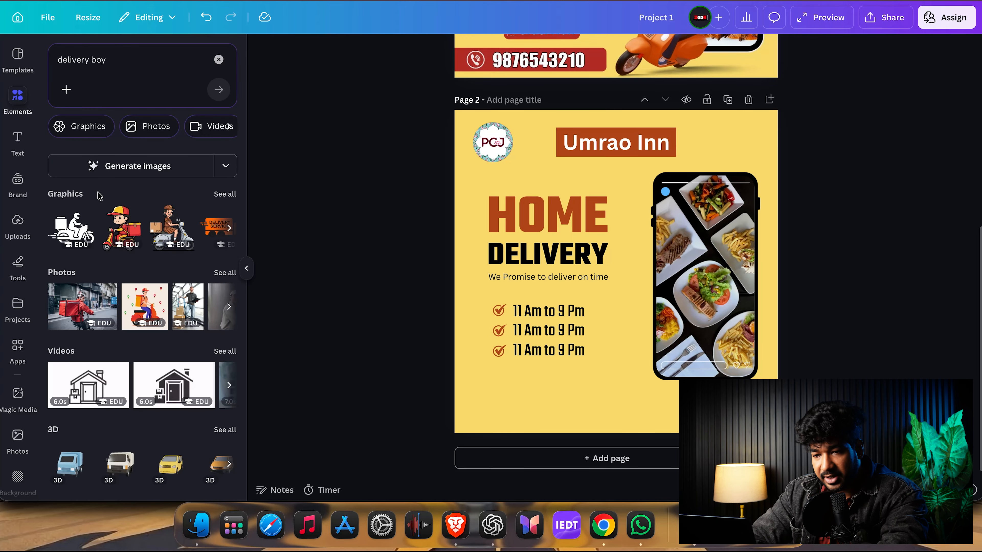
click(224, 194)
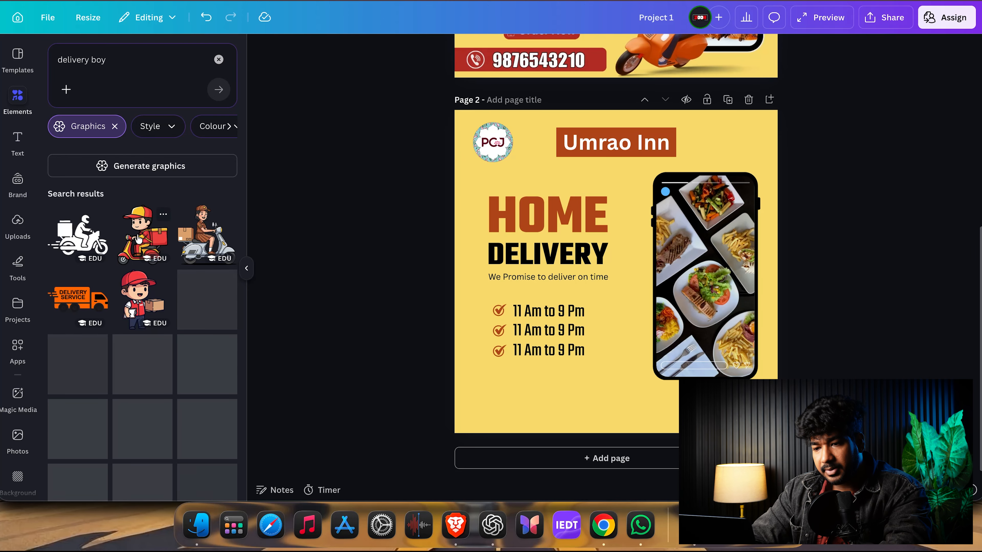
Step: Try the cartoon delivery boy on the red scooter, scaled down over the phone's lower-left corner
click(148, 239)
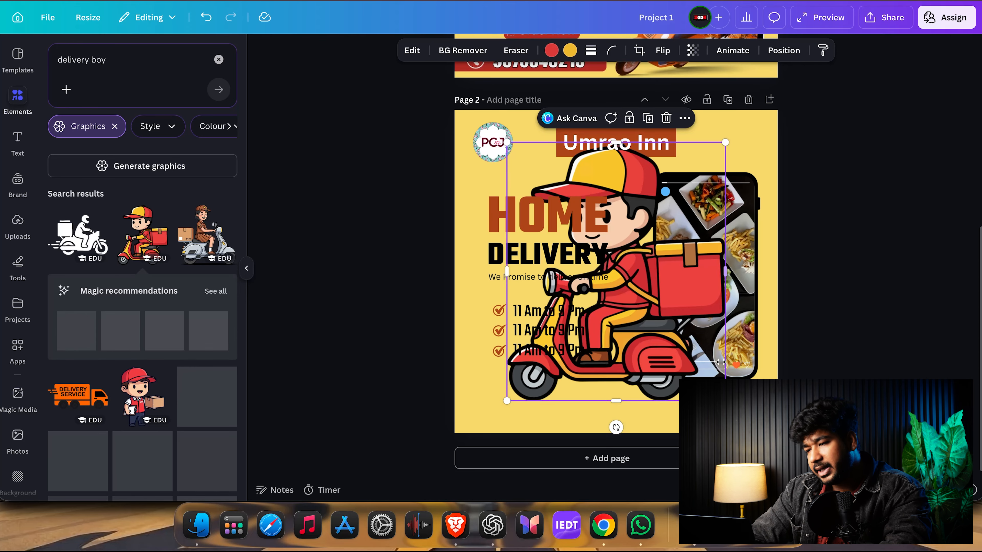
drag(726, 142, 589, 304)
drag(564, 388, 705, 420)
drag(678, 385, 691, 389)
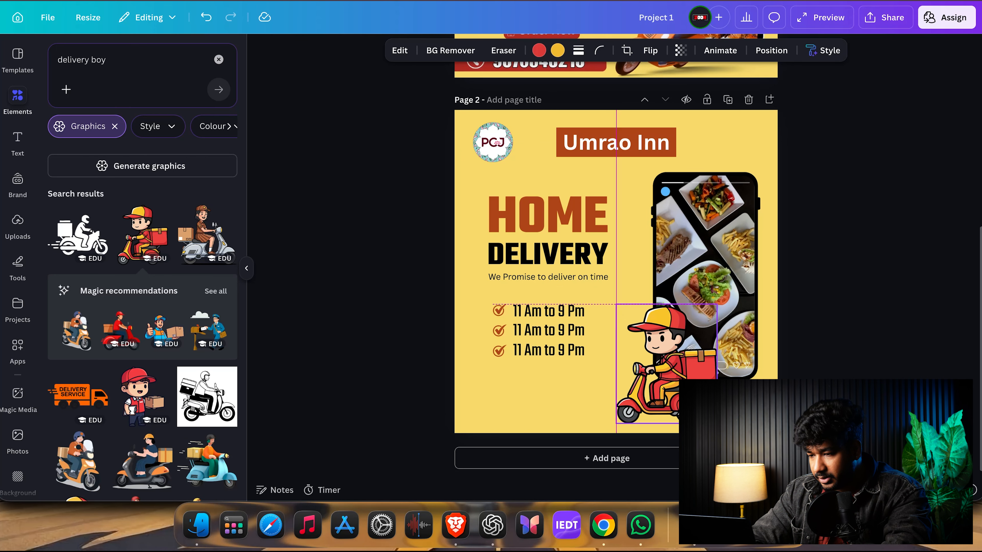
click(811, 375)
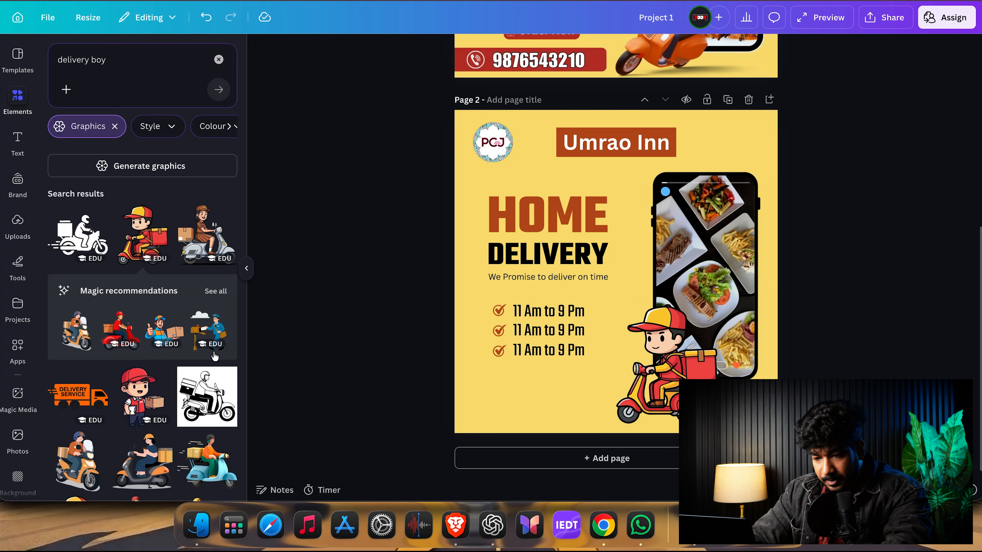
Step: Add the delivery rider on the yellow scooter at a reduced size and delete the red-scooter graphic
scroll(170, 329, down, 6)
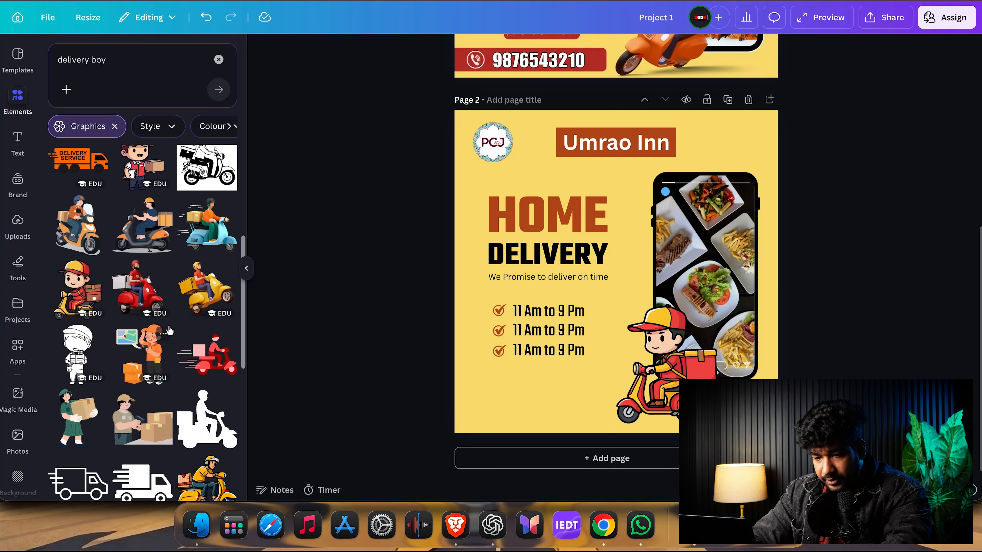
scroll(171, 347, down, 2)
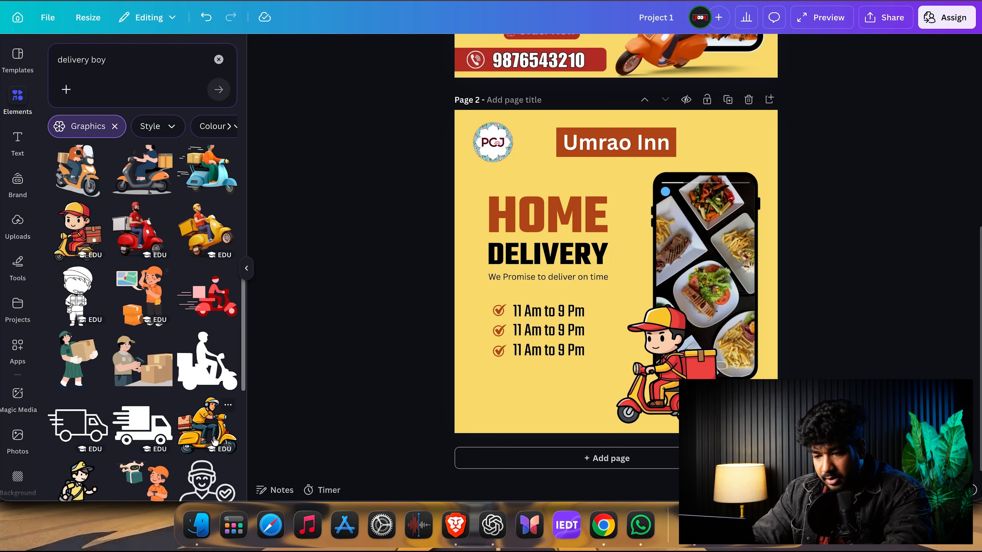
click(205, 422)
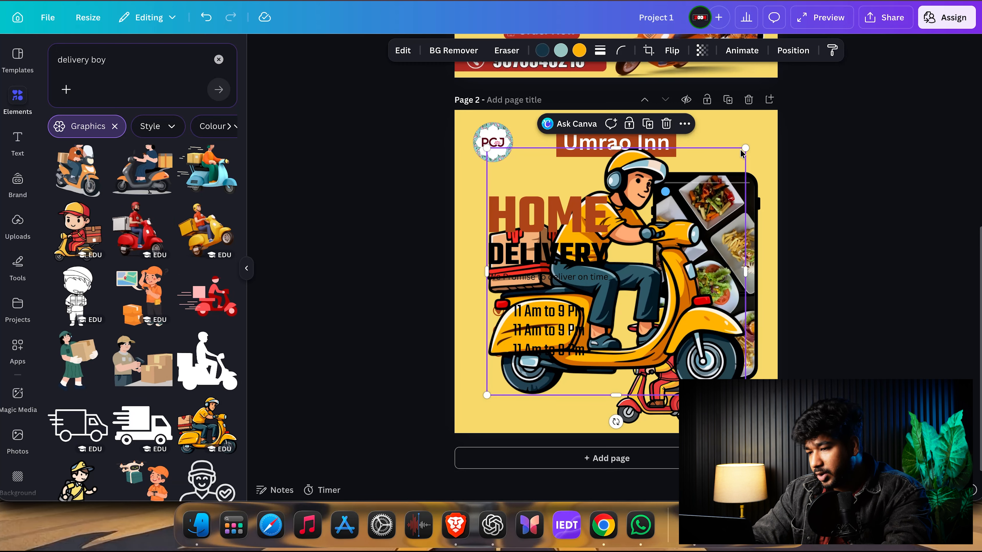
drag(742, 153, 562, 325)
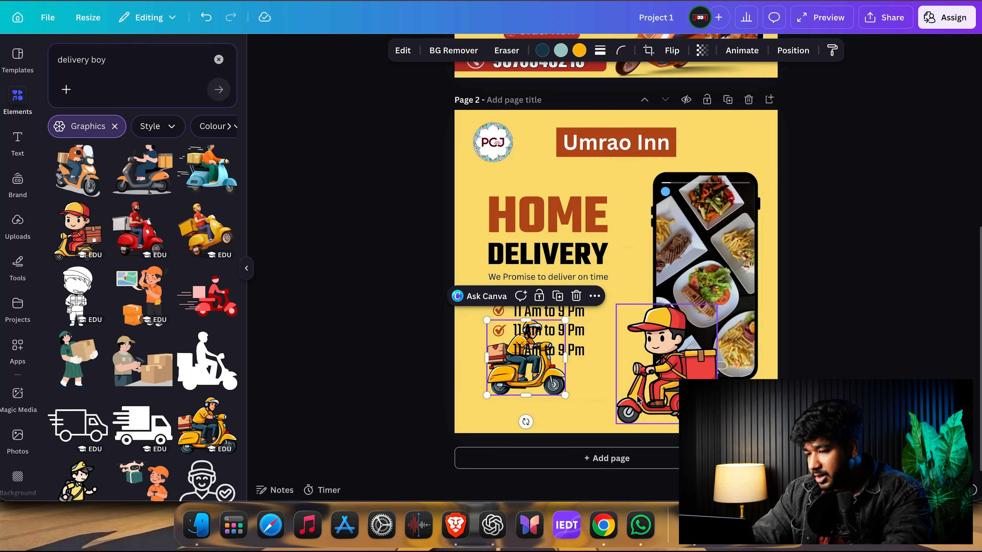
click(657, 364)
key(Delete)
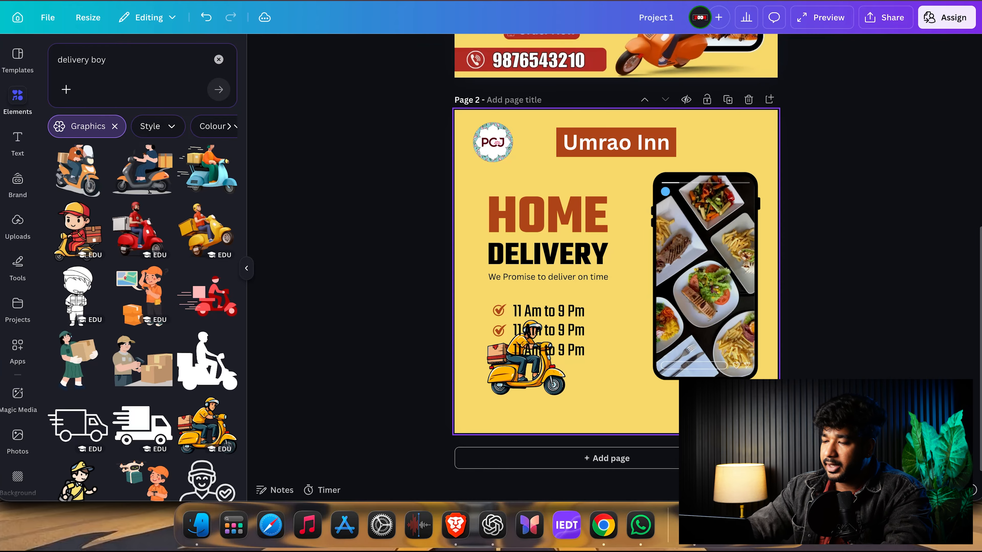
Step: Enlarge the yellow-scooter rider and move it over the phone's lower-left corner
click(530, 390)
drag(530, 390, 739, 441)
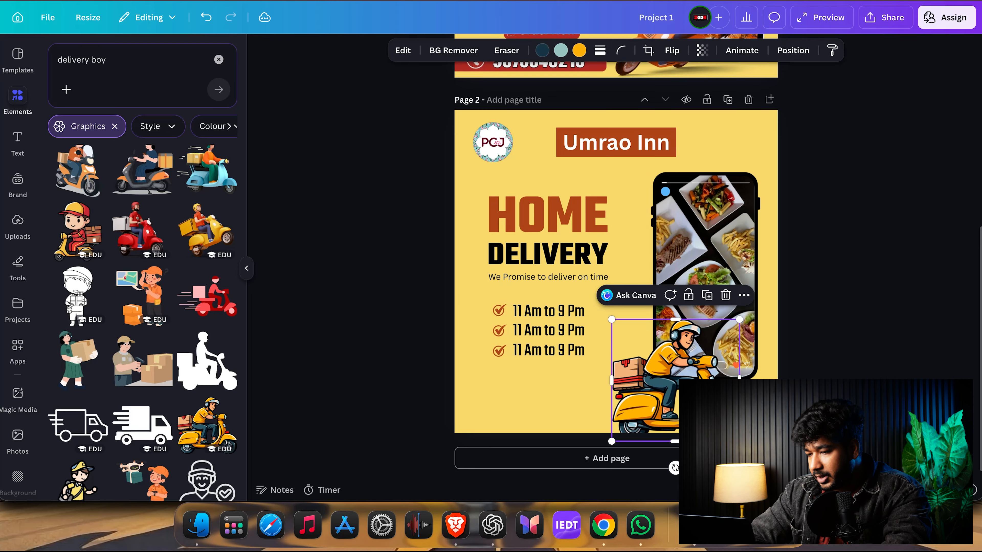
drag(730, 401, 661, 401)
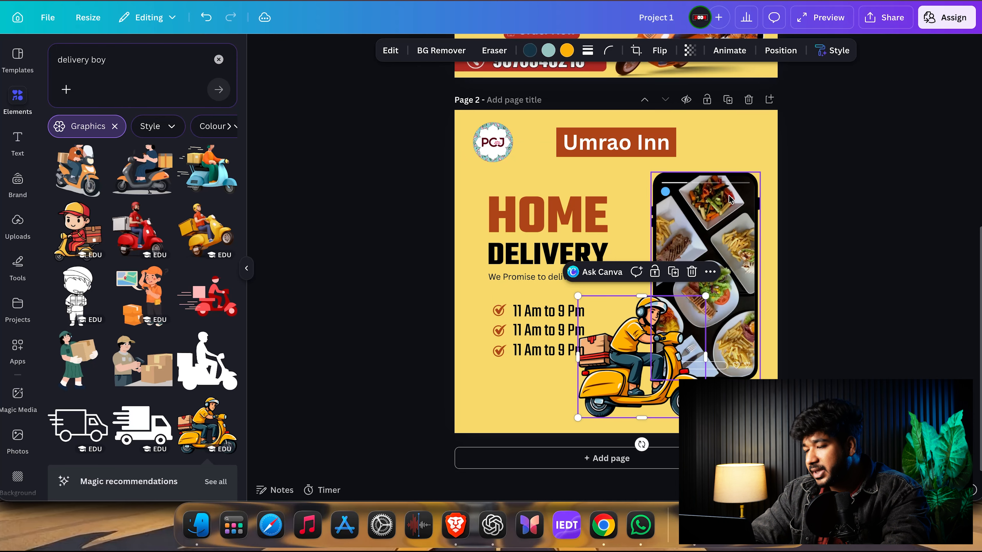
Step: Lock the phone frame and reposition the yellow-scooter rider over its lower part, clear of the bullet list
click(724, 212)
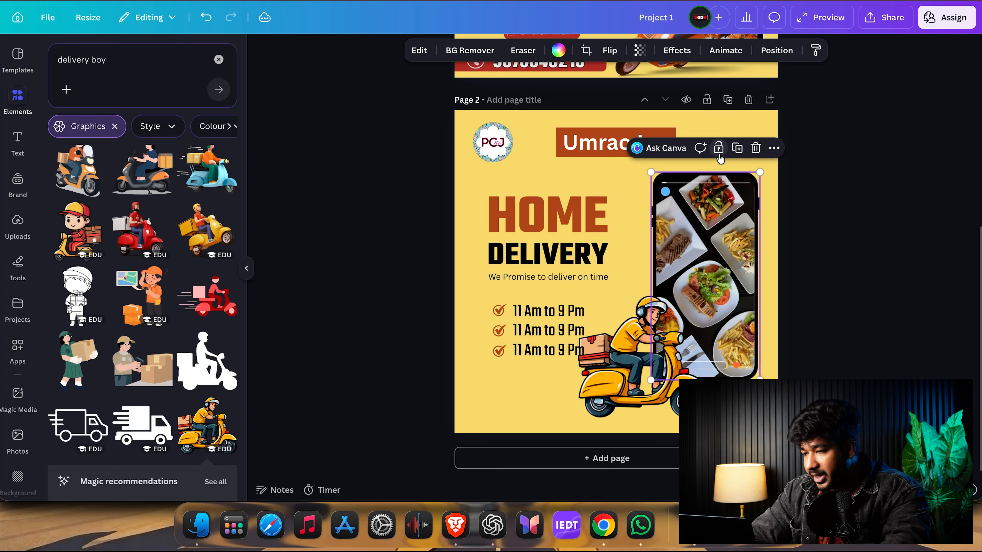
click(627, 379)
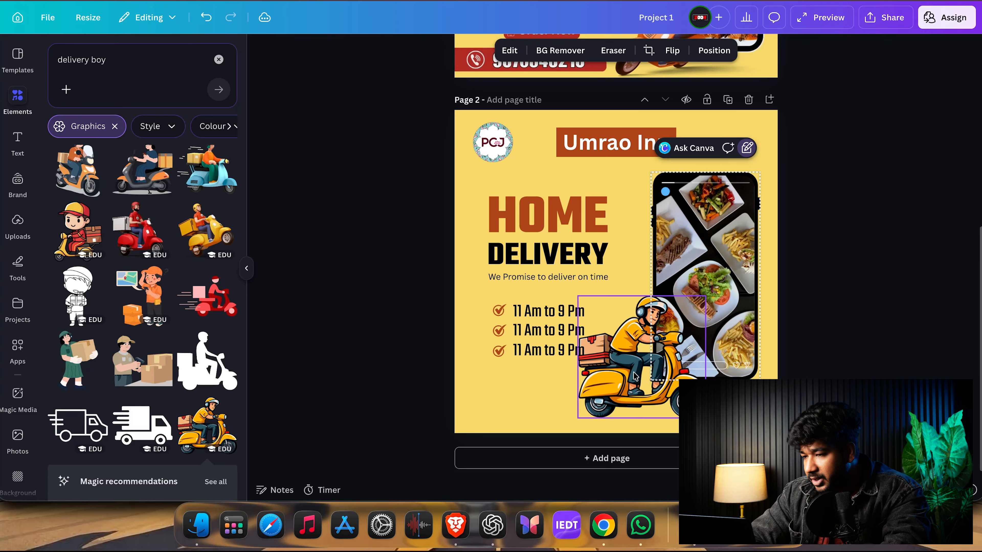
mouse_move(627, 379)
mouse_down()
mouse_move(666, 353)
mouse_move(634, 391)
mouse_up()
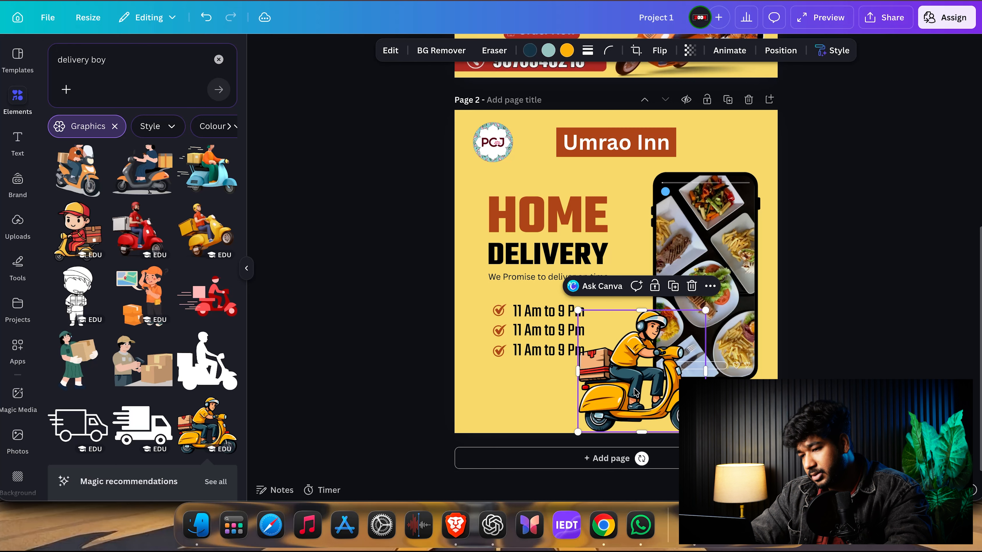
click(729, 198)
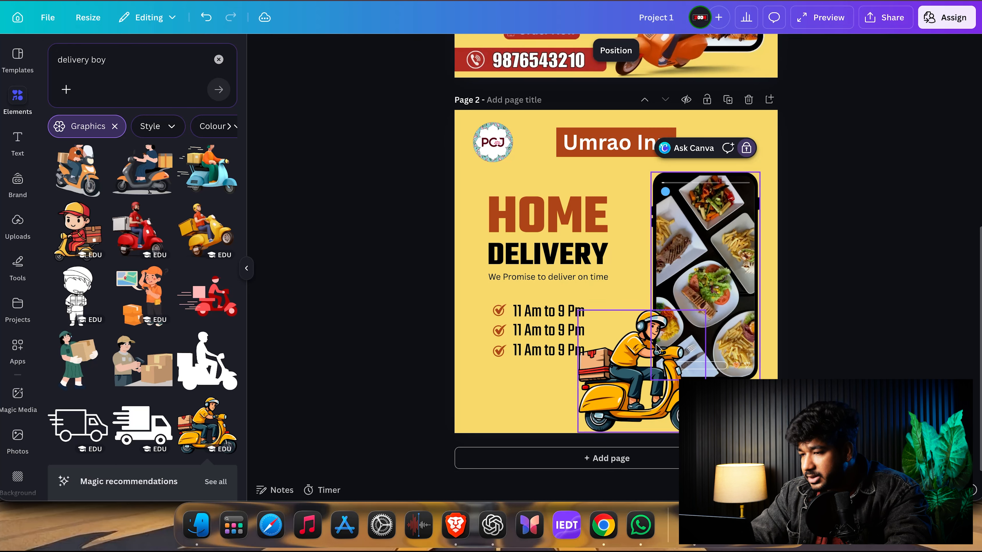
click(629, 381)
drag(629, 381, 662, 359)
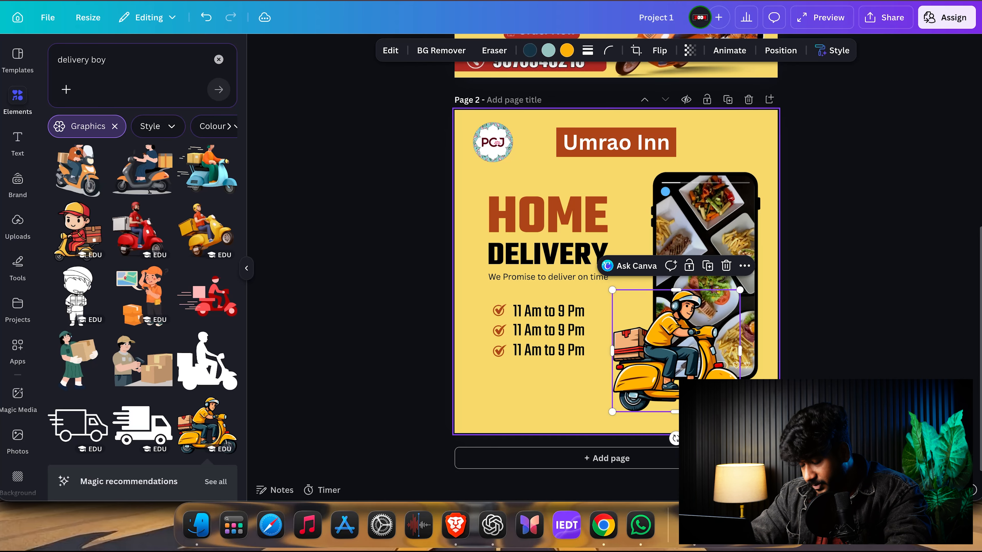
Step: Flip the yellow-scooter rider horizontally, enlarge it slightly and shift it a little over the phone's lower part
click(661, 51)
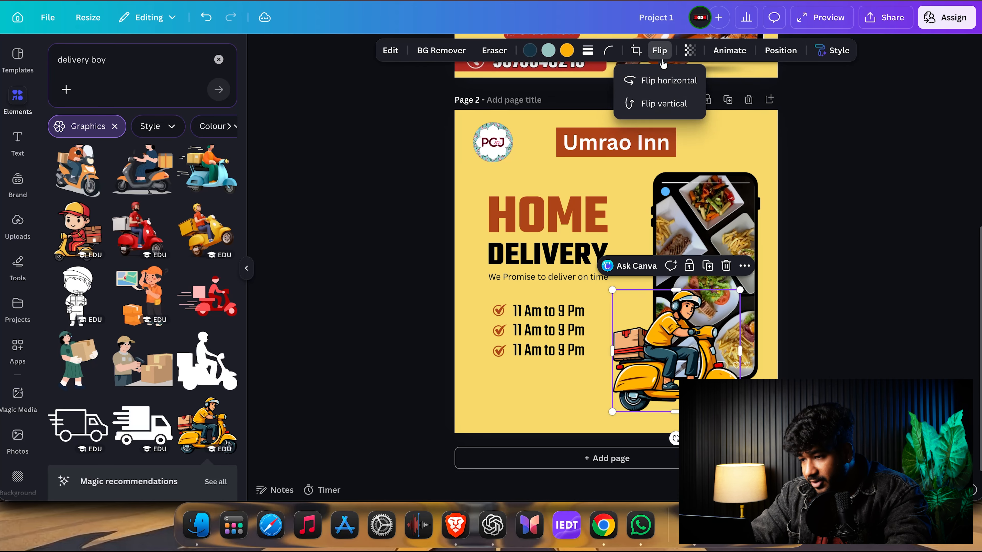
click(658, 81)
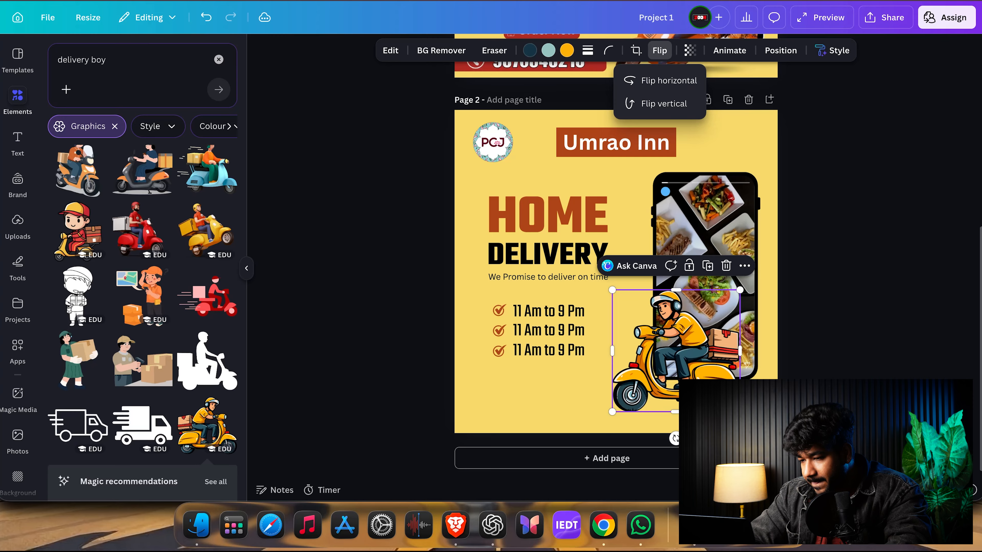
click(740, 351)
drag(740, 412, 752, 424)
mouse_move(719, 380)
mouse_down()
mouse_move(716, 370)
mouse_move(715, 380)
mouse_up()
click(864, 369)
scroll(778, 346, up, 5)
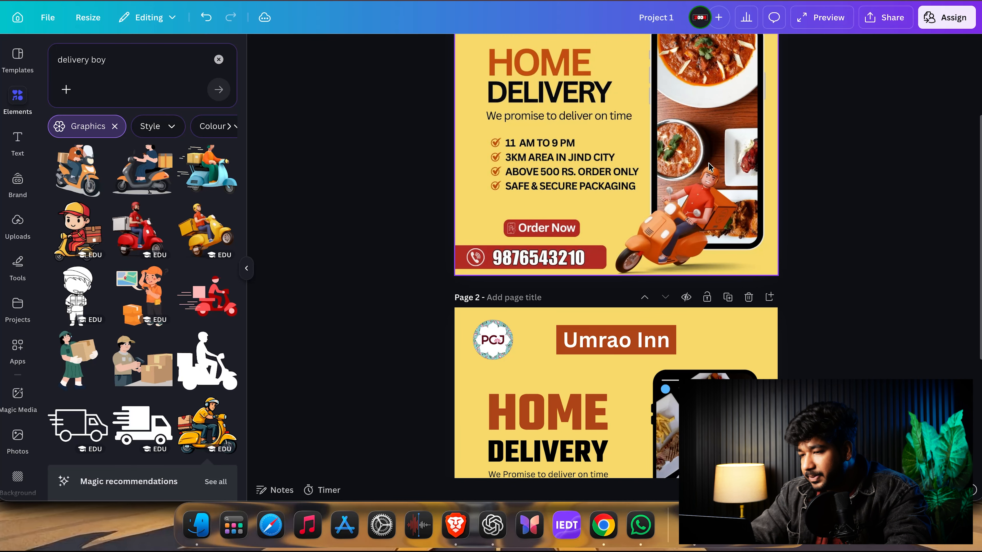
scroll(708, 163, down, 5)
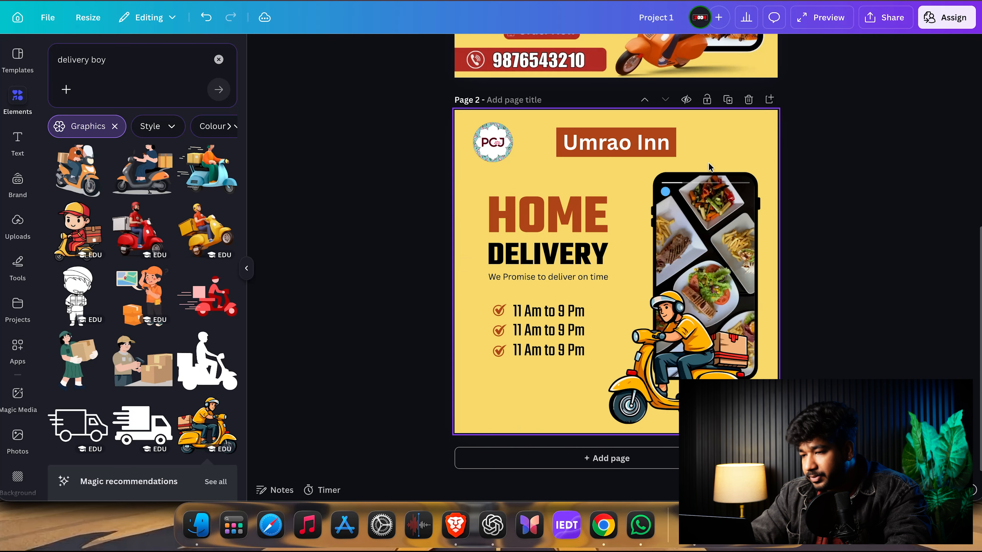
Step: Search the graphics for "shadow"
click(154, 68)
text(shadow)
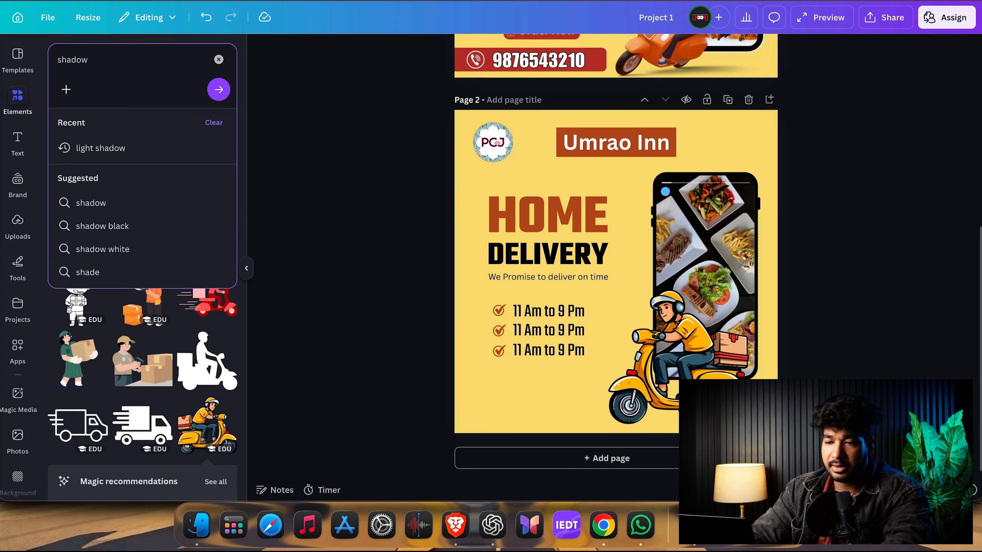
key(Return)
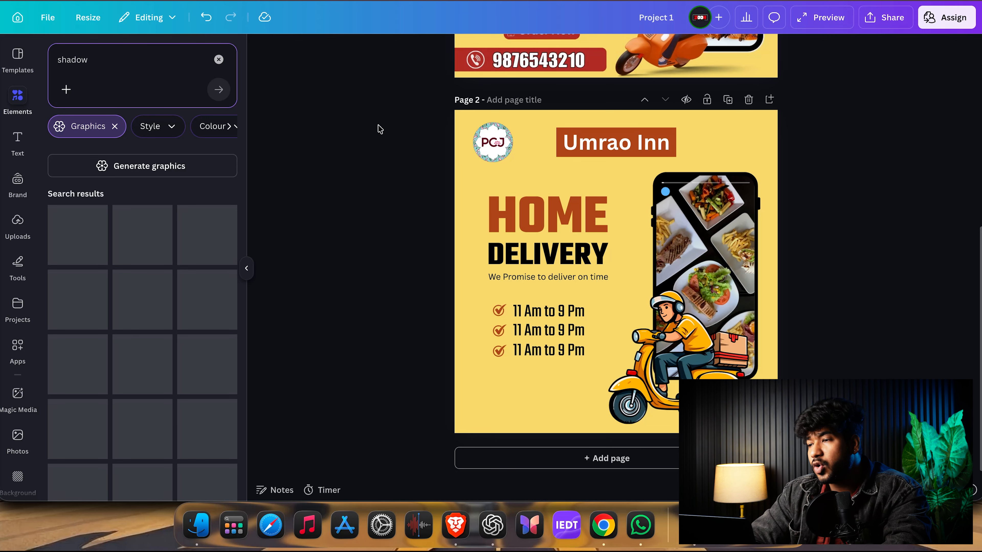
scroll(661, 154, up, 2)
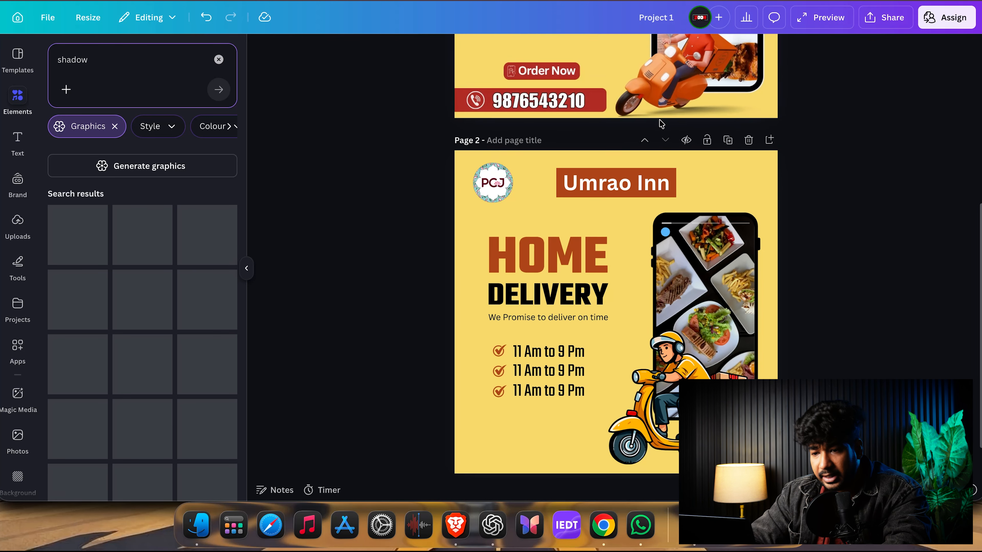
scroll(659, 121, down, 2)
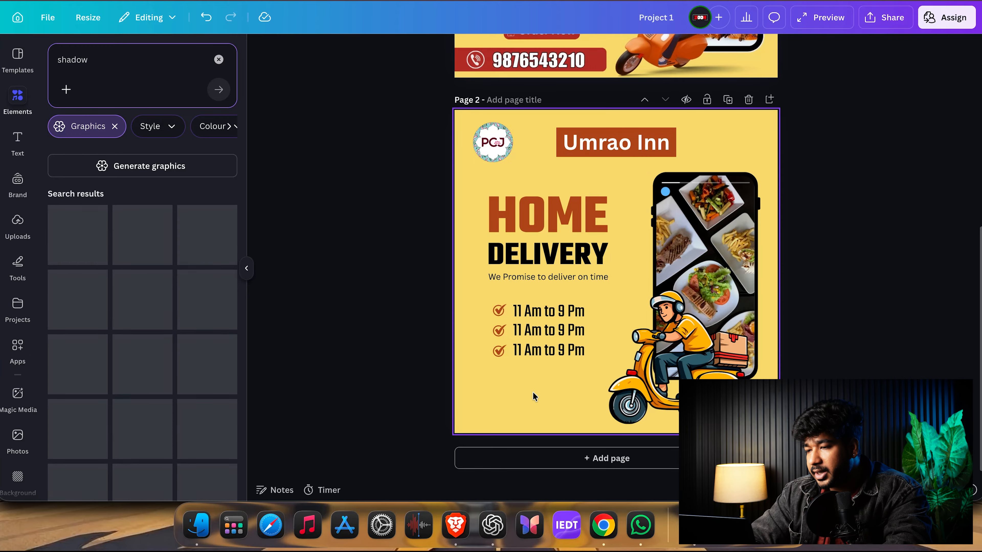
scroll(530, 391, up, 5)
scroll(530, 391, down, 4)
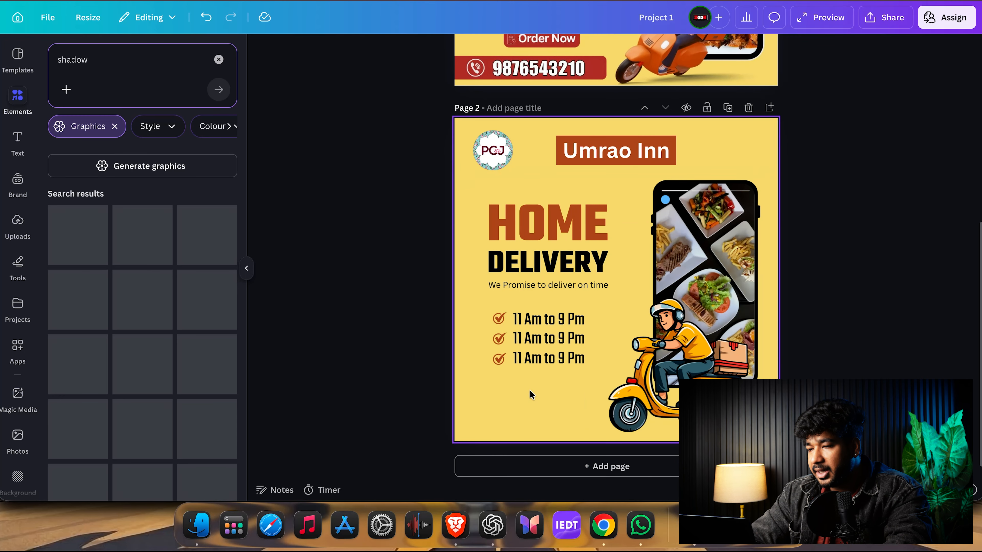
Step: Add a red rectangle and shape it into a narrow bar below the tick-marked list
text(t)
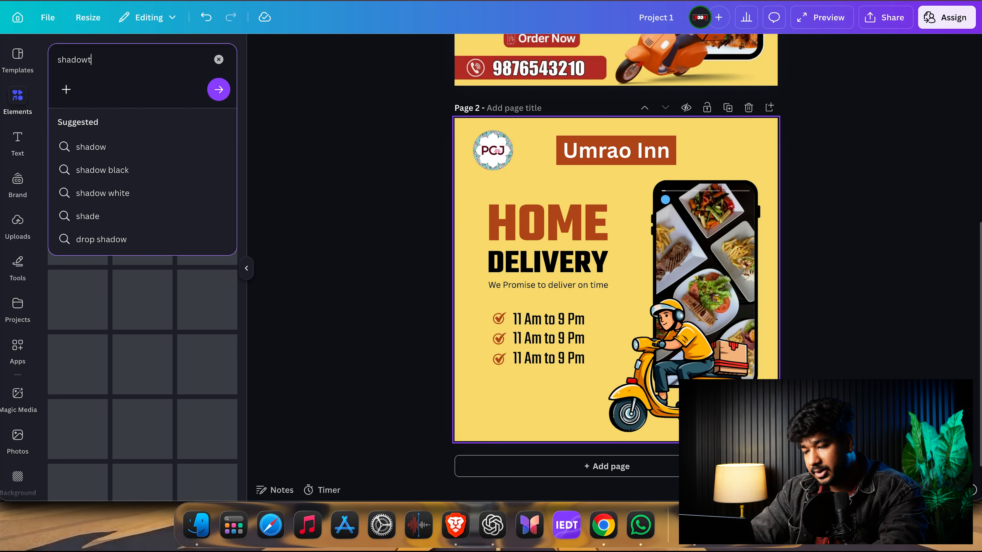
click(539, 390)
key(r)
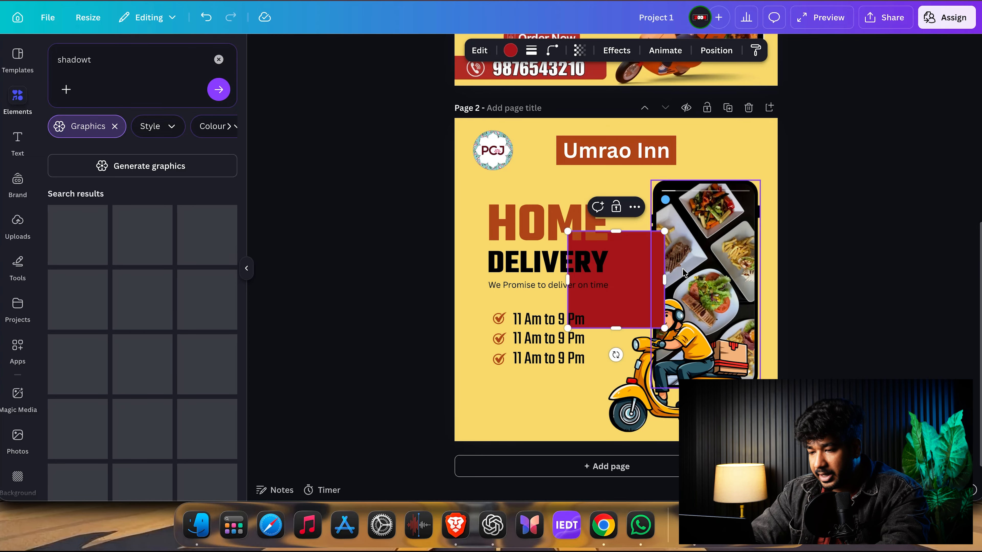
click(857, 297)
drag(666, 312, 557, 397)
click(854, 298)
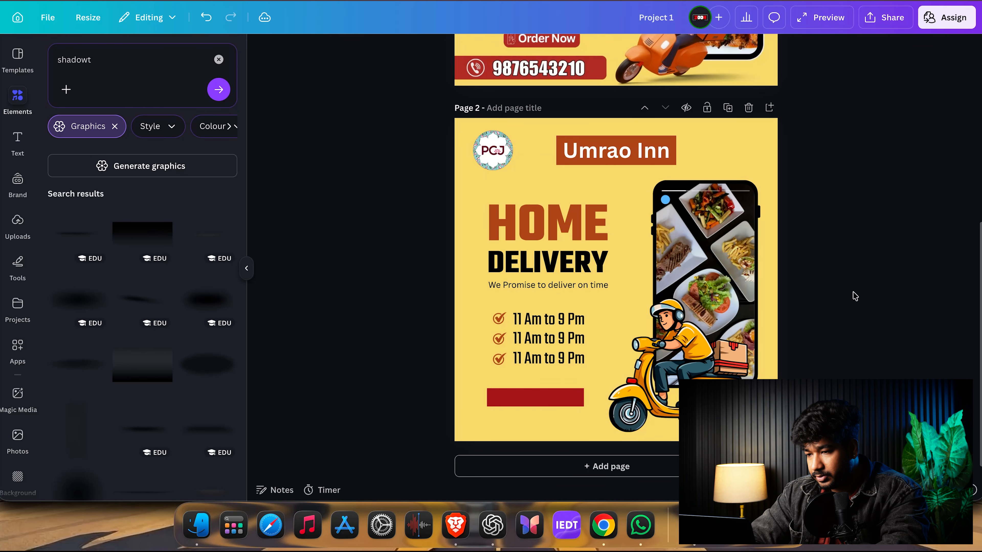
Step: Copy the Umrao Inn heading text onto the red bar, change it to "Order NOW" and reduce it to size 28.8
click(651, 153)
drag(651, 149, 559, 398)
text(Or)
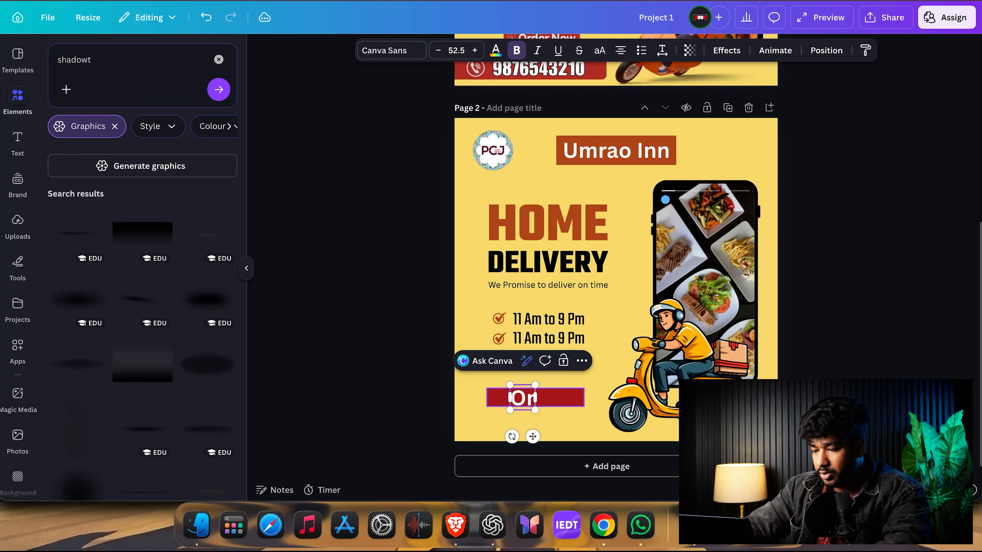
text(der N)
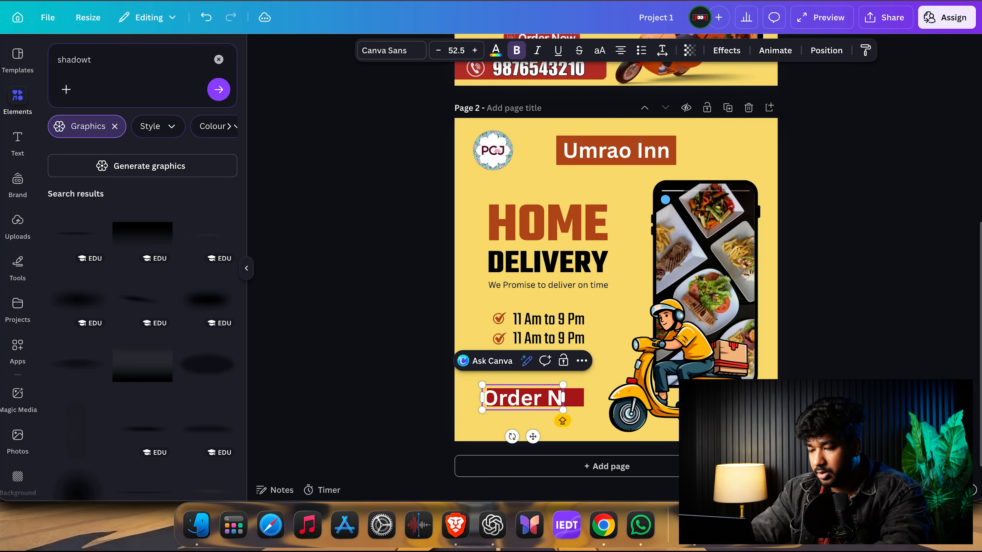
text(OW)
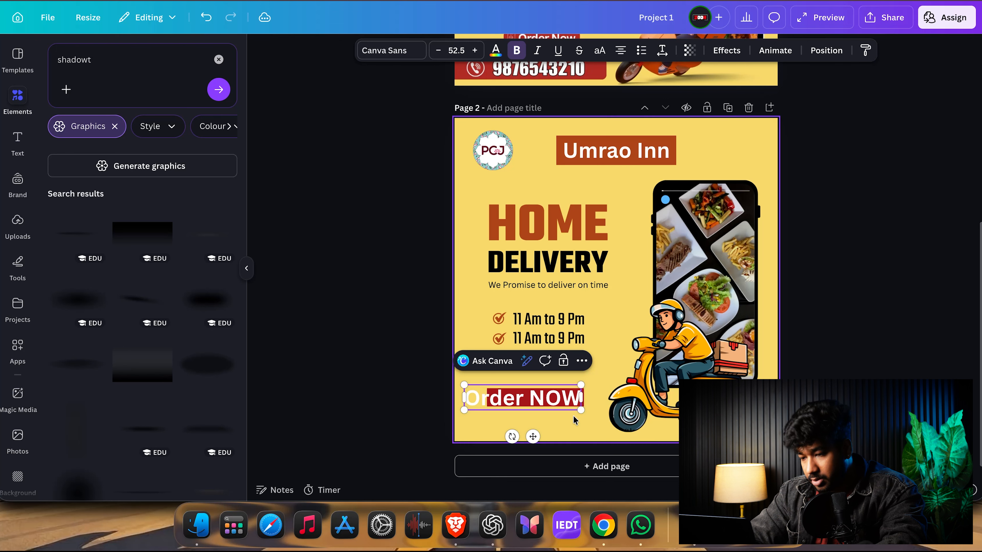
drag(581, 410, 534, 404)
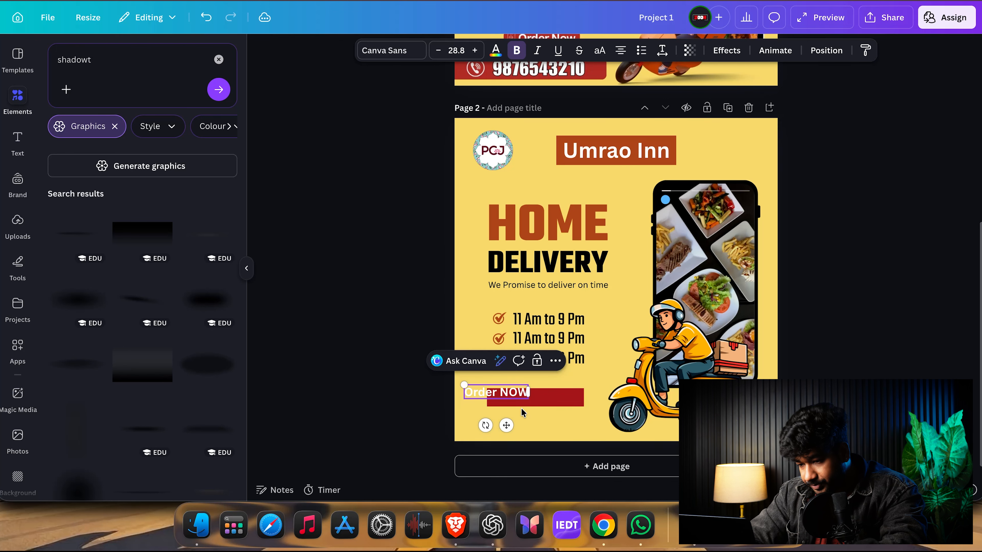
drag(504, 425, 548, 432)
click(549, 431)
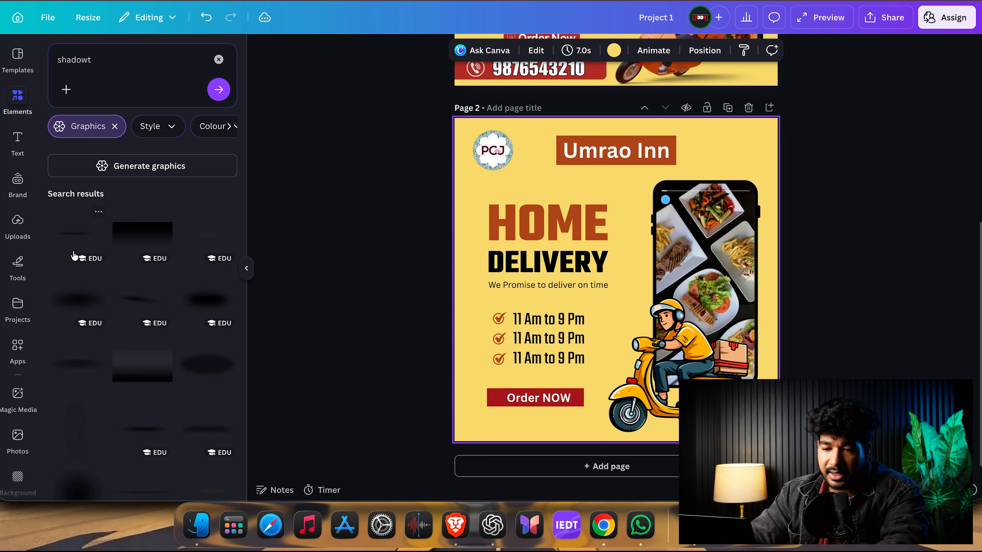
Step: Add a soft, blurred black shadow graphic and place it beneath the yellow scooter
click(87, 297)
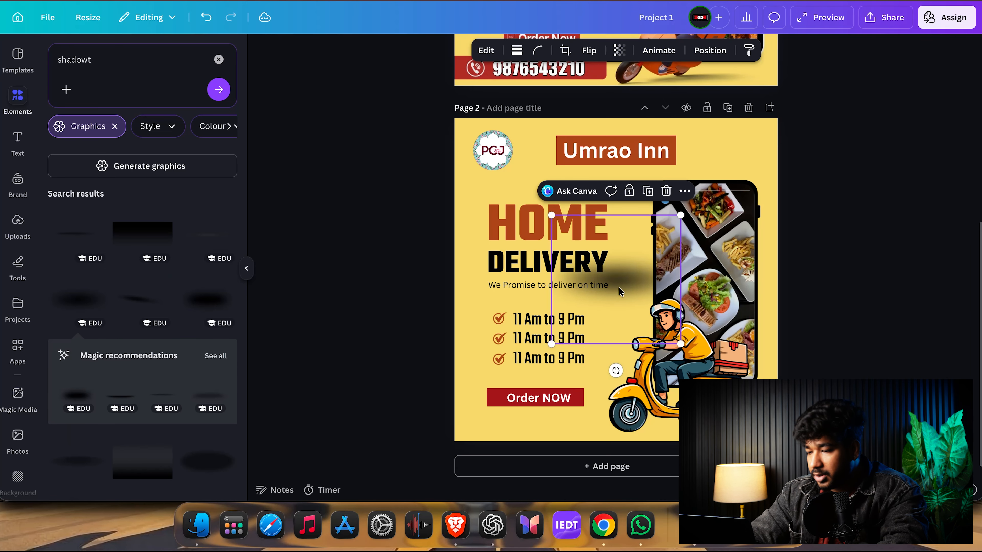
drag(602, 286, 675, 427)
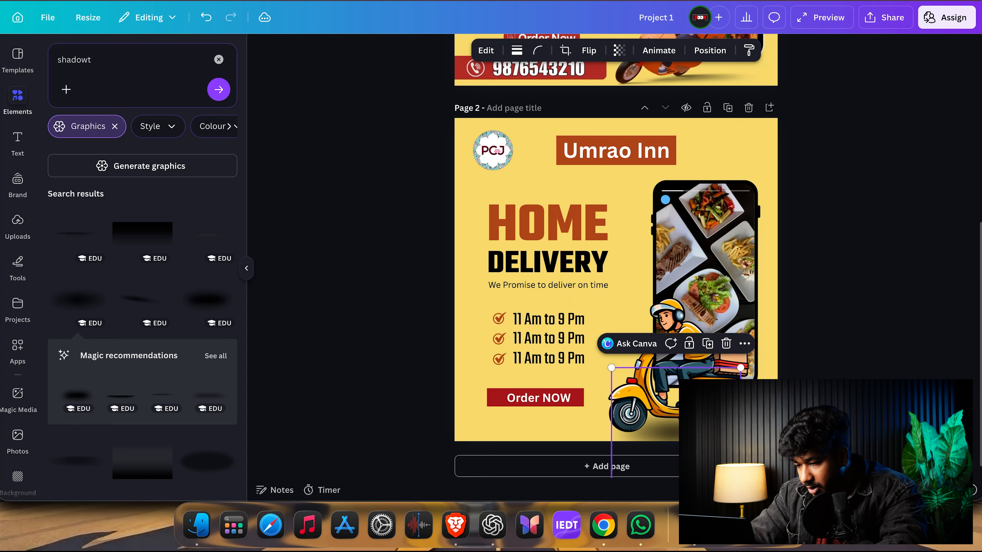
key(Escape)
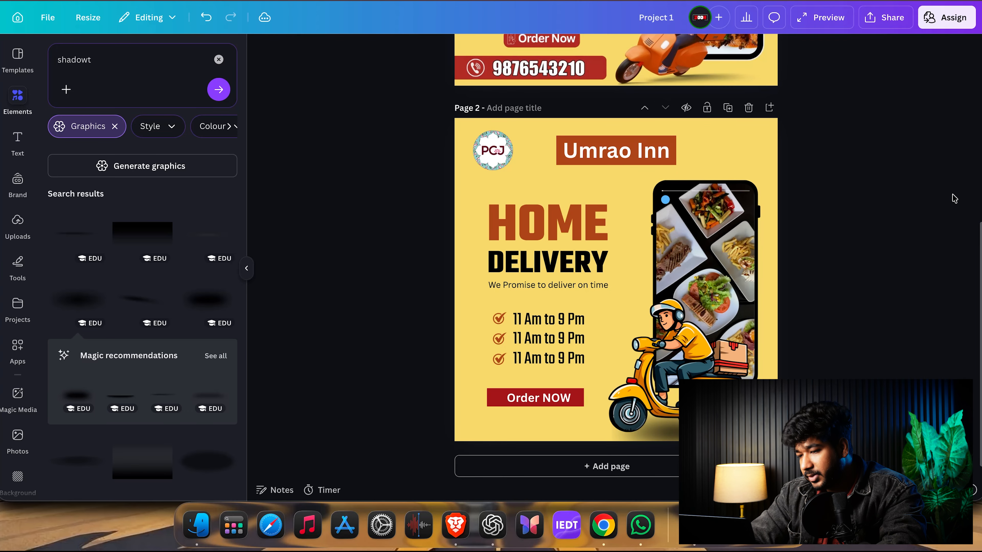
Step: Nudge the "Order NOW" text slightly to centre it within the red bar
click(556, 406)
drag(555, 406, 553, 404)
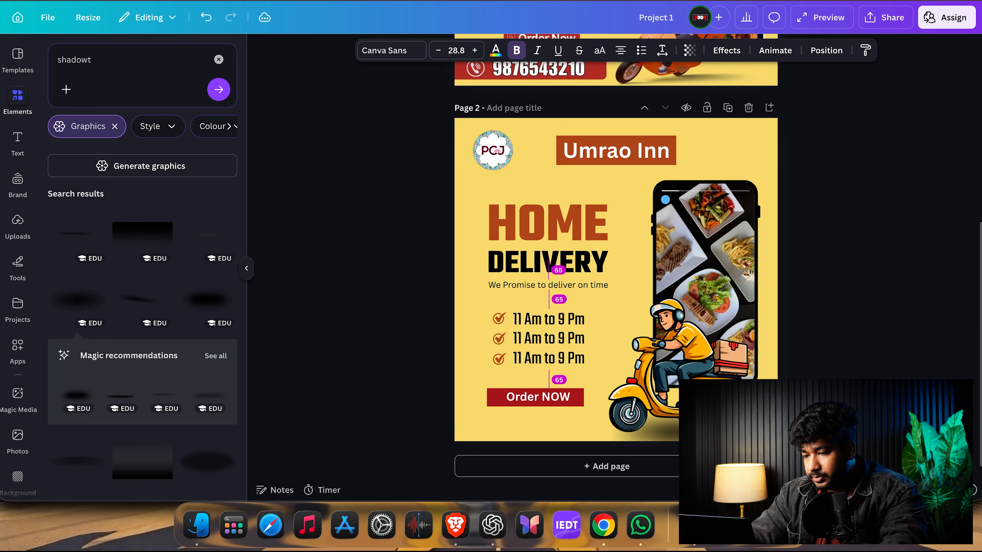
click(822, 375)
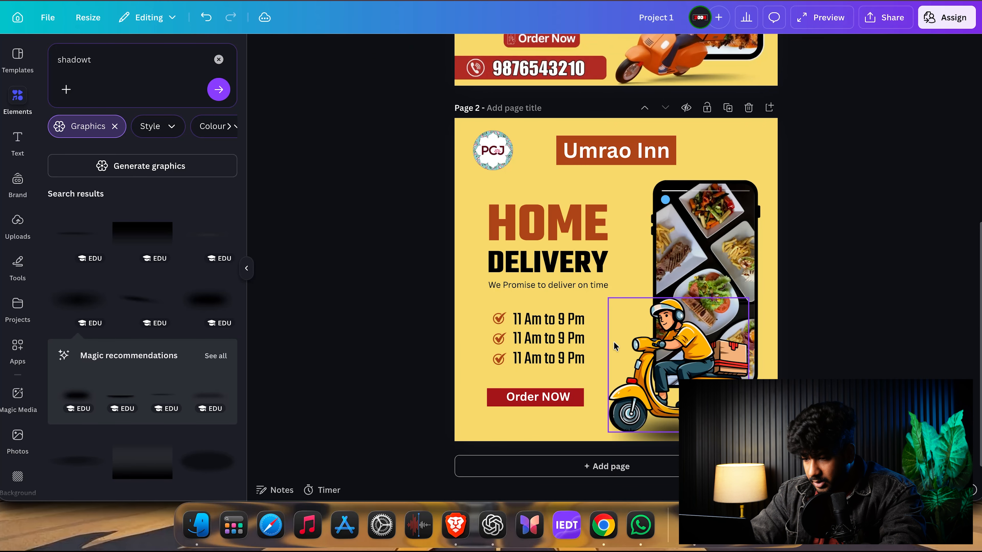
scroll(615, 344, up, 2)
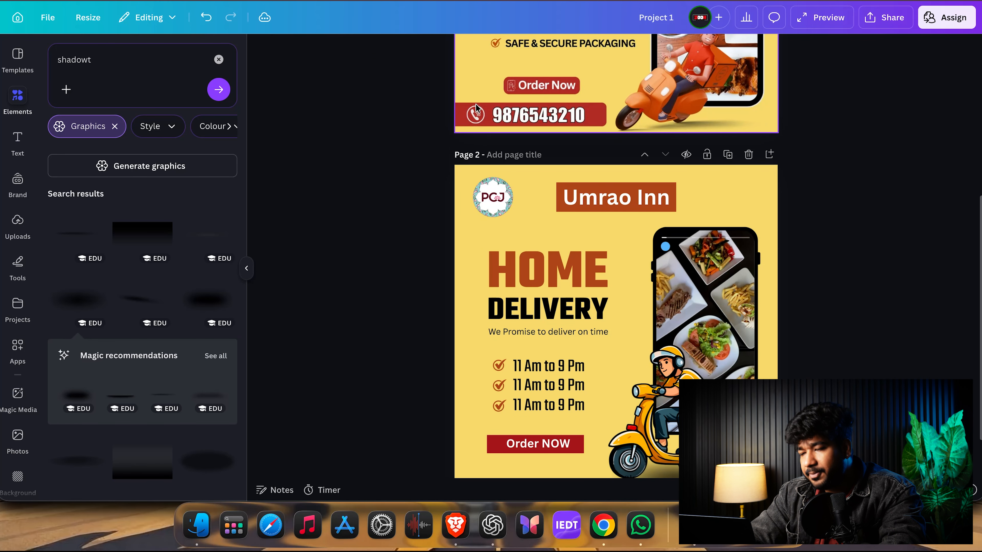
scroll(880, 303, down, 2)
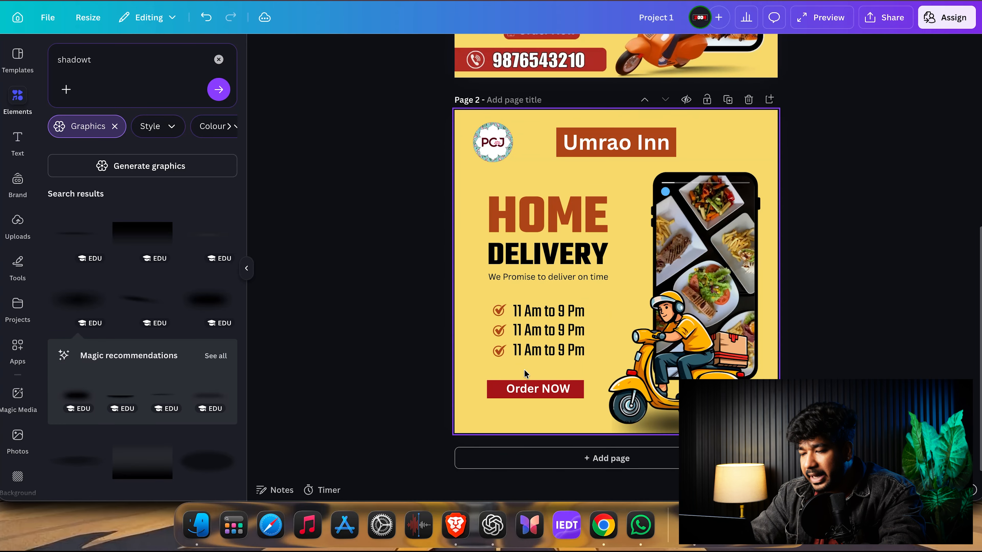
scroll(906, 282, up, 8)
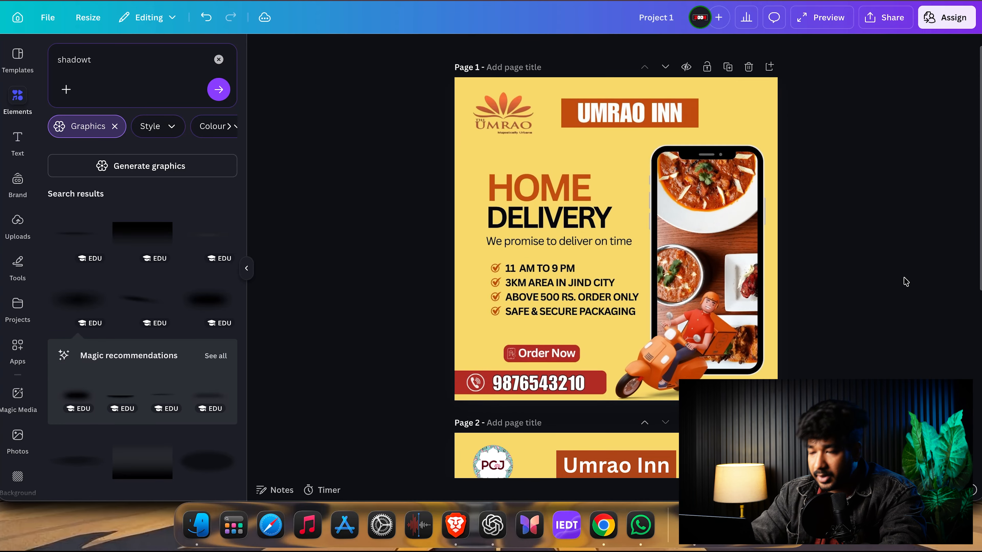
scroll(906, 281, up, 3)
scroll(905, 281, down, 1)
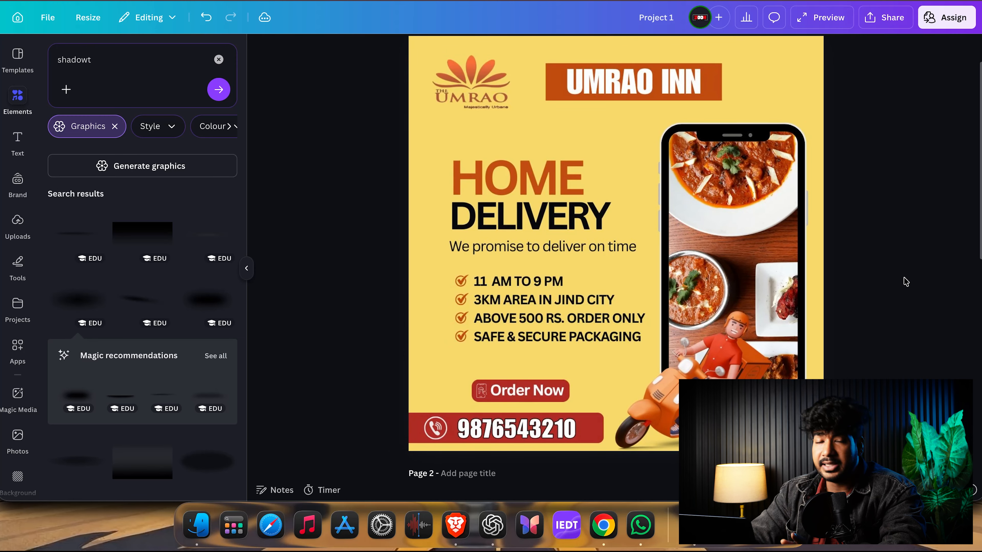
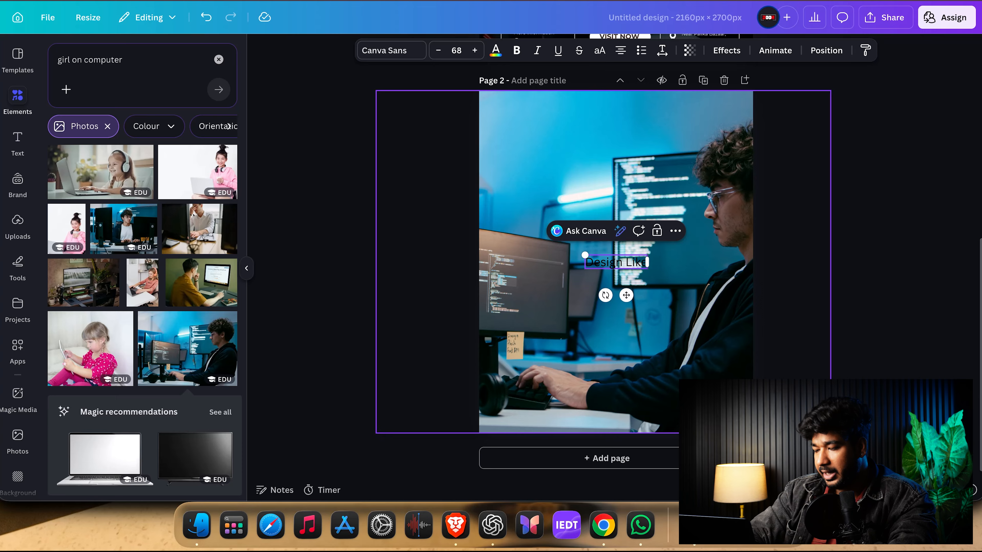
Step: Complete the heading as "Design Like a Pro" and style it in bold white, enlarged to nearly the full page width
text(a Pro)
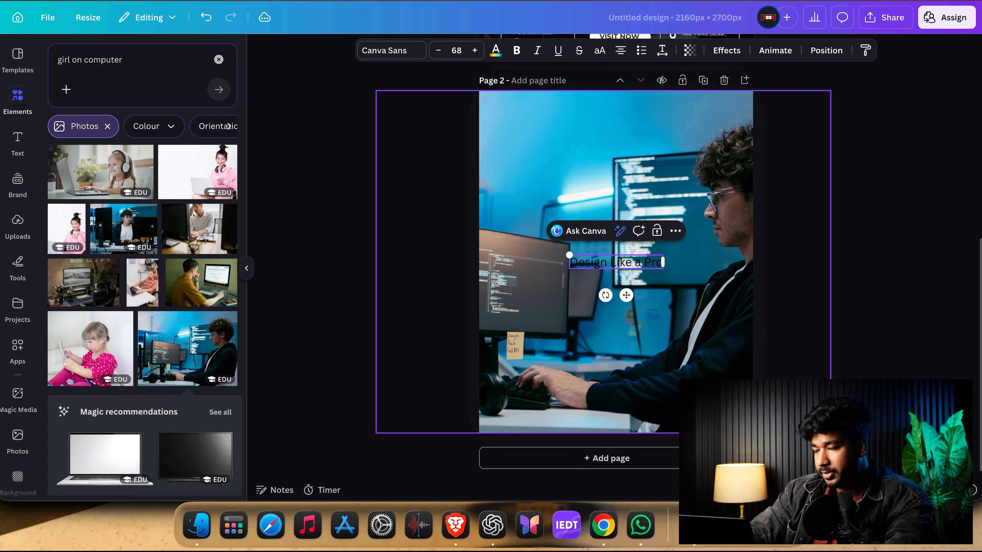
key(super+a)
click(518, 57)
click(495, 51)
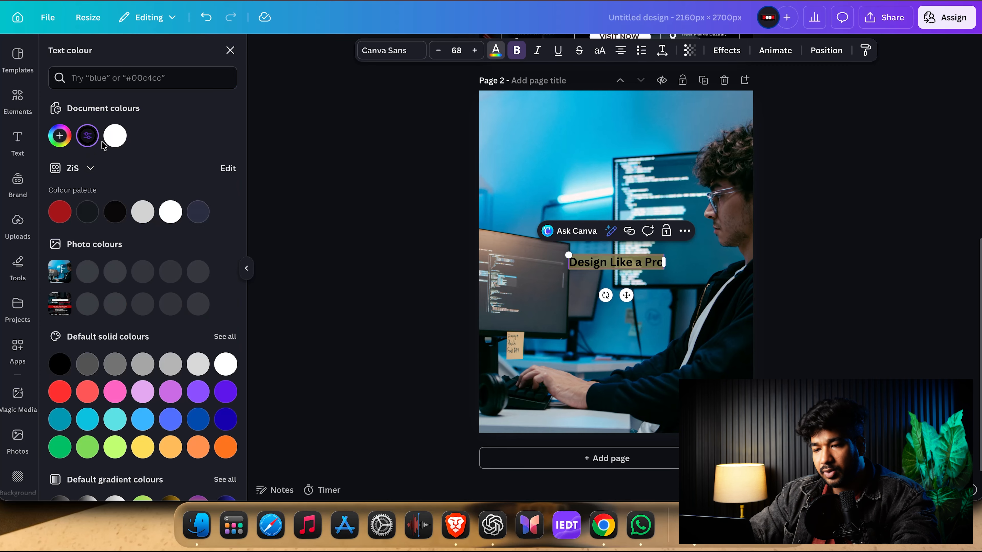
click(125, 143)
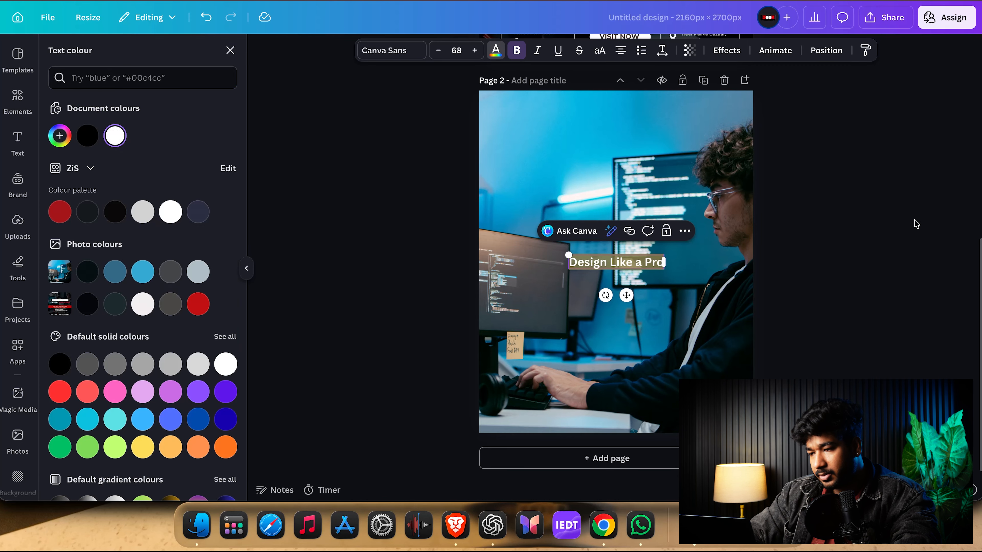
key(Escape)
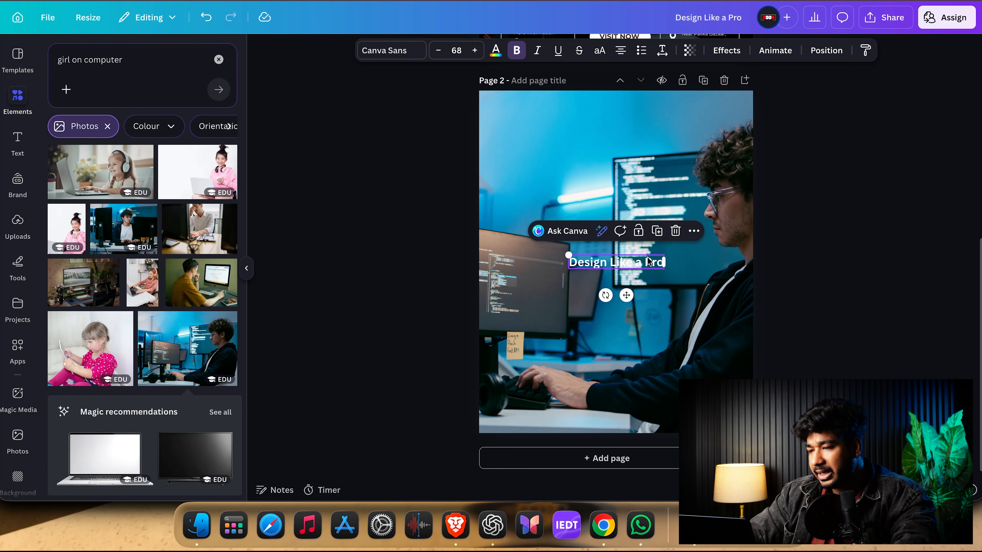
drag(664, 269, 802, 296)
click(803, 297)
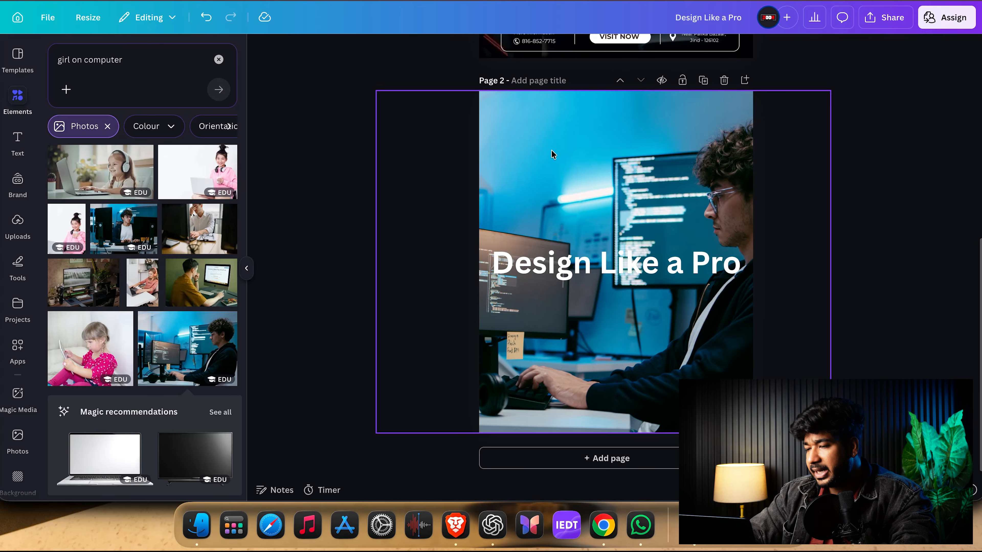
Step: Set the transparency of the background photo of the man at the computer to 29
click(624, 133)
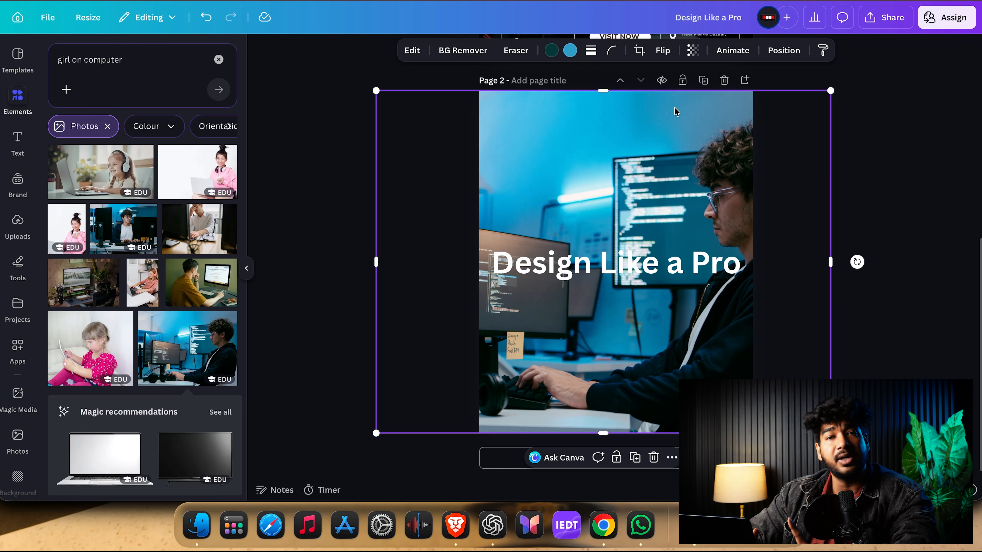
click(692, 51)
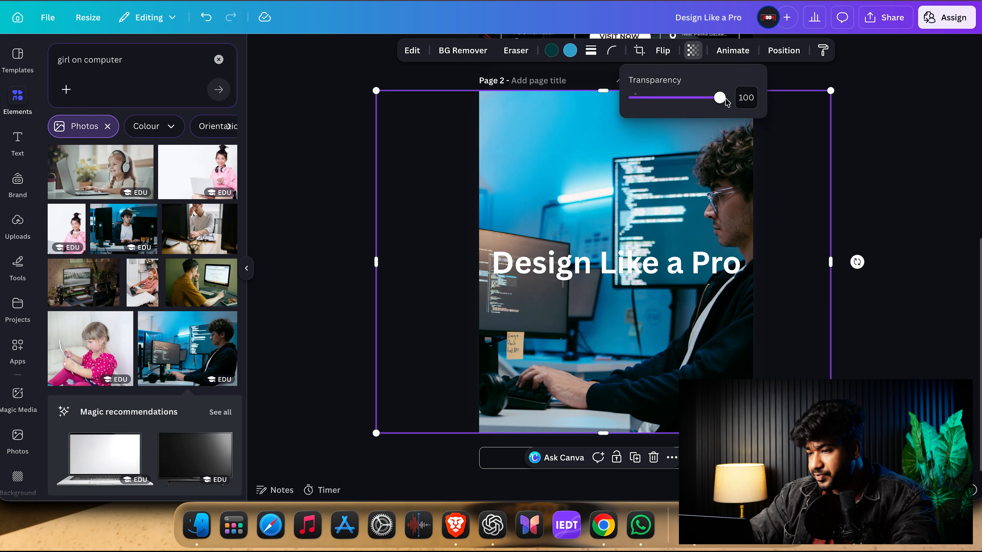
drag(723, 105, 659, 108)
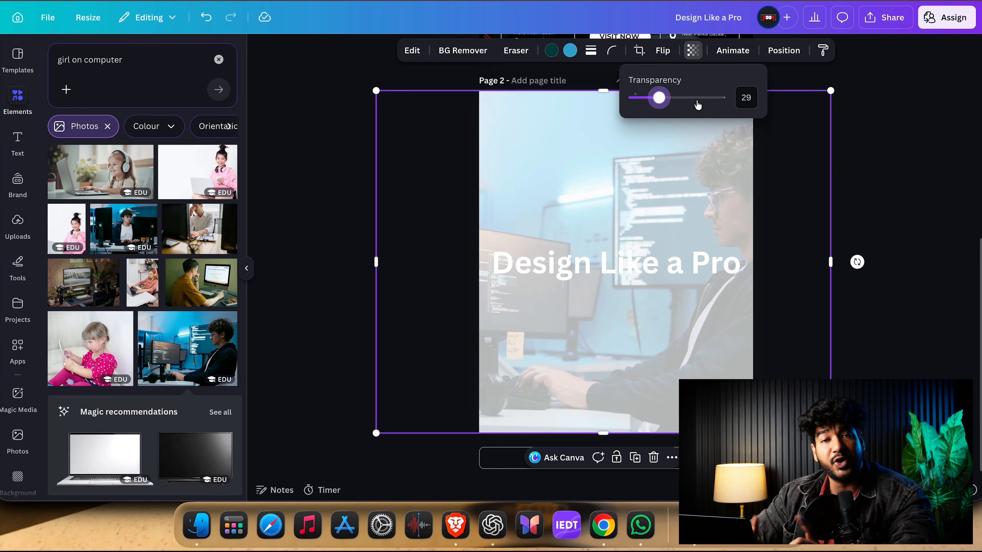
Step: Change the white page background layer beneath the faded computer photo to black from the ZiS colour palette
click(784, 55)
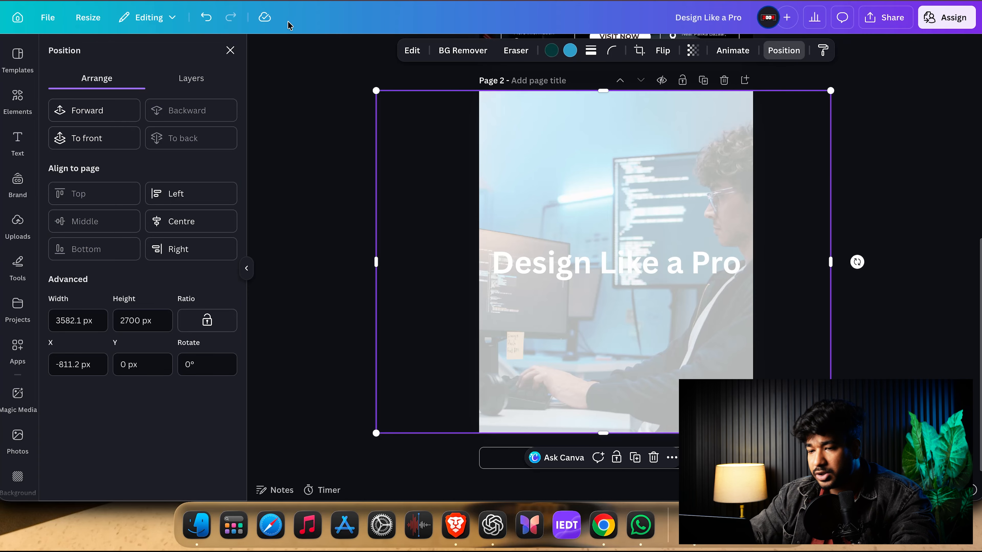
click(191, 79)
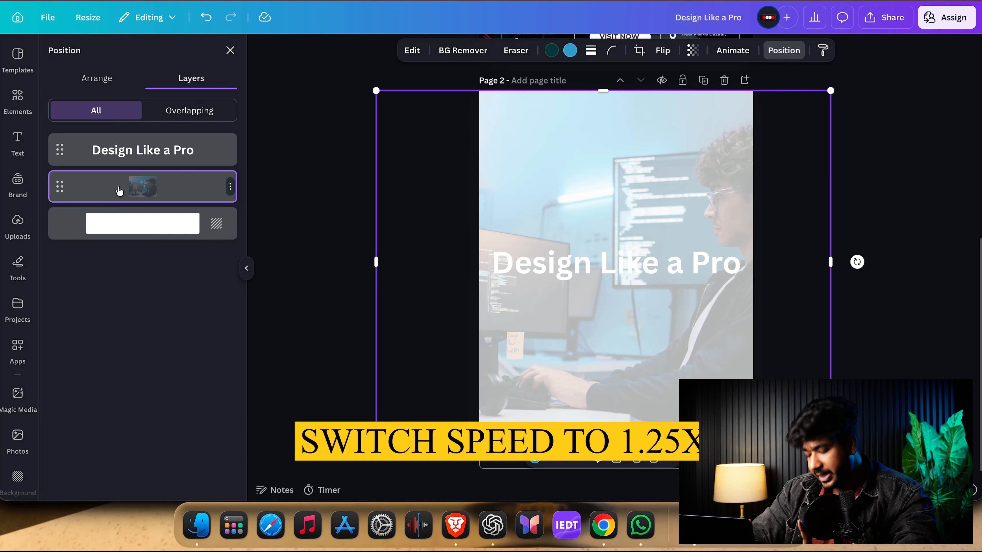
click(144, 225)
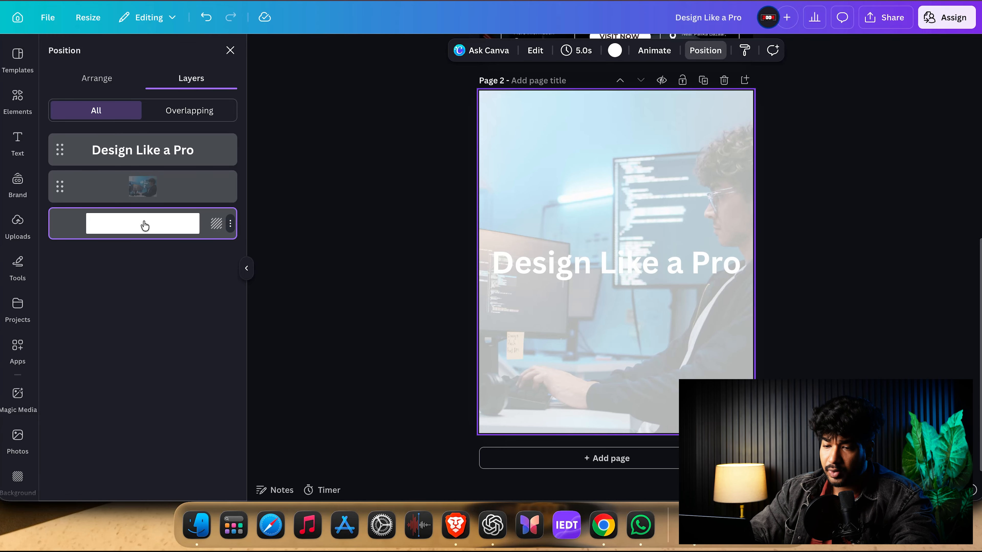
click(614, 50)
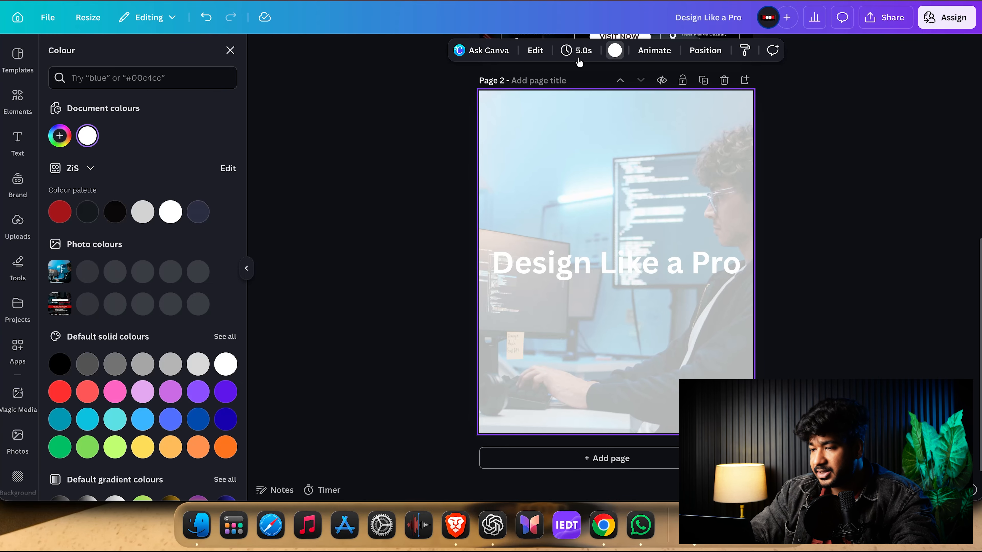
click(116, 212)
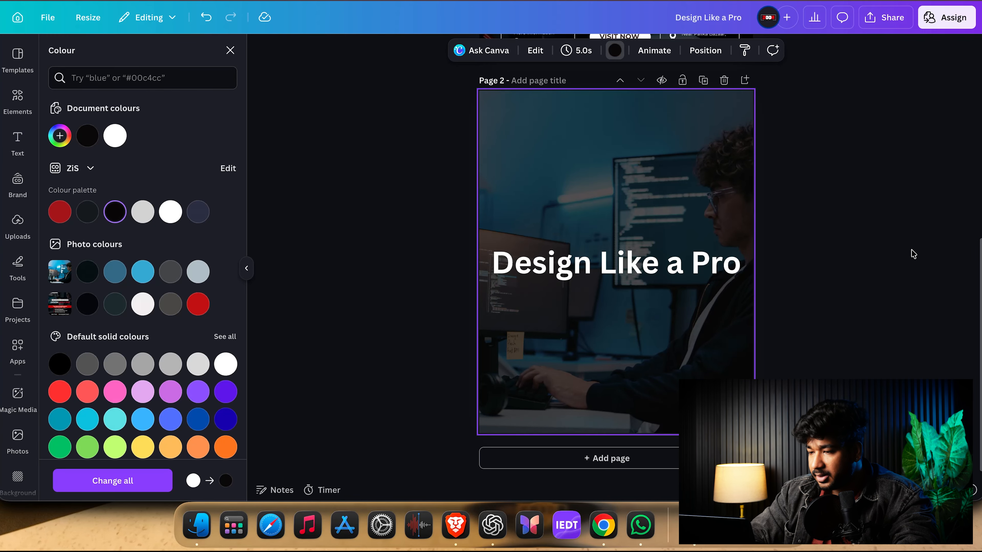
click(911, 253)
click(815, 298)
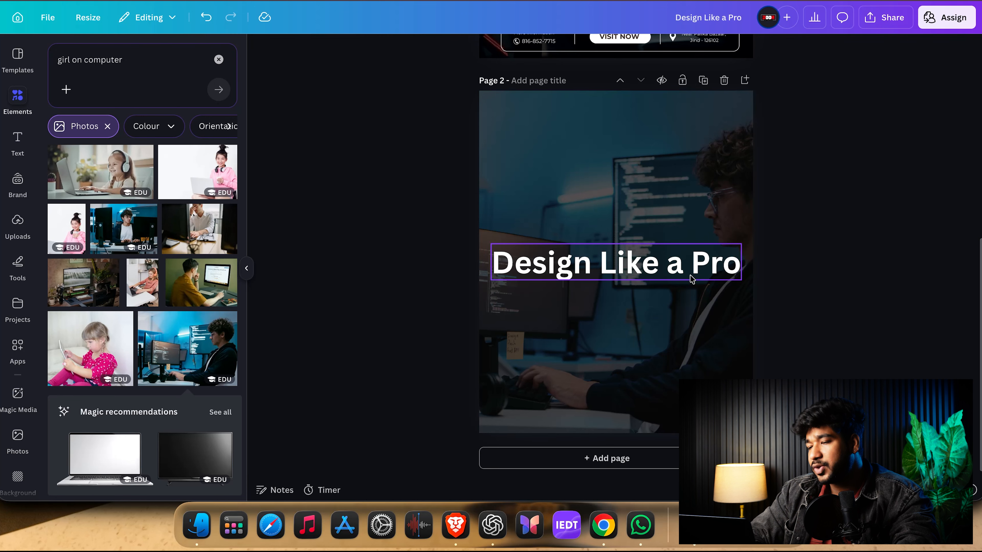
Step: Shrink the "Design Like a Pro" heading, move it into the upper half of page 2, and compare with the example poster on page 1
drag(691, 278, 711, 211)
click(843, 237)
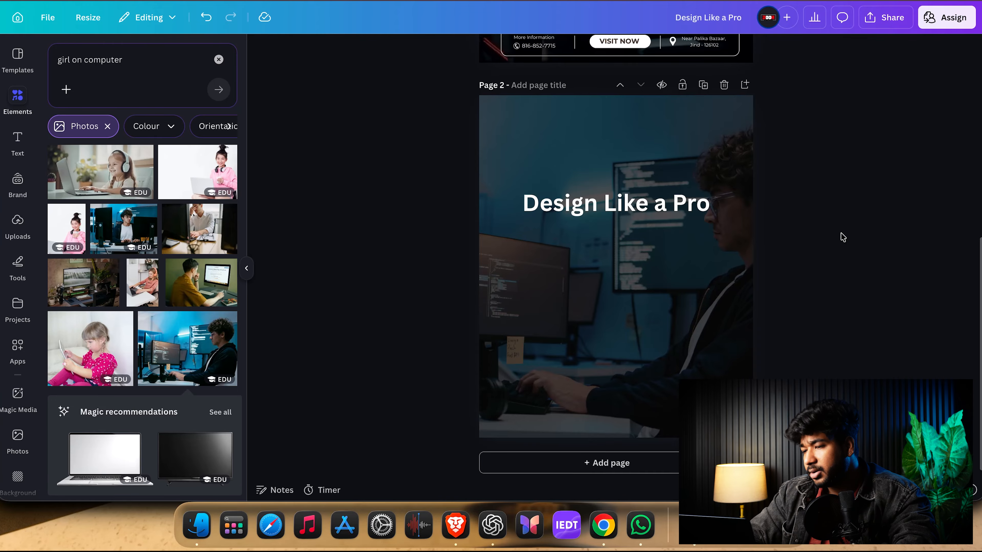
scroll(843, 237, up, 10)
scroll(842, 237, down, 6)
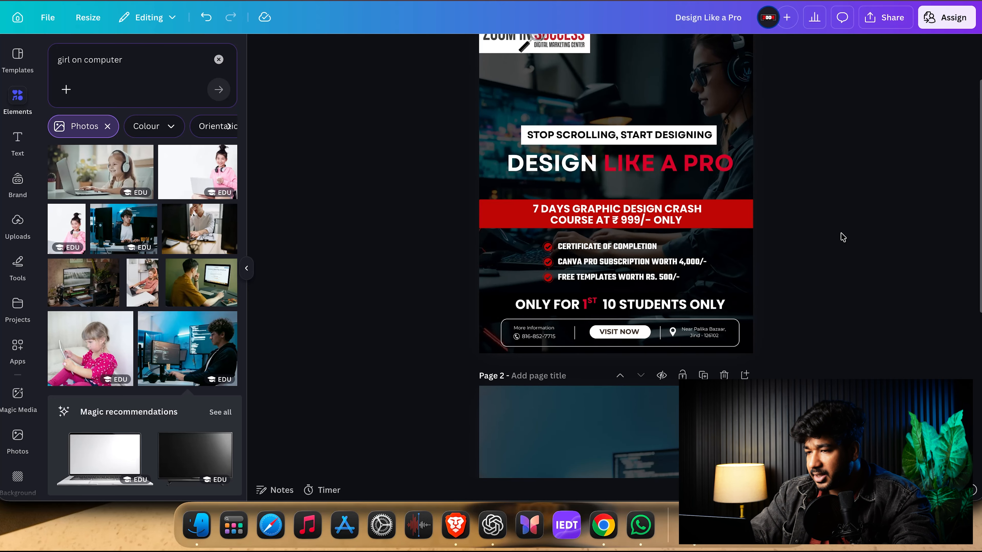
key(t)
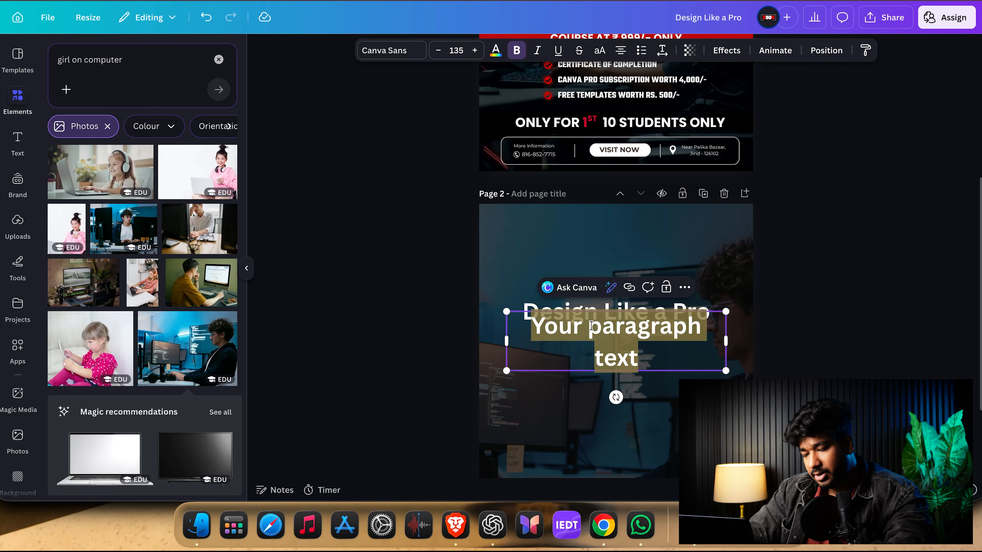
click(800, 362)
click(712, 366)
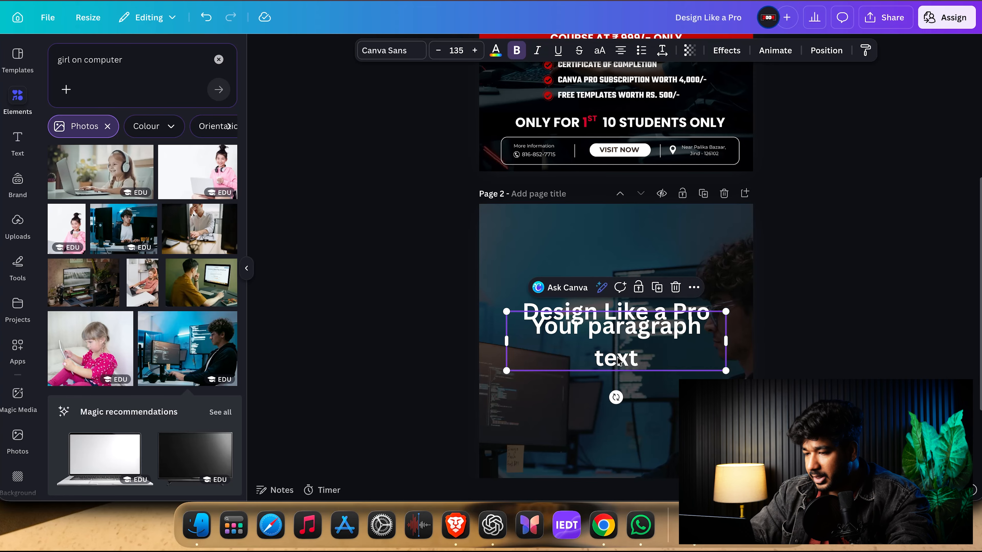
key(Delete)
Step: Add a rectangle below the page 2 heading, stretch it into a thin full-width strip and fill it white
key(r)
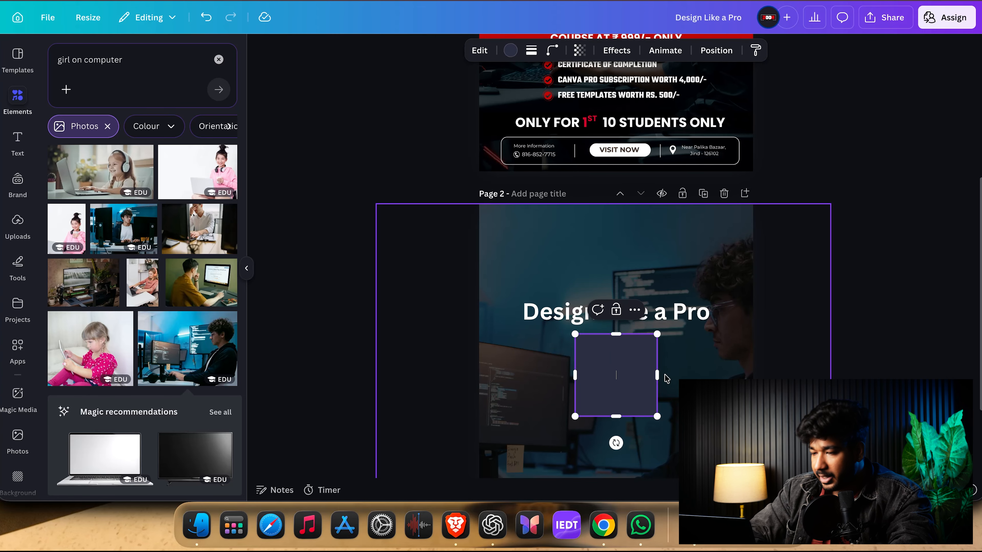
drag(657, 375, 753, 375)
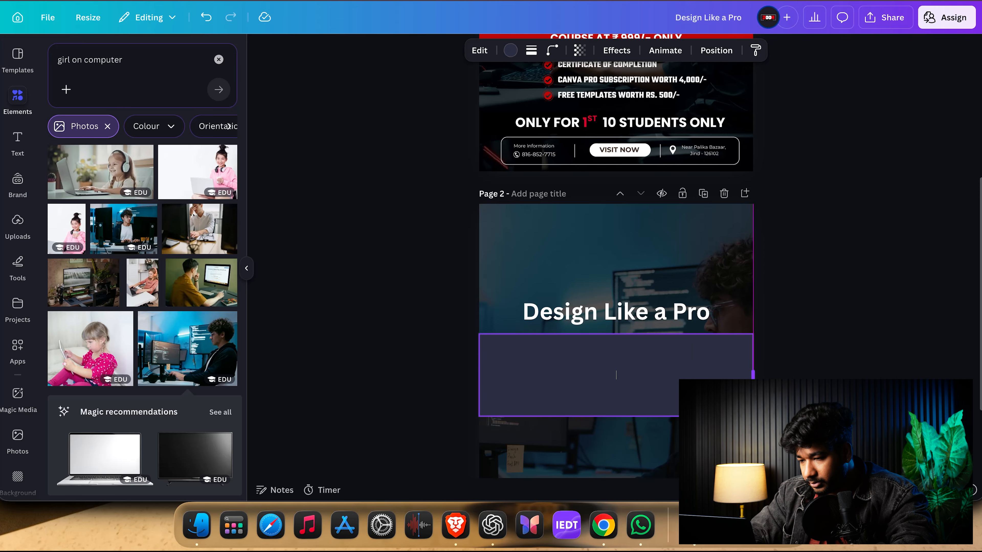
drag(616, 416, 618, 387)
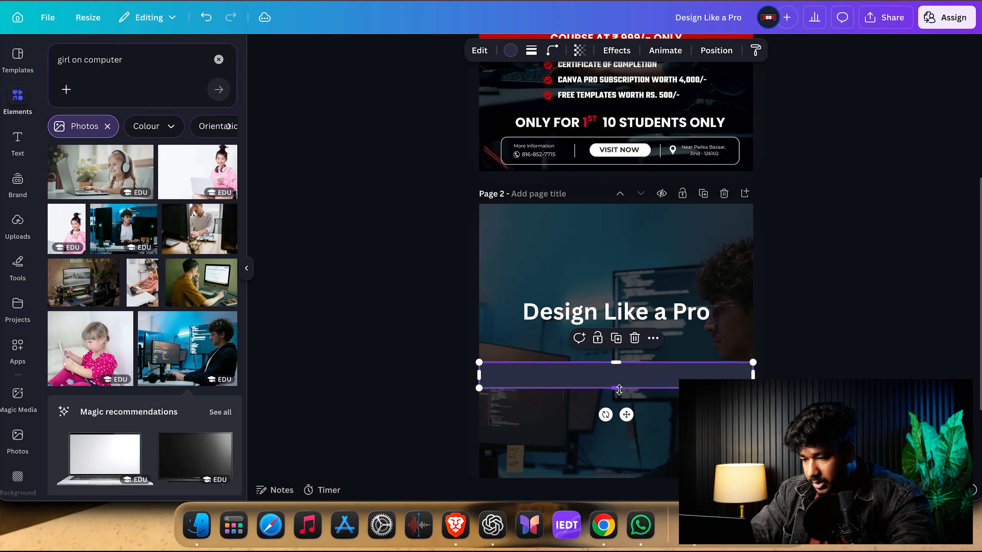
click(510, 50)
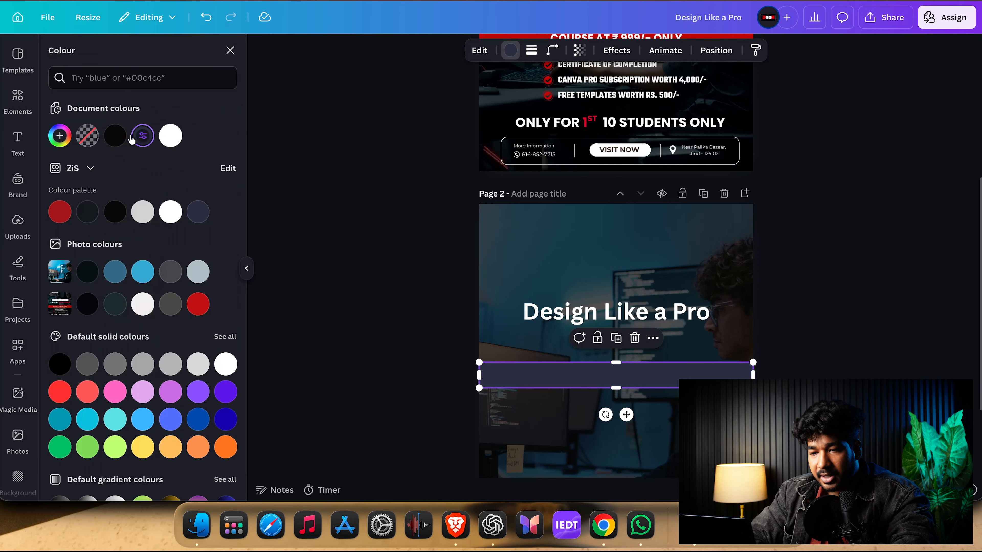
click(171, 136)
Step: Add a text box on page 2 reading "Stop Scrolling"
click(636, 315)
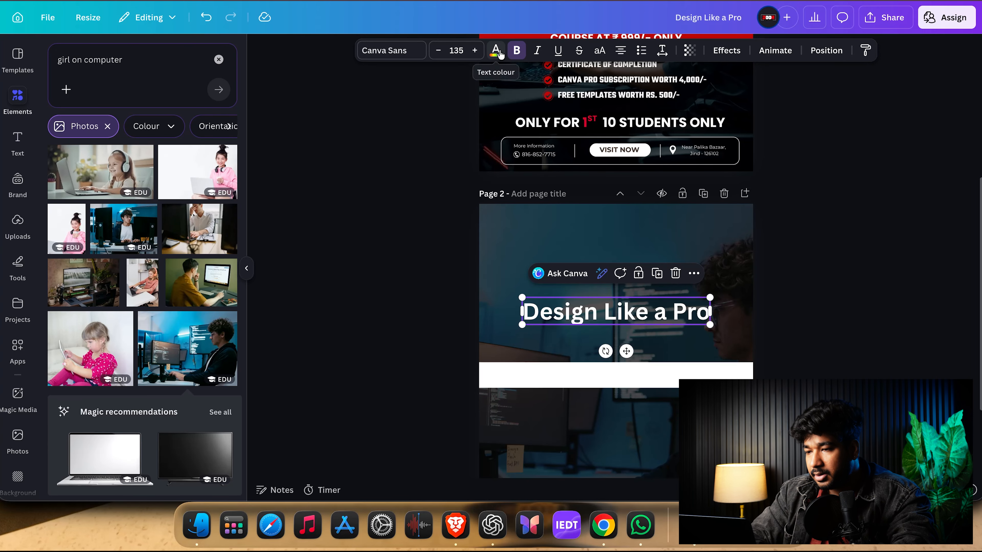
scroll(664, 313, up, 5)
scroll(663, 315, down, 5)
scroll(663, 315, up, 4)
scroll(663, 315, down, 4)
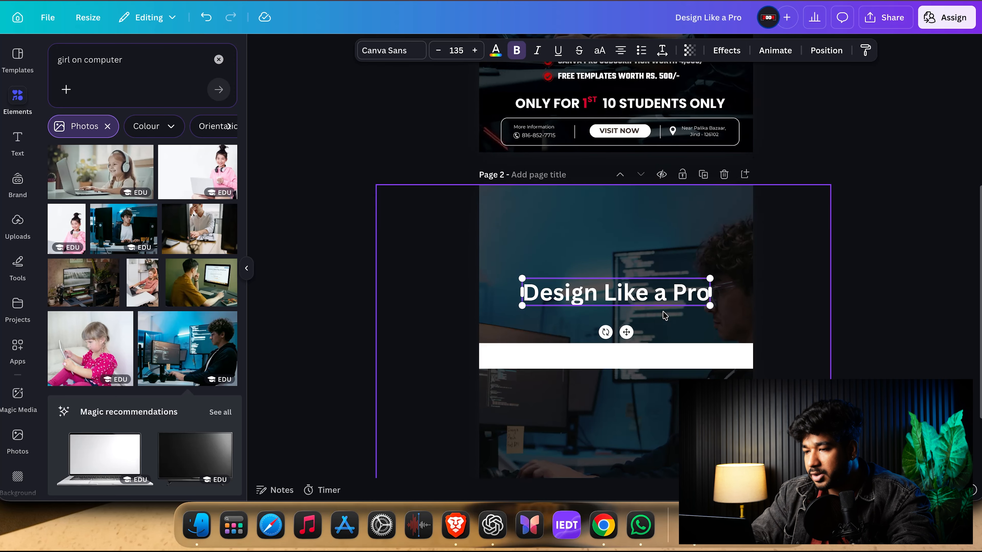
scroll(662, 315, down, 2)
click(618, 313)
text(text)
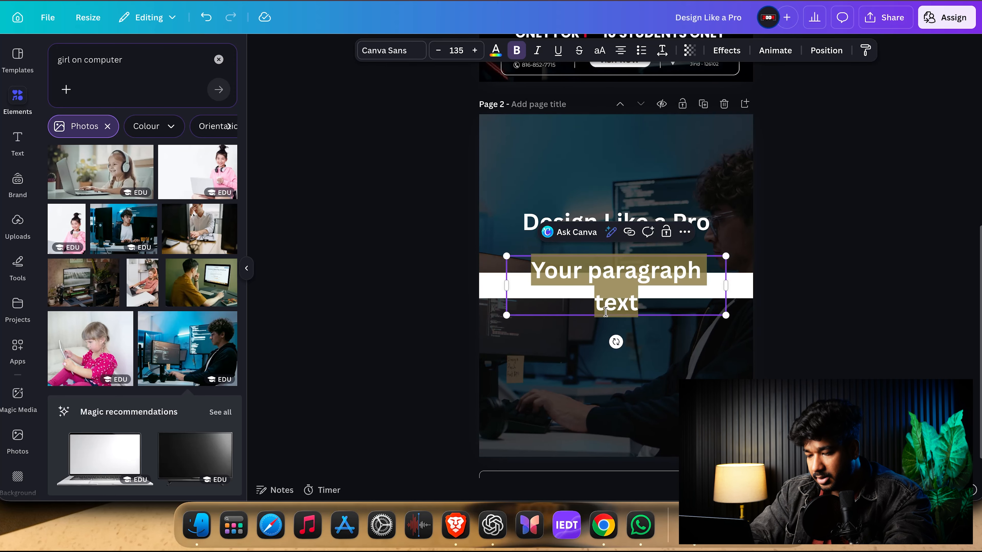
text(Stop Scrolling)
Step: Colour the "Stop Scrolling" text black and move it onto the white strip
key(super+a)
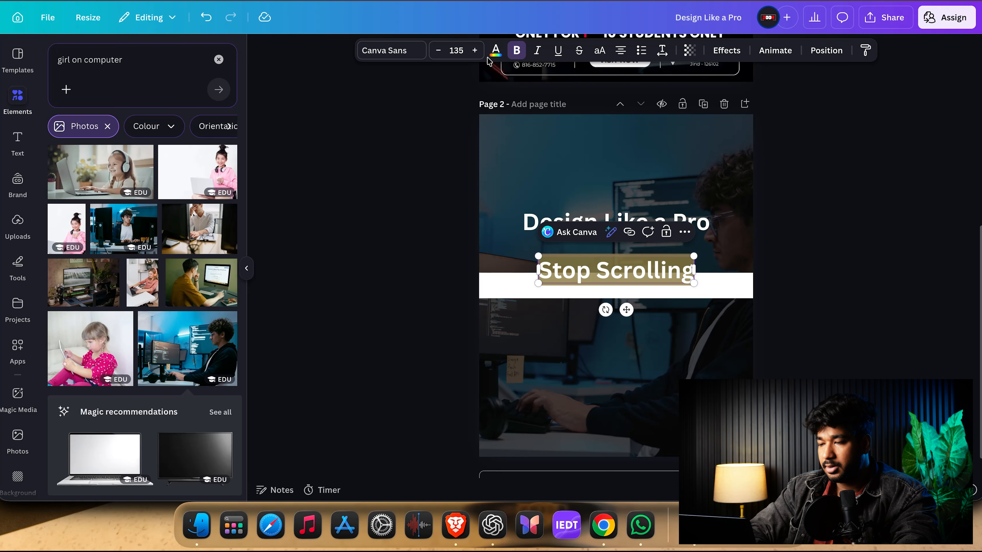
click(494, 51)
click(88, 142)
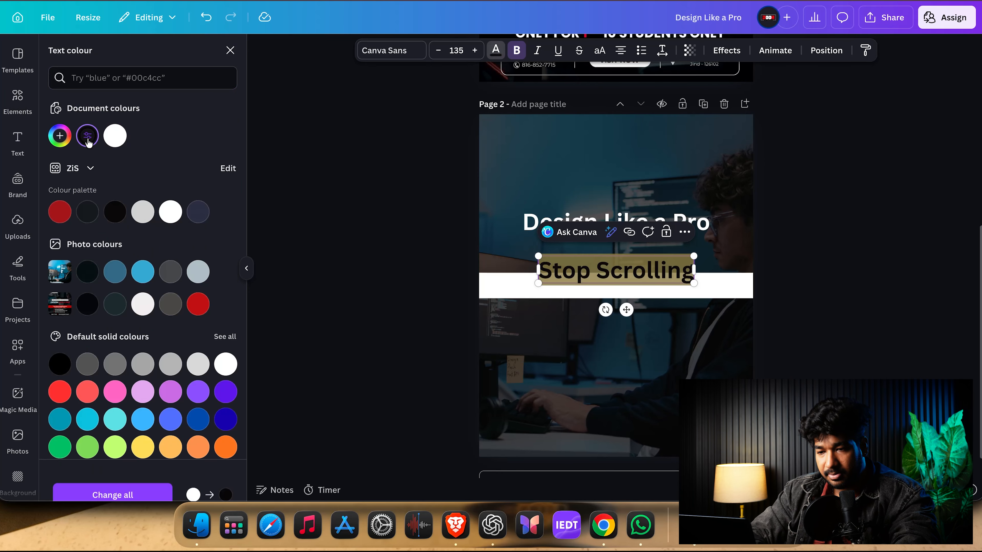
key(Escape)
drag(661, 270, 661, 280)
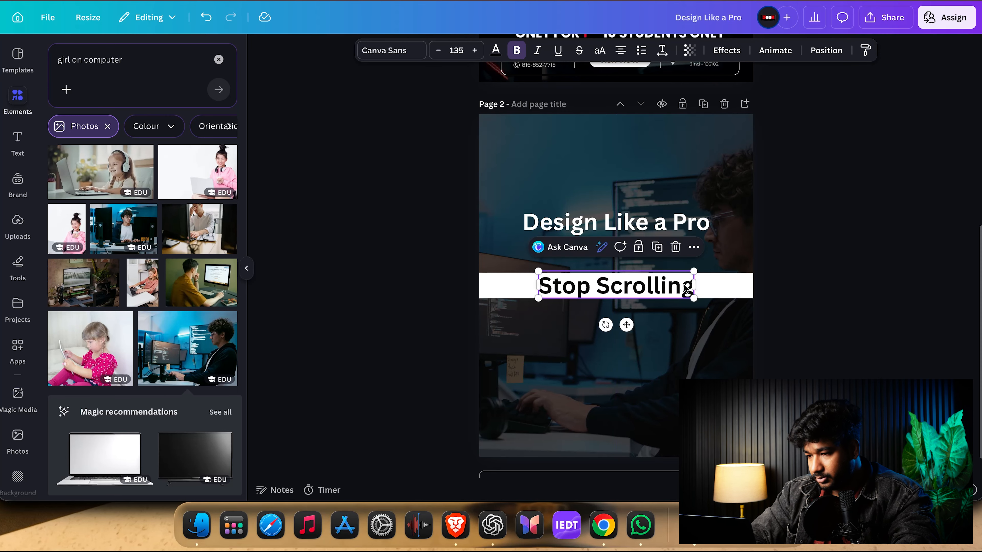
Step: Move the white strip with "Stop Scrolling" above the "Design Like a Pro" heading and shift the heading below it
click(835, 286)
drag(812, 272, 635, 259)
click(638, 217)
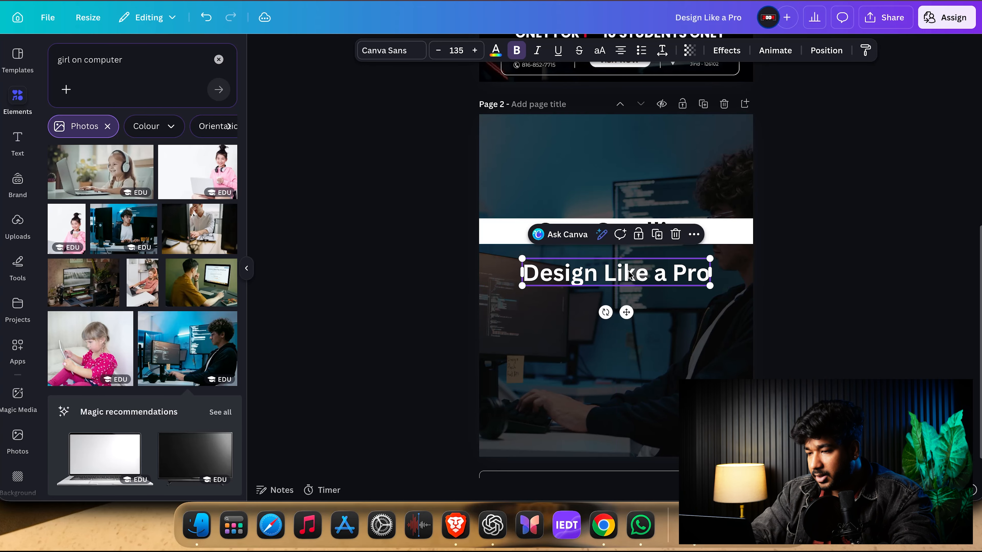
Step: Colour the word "Pro" in the page 2 heading with the brand palette's dark red
click(661, 272)
click(656, 270)
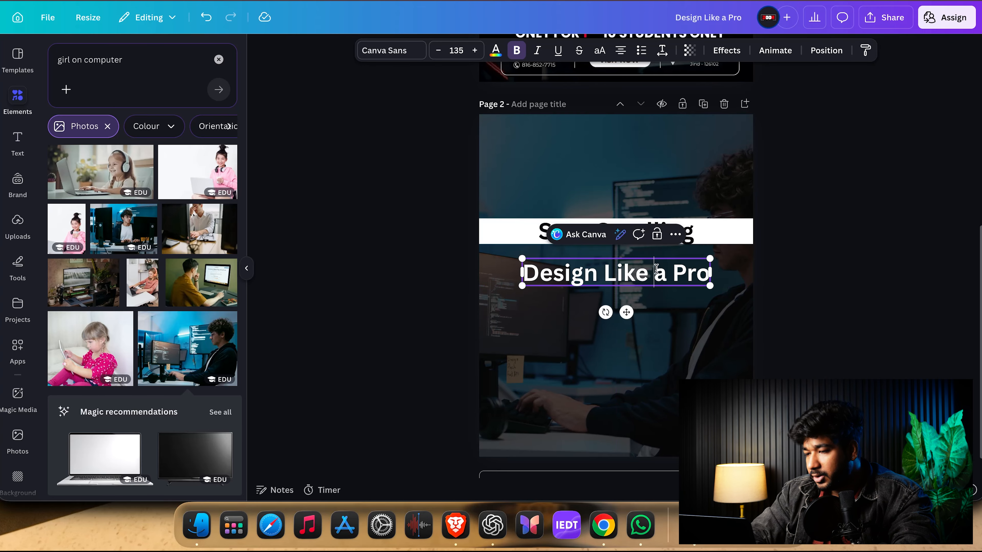
double_click(678, 276)
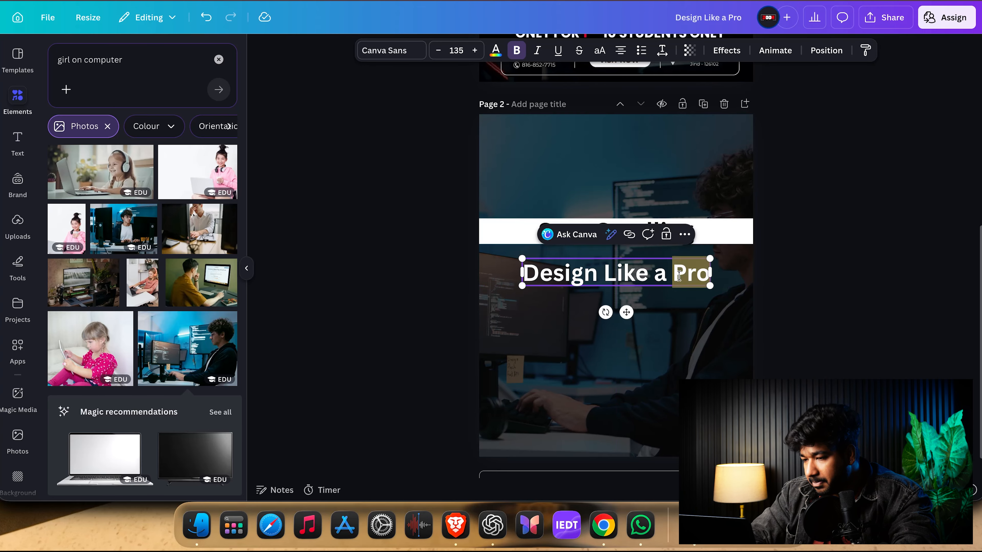
click(495, 51)
click(68, 219)
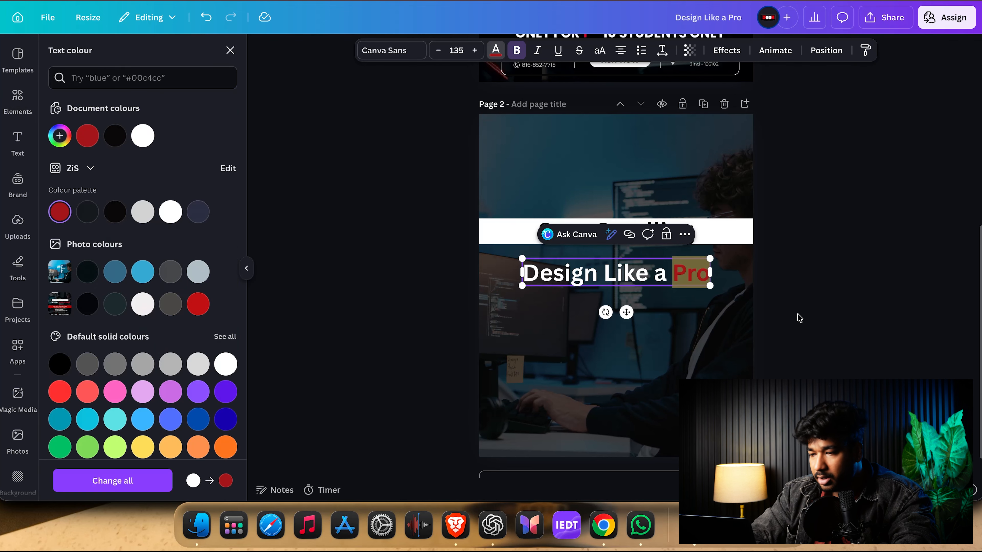
click(784, 309)
Step: Extend the dark red text colour to the whole phrase "Like a Pro" in the page 2 heading
scroll(718, 174, up, 7)
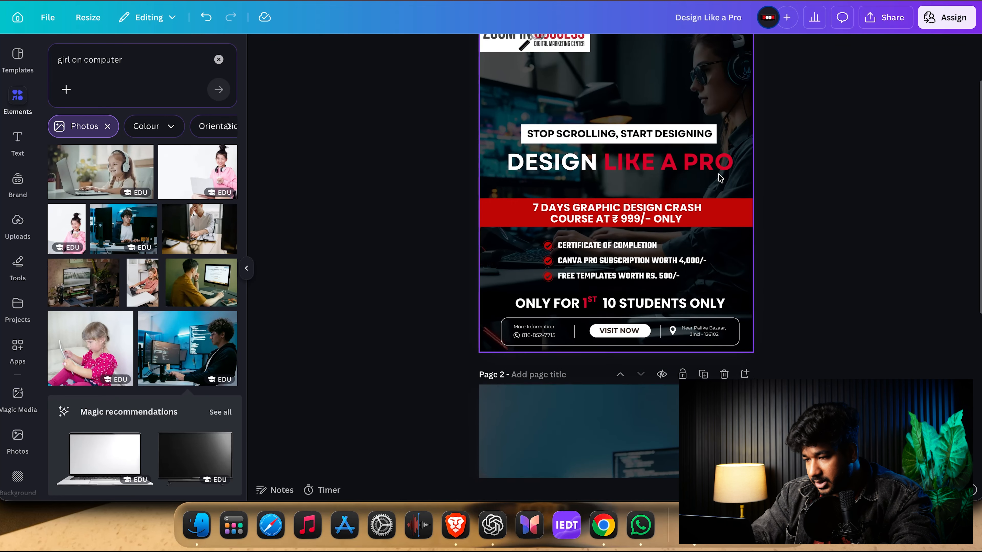
scroll(717, 173, down, 5)
click(650, 339)
click(649, 341)
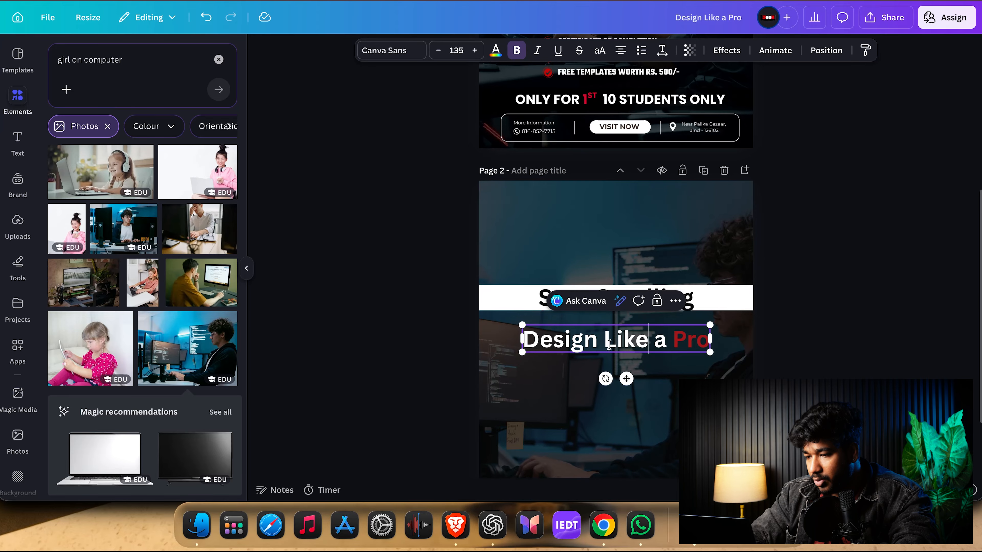
drag(605, 340, 737, 344)
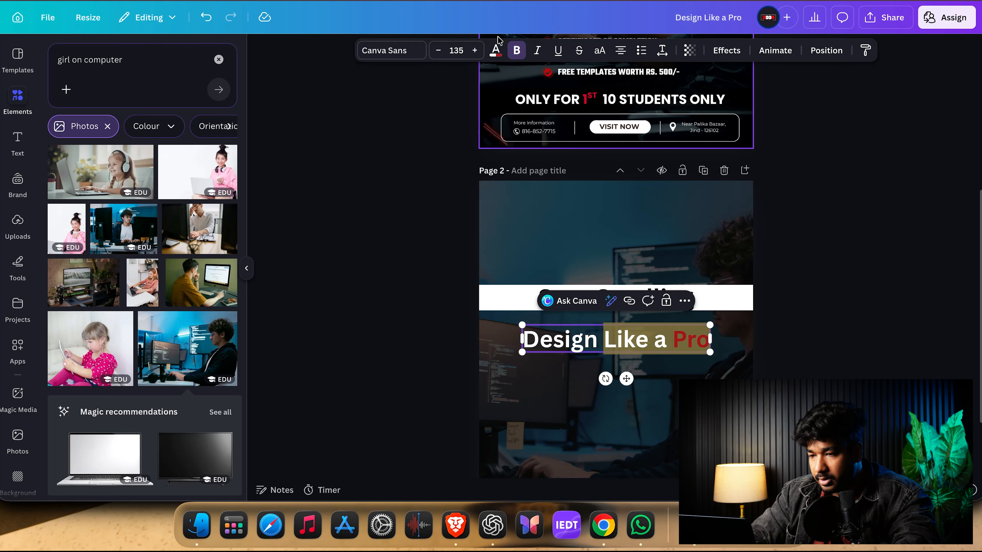
click(494, 50)
click(126, 133)
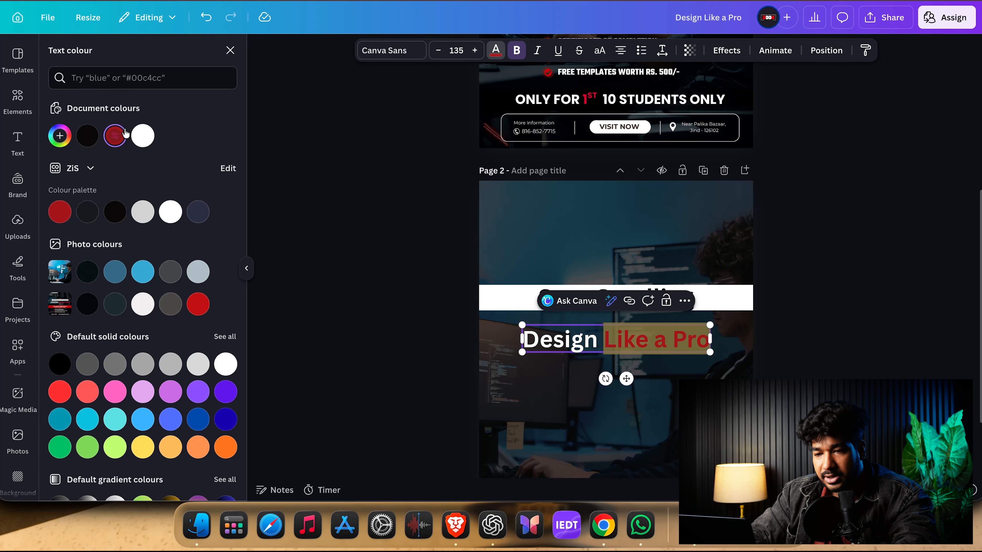
click(853, 228)
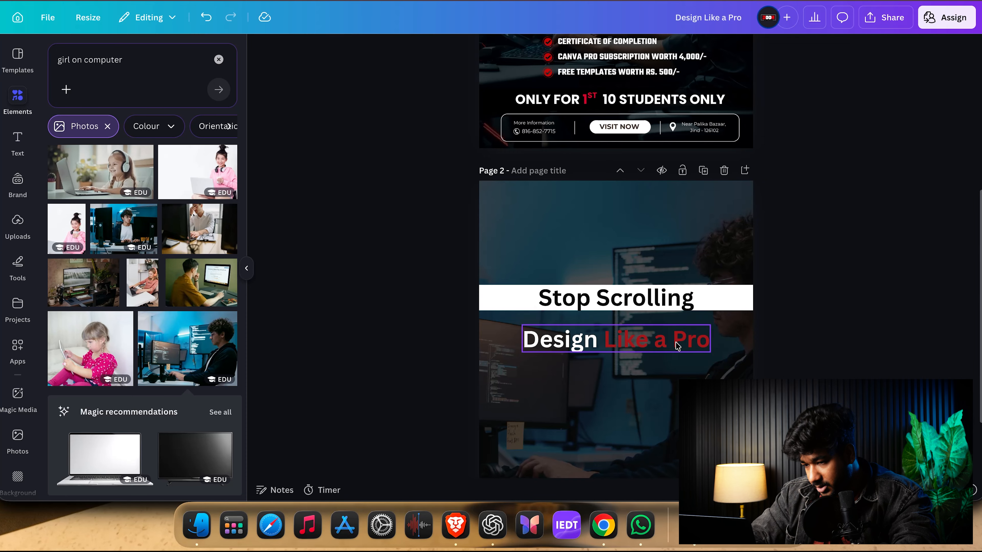
Step: Switch the "Design Like a Pro" heading on page 2 to uppercase
click(695, 342)
click(596, 62)
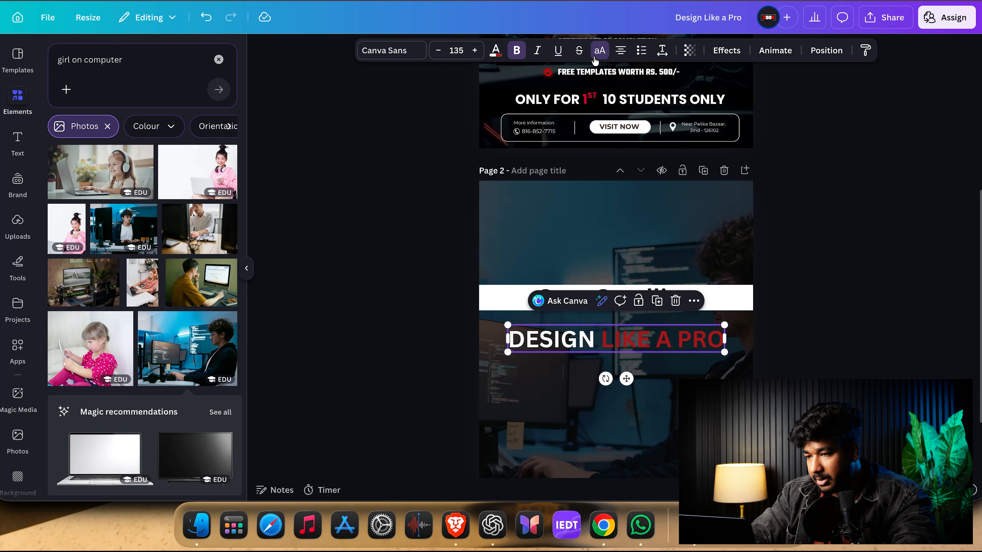
click(819, 320)
Step: Add a full-width rectangular band below the page 2 heading, taller than the white strip, and fill it dark red
scroll(819, 319, down, 5)
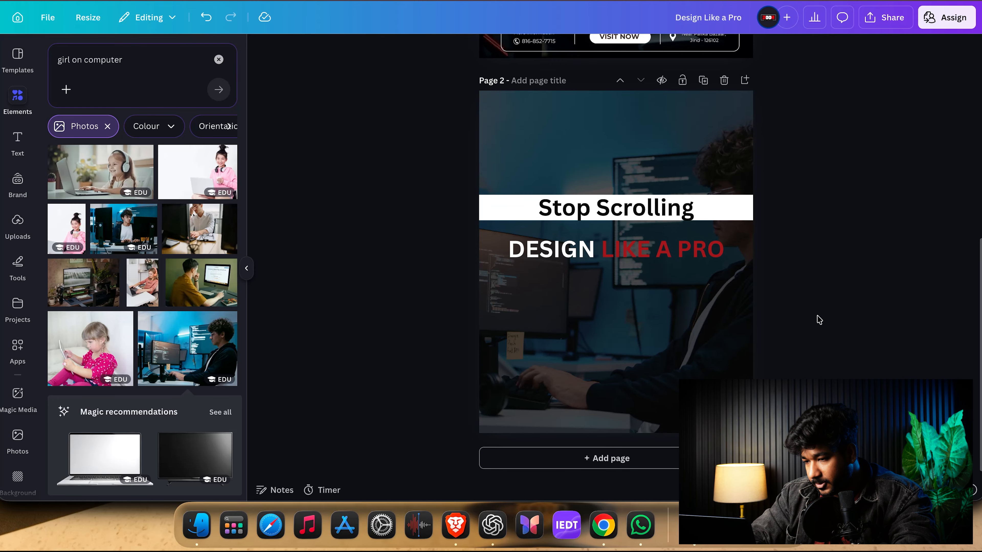
scroll(819, 319, up, 10)
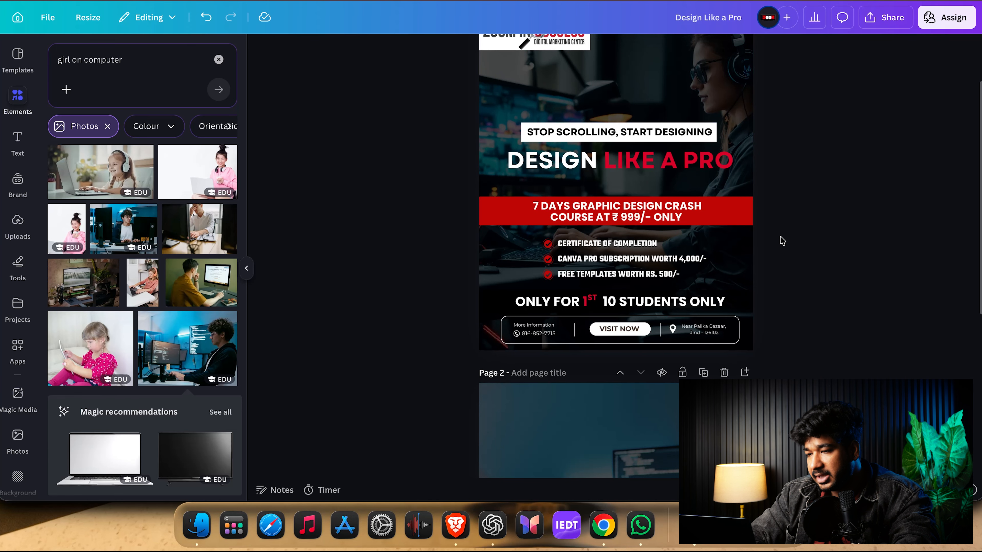
scroll(793, 249, down, 6)
scroll(793, 250, down, 3)
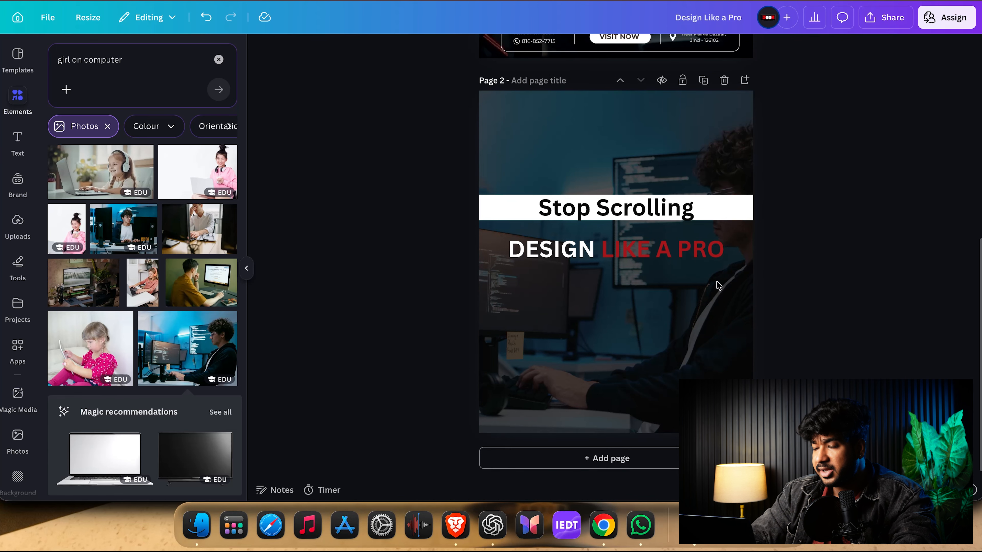
key(r)
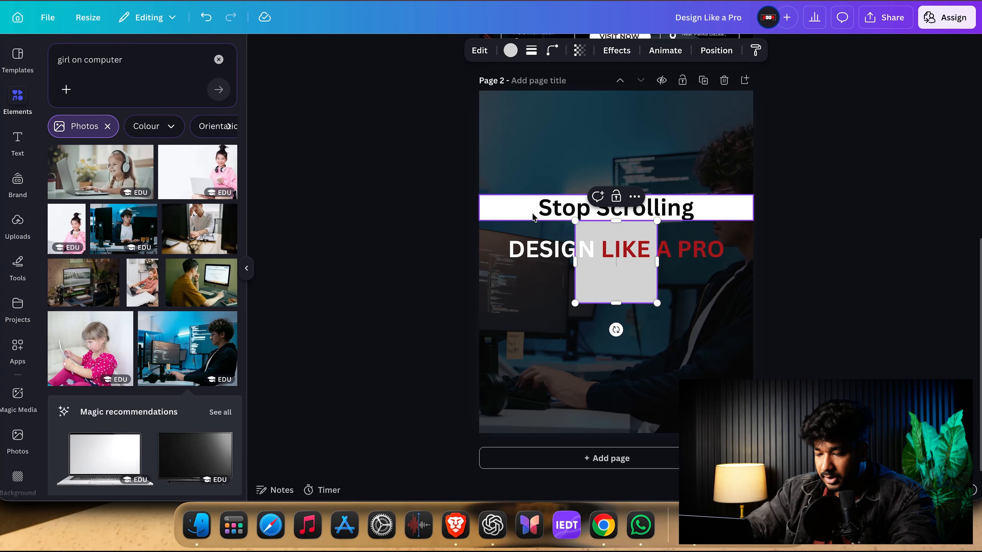
click(811, 318)
drag(625, 280, 753, 329)
drag(619, 366, 616, 326)
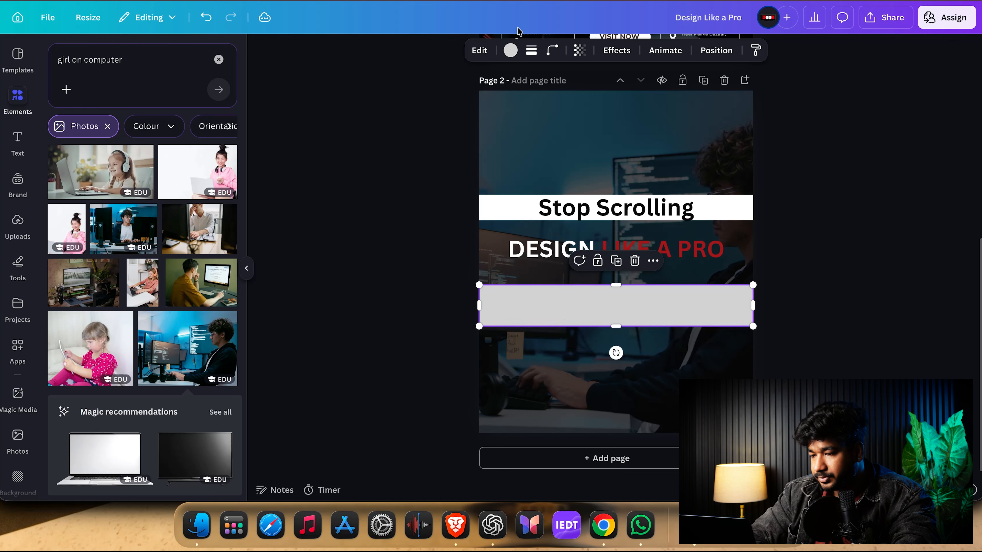
click(511, 51)
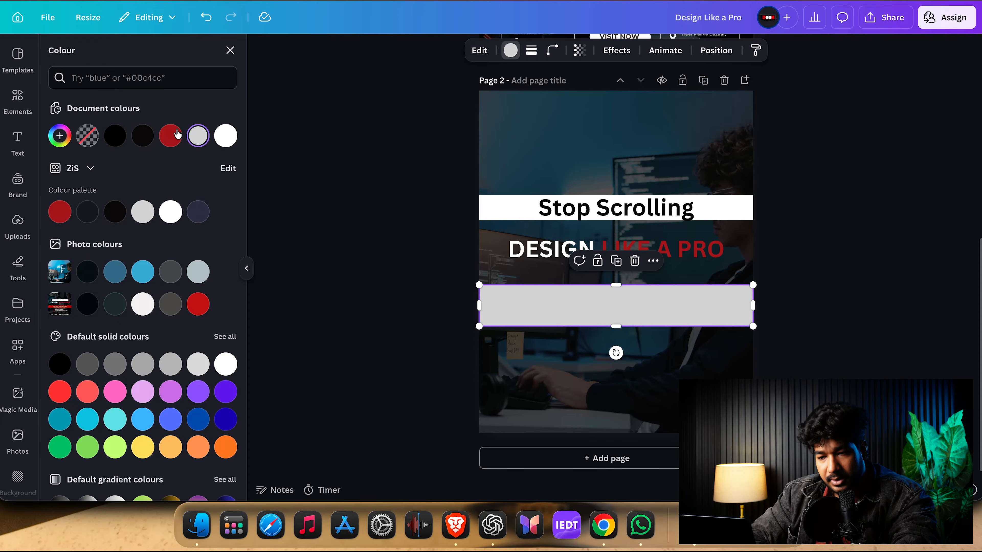
click(170, 136)
click(786, 219)
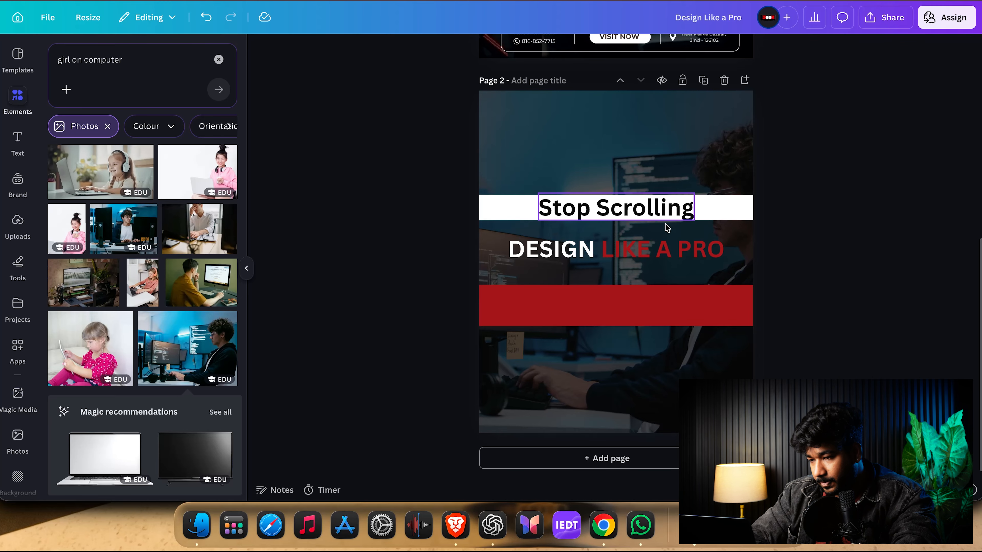
Step: Duplicate the "DESIGN LIKE A PRO" heading onto the red band and replace its text with "7 DAYS GRAPHIC COURSE"
scroll(696, 194, up, 3)
scroll(697, 189, down, 2)
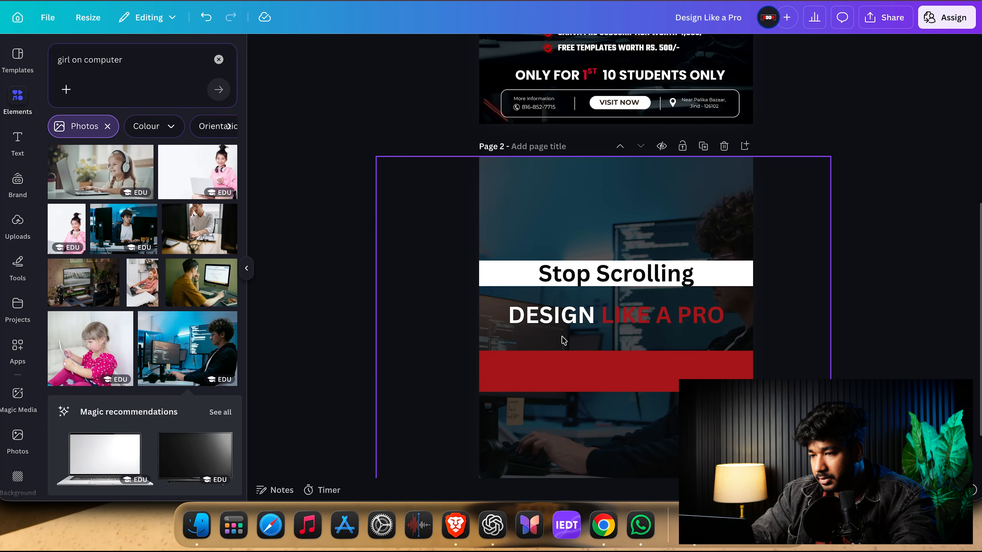
click(566, 316)
alt+drag(566, 317, 567, 373)
double_click(567, 371)
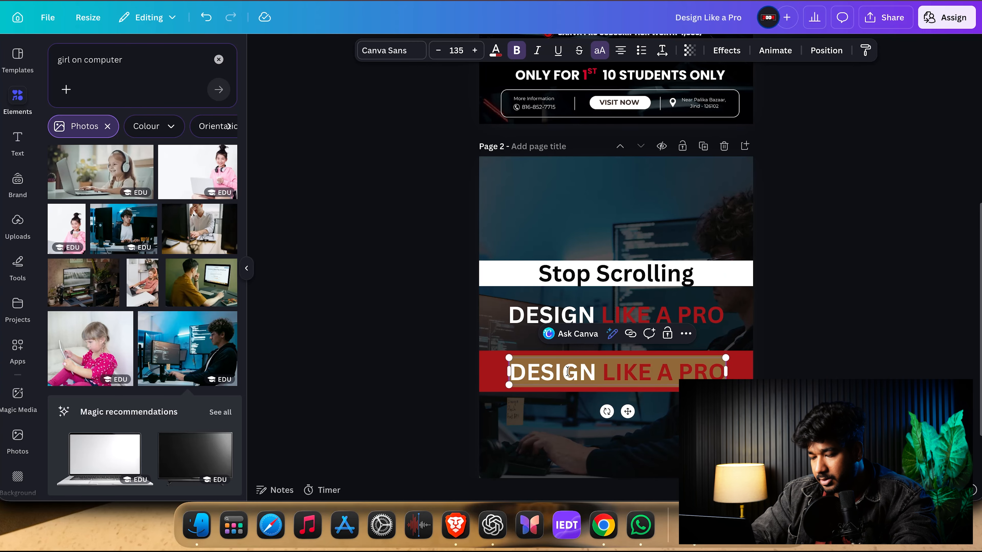
text(7 DAYS)
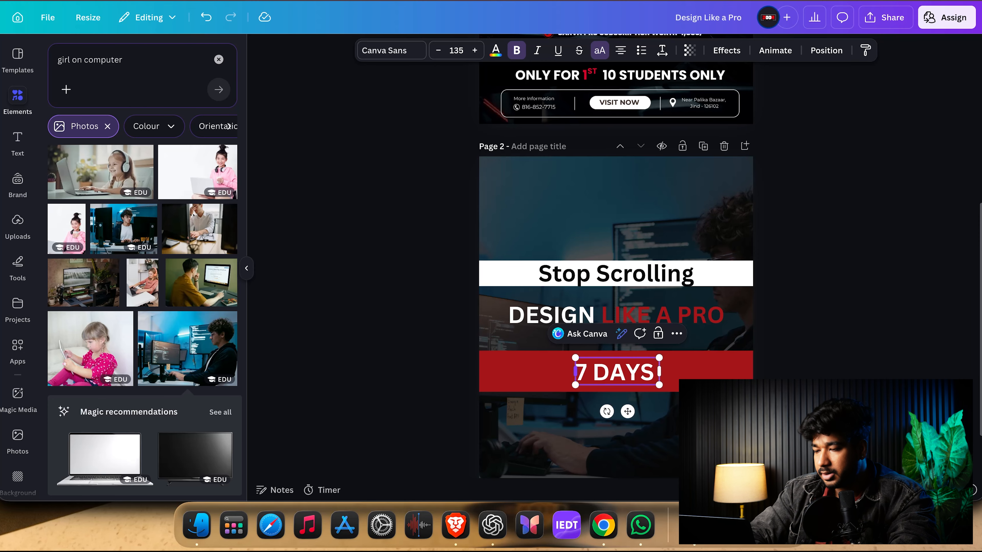
text( GRAPHIC)
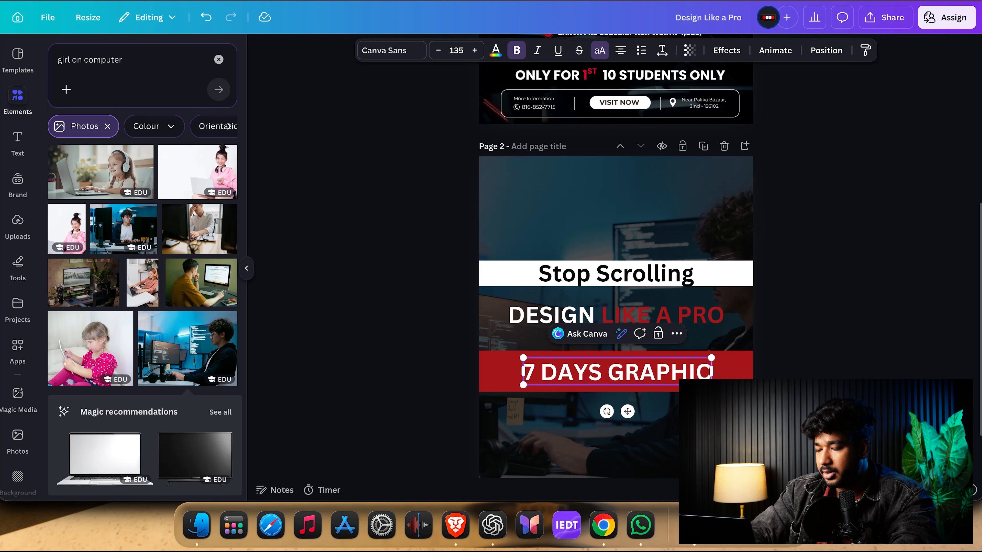
text( COURSE)
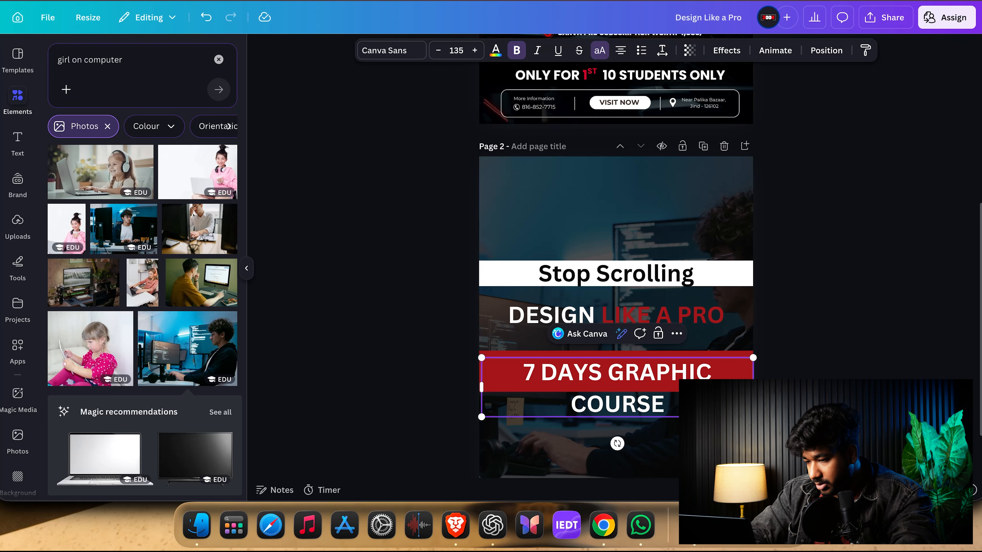
Step: Reduce the font size of "7 DAYS GRAPHIC COURSE" until it fits on one line inside the red band
click(438, 55)
click(438, 55)
click(438, 55)
click(438, 55)
click(438, 56)
click(438, 56)
key(Escape)
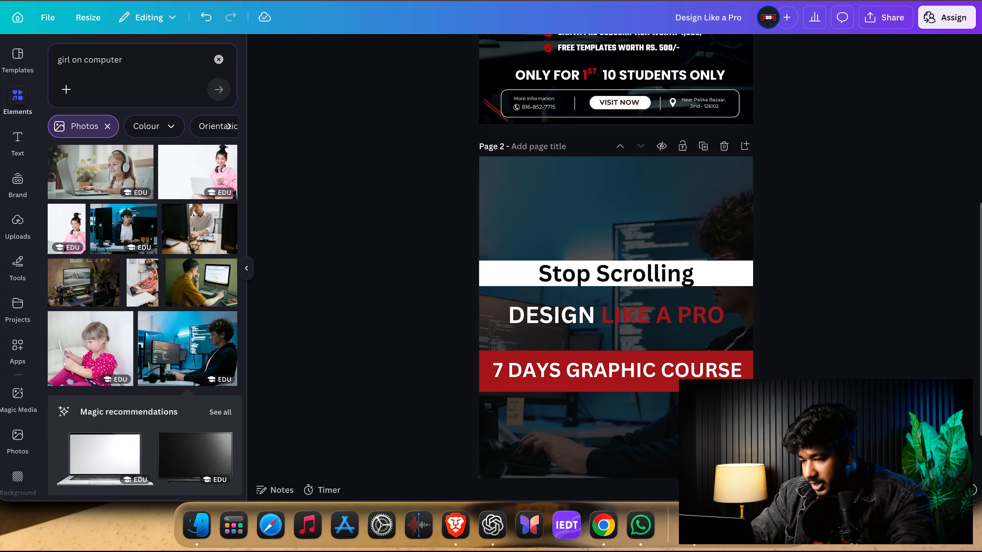
Step: Add the second "HOME DELIVERY" page of Project 1 to this design as a new page
scroll(616, 255, up, 3)
scroll(615, 256, down, 2)
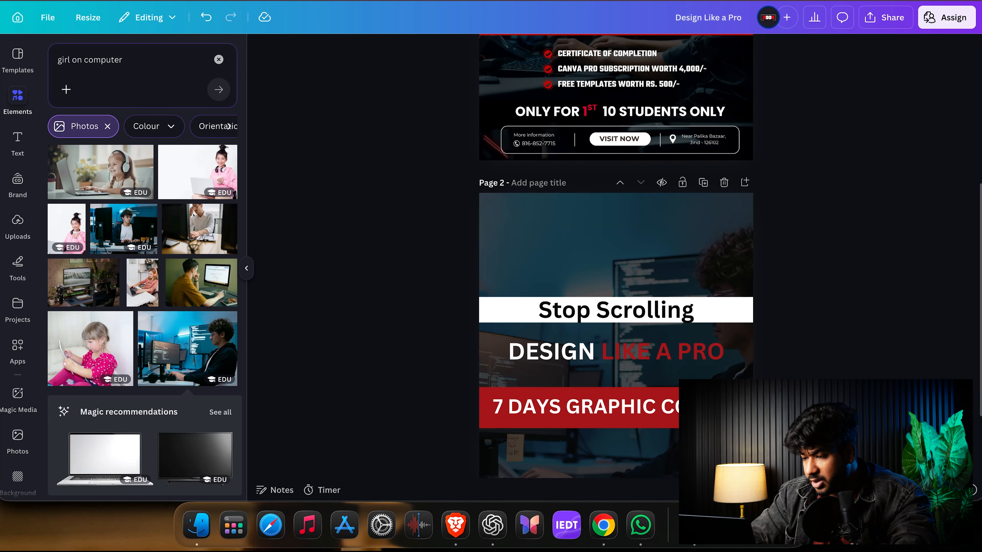
scroll(808, 352, up, 3)
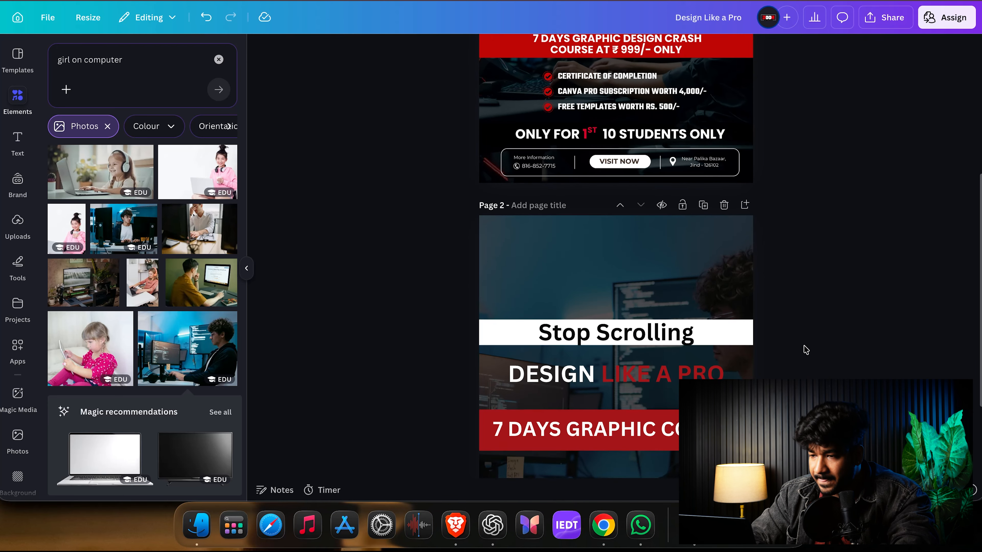
scroll(806, 350, down, 4)
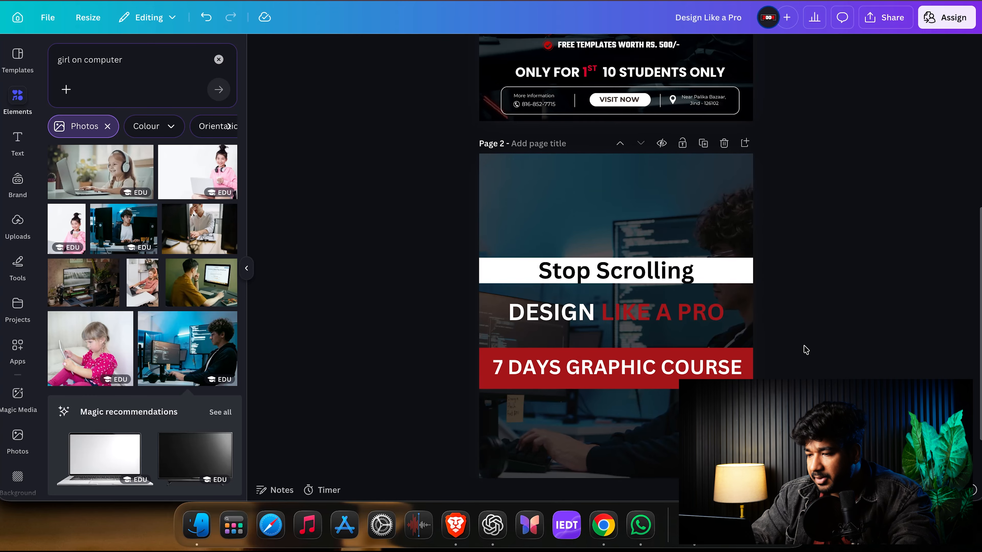
scroll(806, 350, up, 2)
scroll(806, 350, down, 4)
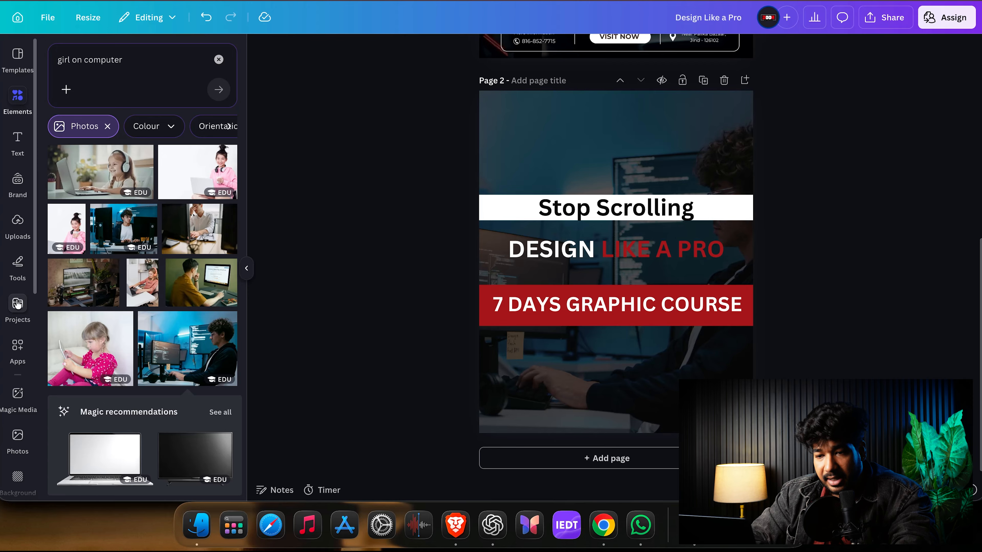
click(18, 309)
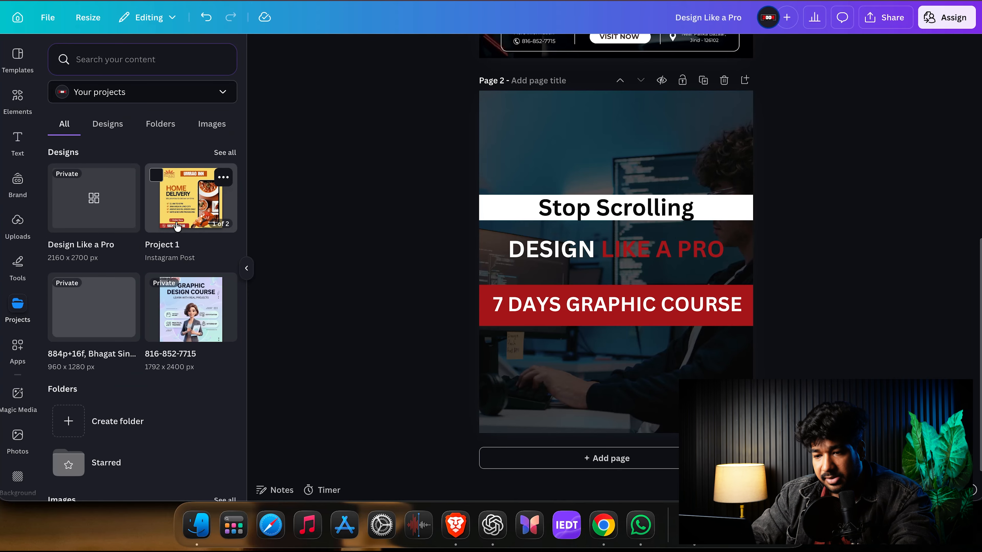
click(177, 221)
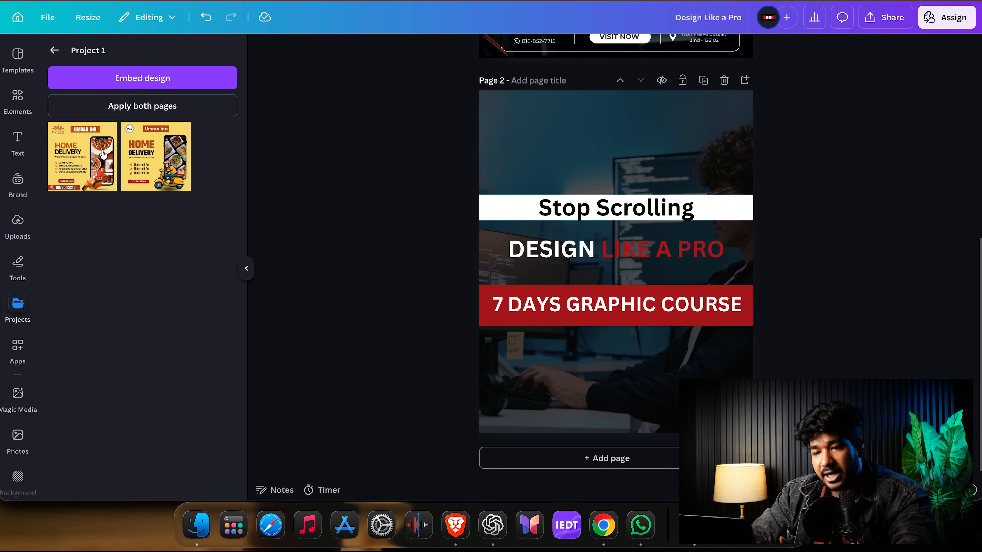
click(134, 167)
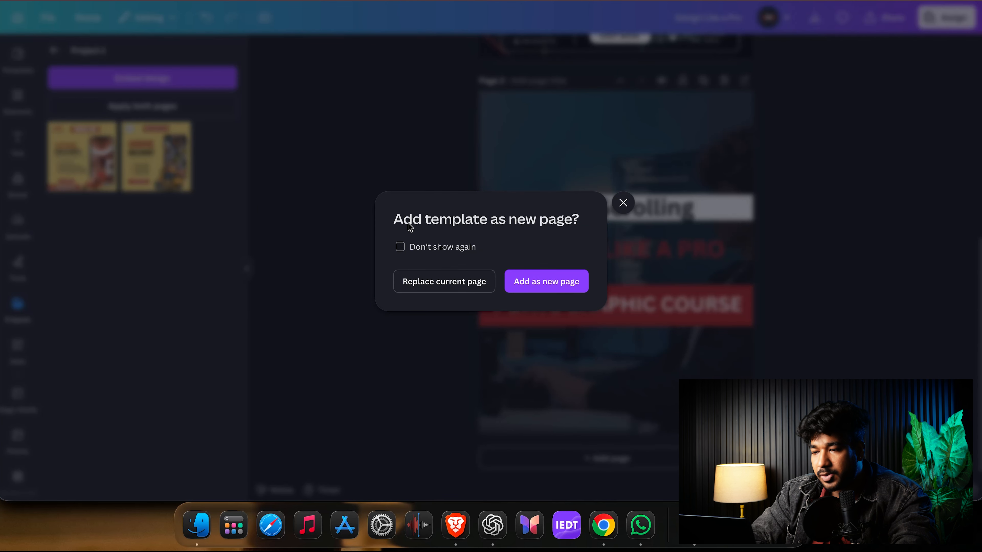
click(532, 282)
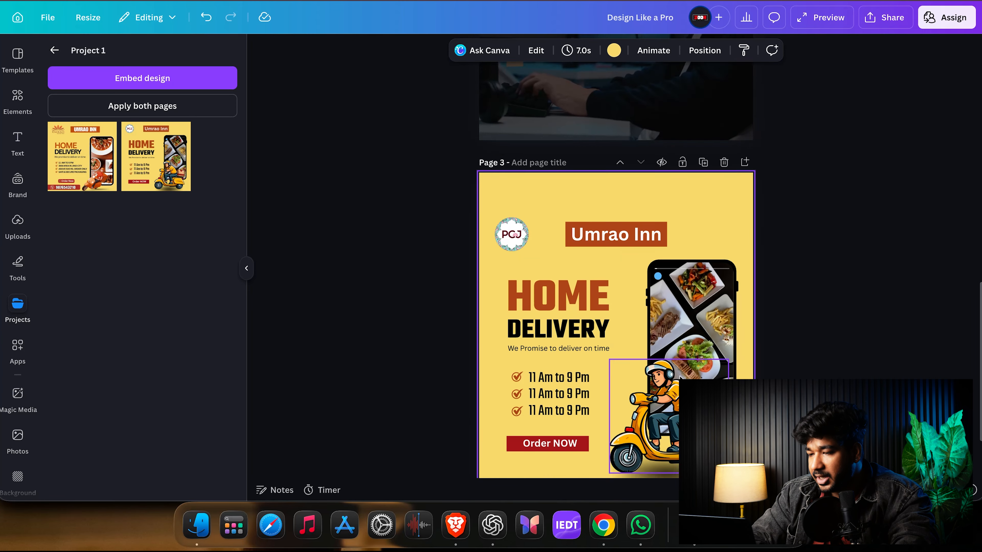
Step: Copy the three "11 Am to 9 Pm" text lines from the food delivery poster on page 3
click(560, 296)
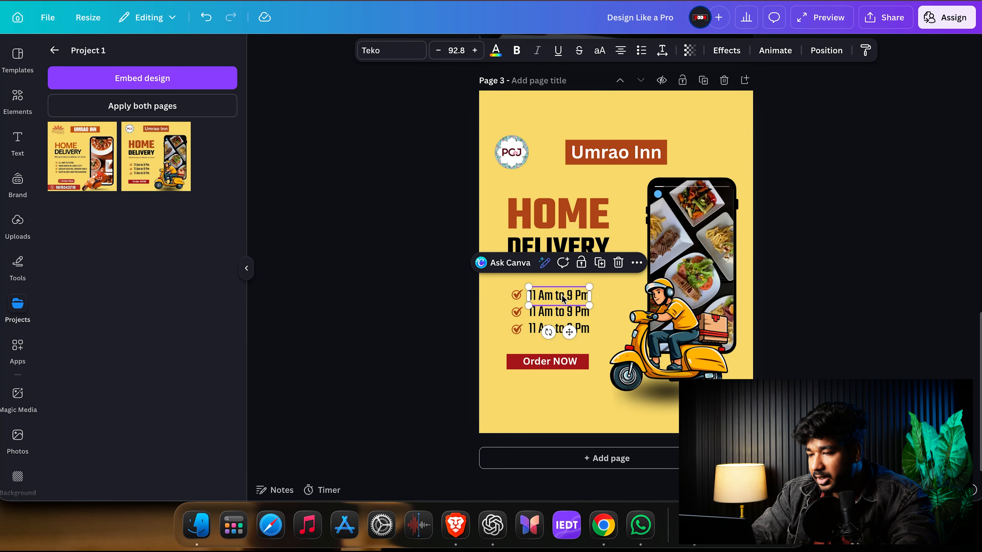
shift+click(568, 314)
shift+click(575, 331)
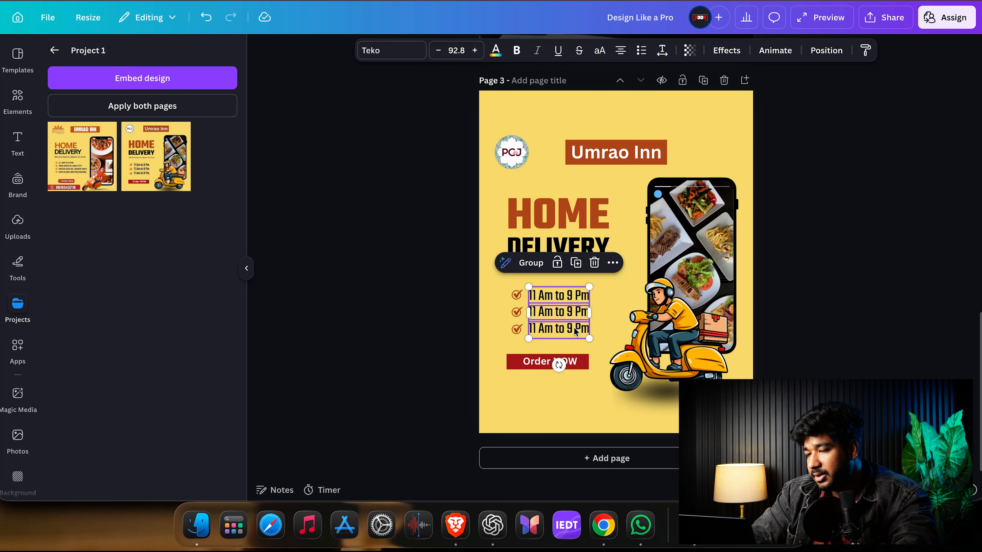
Step: Group the white strip, "DESIGN LIKE A PRO" heading and red band with their texts on page 2, and move the group higher
scroll(592, 259, up, 10)
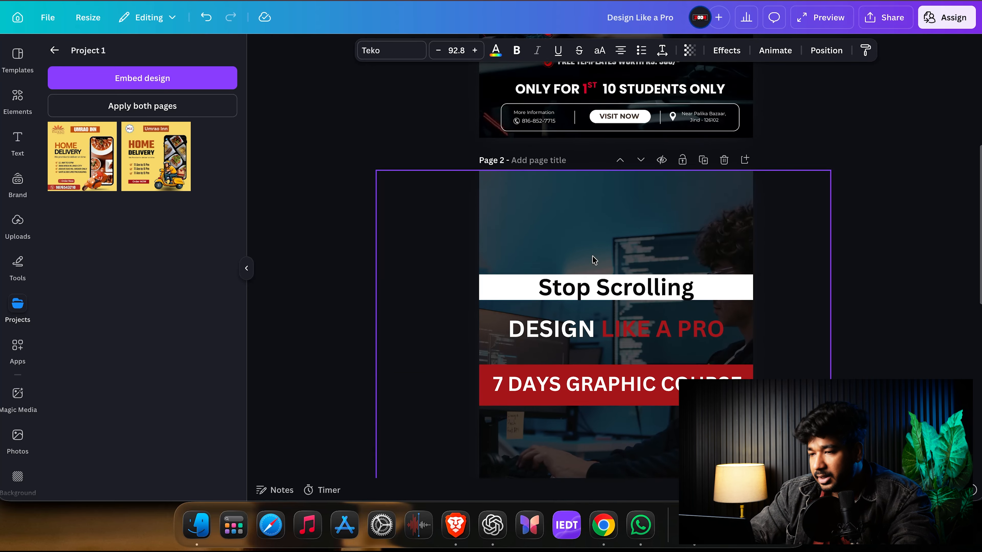
scroll(592, 259, down, 3)
drag(506, 167, 506, 167)
key(Up)
key(Up)
key(Up)
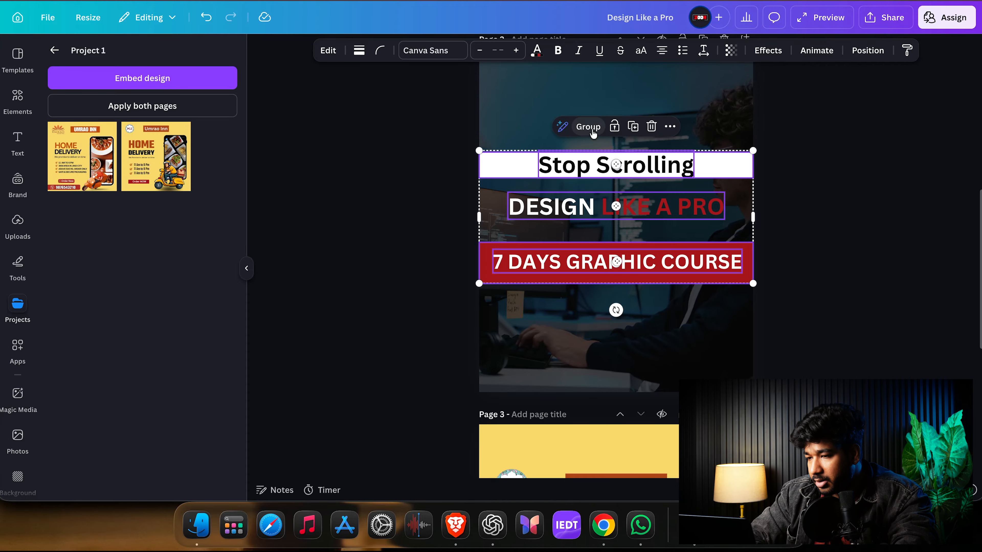
click(589, 128)
drag(596, 164, 595, 115)
Step: Paste the three copied text lines below the red band on page 2 and enlarge them to font size 164
click(576, 281)
click(576, 284)
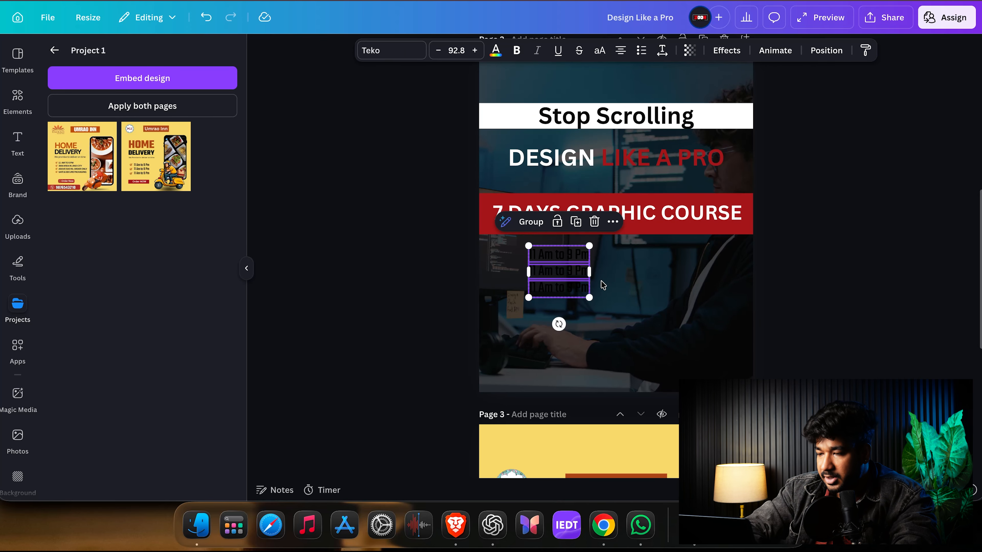
drag(588, 299, 635, 339)
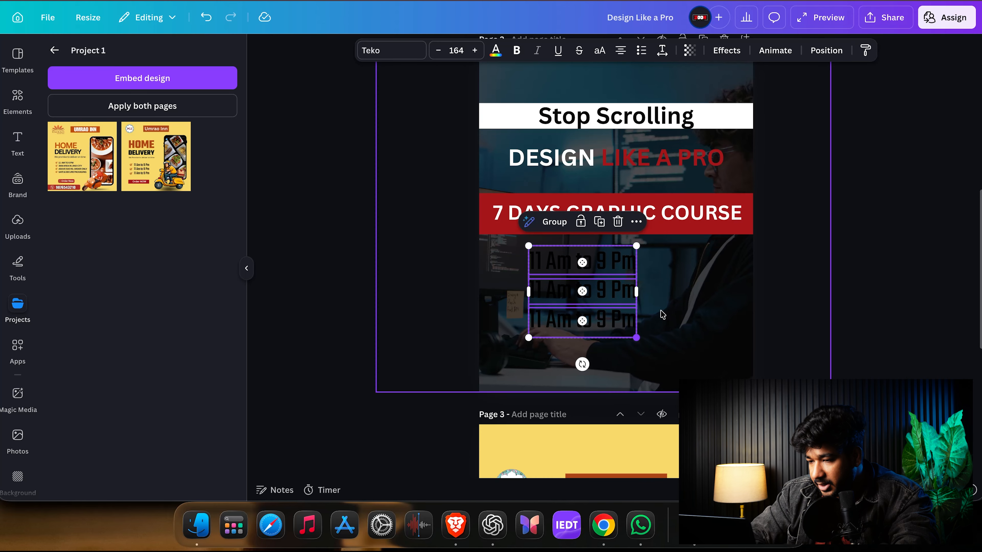
Step: Recolour the three "11 Am to 9 Pm" lines on page 2 white and shift them right to leave room for icons
click(496, 51)
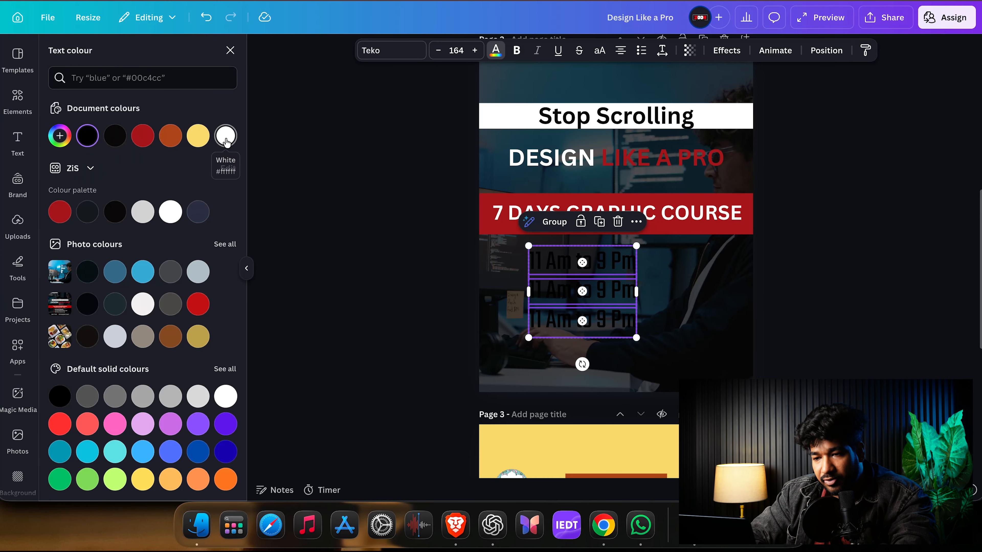
click(226, 135)
click(889, 274)
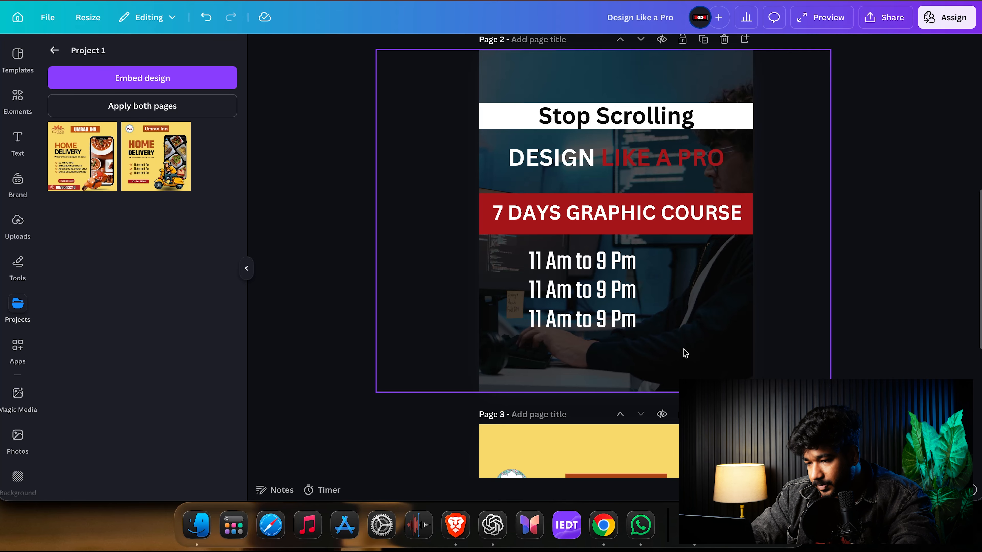
click(583, 263)
drag(598, 284, 642, 284)
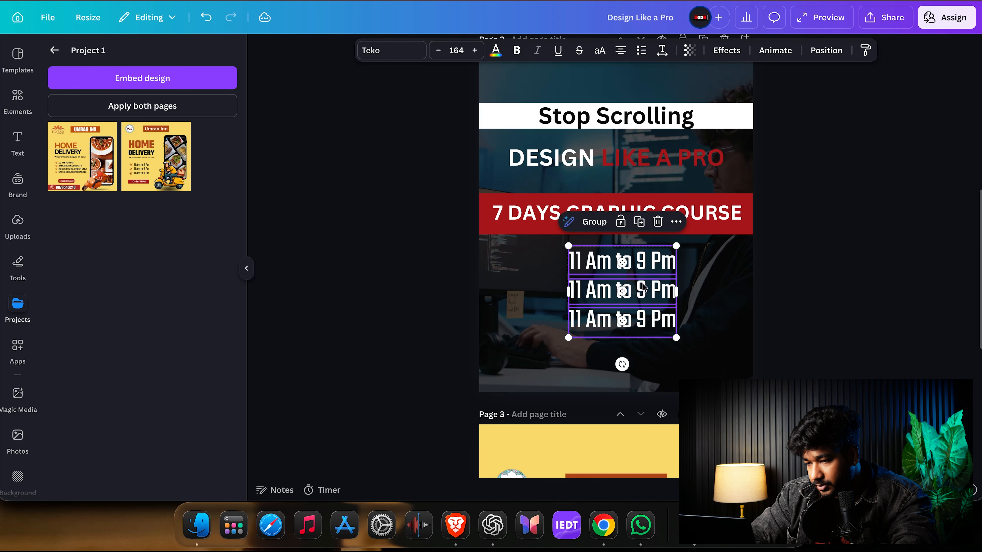
click(829, 266)
Step: Copy the tick icon from page 3 to page 2, enlarge it and place it beside the first "11 Am to 9 Pm" line
scroll(829, 266, down, 5)
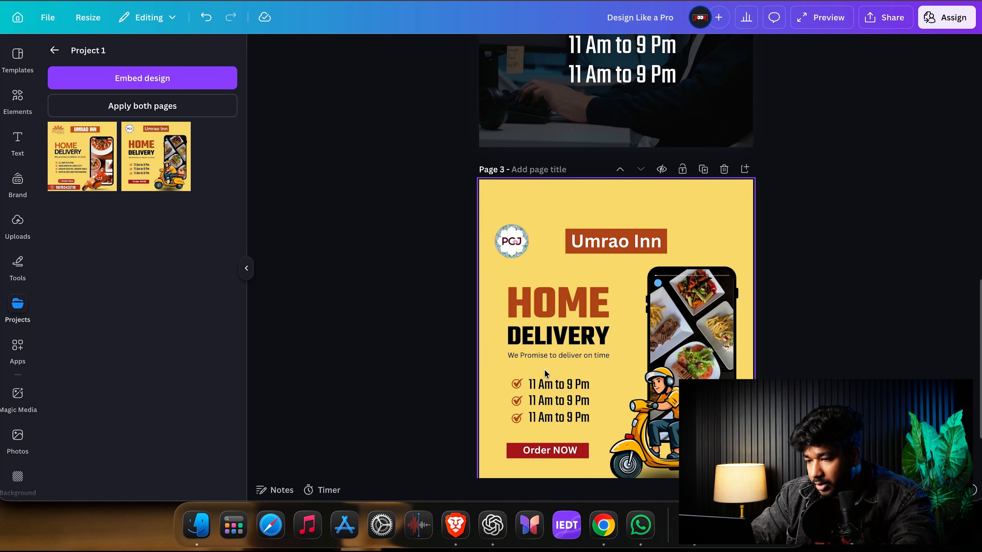
click(518, 385)
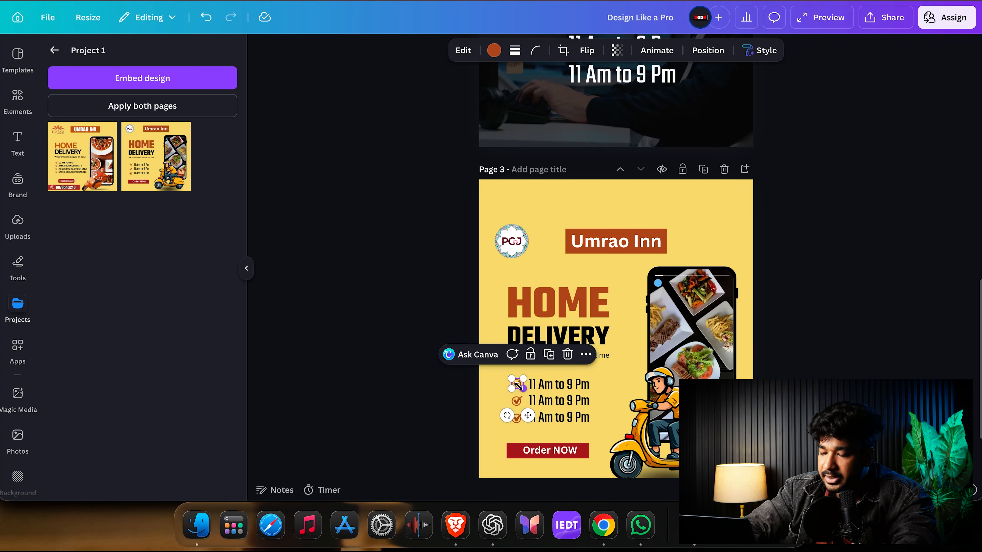
scroll(518, 385, up, 8)
click(529, 332)
click(529, 331)
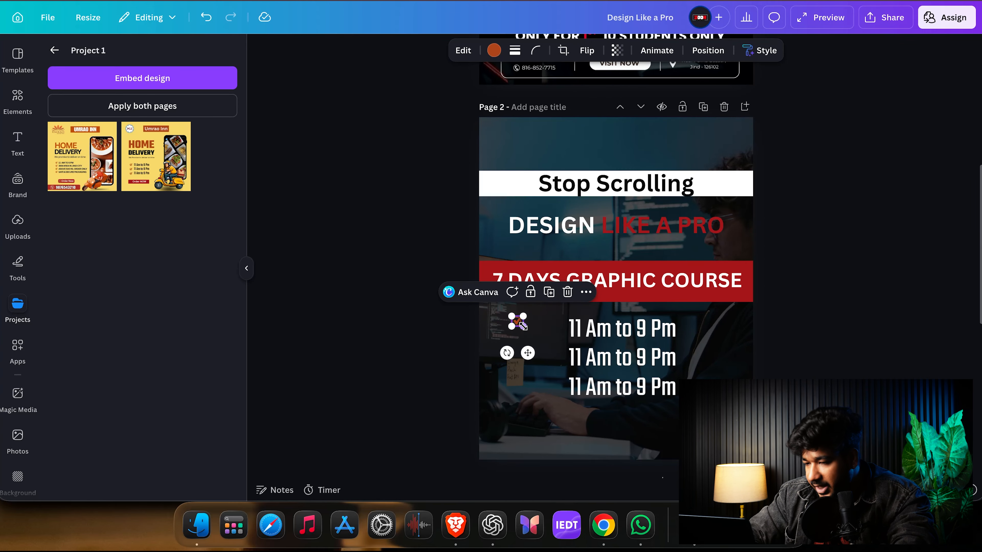
drag(524, 326, 543, 328)
click(543, 325)
Step: Recolour the tick icon on page 2 dark red and duplicate it beside the second and third text lines
click(494, 51)
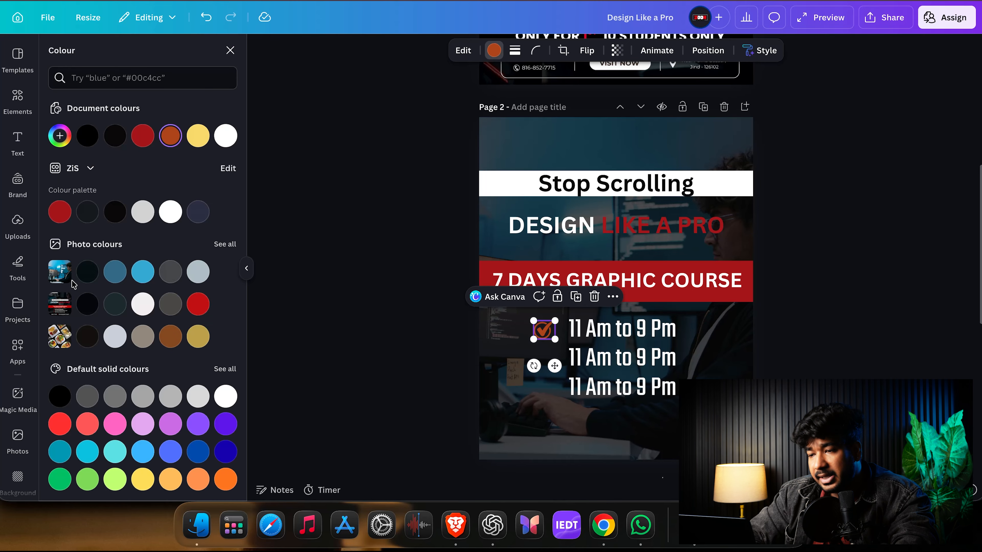
click(59, 216)
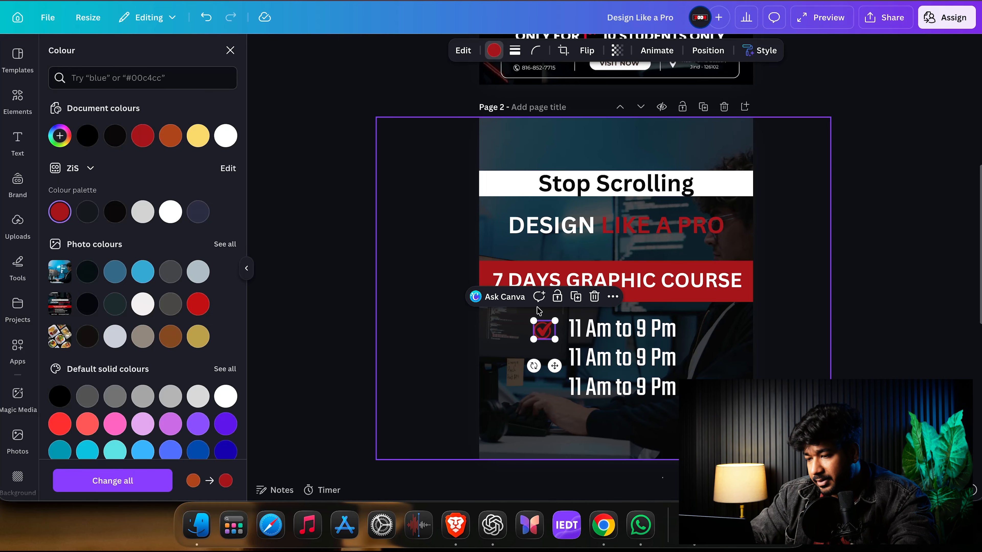
drag(547, 331, 546, 382)
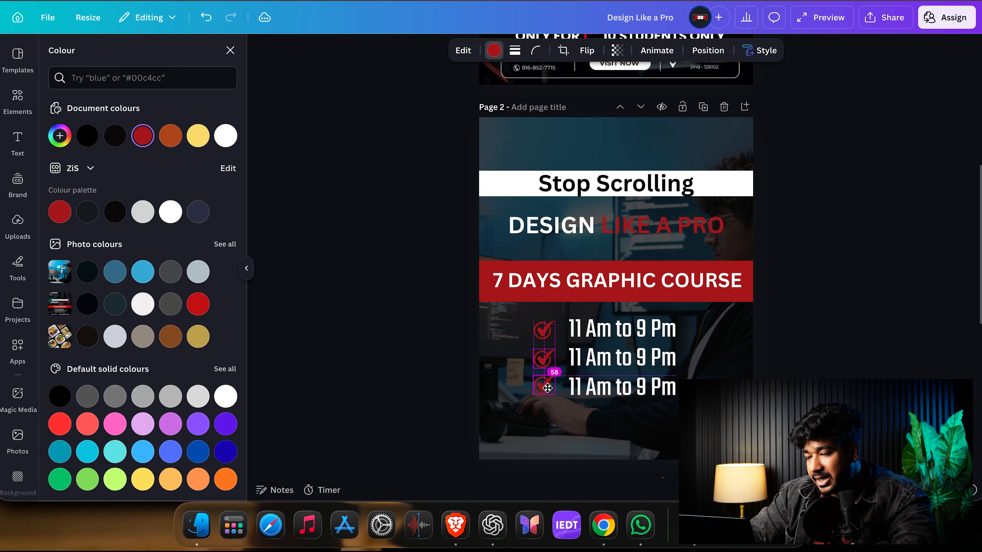
drag(547, 387, 547, 388)
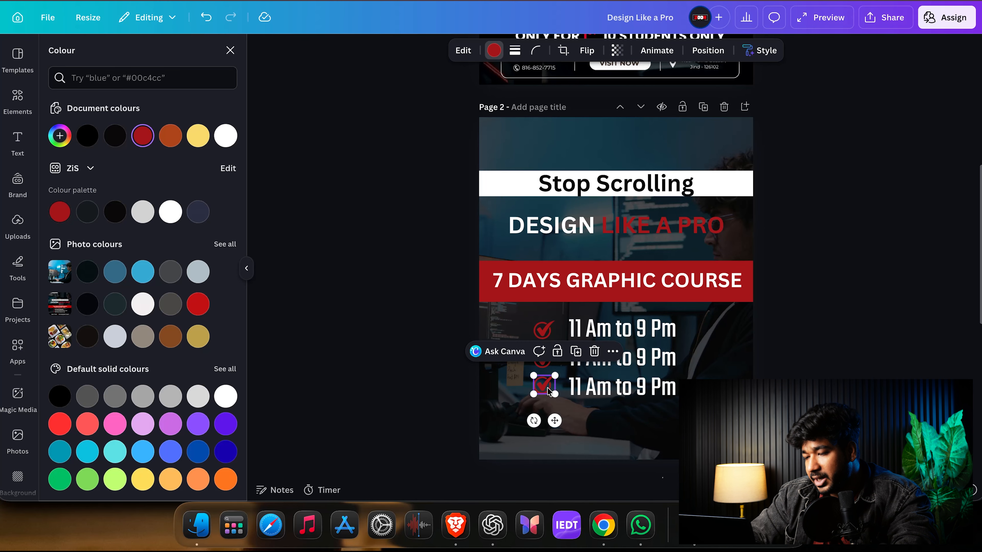
click(827, 375)
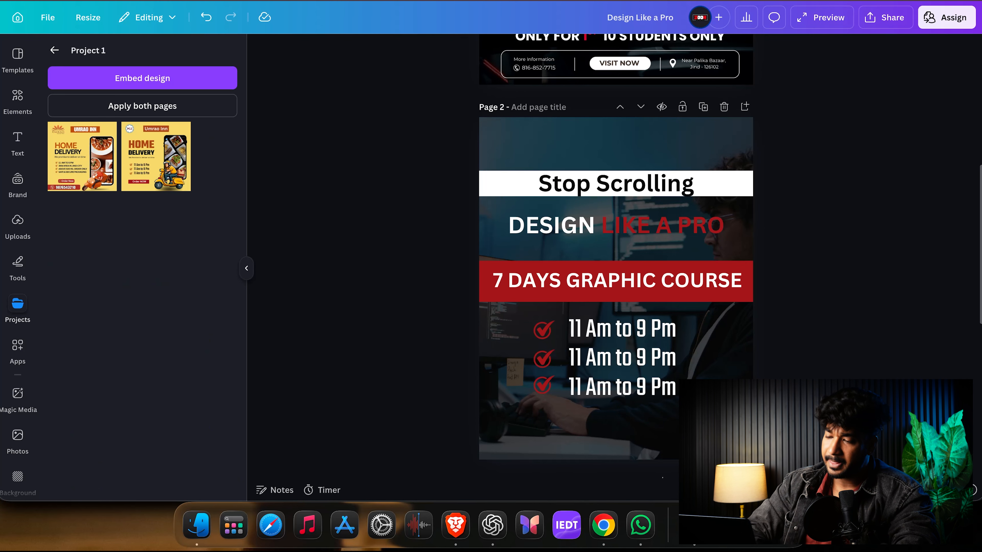
Step: Add a text box on page 2, place it below the three ticked lines and enlarge it to about font size 133
scroll(615, 255, down, 10)
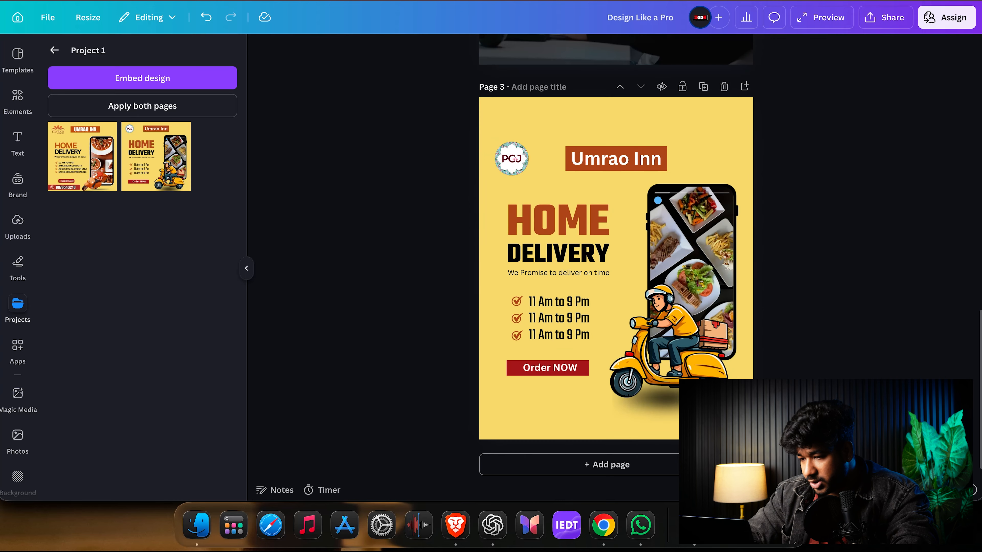
scroll(616, 255, up, 12)
scroll(616, 255, up, 7)
scroll(616, 255, down, 5)
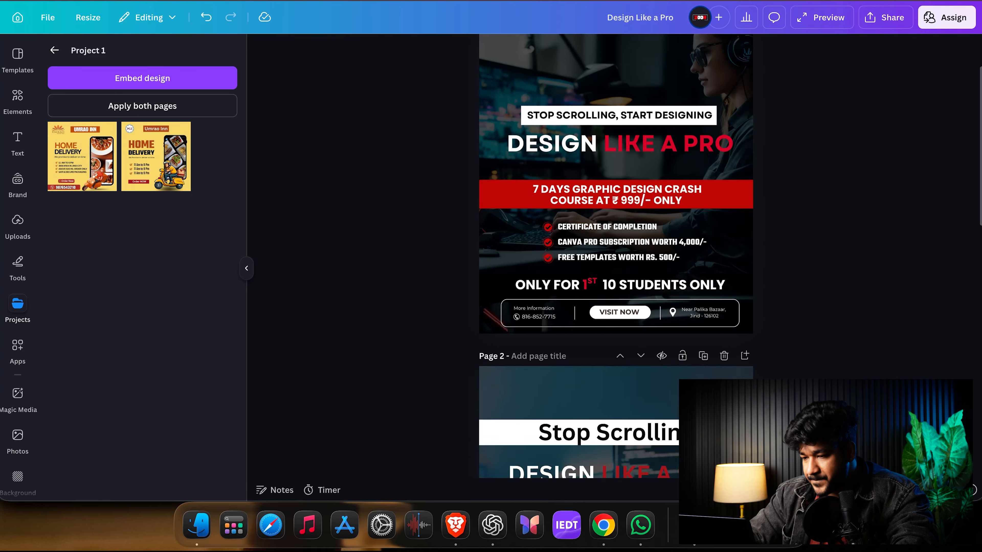
scroll(616, 255, up, 1)
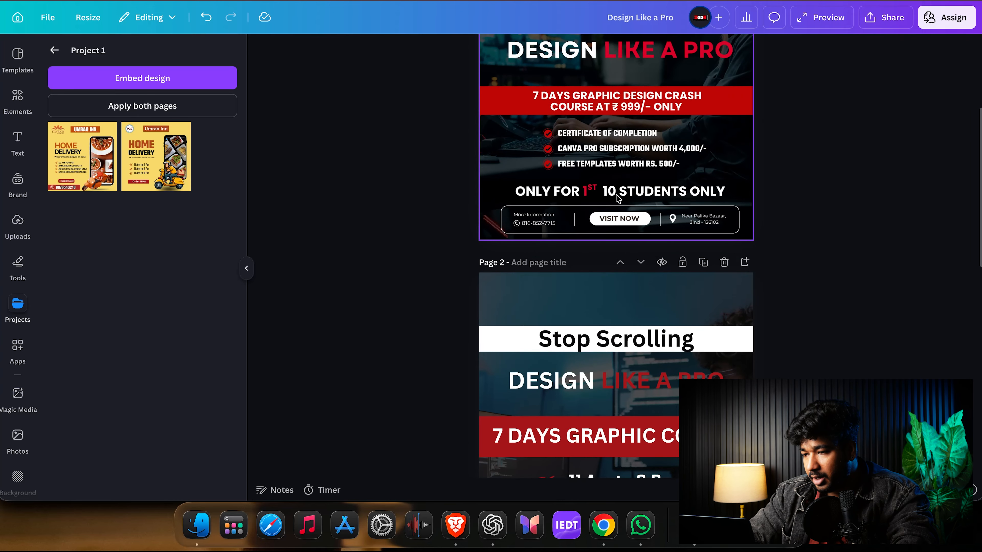
scroll(633, 198, down, 15)
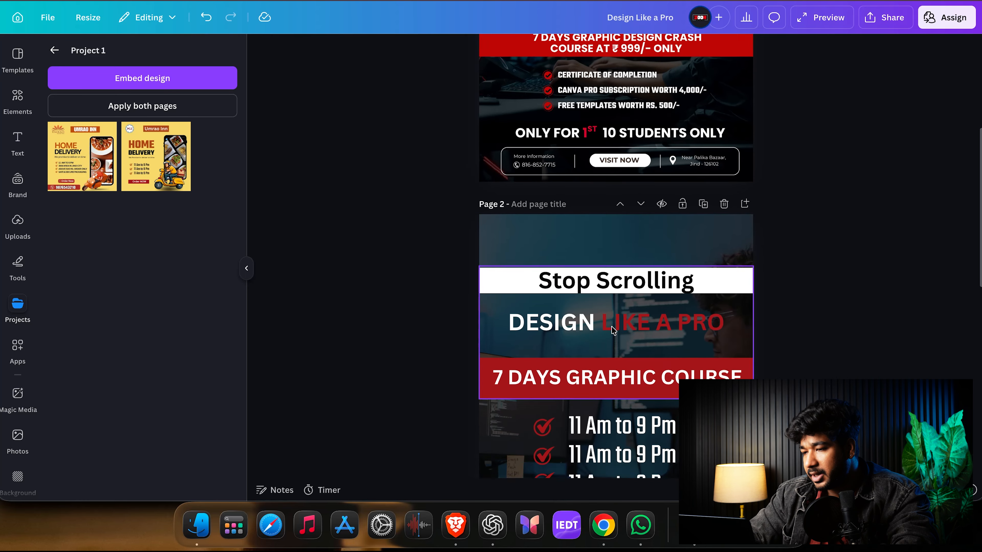
scroll(612, 331, up, 10)
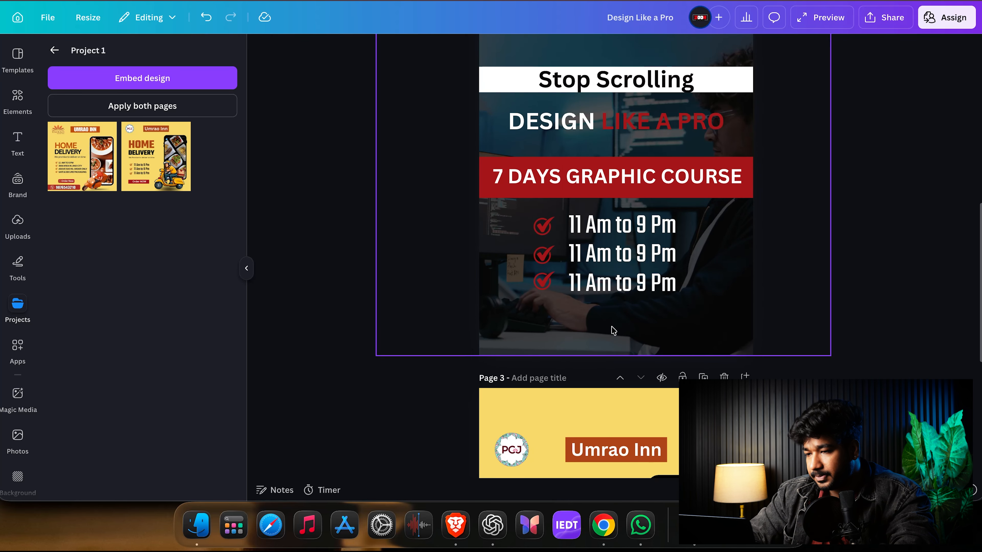
key(t)
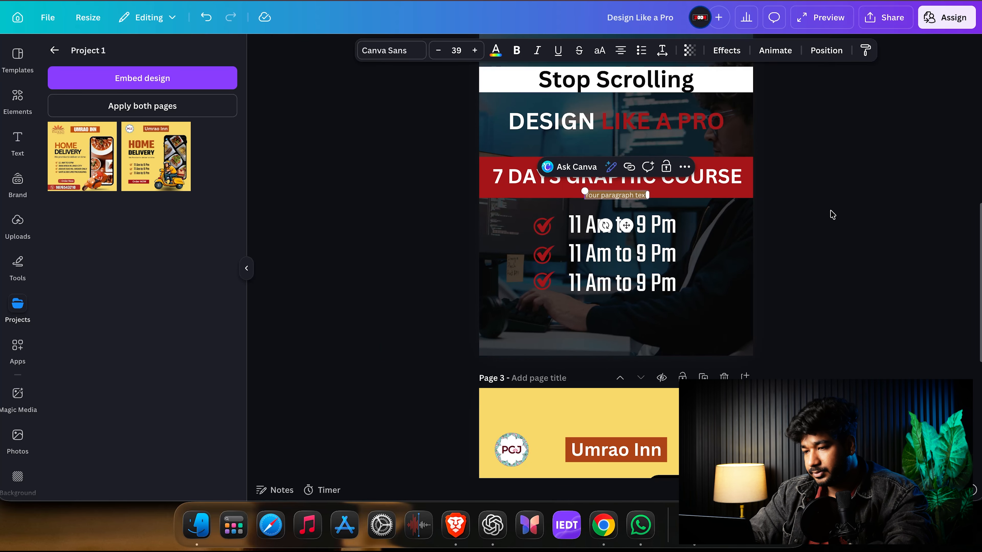
click(832, 215)
drag(631, 201, 675, 336)
Step: Replace the new text box's placeholder with "Only for 1st", with "st" as superscript
double_click(672, 329)
key(BackSpace)
text(Only for 1st)
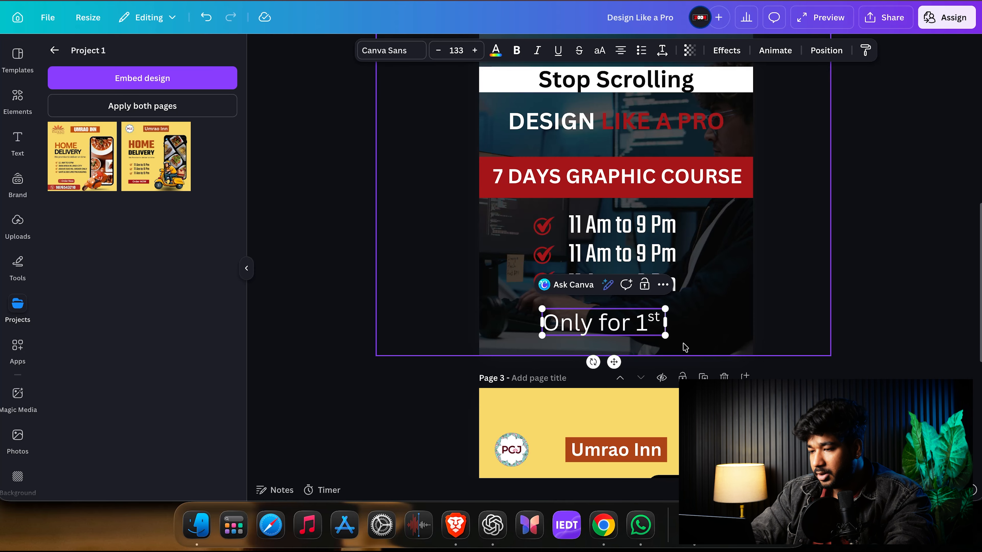
Step: Extend the "Only for 1st" line on page 2 with "10 Students" in normal, non-superscript text
click(661, 53)
click(655, 223)
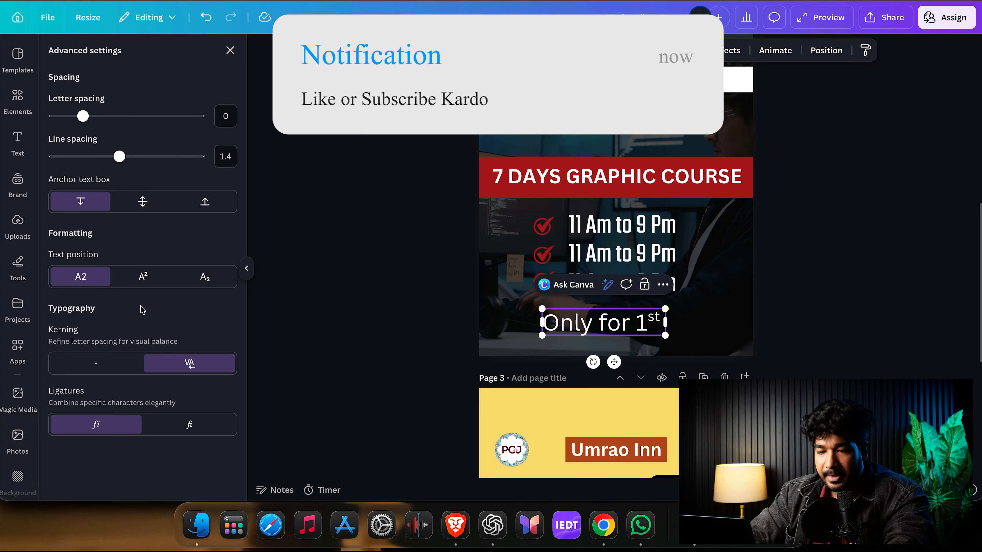
click(547, 169)
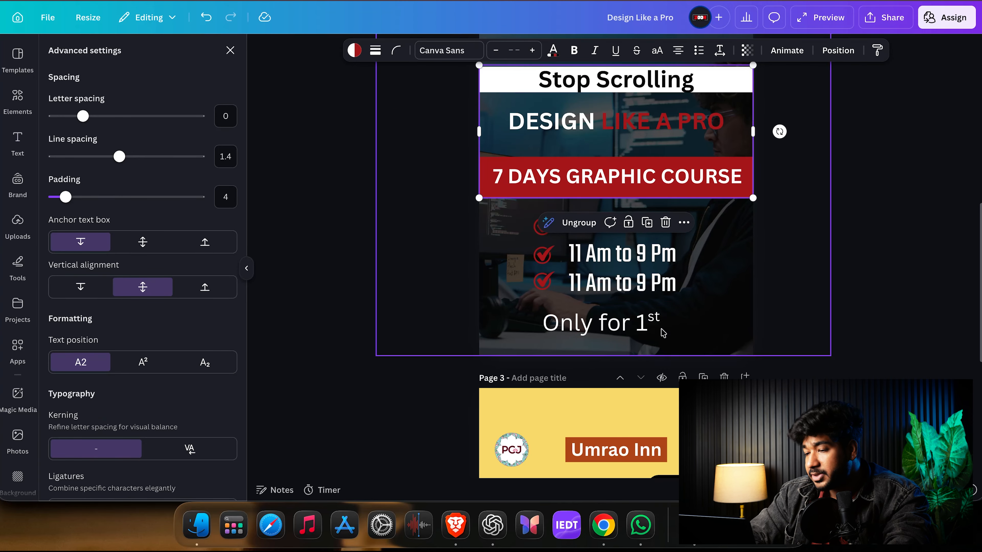
click(653, 322)
click(662, 322)
key(super+.)
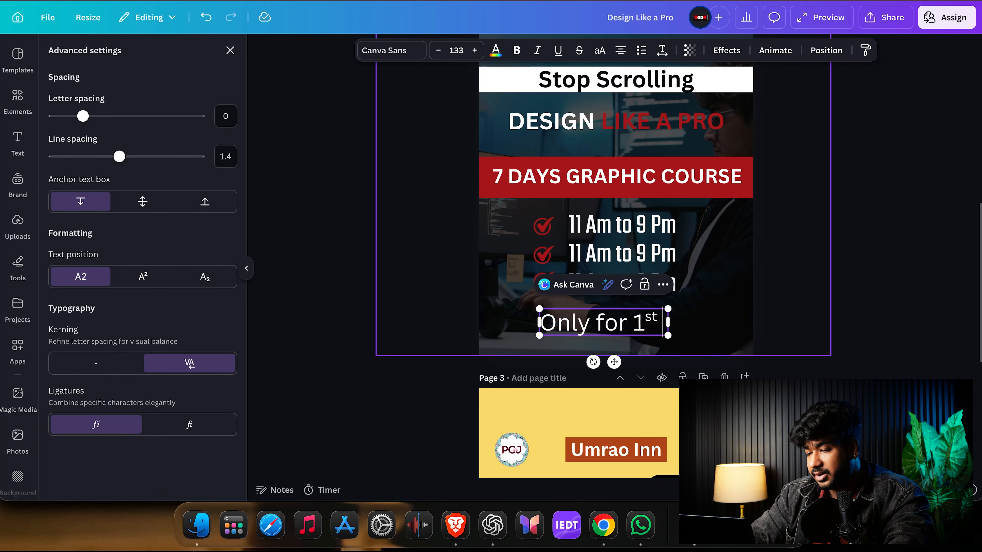
text(10 St)
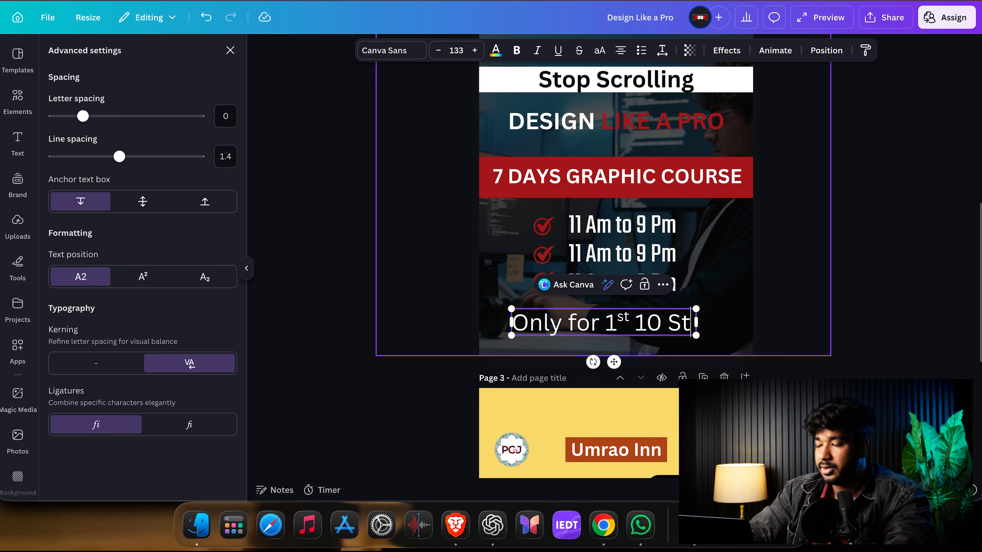
text(udents)
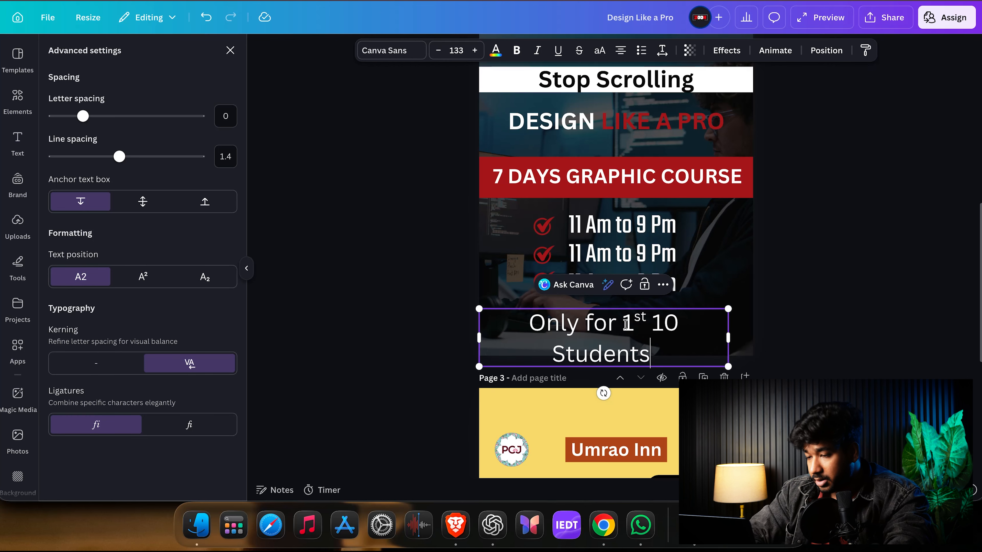
Step: Recolour "1st" dark red and widen the text box to the page width so the text fits on one line
drag(645, 319, 621, 320)
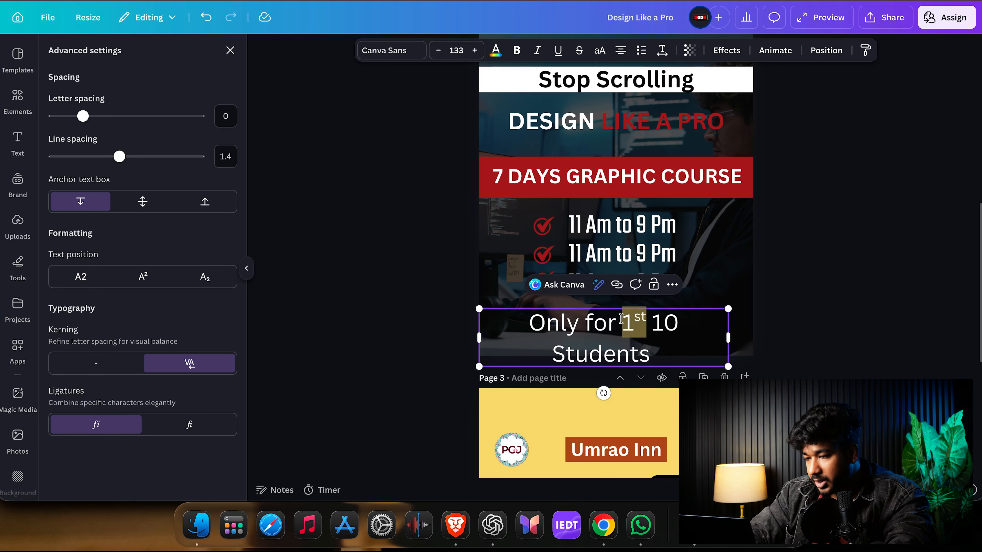
click(494, 49)
click(52, 216)
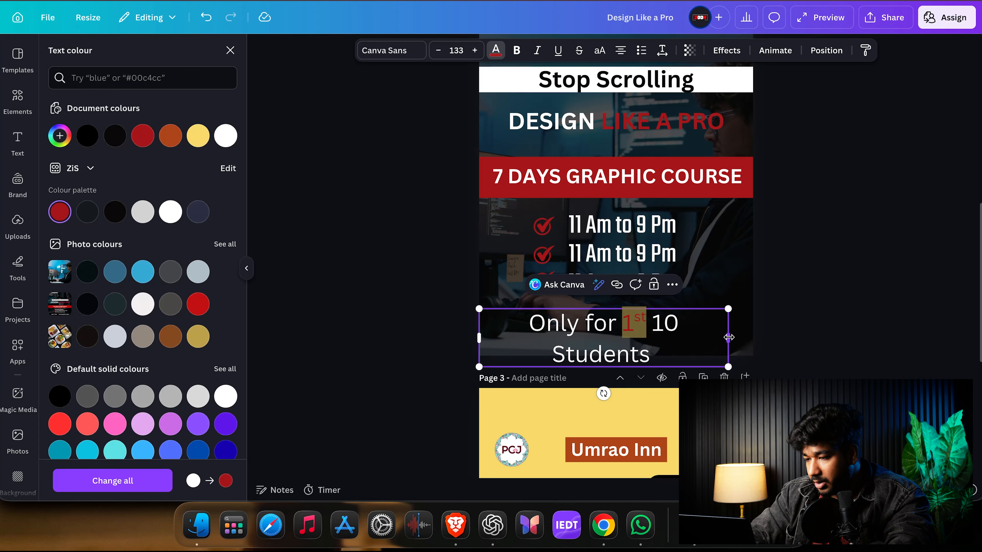
drag(728, 337, 754, 336)
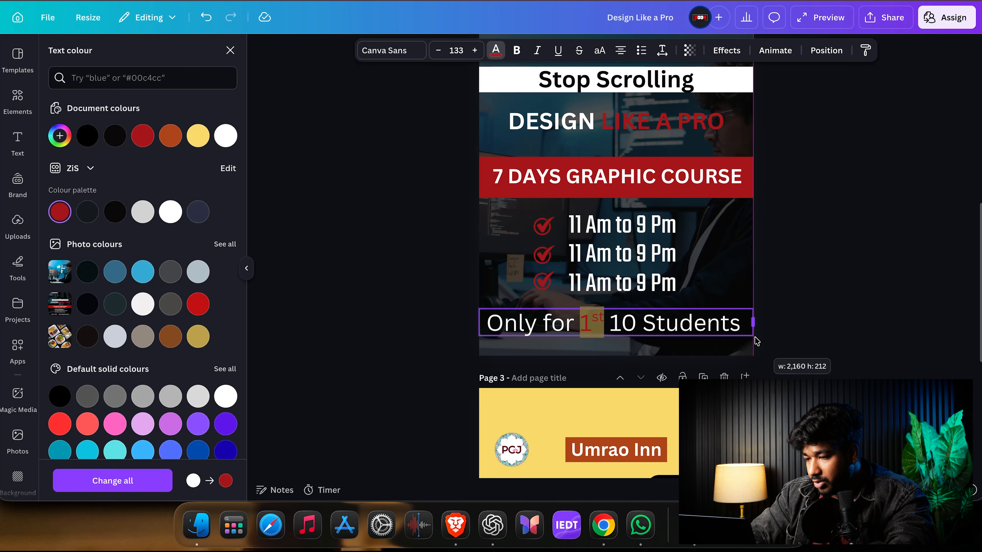
click(857, 331)
Step: Change the font of the "Only for 1st 10 Students" line to Teko
click(731, 326)
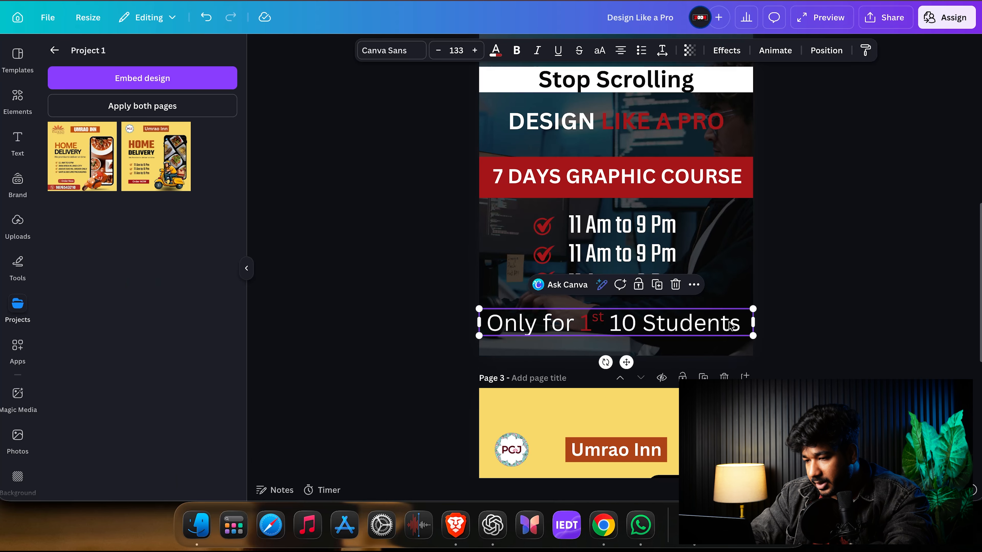
click(395, 56)
click(75, 340)
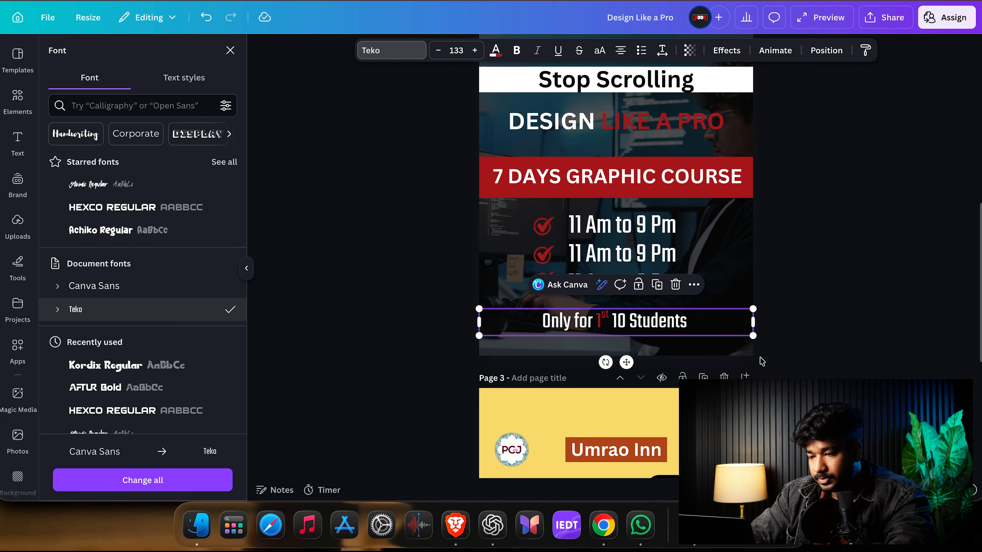
Step: Shrink the "Only for 1st 10 Students" line to font size 101 and centre it just below the three ticked lines
drag(752, 336, 688, 330)
click(609, 339)
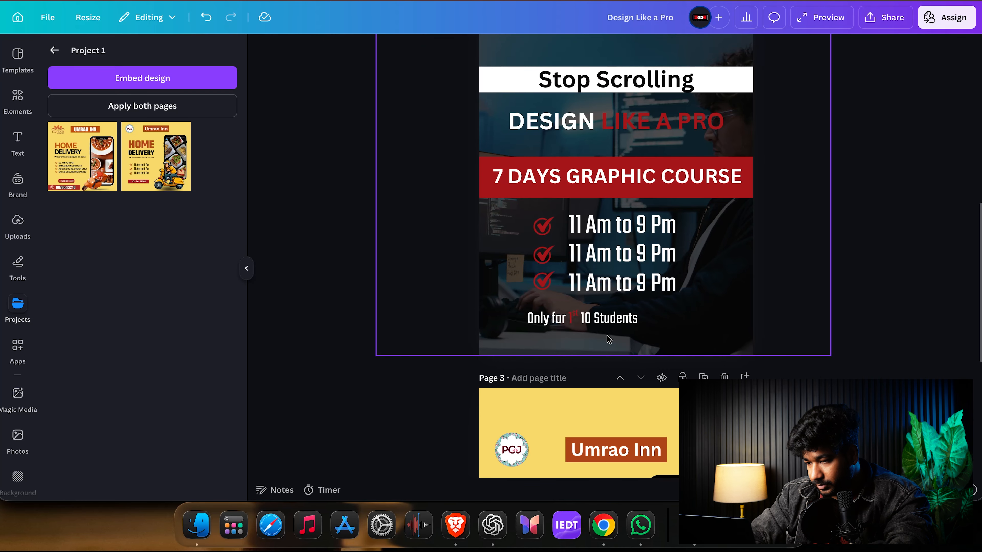
drag(609, 325, 641, 308)
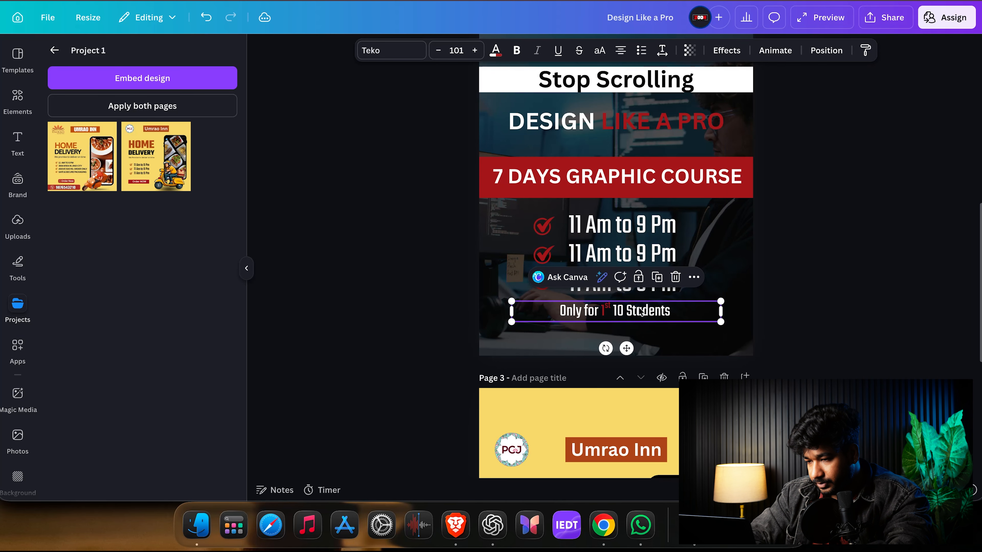
click(796, 315)
Step: Compare the page 2 layout with the reference poster on page 1
scroll(797, 315, down, 7)
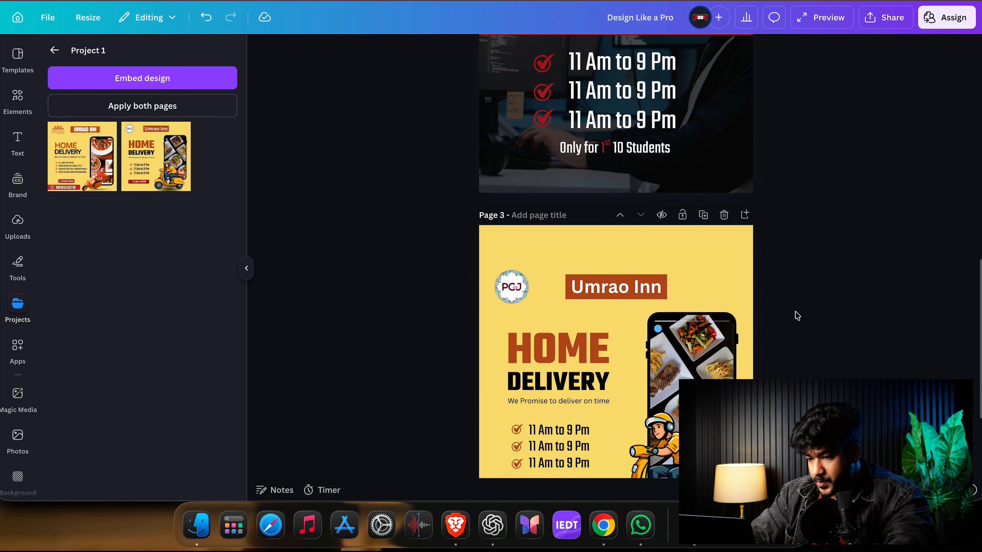
scroll(797, 315, up, 12)
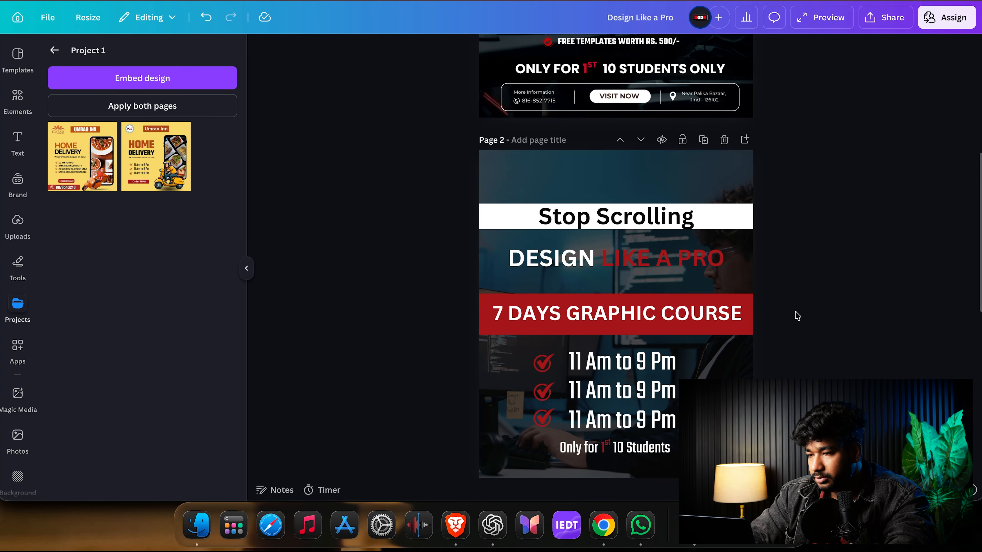
scroll(795, 314, down, 3)
scroll(788, 309, up, 6)
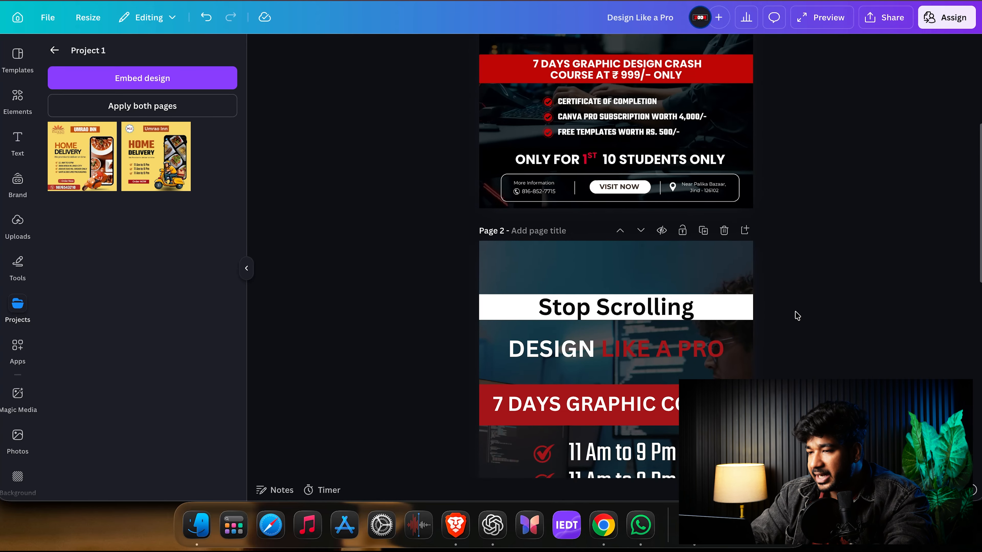
scroll(692, 169, up, 2)
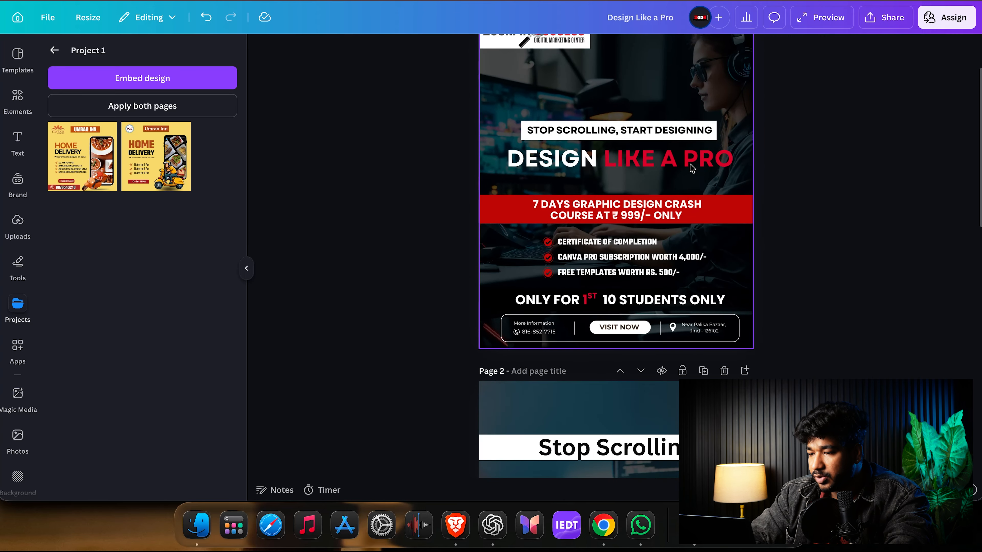
scroll(692, 168, up, 3)
scroll(691, 169, down, 20)
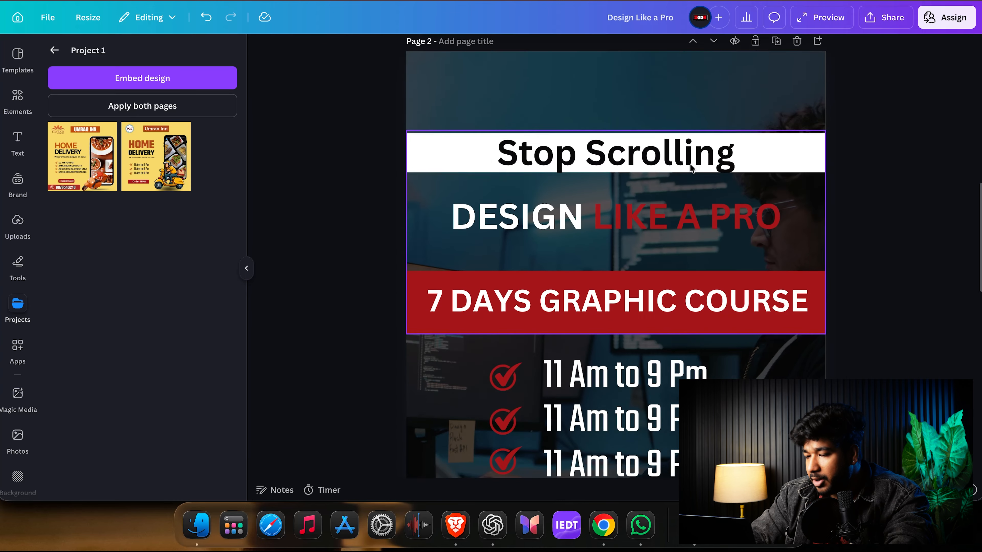
scroll(692, 169, up, 9)
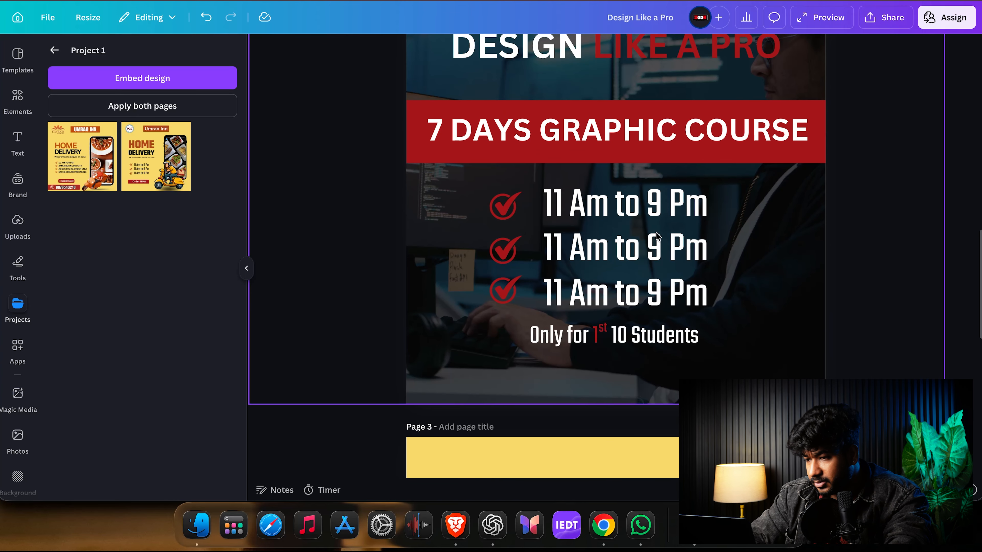
Step: Nudge the "Only for 1st 10 Students" line slightly up, spaced evenly below the tick icons and centred on the page
click(656, 338)
drag(656, 338, 656, 332)
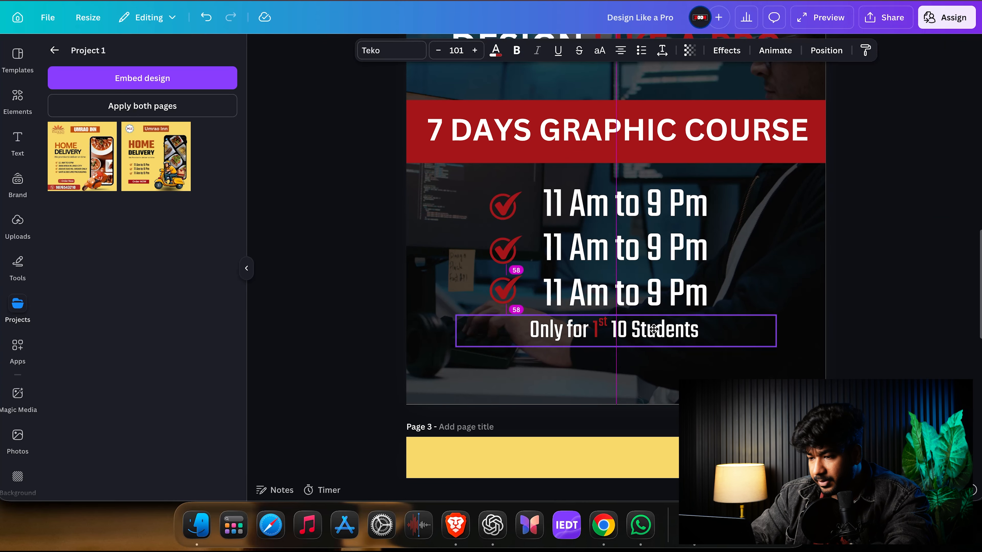
click(864, 329)
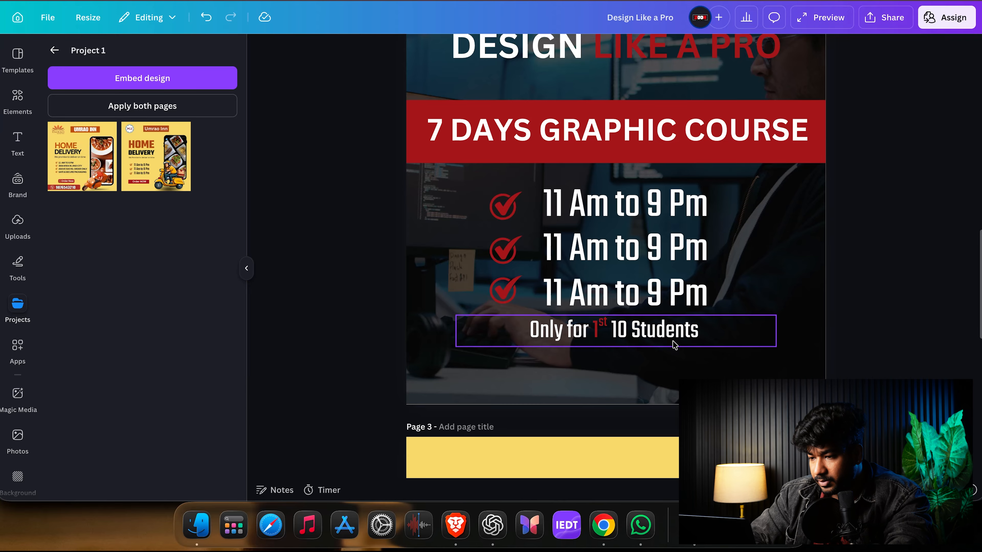
click(17, 97)
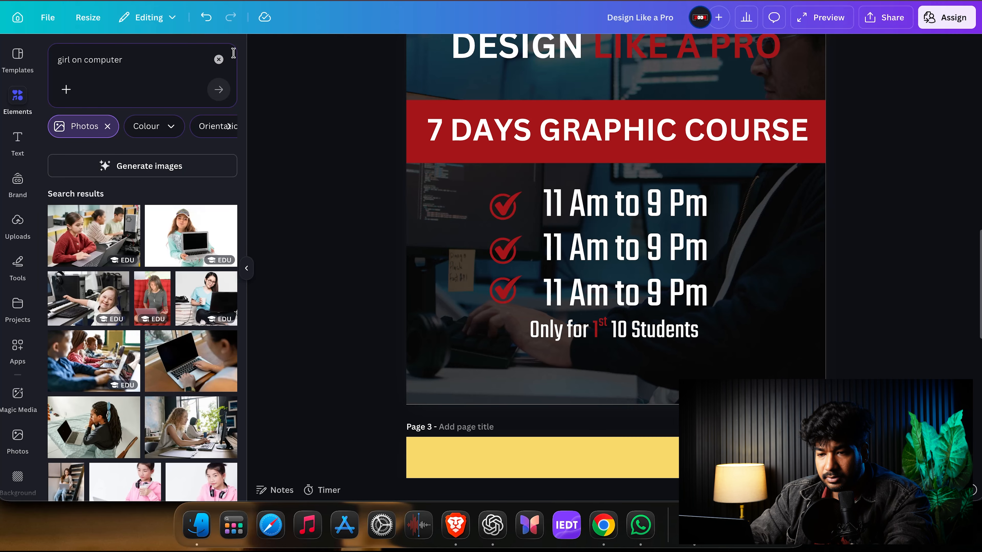
click(218, 59)
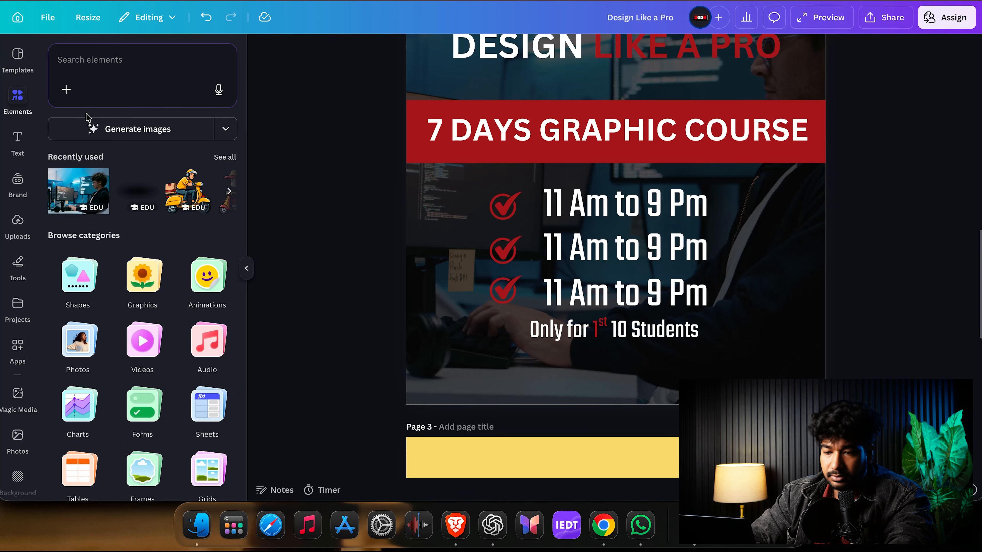
click(133, 55)
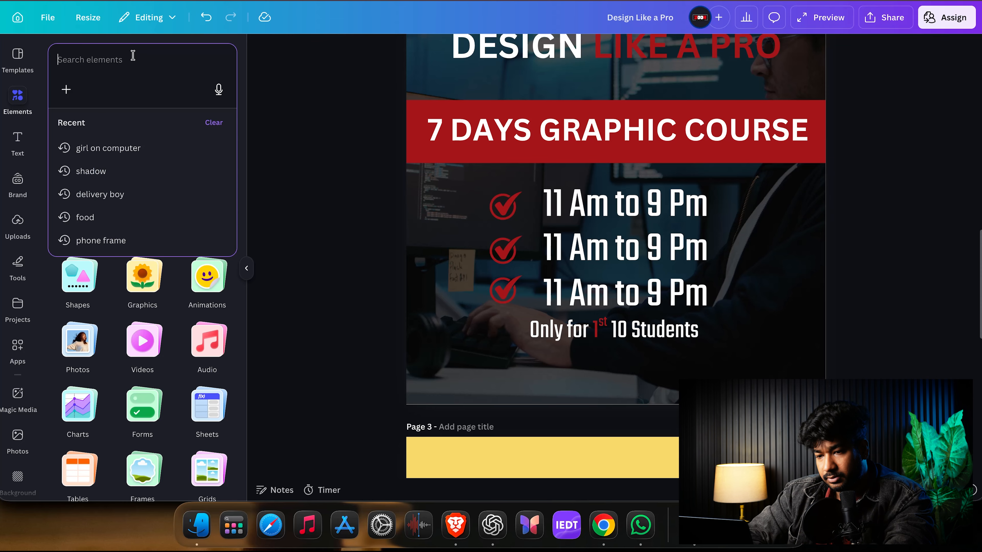
Step: Add a rectangle on page 2 and reshape it into a wide, flat bar centred below the "Only for 1st 10 Students" line
click(489, 384)
double_click(489, 385)
key(Escape)
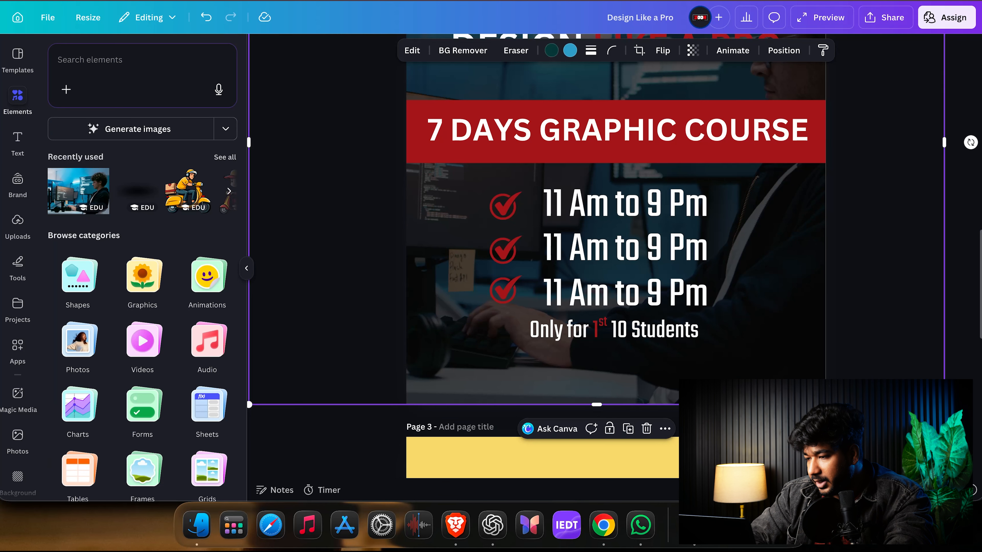
key(r)
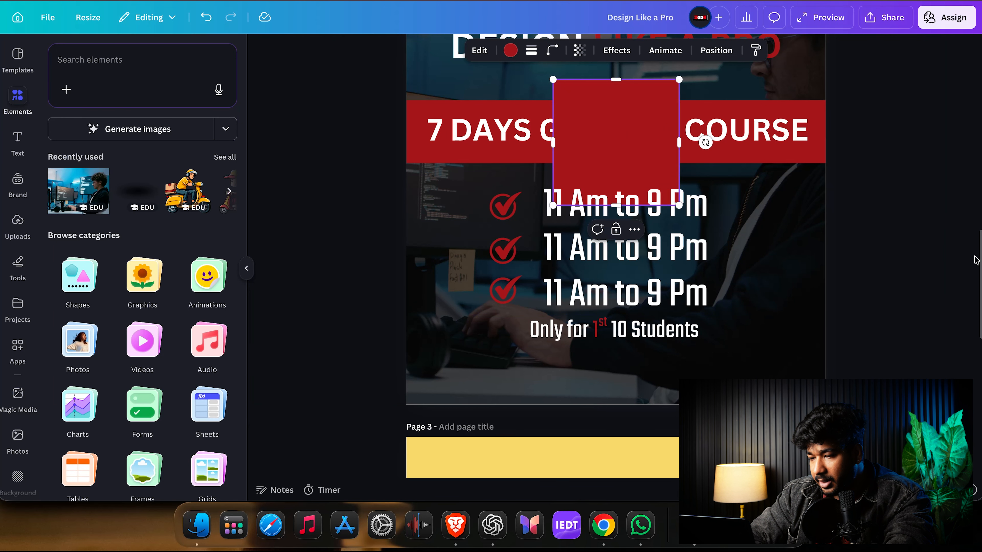
click(938, 279)
drag(662, 131, 820, 402)
drag(622, 466, 622, 390)
drag(665, 368, 663, 370)
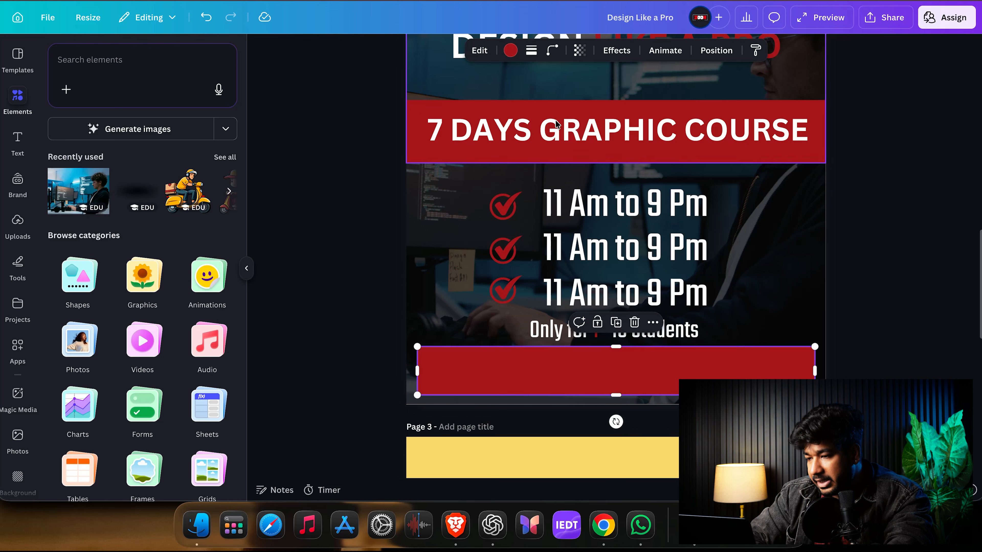
Step: Give the red bar a solid white border with a stroke weight of 28
click(531, 52)
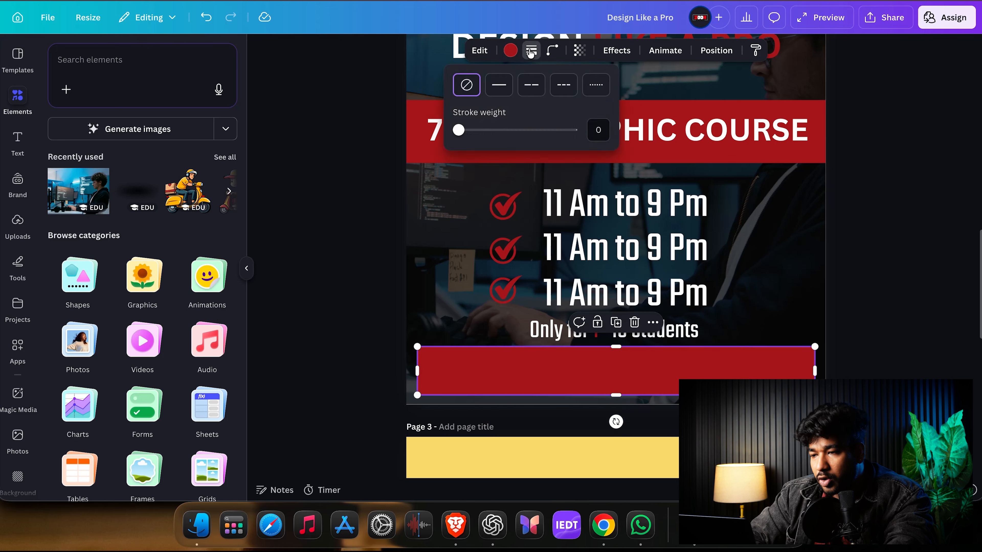
click(500, 87)
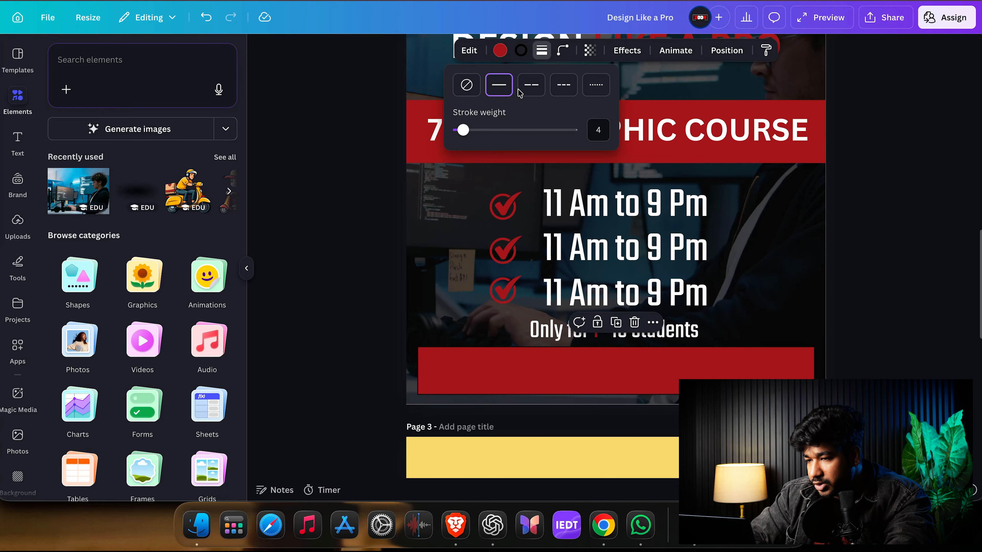
mouse_move(464, 129)
mouse_down()
mouse_move(499, 129)
mouse_move(491, 130)
mouse_up()
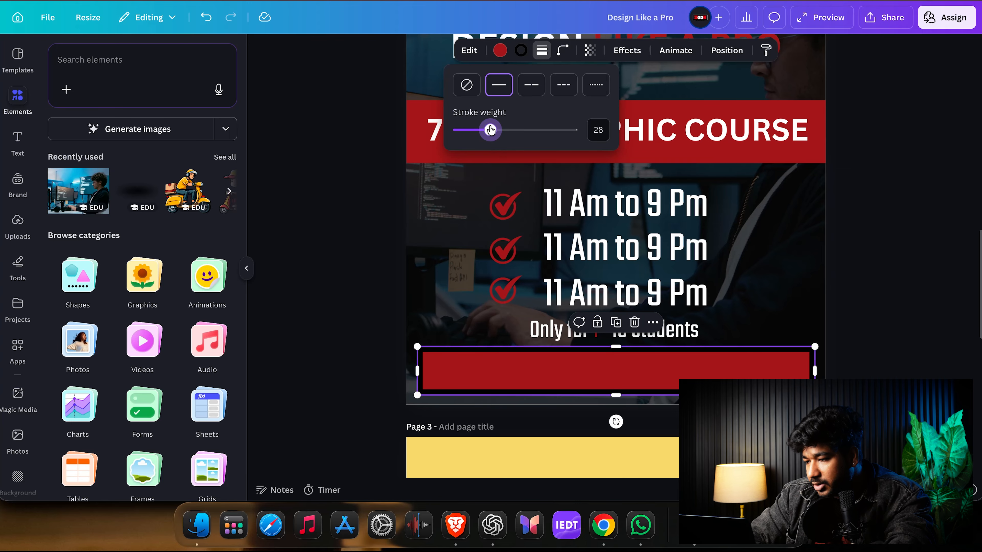
click(523, 52)
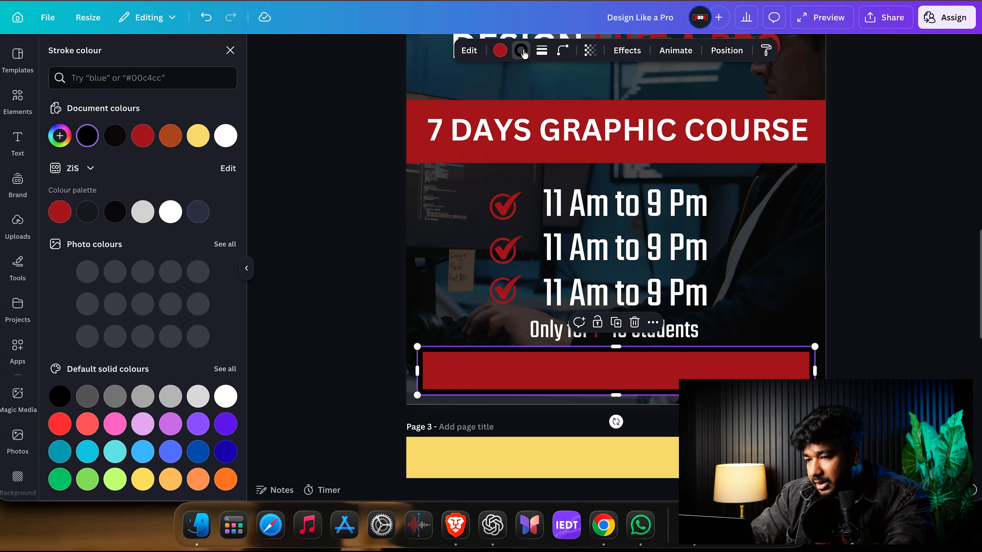
click(225, 135)
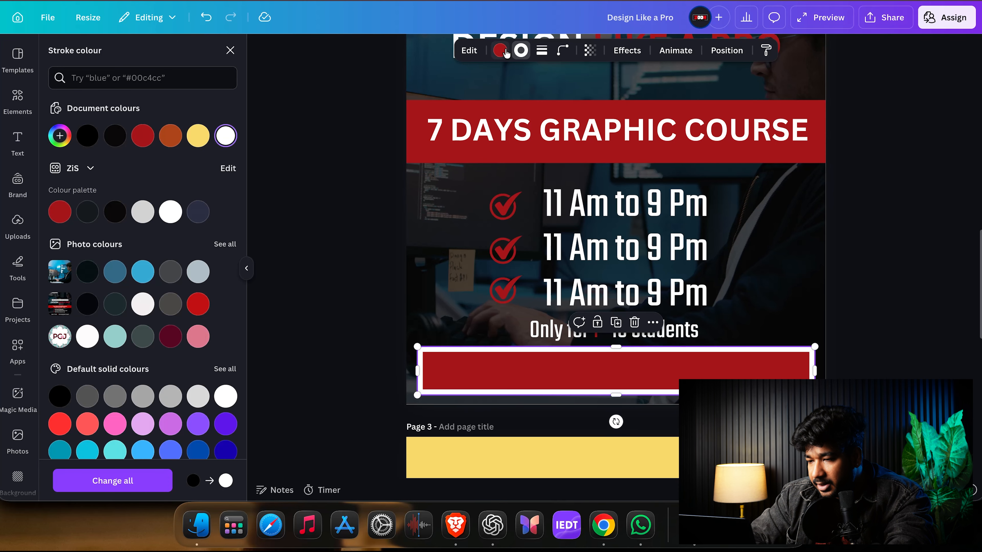
click(522, 51)
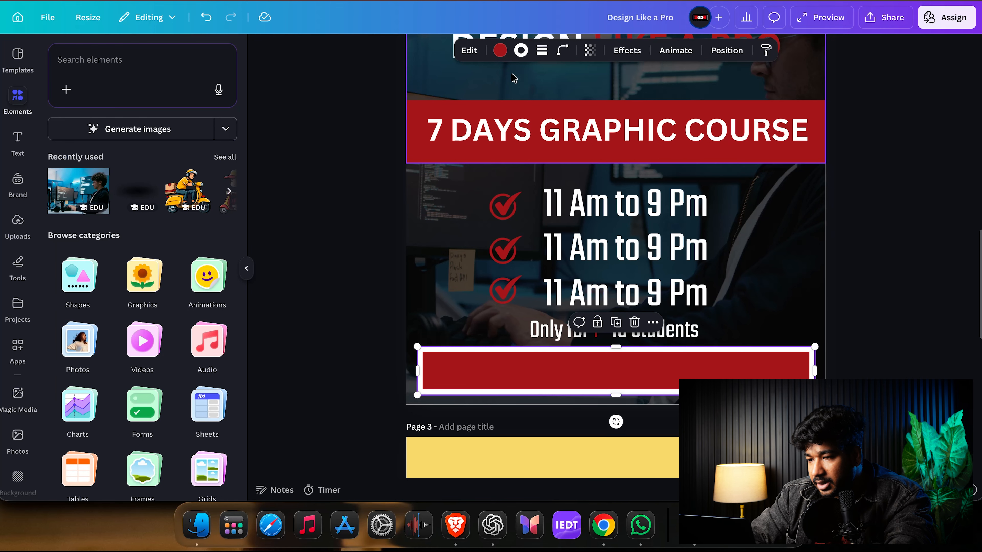
Step: Set the bar's border weight to 5 and its style to long dashes
click(542, 50)
drag(499, 129, 475, 135)
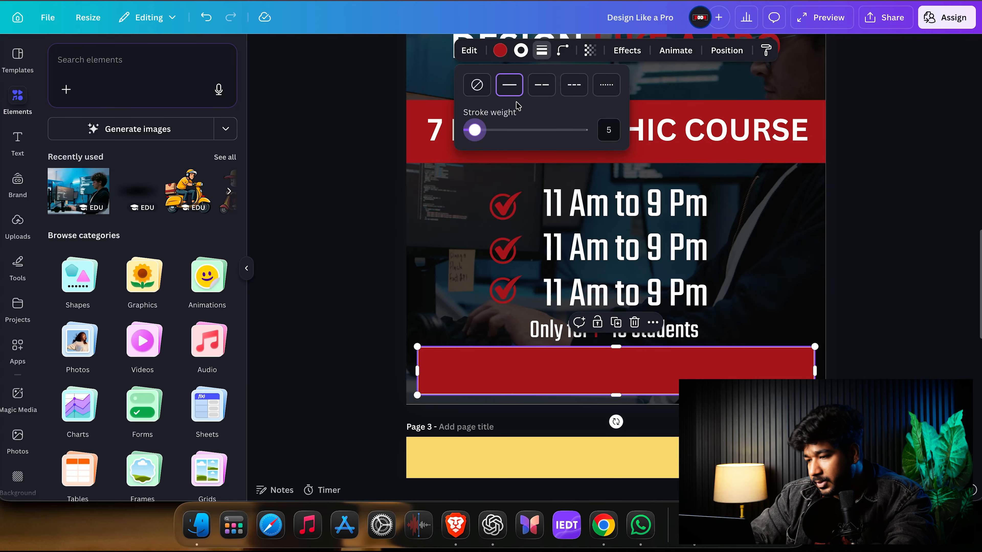
click(543, 87)
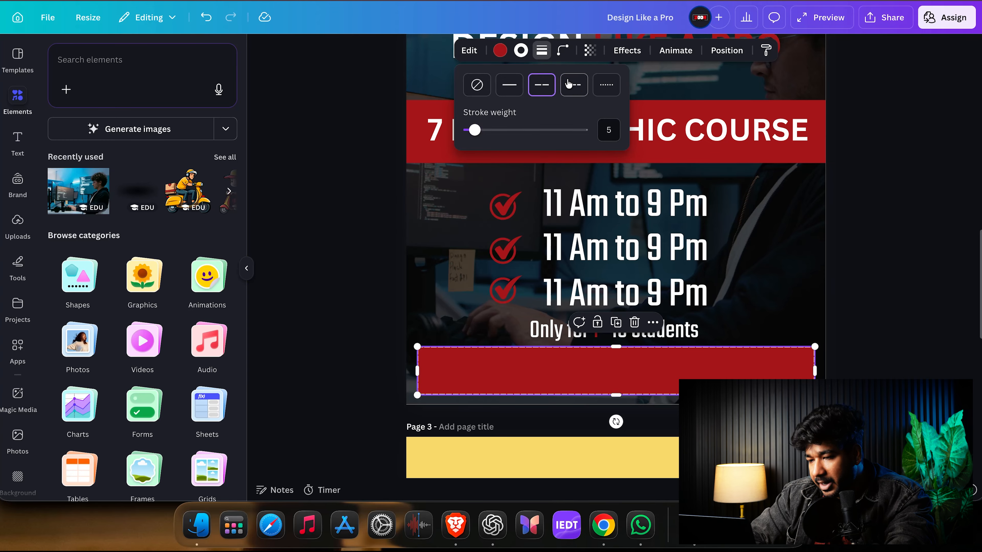
click(568, 83)
click(543, 86)
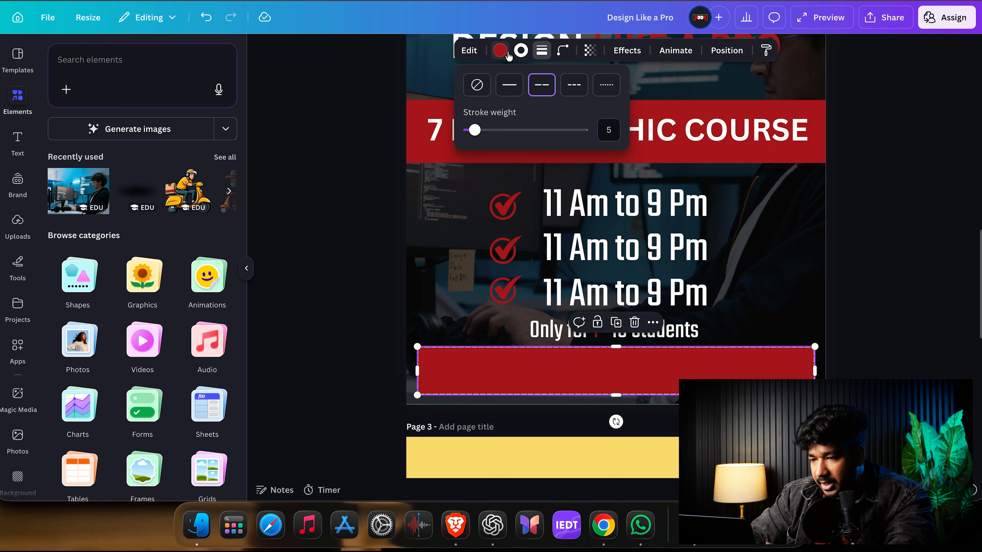
Step: Make the bottom bar's fill transparent so that only its dashed white outline remains
click(500, 51)
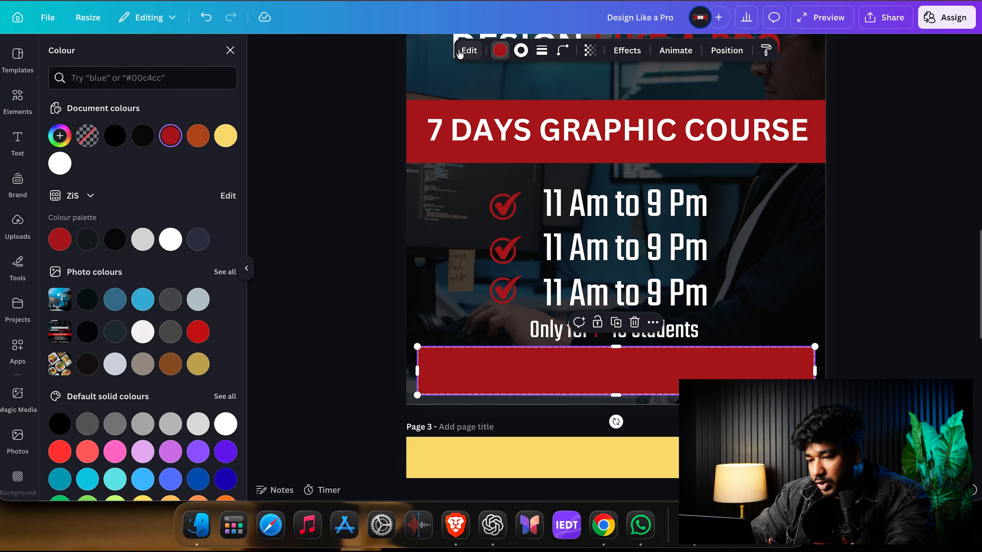
click(86, 141)
click(866, 350)
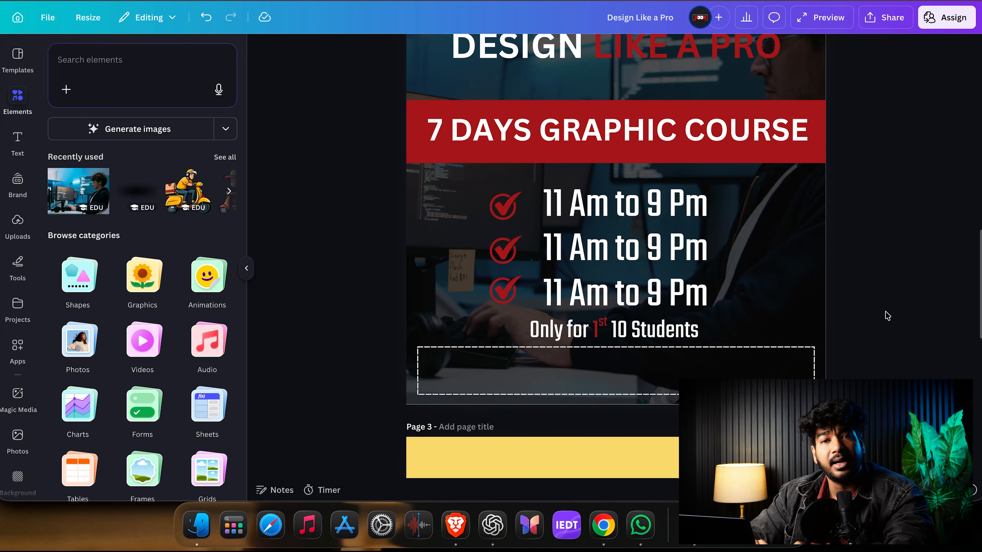
scroll(927, 333, up, 15)
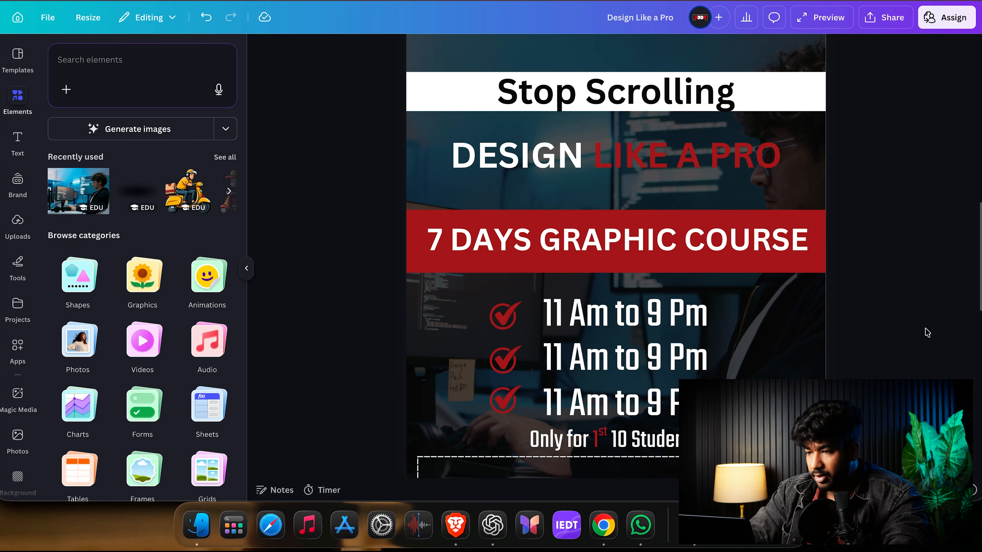
scroll(926, 333, up, 5)
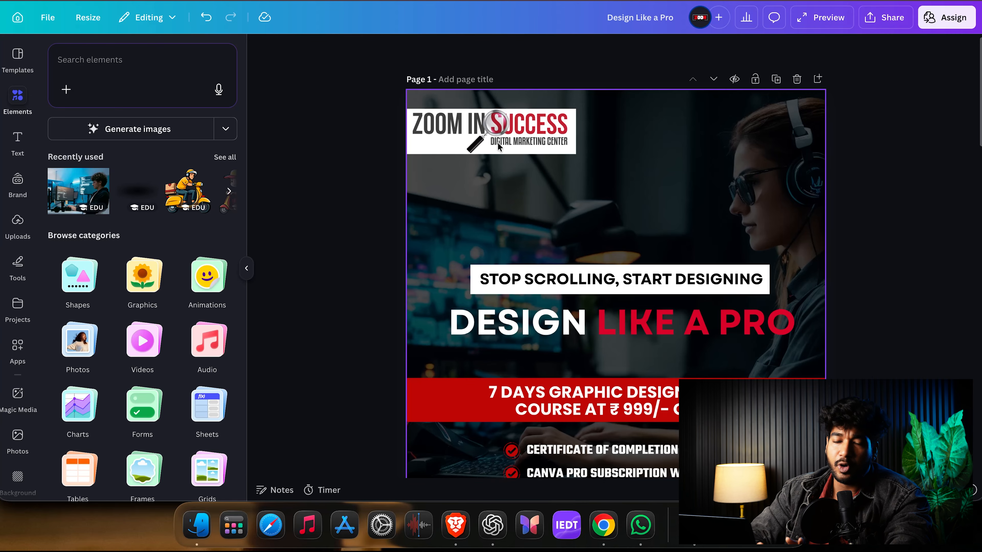
scroll(499, 147, down, 10)
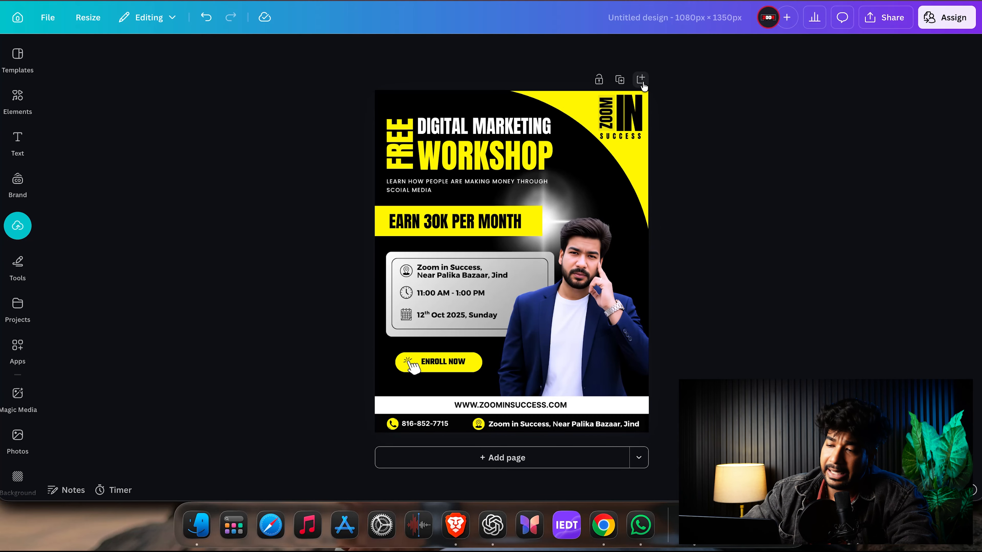
Step: Add a second page to the 1080 x 1350 px workshop poster design and set its background to the brand palette's near-black
click(503, 457)
scroll(630, 220, up, 3)
scroll(630, 222, up, 6)
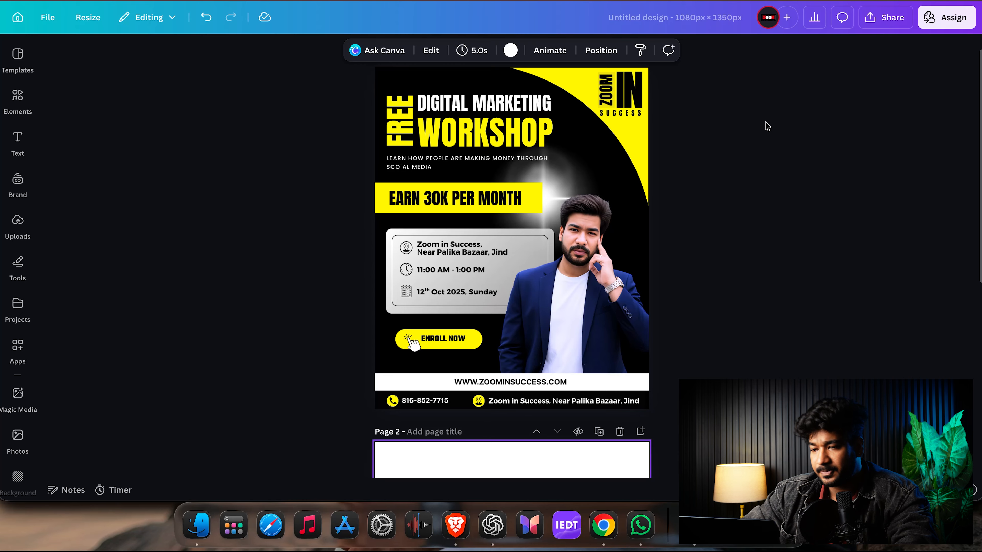
scroll(592, 253, down, 1)
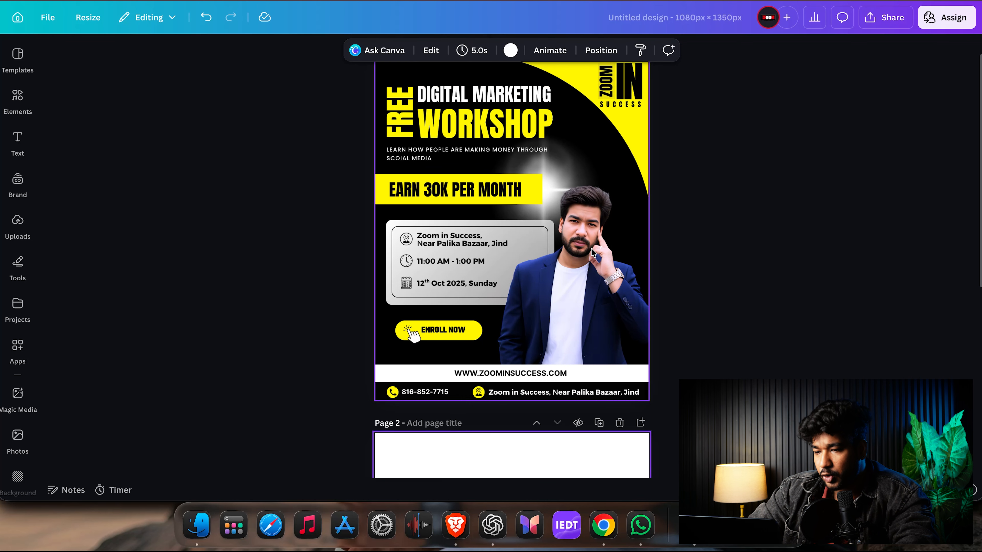
scroll(592, 252, down, 10)
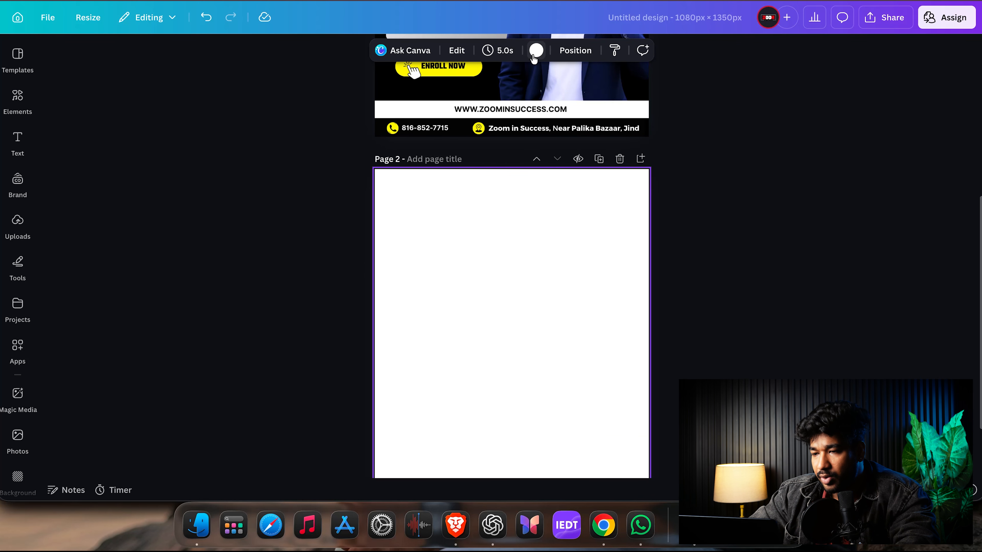
click(536, 50)
click(115, 216)
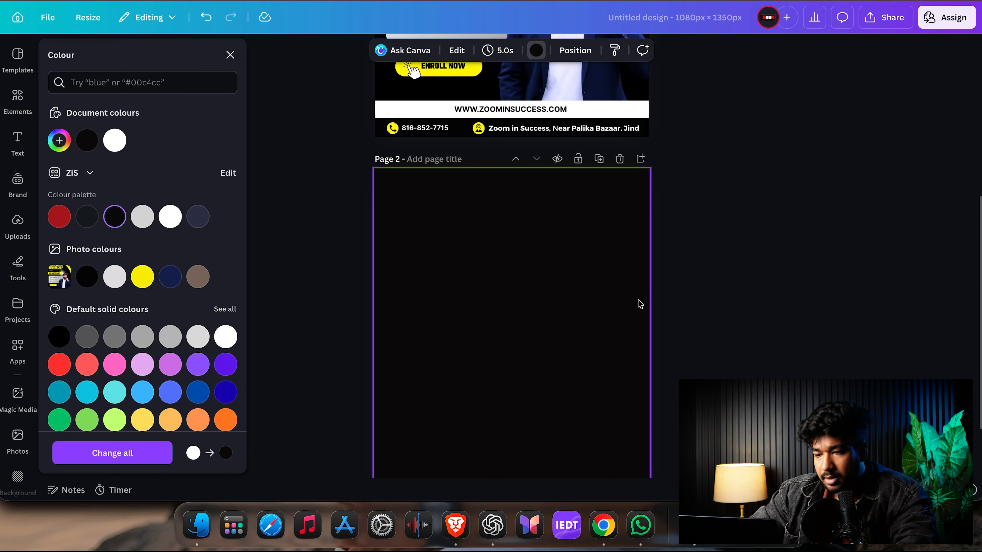
key(Escape)
key(Escape)
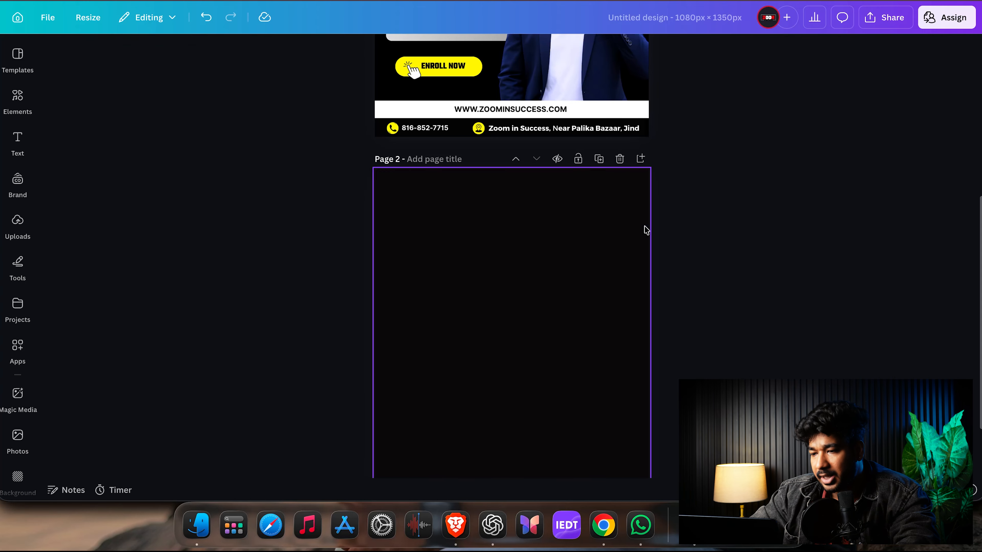
Step: Add a text box reading "Free" to page 2
scroll(646, 230, up, 7)
scroll(646, 230, up, 3)
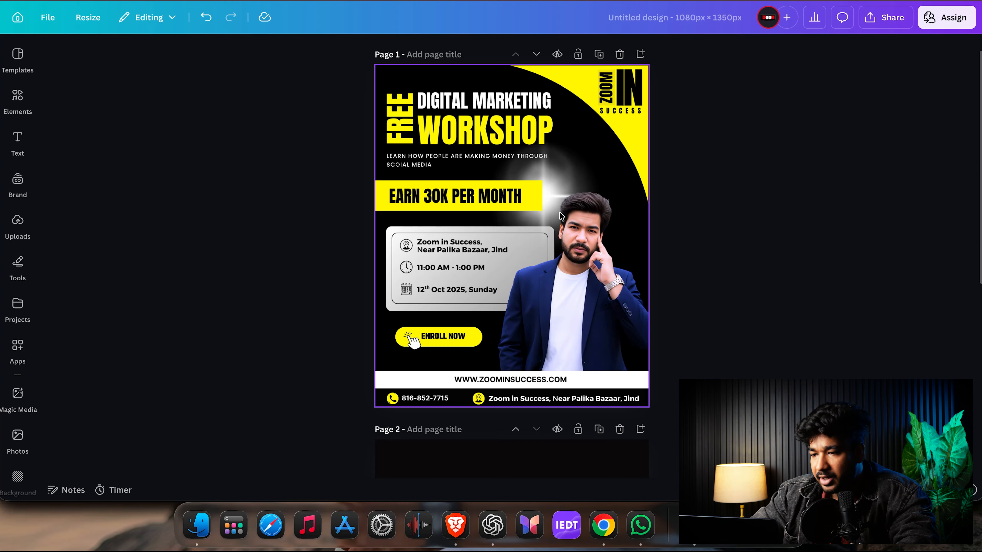
scroll(561, 216, down, 8)
text(text)
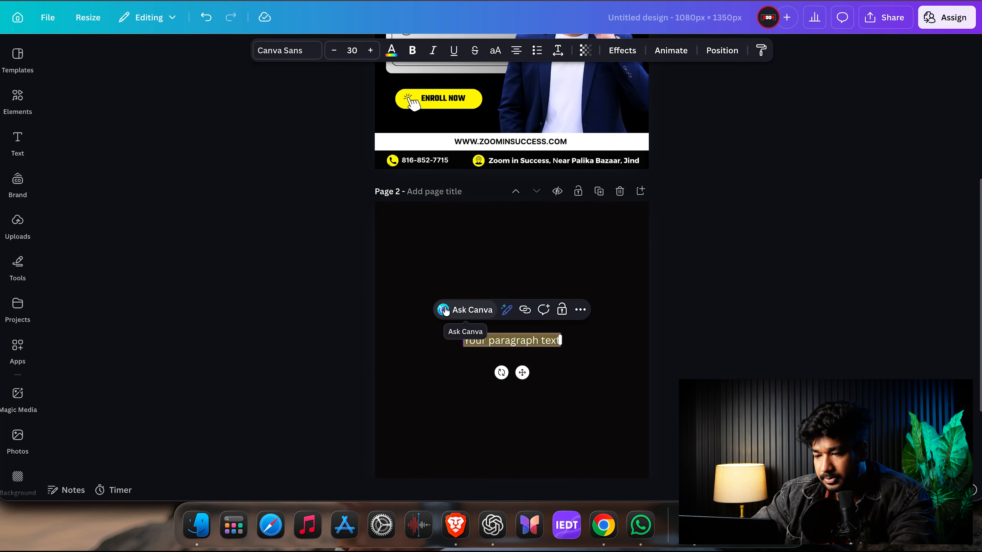
text(Free)
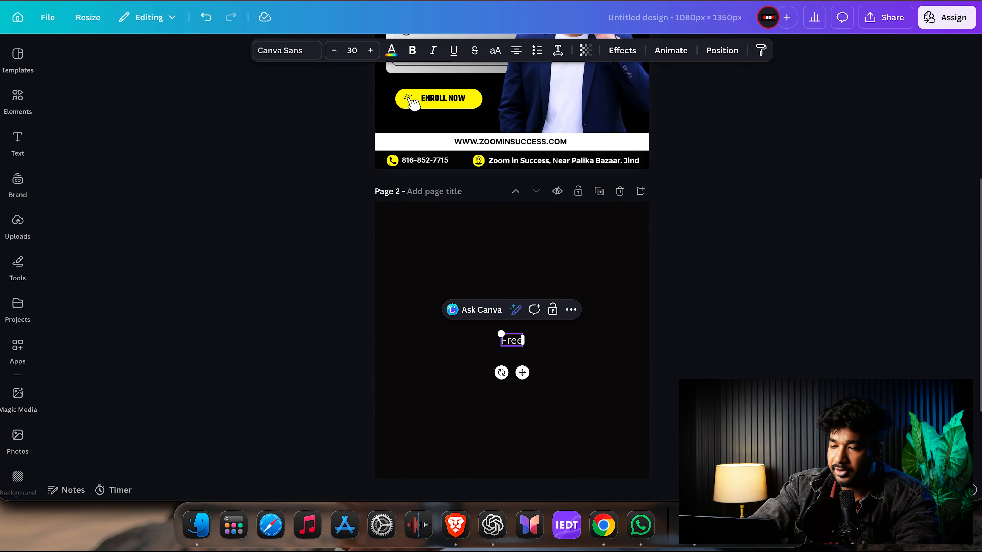
Step: Set the "Free" text in Anton, enlarge it to size 109 and make it all uppercase
key(super+a)
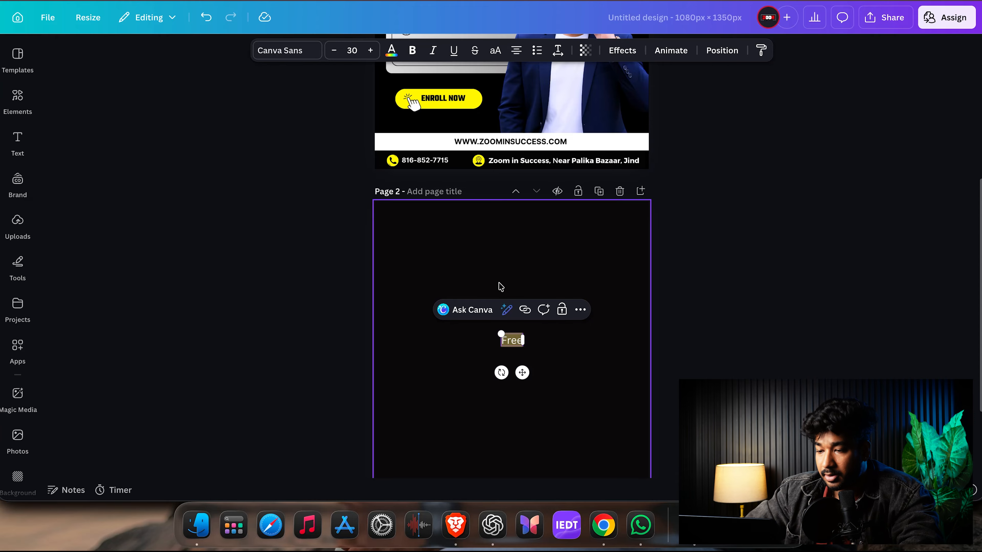
click(306, 50)
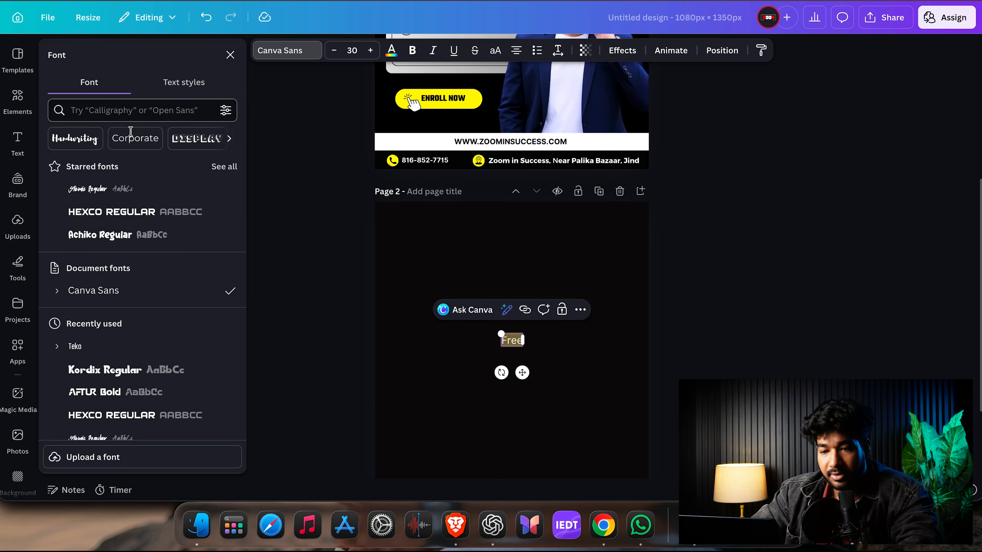
text(anton)
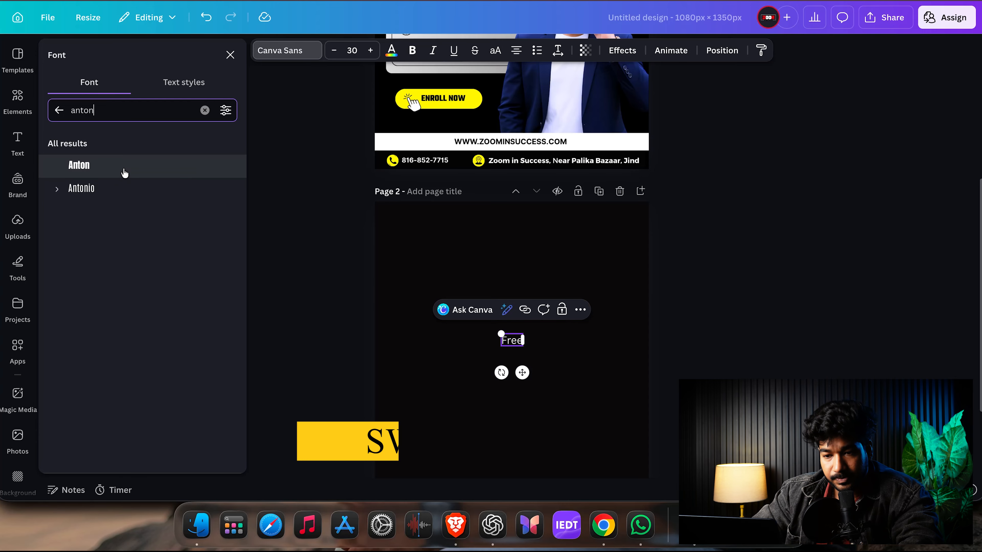
click(123, 168)
drag(523, 346, 567, 379)
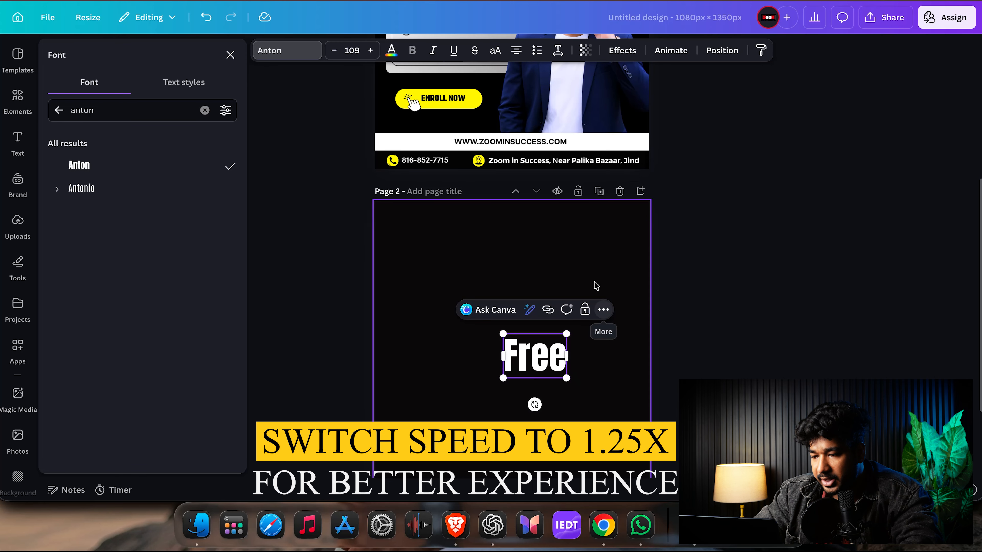
click(495, 51)
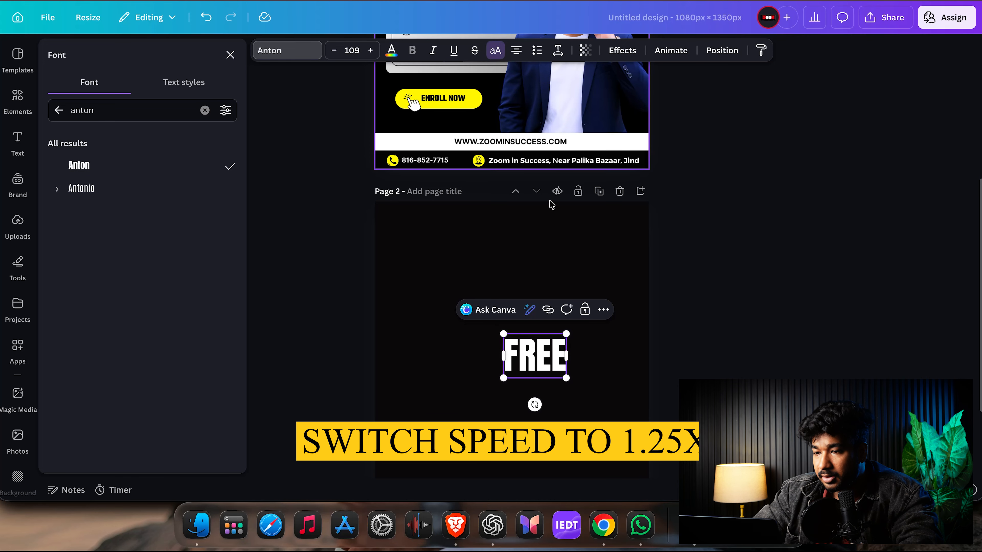
Step: Rotate the FREE text to read vertically upwards and move it near the page's upper-left corner
drag(534, 405, 583, 355)
scroll(551, 328, up, 5)
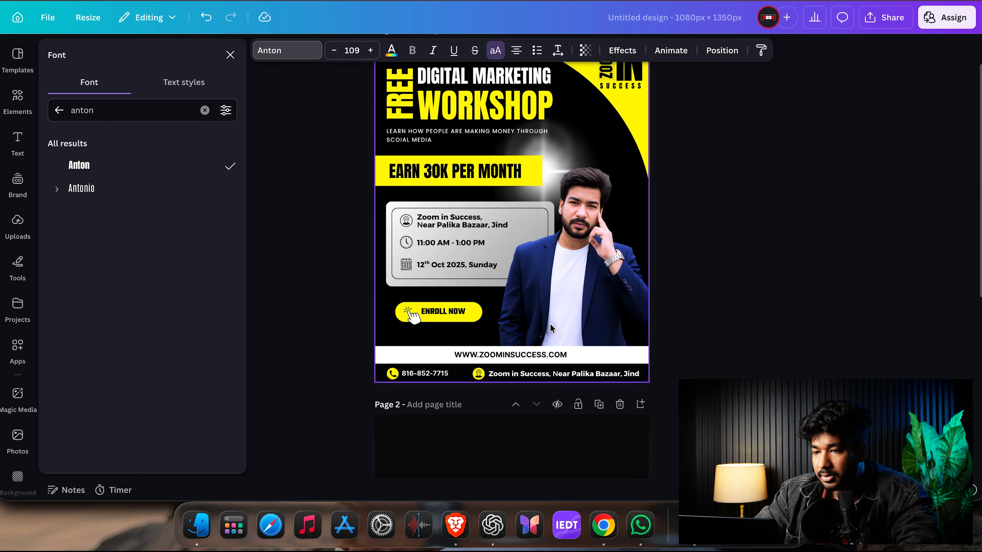
scroll(551, 328, down, 3)
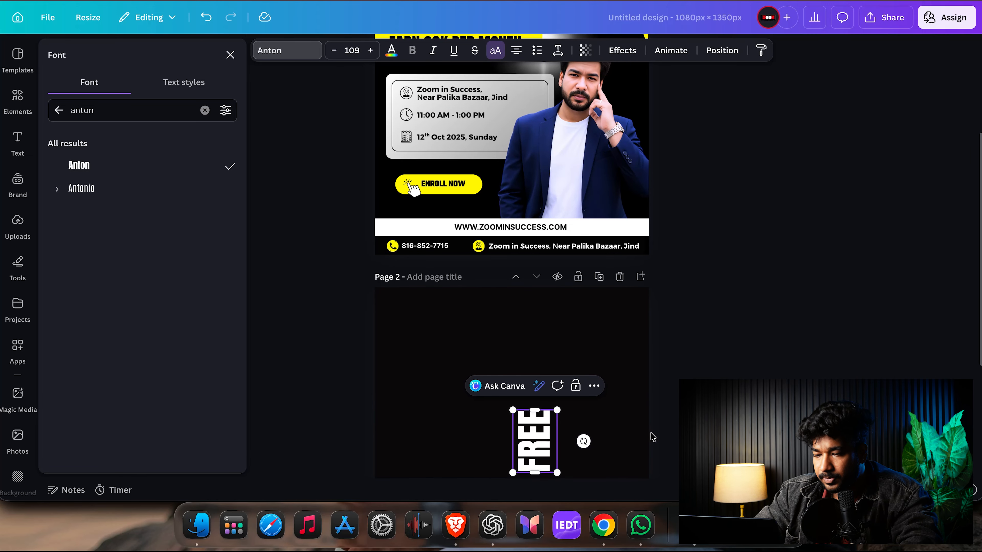
key(Escape)
click(656, 421)
drag(543, 436, 440, 352)
Step: Colour the vertical FREE text with the yellow taken from the poster image
click(391, 50)
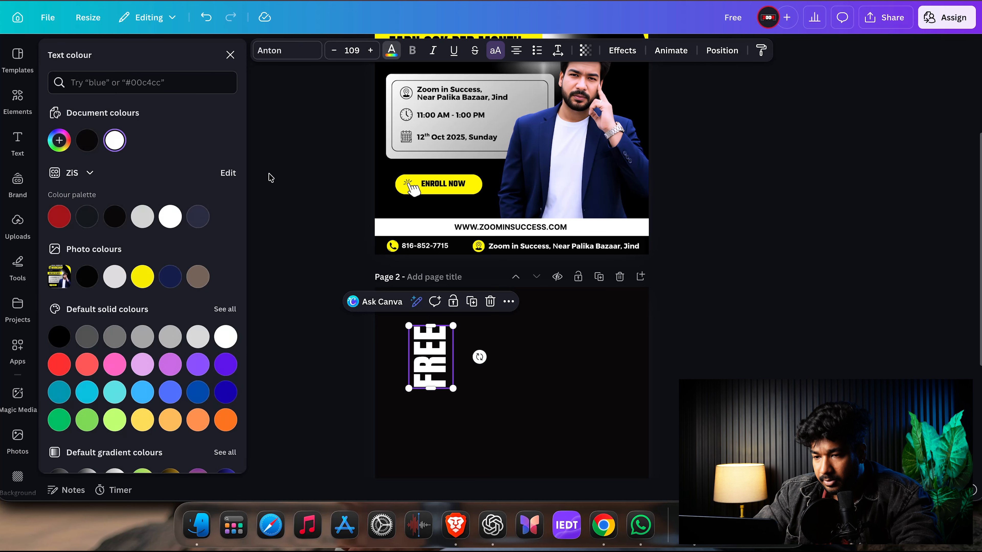
click(142, 277)
click(529, 367)
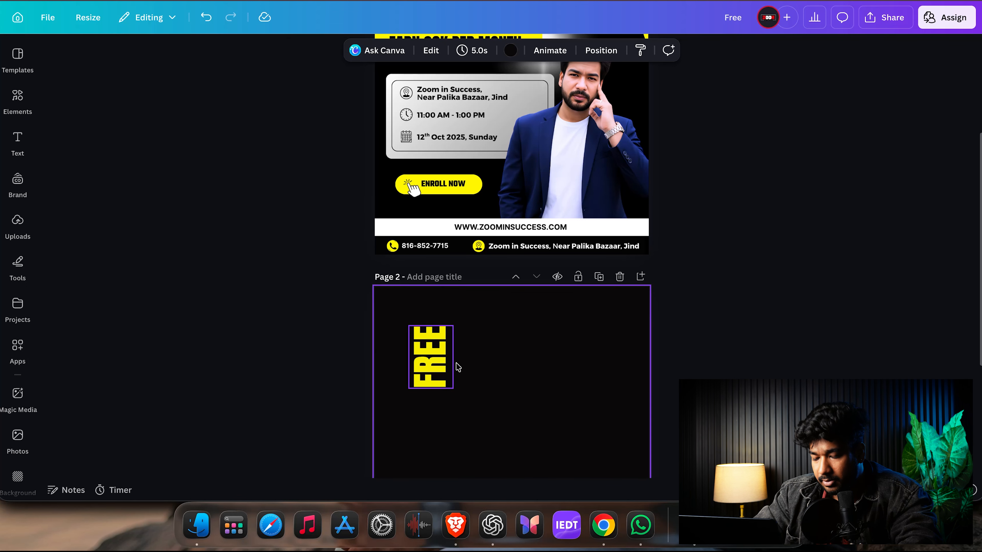
Step: Duplicate the FREE text as a horizontal "DIGITAL MARKETING" line and widen its box to fit one line
alt+drag(438, 365, 497, 368)
text(DI)
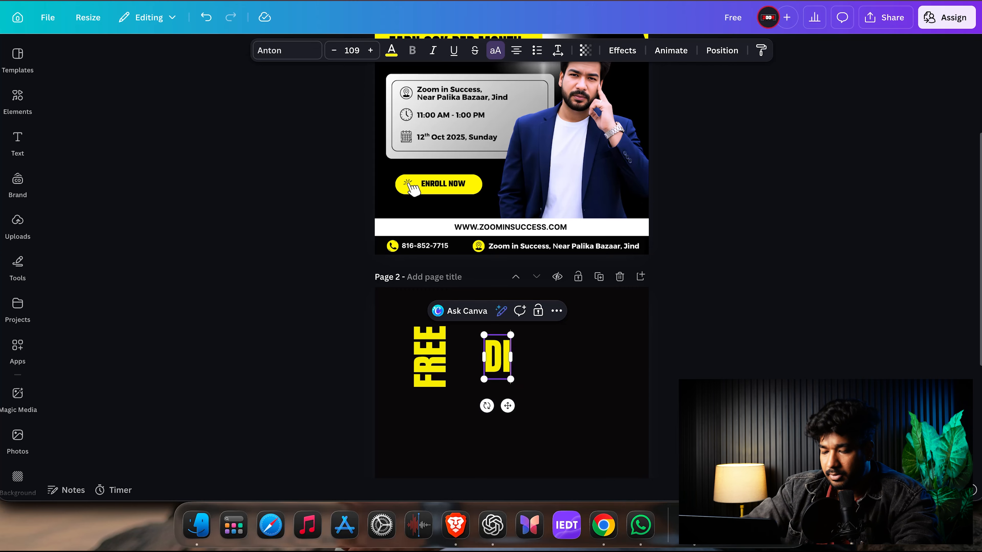
text(GITAL MA)
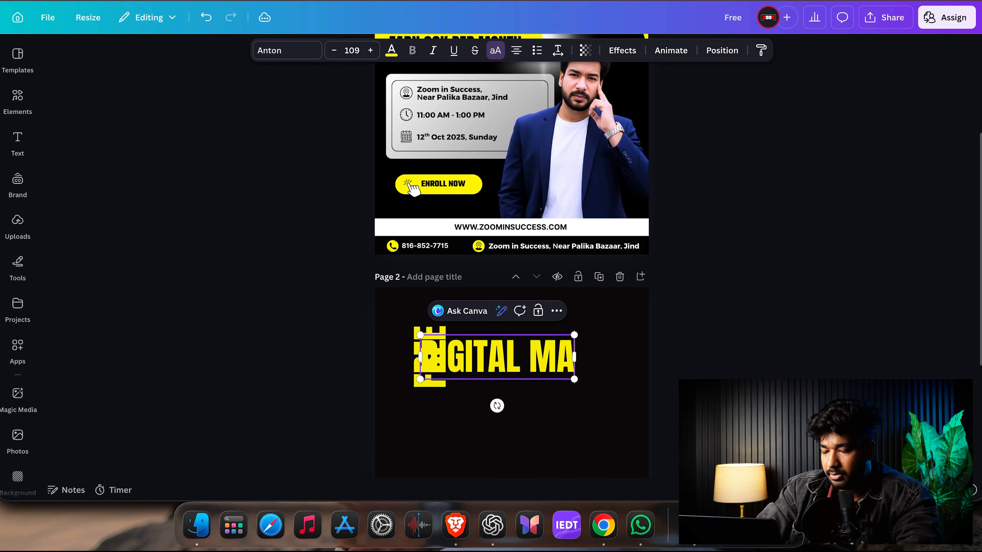
text(RKETING)
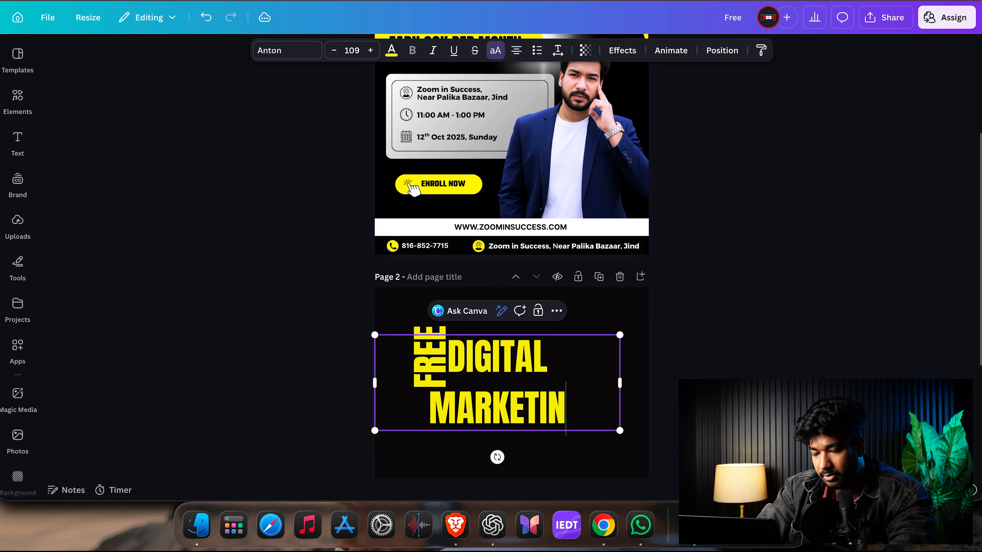
drag(627, 384, 755, 361)
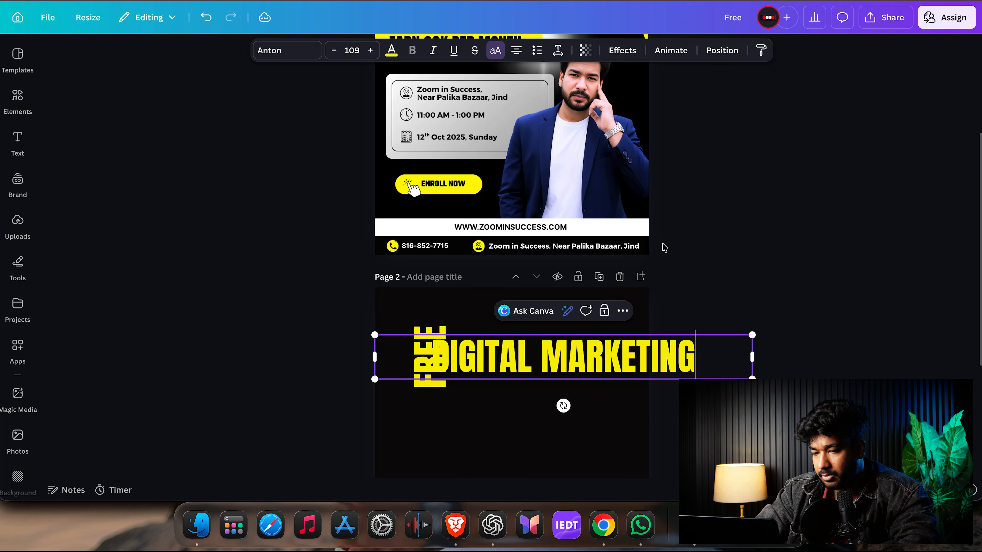
Step: Left-align the DIGITAL MARKETING text, scale it to size 54.5 and place it beside the top of FREE
click(521, 53)
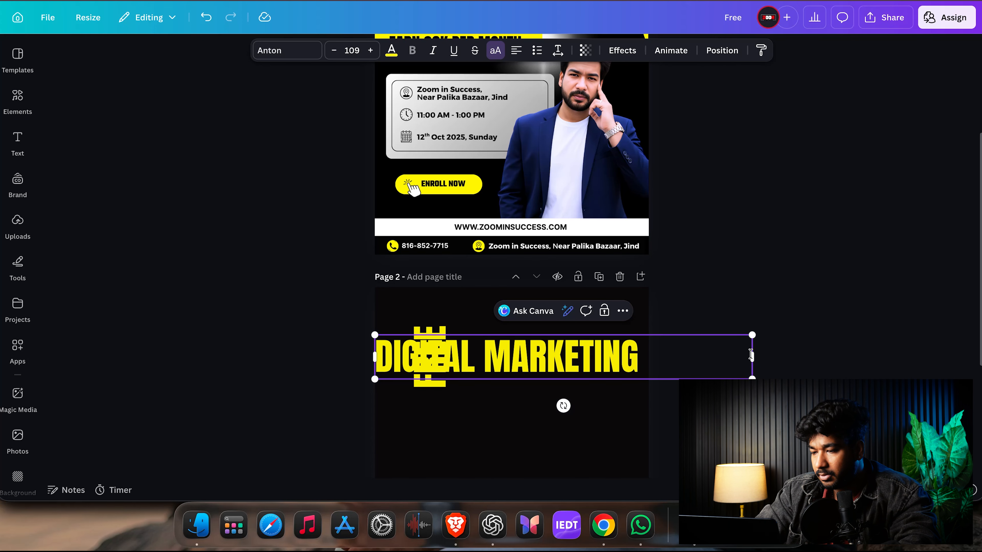
drag(755, 355, 541, 343)
click(775, 363)
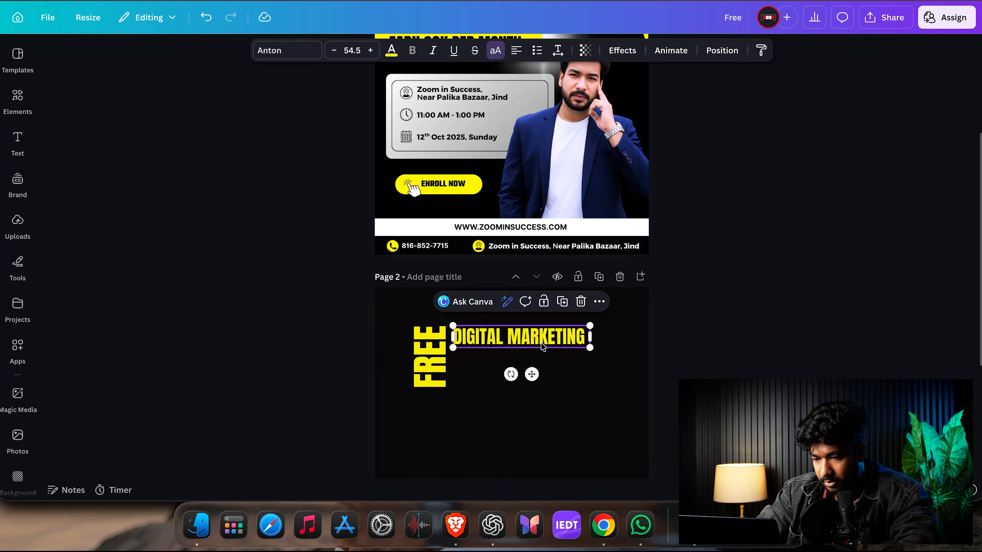
Step: Change the DIGITAL MARKETING text colour to white
click(392, 49)
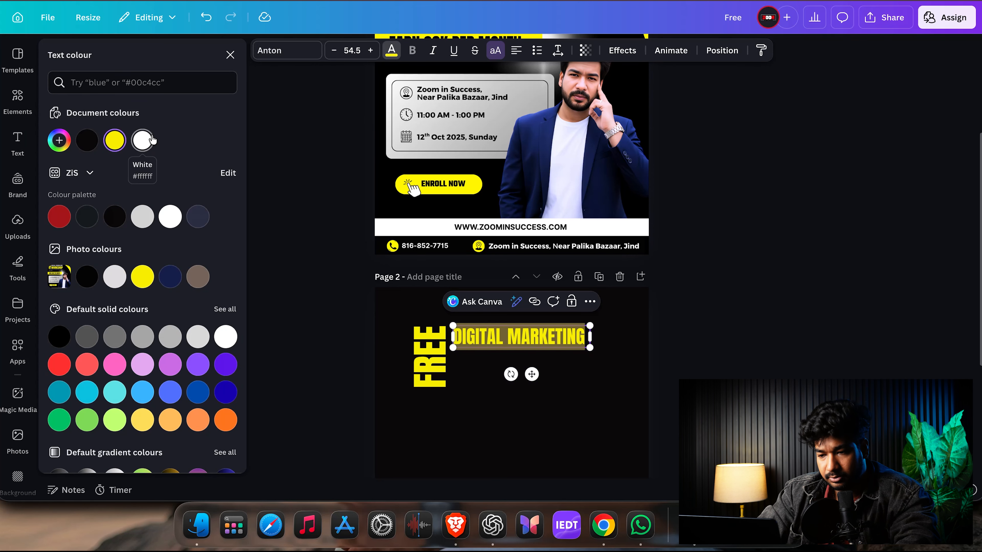
click(142, 140)
click(545, 339)
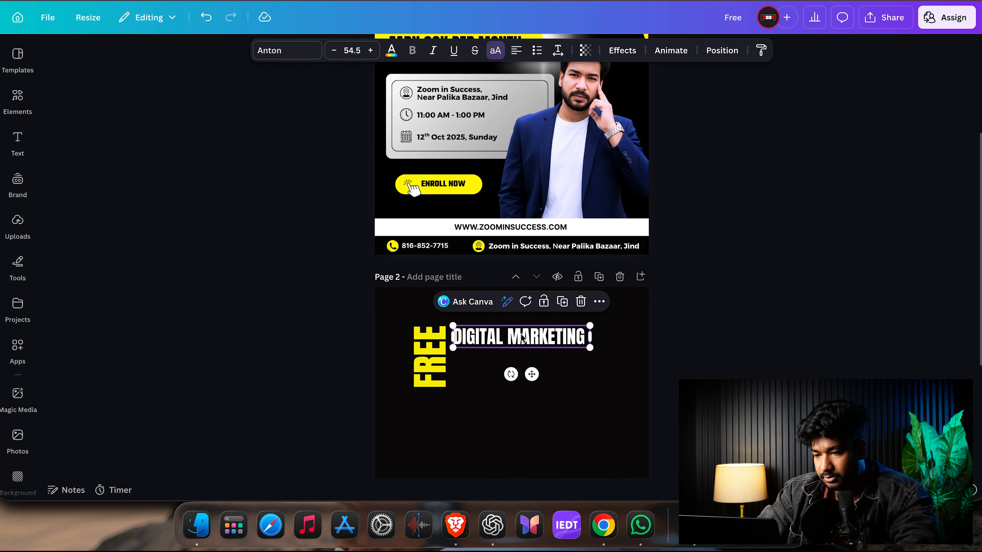
Step: Duplicate the DIGITAL MARKETING line below itself, replace its text with "WORKSHOP" and enlarge it to about size 95
key(super+d)
text(WORKSHOP)
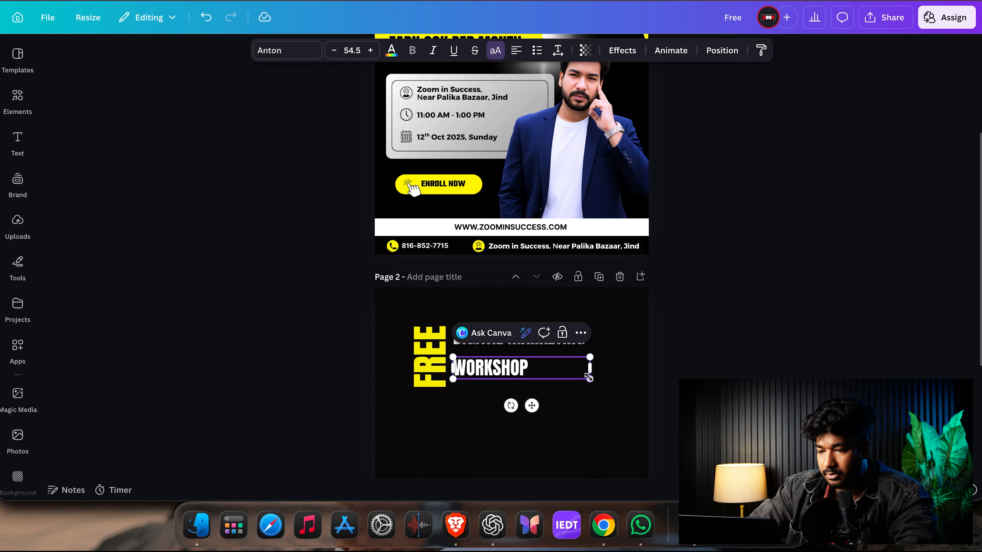
drag(590, 379, 692, 395)
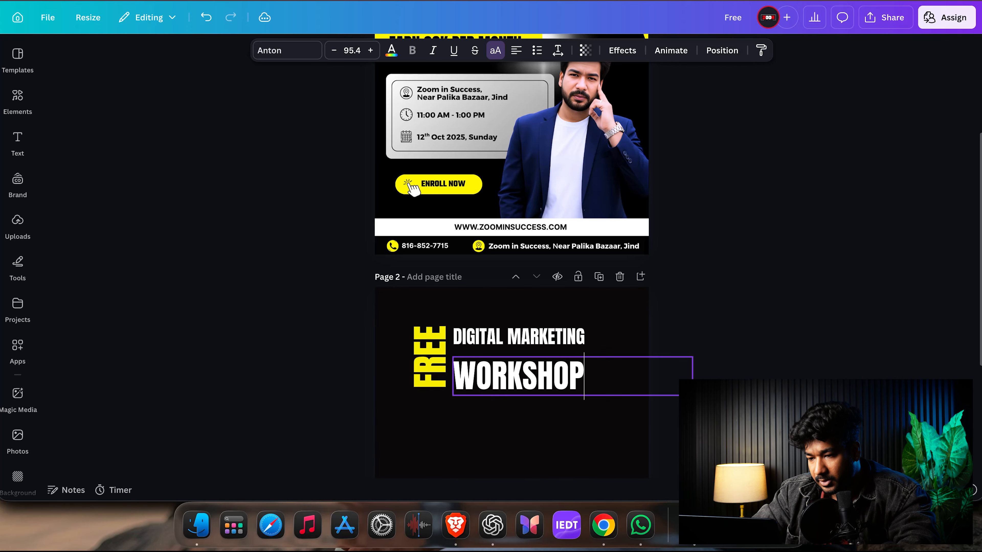
click(831, 356)
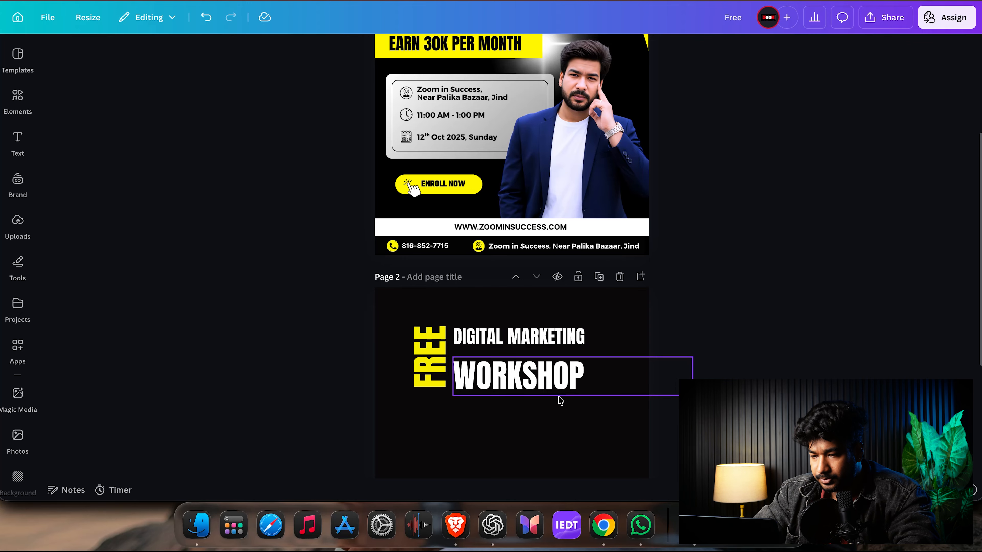
Step: Change the WORKSHOP text colour to yellow
double_click(554, 390)
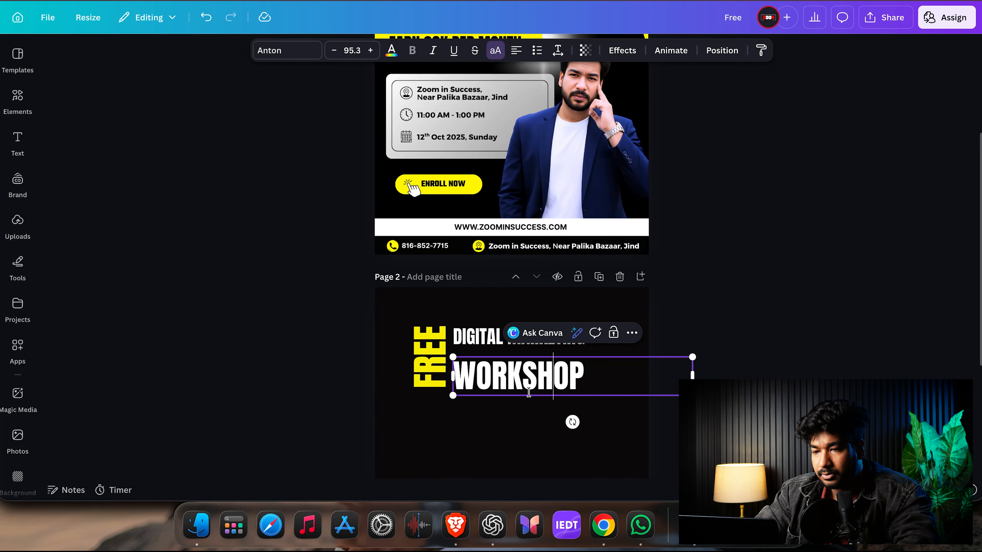
key(super+a)
click(391, 52)
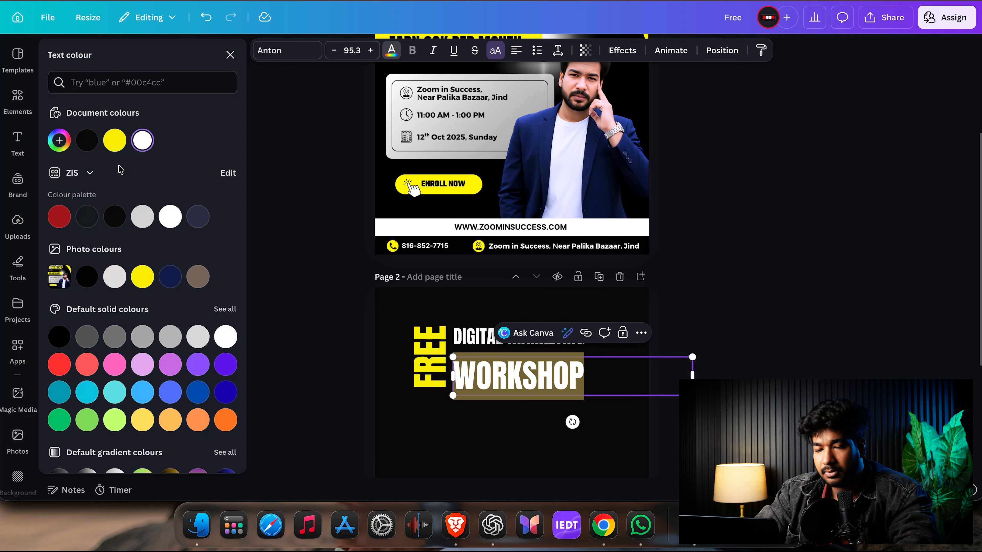
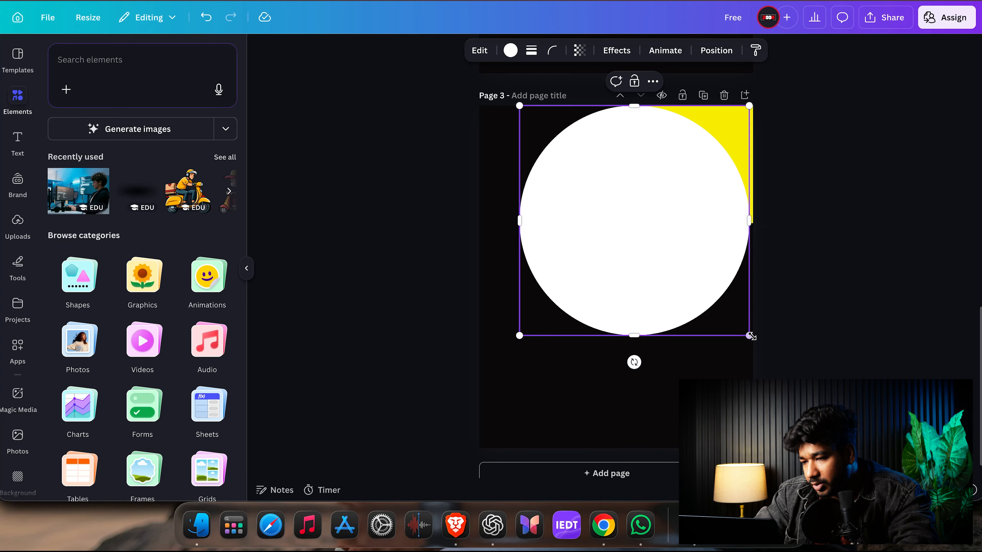
Step: Enlarge the white circle on page 3 to reach the page's right edge and recolour it black
drag(750, 336, 754, 340)
click(844, 296)
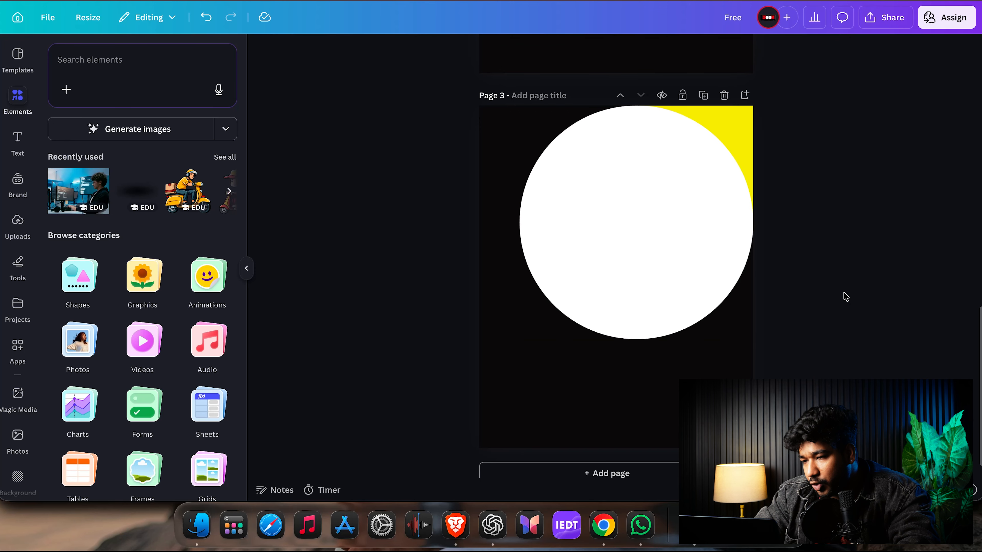
click(629, 282)
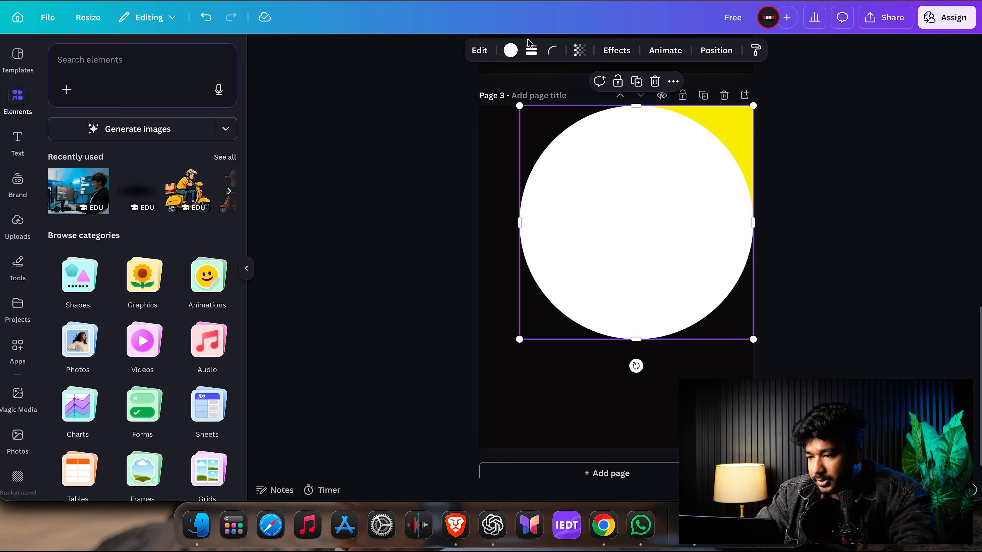
click(509, 50)
click(118, 139)
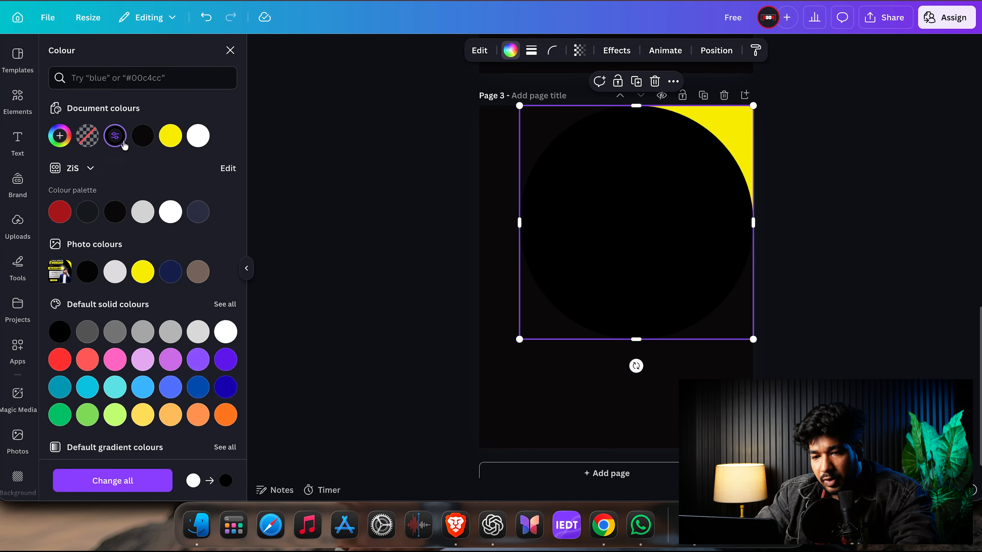
key(Escape)
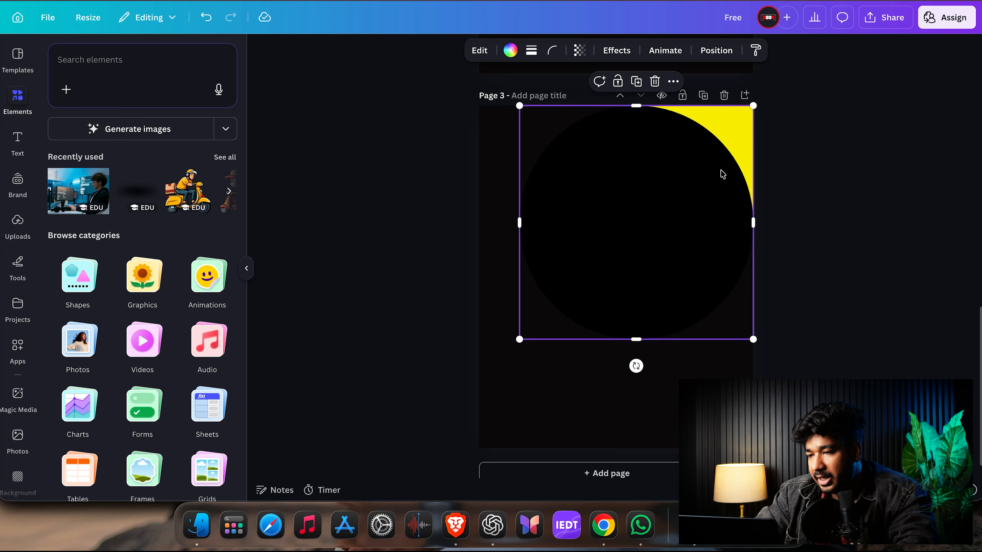
Step: Group the black circle with the yellow shape behind it and paste a copy of the group onto page 2
drag(813, 136, 608, 253)
key(super+g)
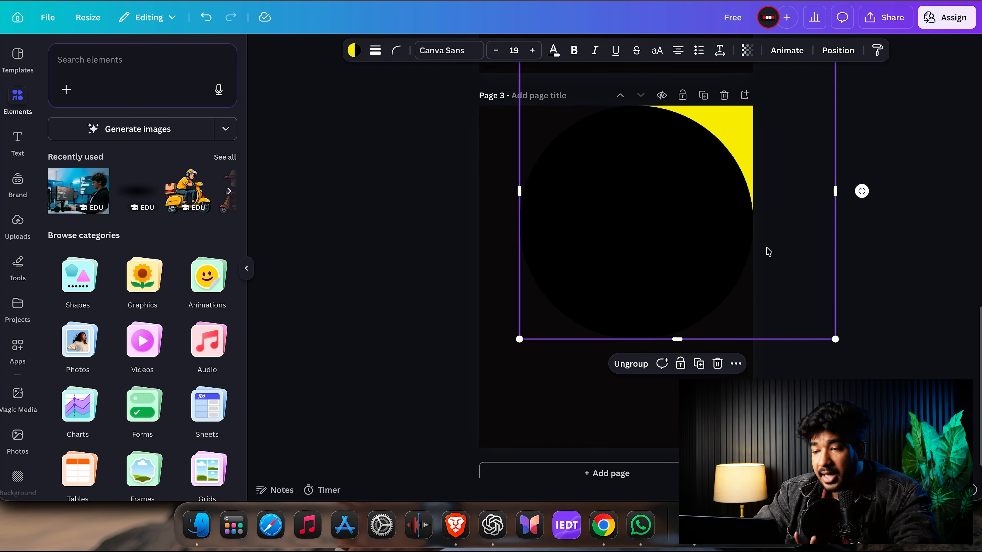
scroll(766, 247, up, 10)
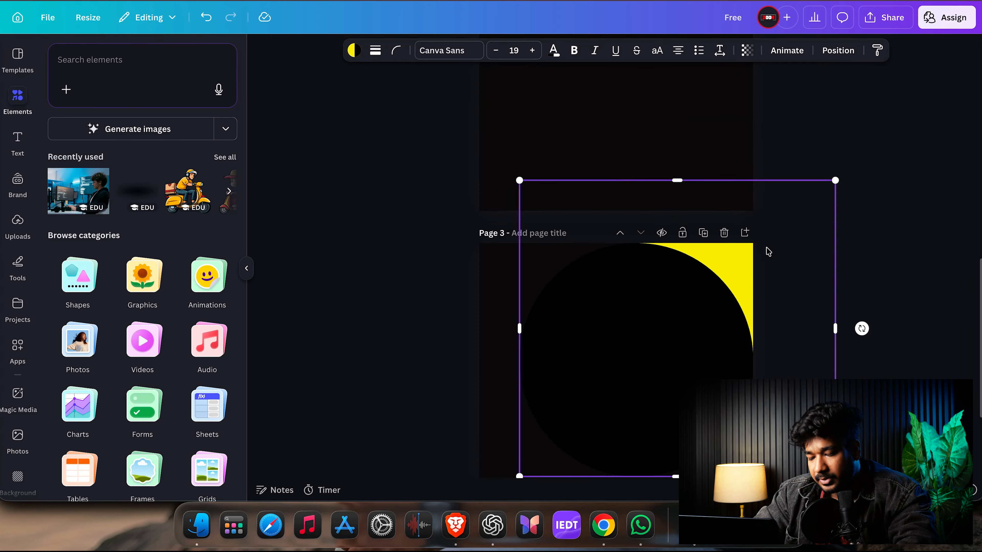
click(719, 301)
key(super+v)
Step: Enlarge the pasted group behind the title text and position it so the yellow curve fills page 2's upper-right corner
drag(524, 421, 476, 467)
key(super+z)
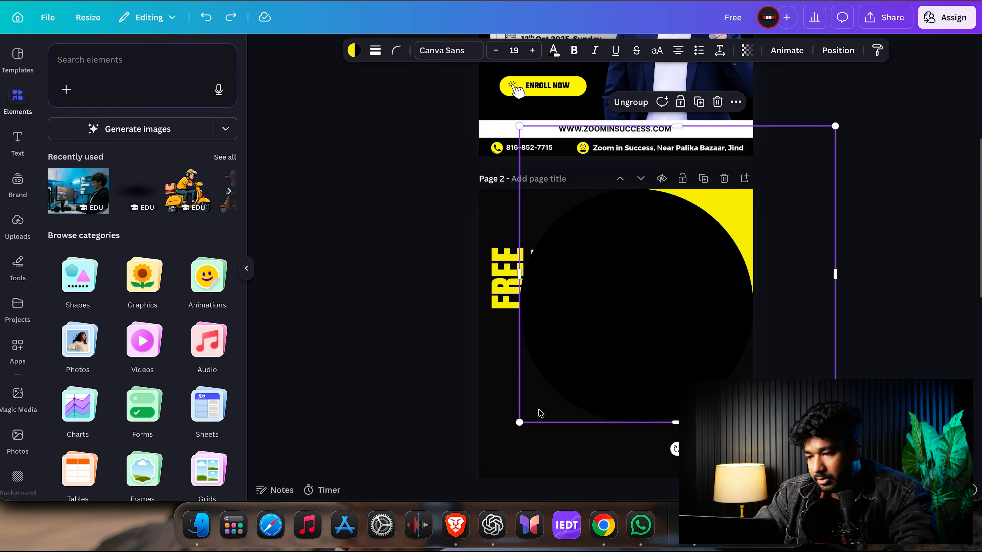
drag(520, 423, 469, 434)
drag(654, 384, 651, 374)
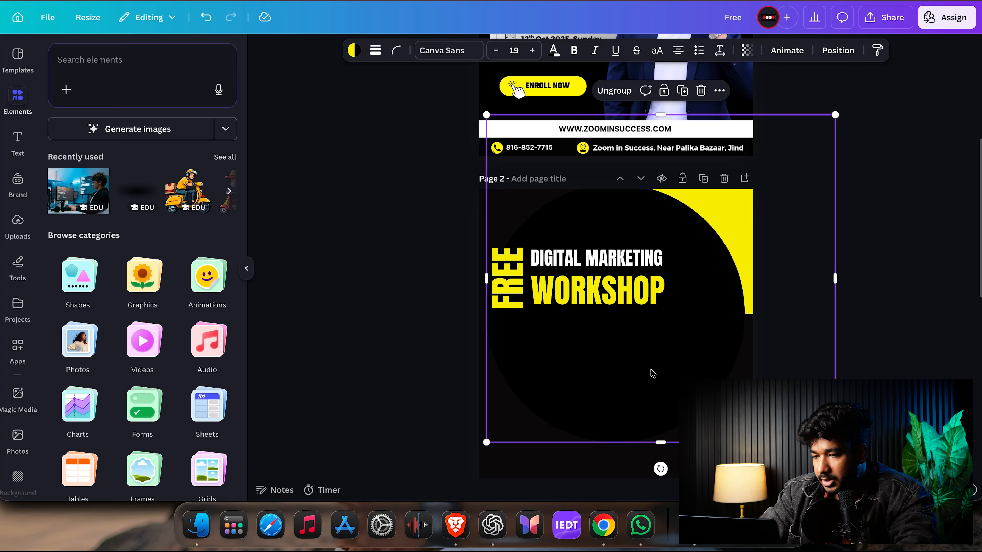
drag(773, 323, 783, 310)
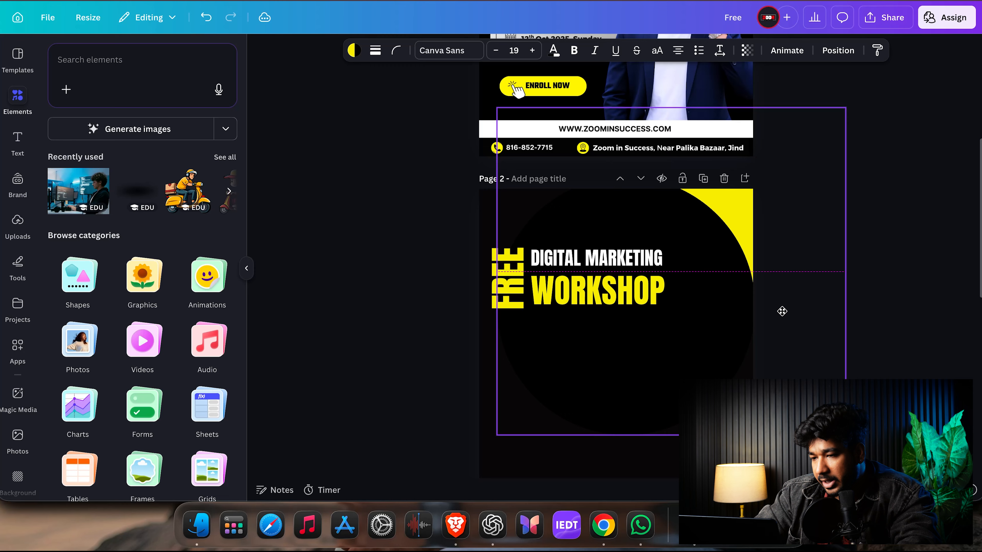
click(885, 323)
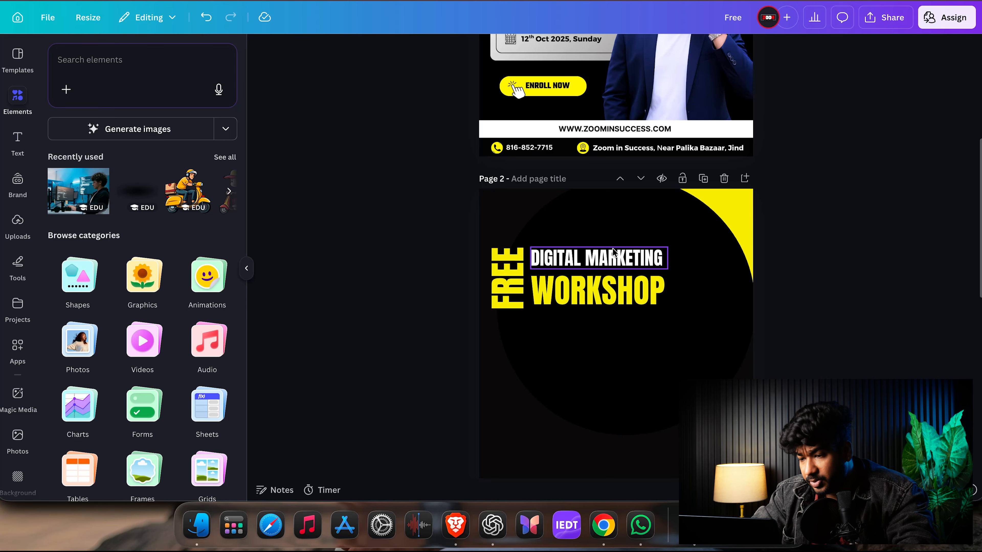
Step: Delete page 3
scroll(642, 244, down, 5)
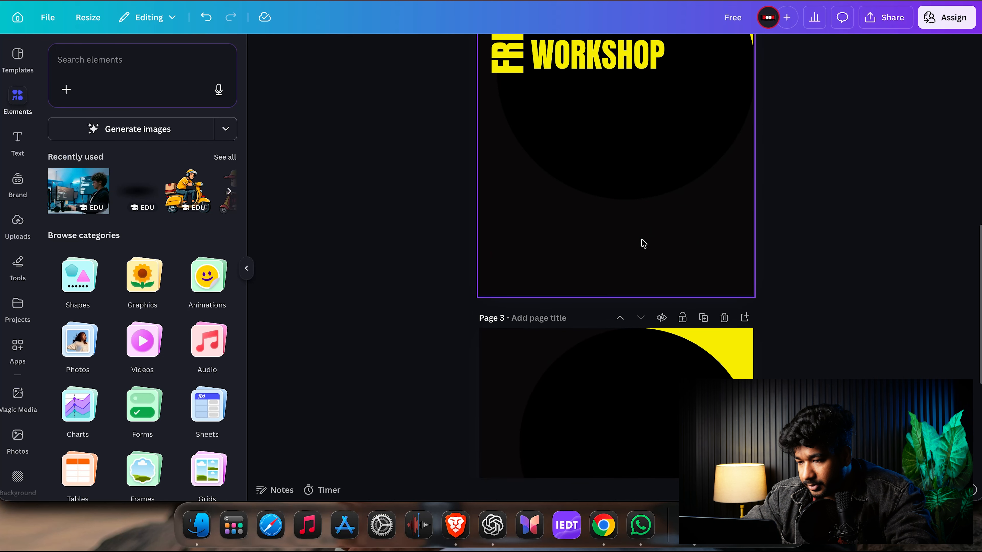
click(724, 316)
Step: Add a yellow rectangle to page 2 and reshape it into a wide, flat bar starting at the page's left edge
scroll(659, 254, up, 7)
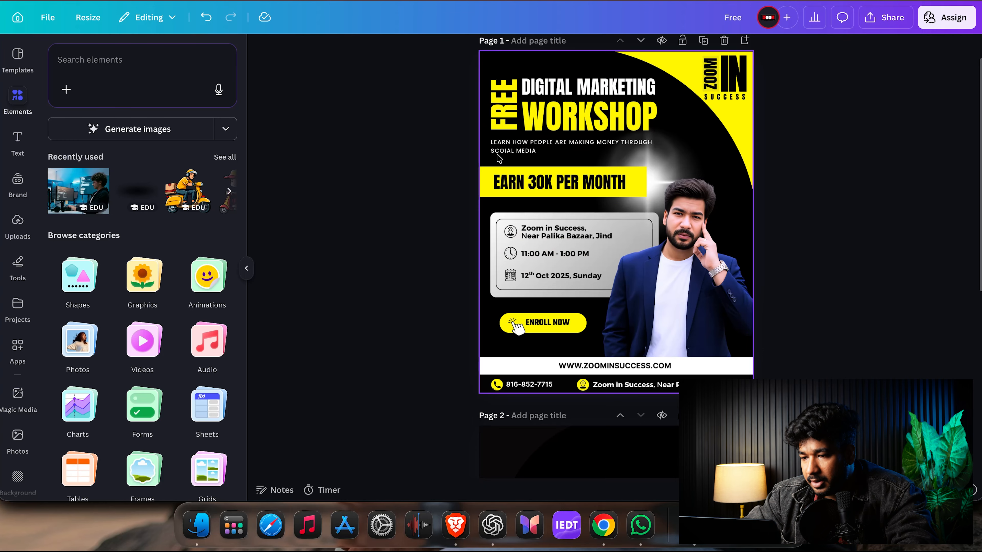
scroll(535, 228, down, 7)
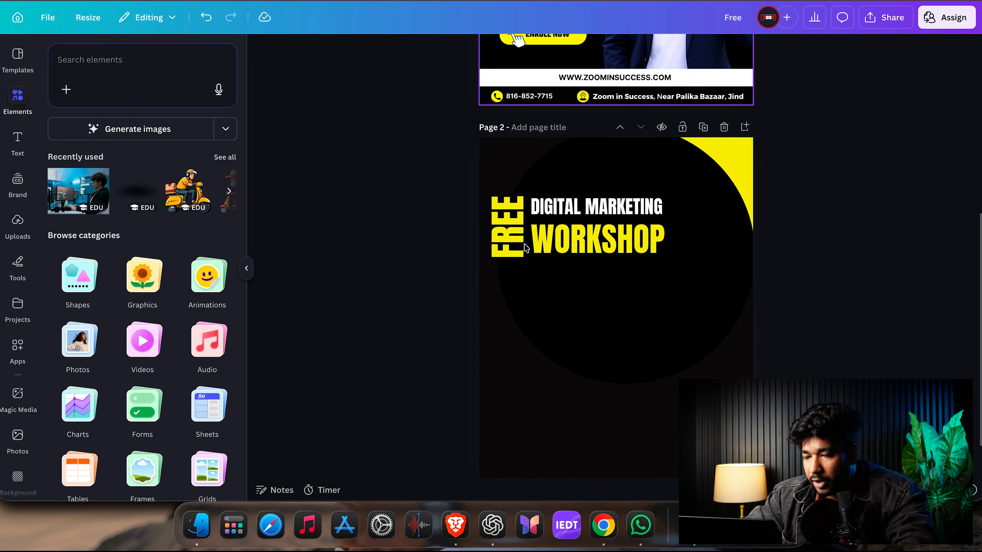
key(r)
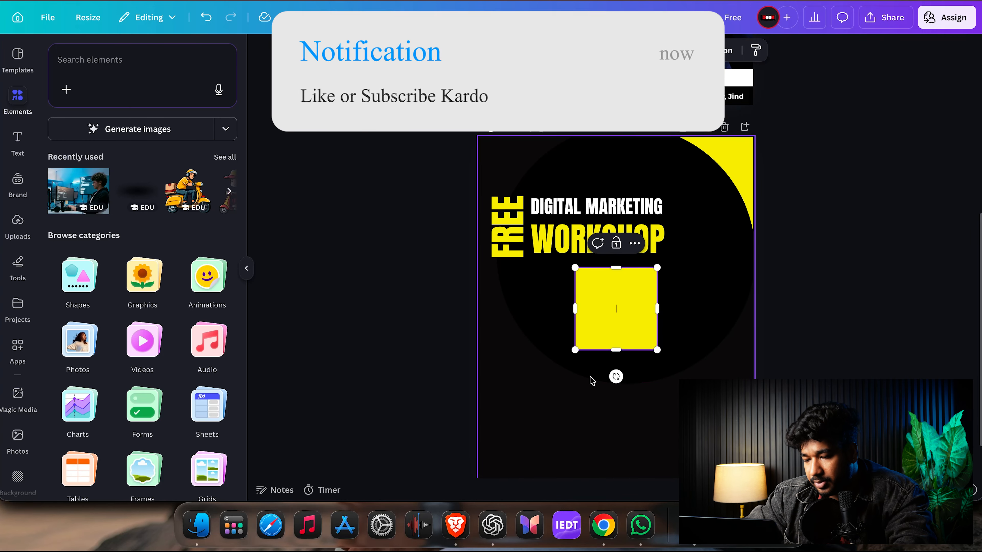
click(731, 336)
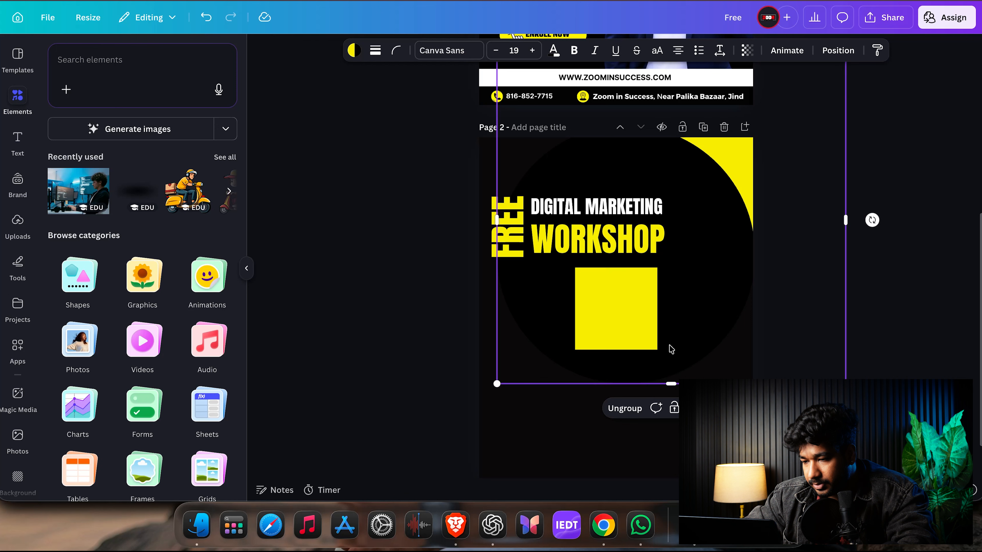
click(638, 335)
drag(639, 334, 690, 357)
drag(584, 398, 599, 352)
click(819, 350)
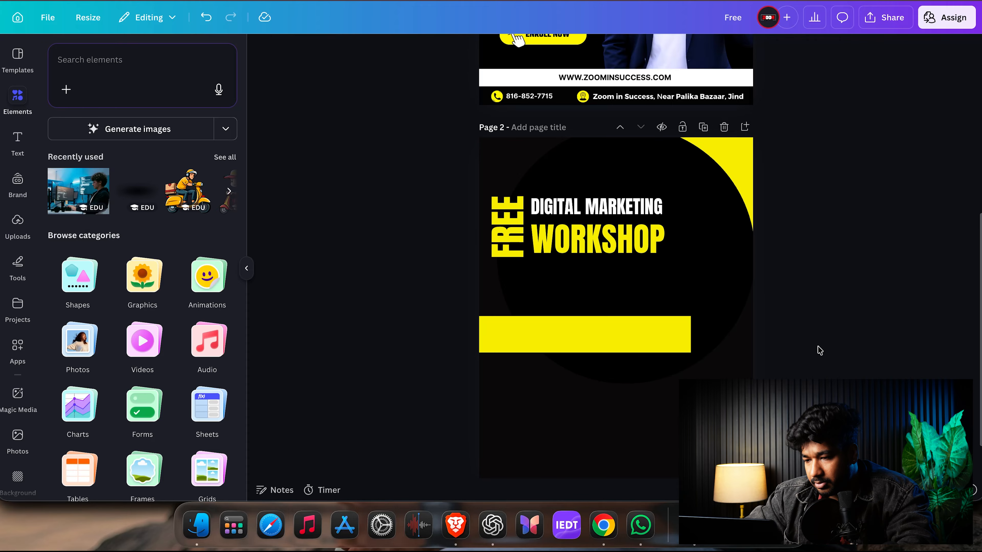
Step: Add a second yellow rectangle in the lower part of page 2 and move the yellow bar up towards the WORKSHOP text
scroll(819, 350, up, 10)
scroll(819, 350, down, 10)
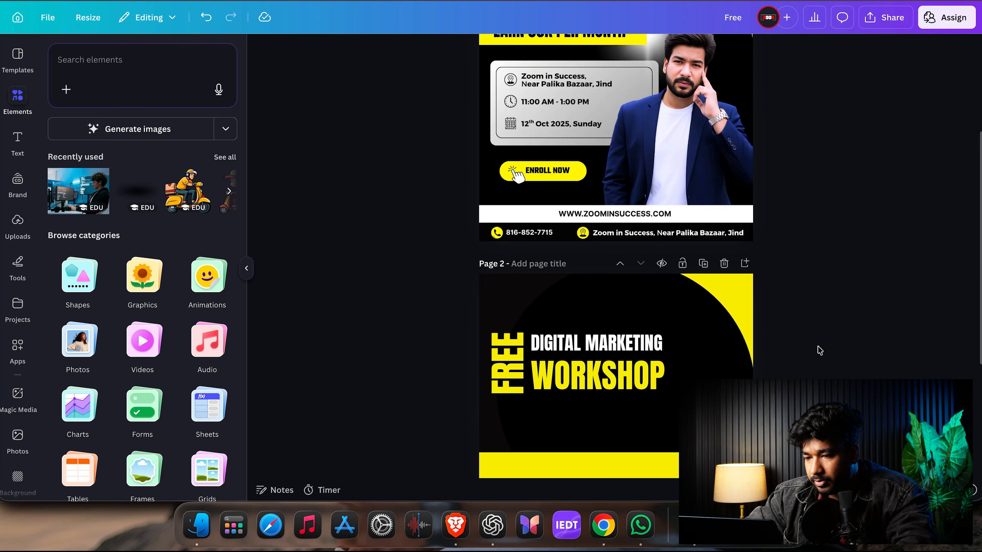
key(r)
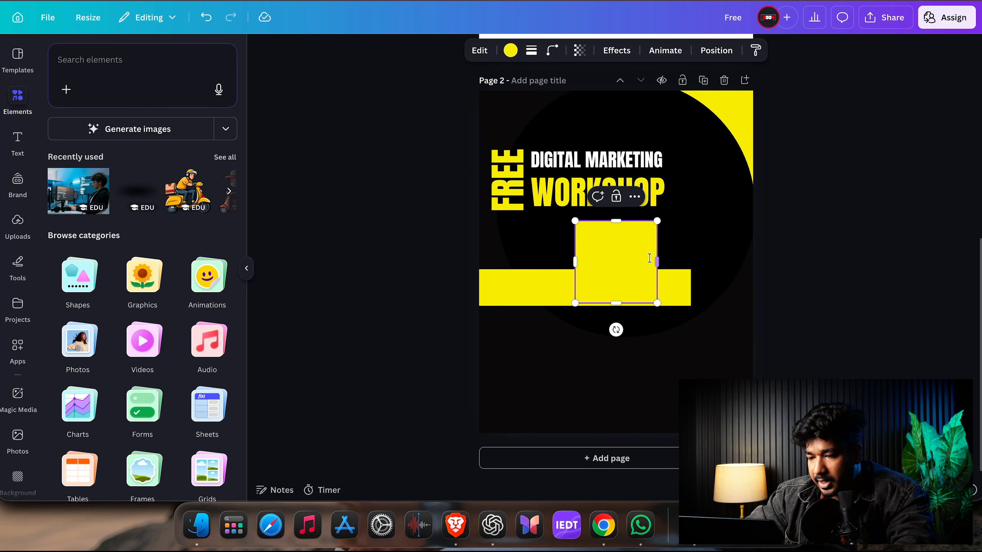
click(830, 276)
drag(620, 265, 564, 353)
drag(539, 288, 537, 252)
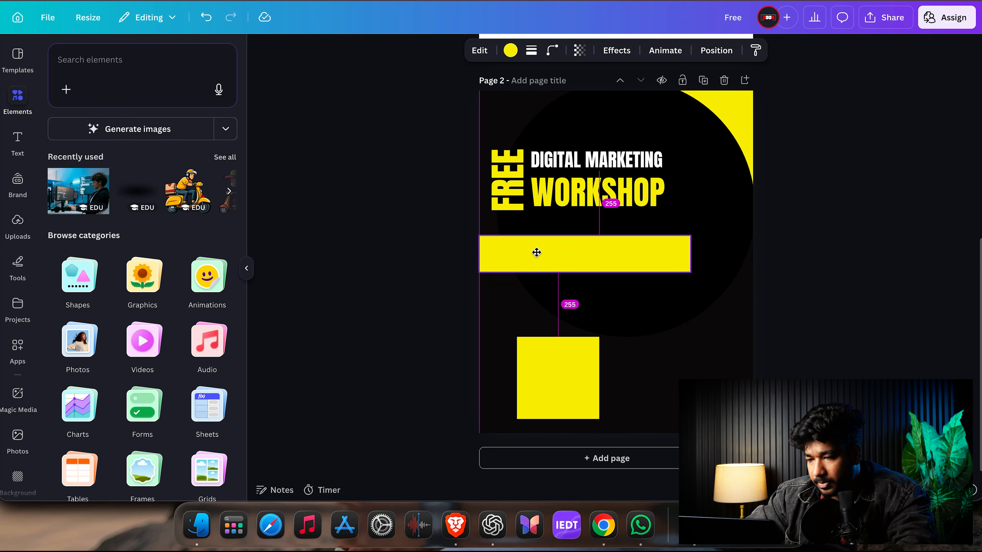
Step: Enlarge the lower rectangle into a wide box under the bar and fill it with the default grey-to-white gradient
drag(548, 373, 687, 332)
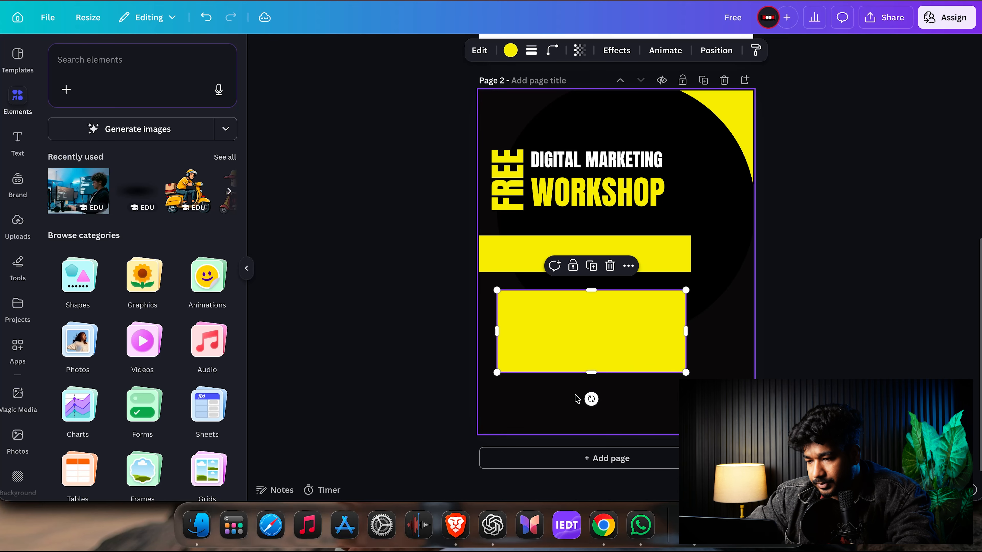
drag(593, 373, 591, 391)
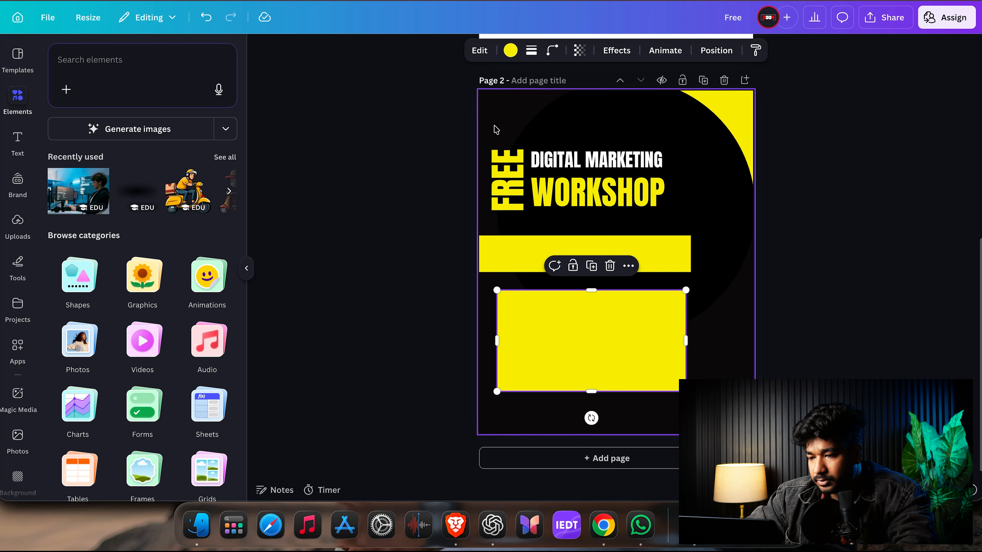
click(511, 51)
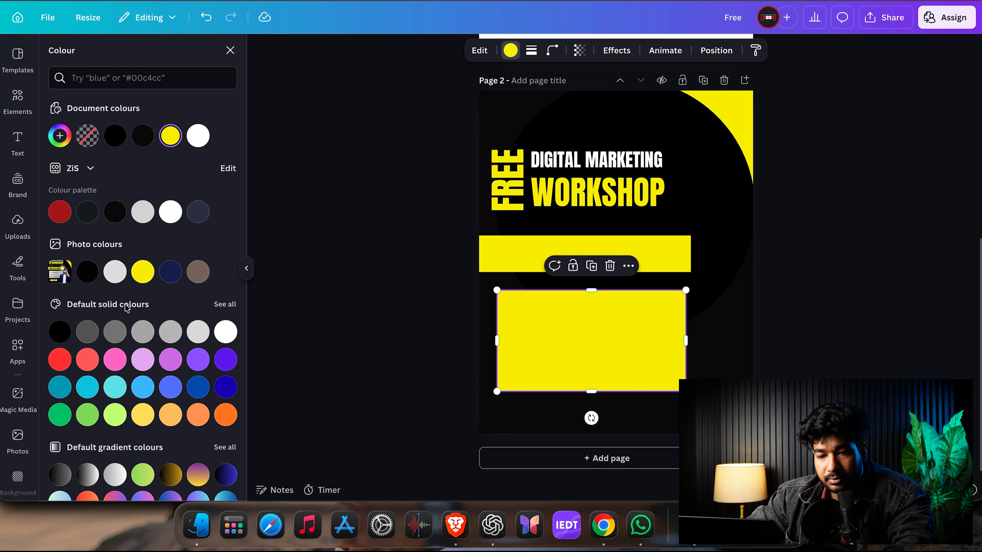
scroll(169, 353, down, 2)
click(114, 425)
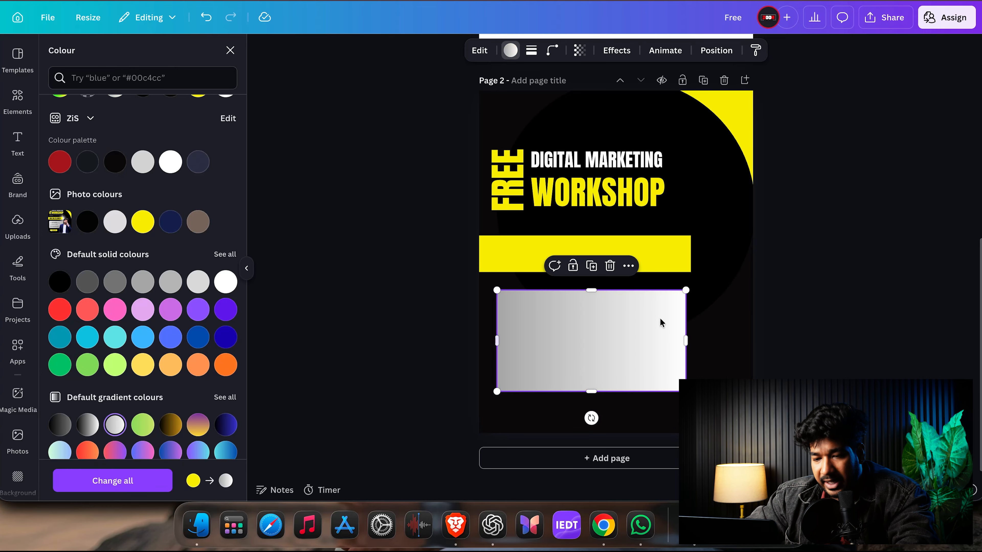
Step: Add another rectangle and fit it inside the grey gradient box, leaving a narrow margin all round
scroll(606, 356, up, 6)
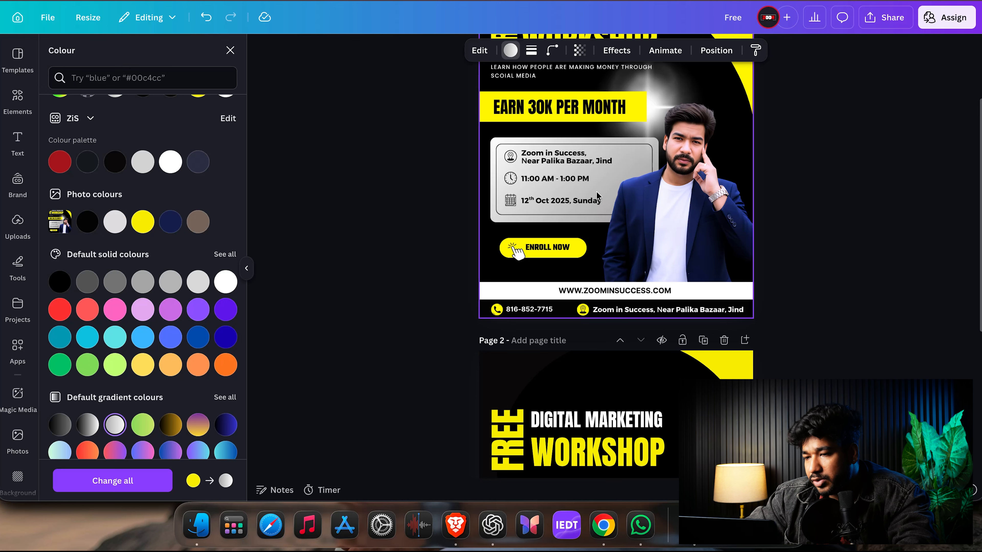
scroll(596, 191, down, 6)
click(750, 320)
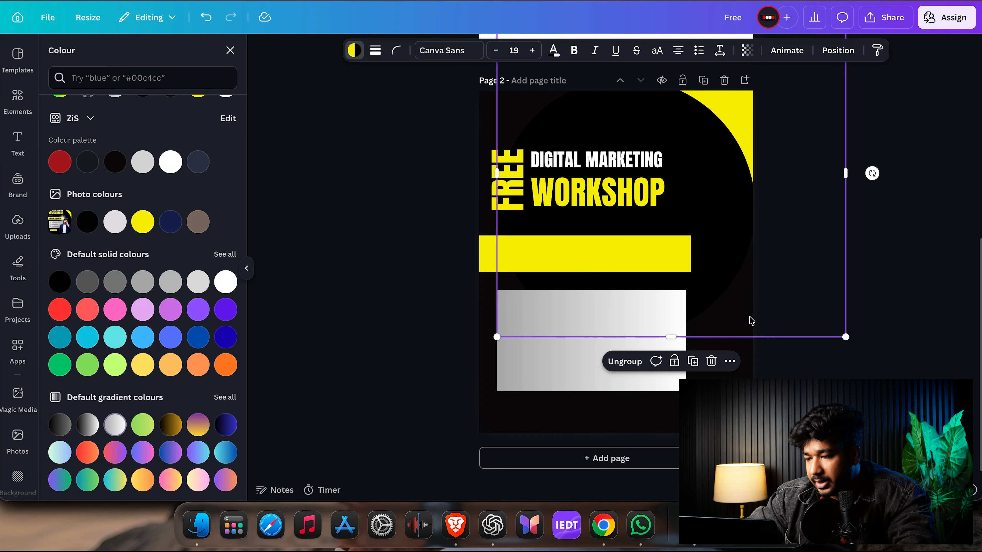
click(573, 364)
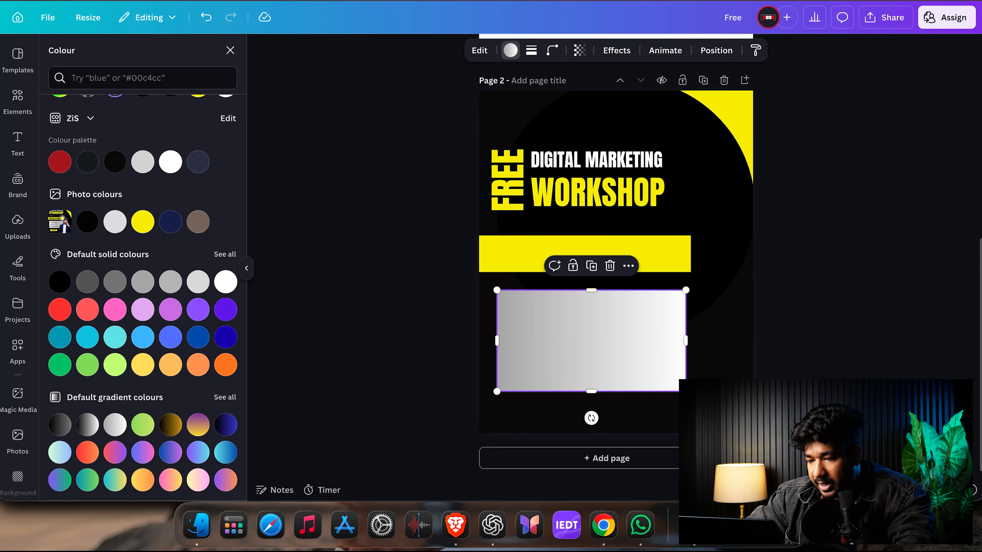
key(ctrl+v)
drag(624, 294, 676, 340)
drag(596, 377, 591, 383)
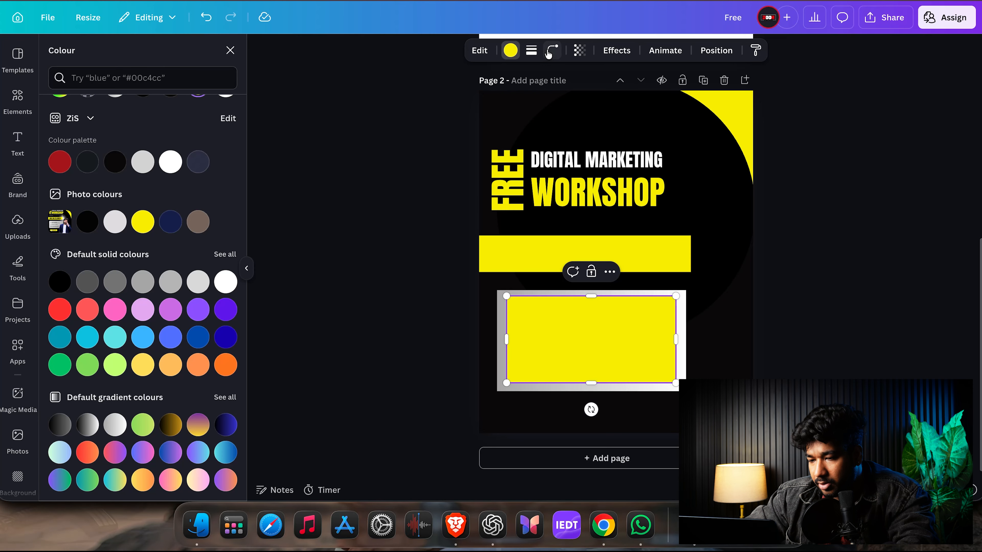
Step: Give the inner yellow rectangle a solid stroke and remove its fill colour
click(531, 50)
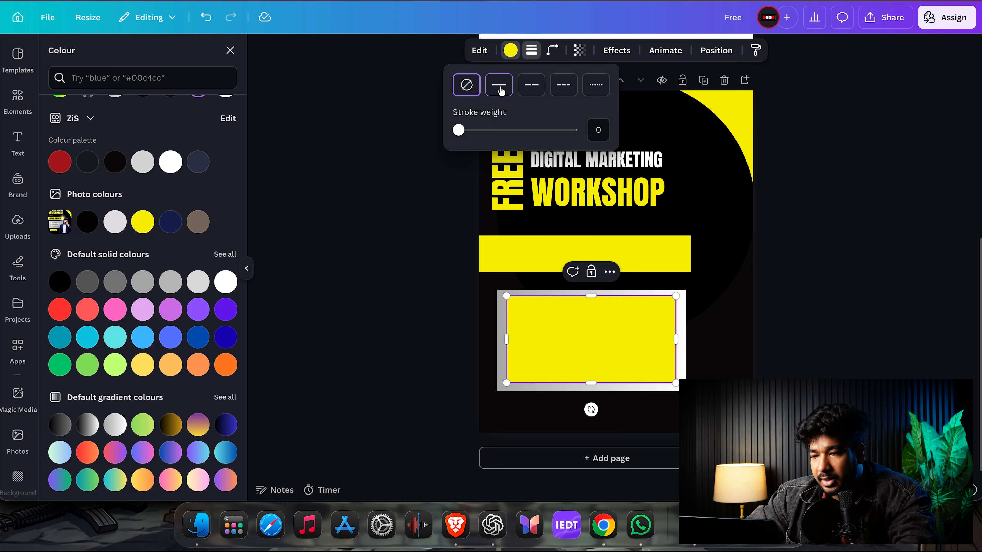
click(501, 89)
click(510, 53)
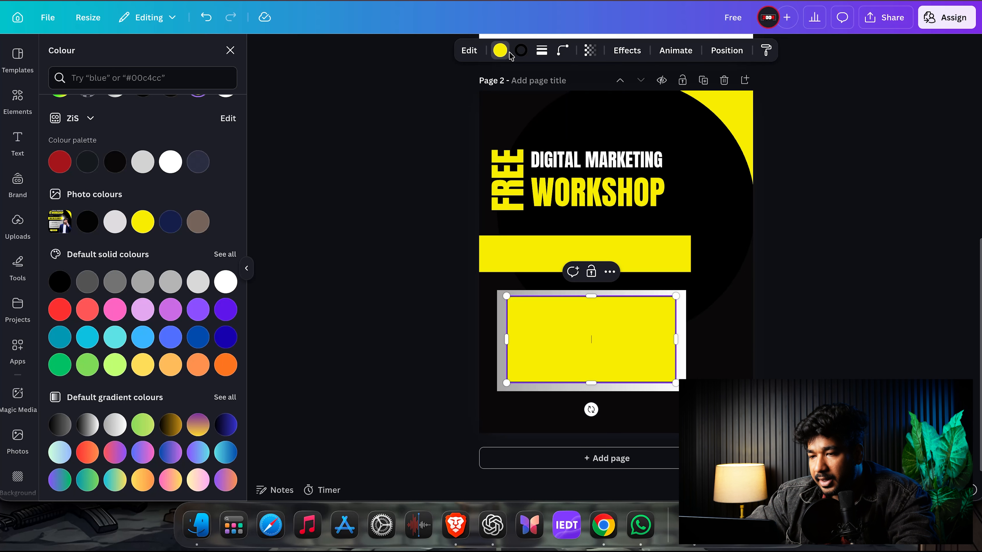
click(504, 51)
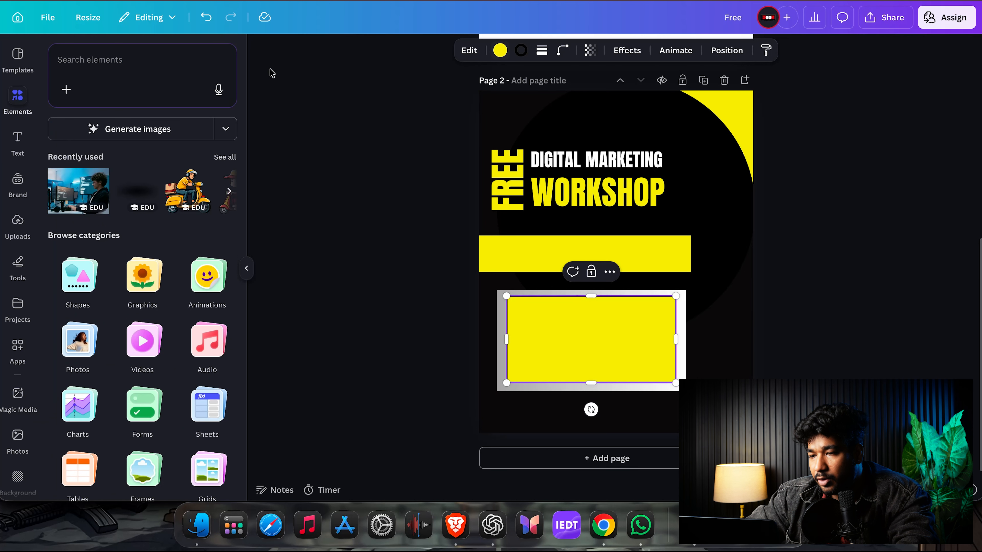
click(500, 56)
click(92, 138)
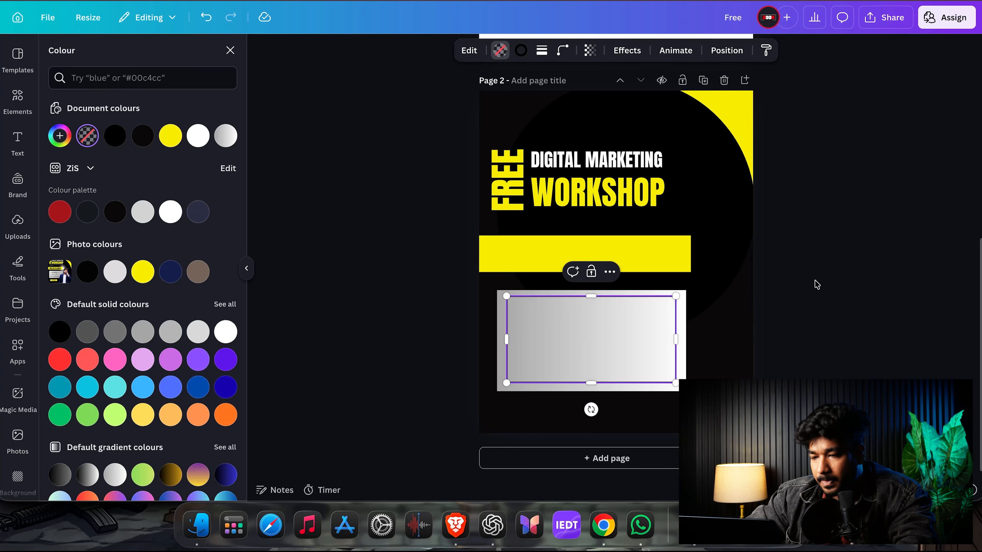
click(816, 296)
scroll(783, 258, up, 8)
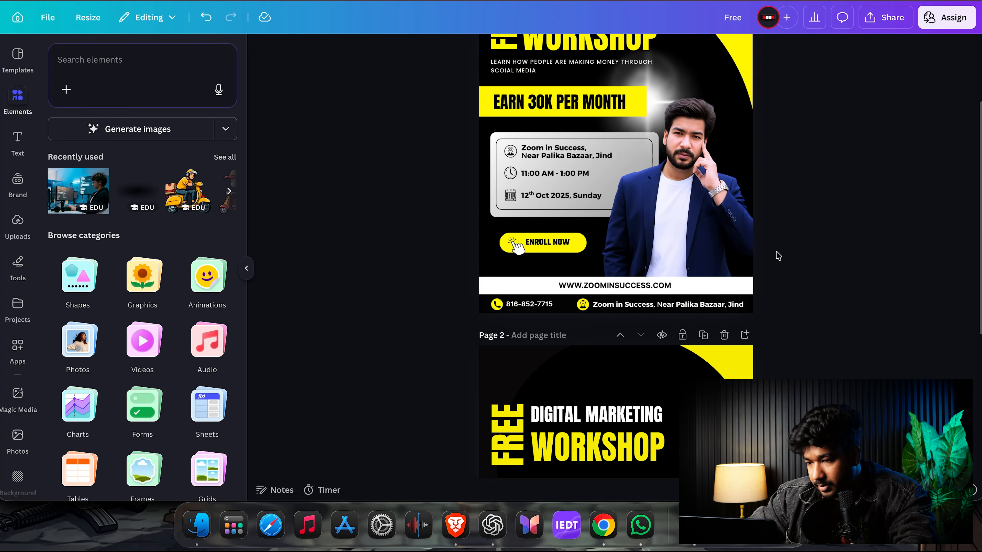
Step: Add the uploaded photo of the pointing man to page 2 and move it towards the page's lower right
scroll(665, 228, down, 8)
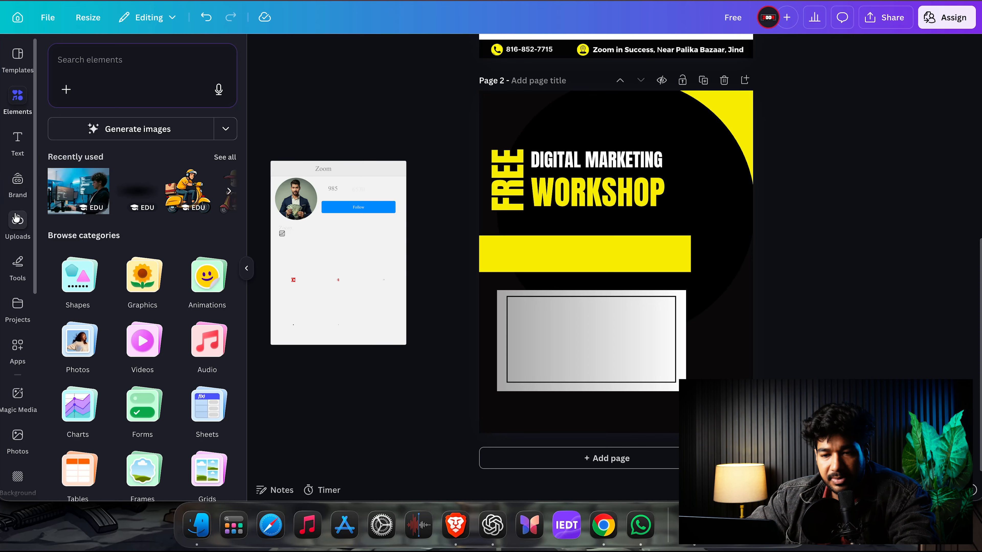
click(17, 226)
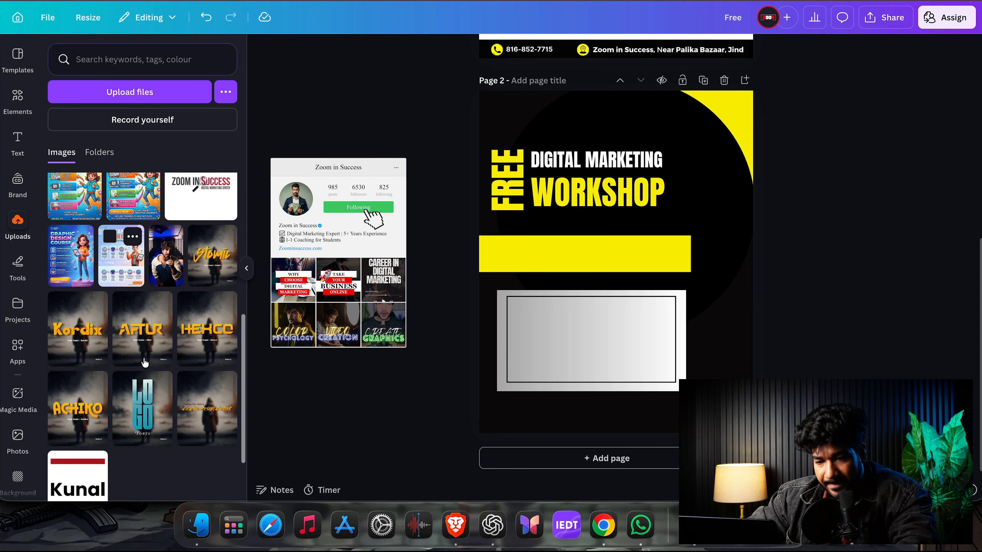
scroll(144, 363, up, 2)
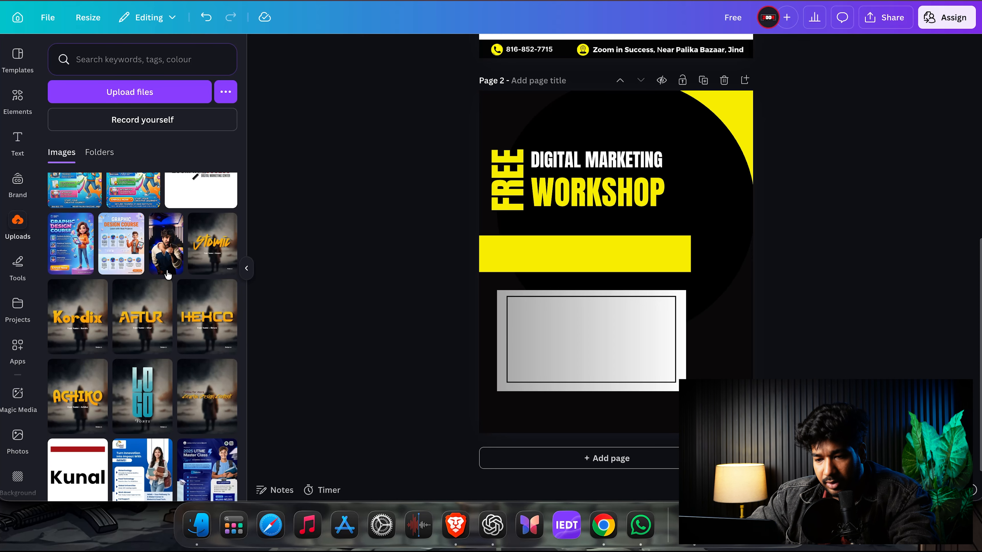
click(166, 243)
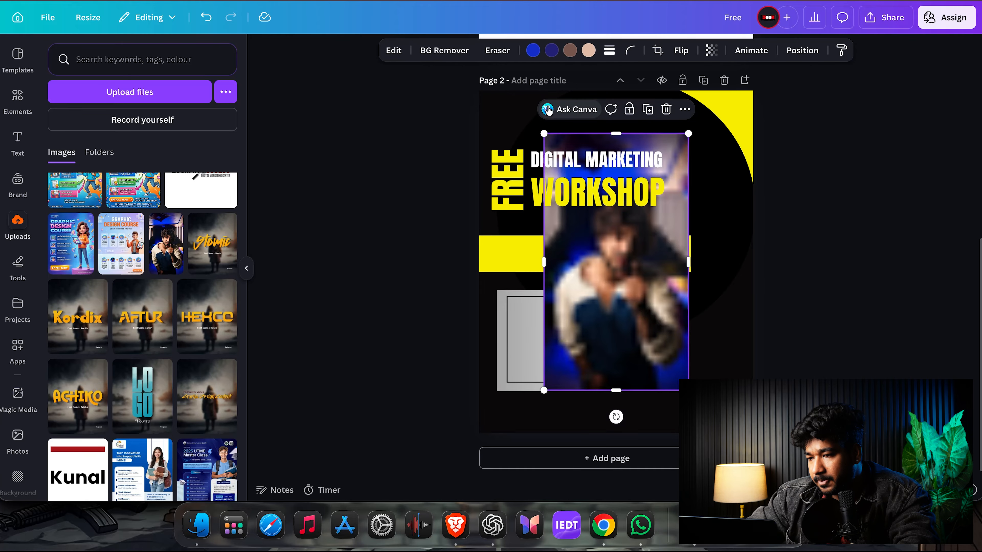
drag(647, 339, 688, 390)
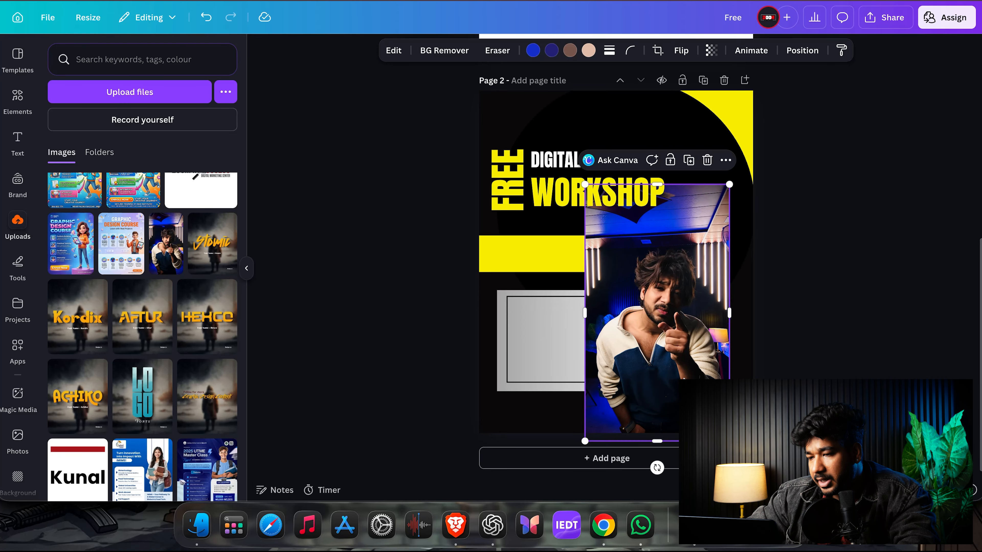
Step: Remove the background from the man's photo and crop away the upper part of its frame
click(441, 52)
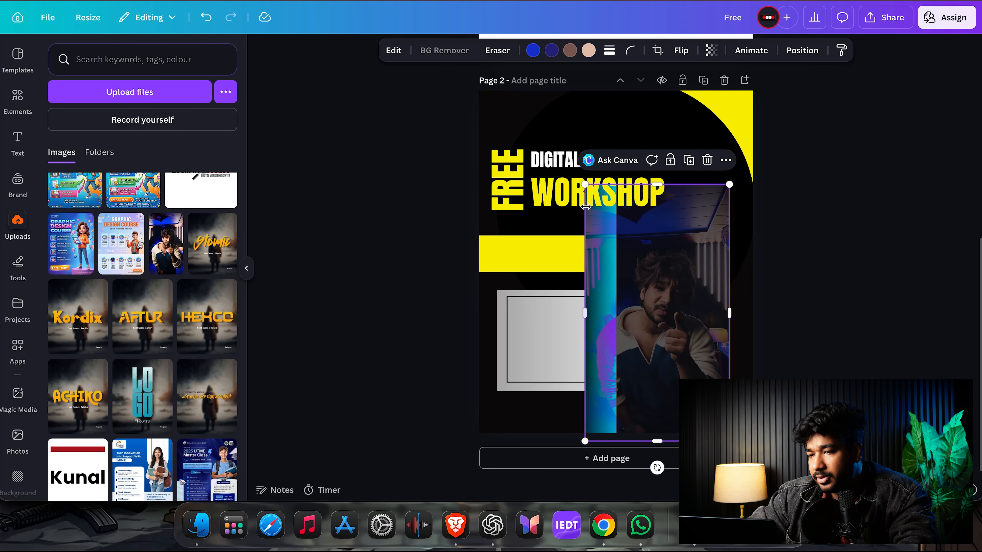
drag(663, 182, 659, 226)
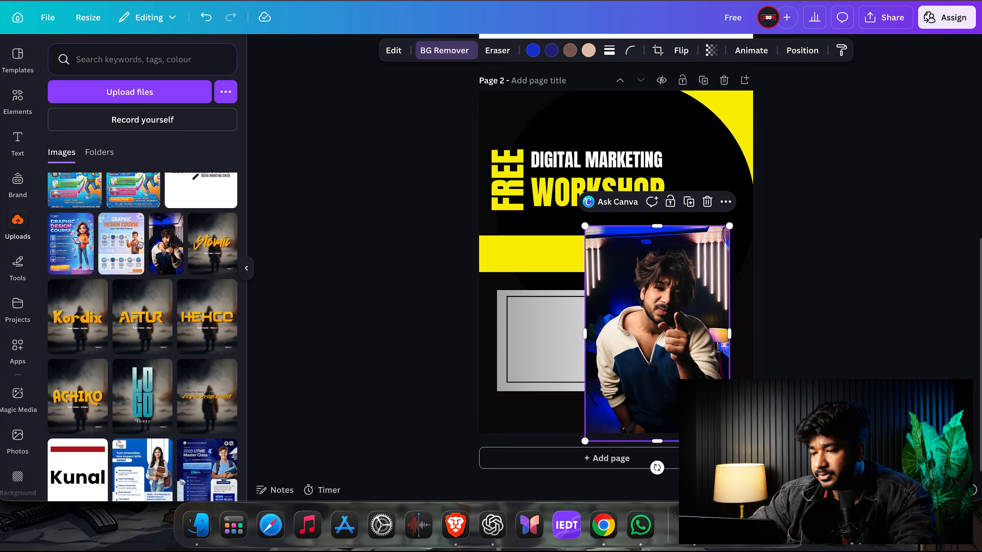
Step: Search the web for "background remover" in a new browser tab and open the remove.bg site
key(super+t)
text(be)
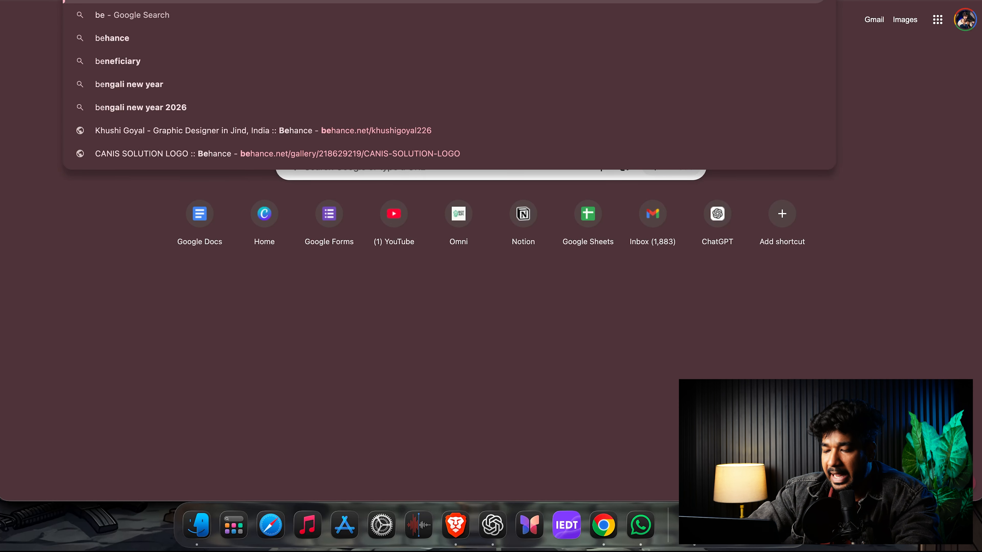
key(BackSpace)
text(ac)
key(Down)
key(Return)
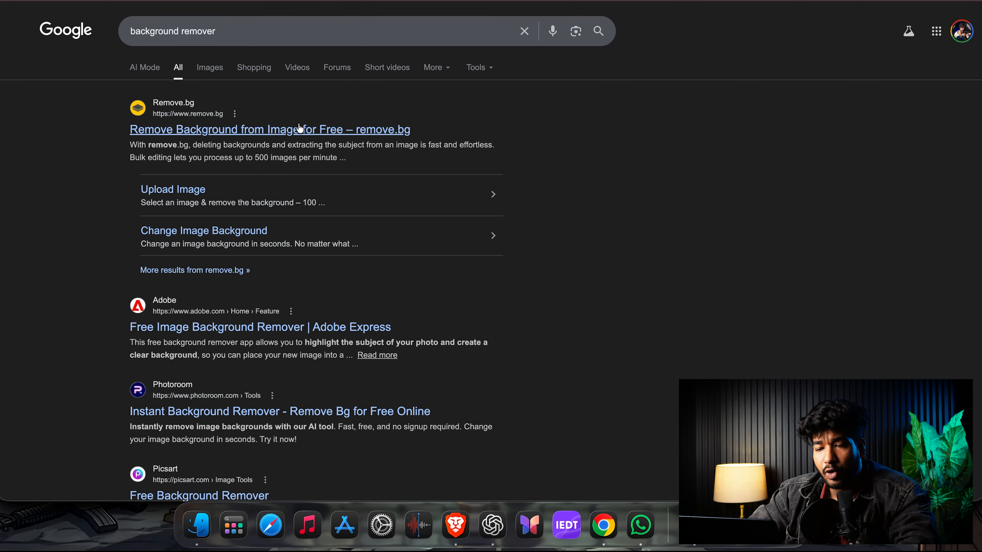
click(290, 138)
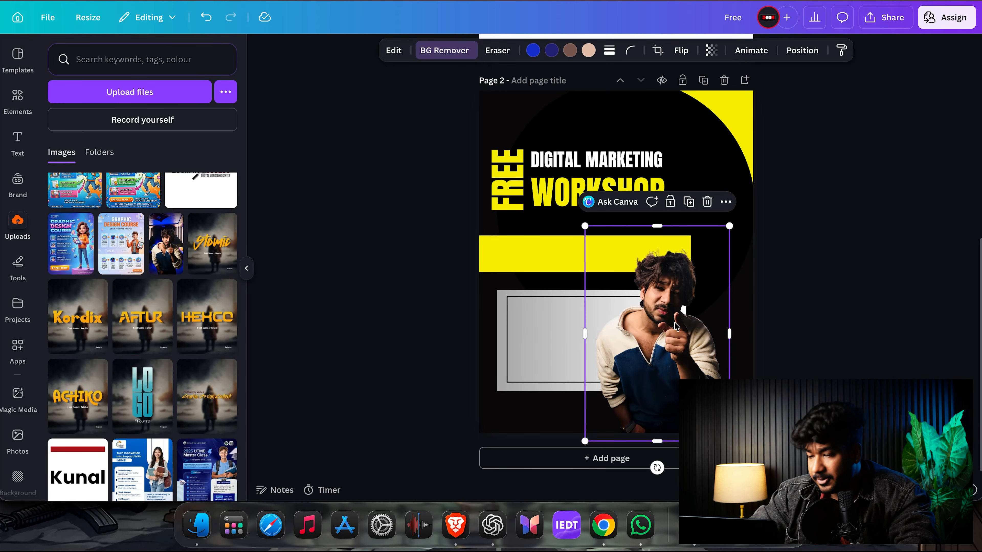
Step: Shift the cut-out man closer to page 2's right edge and place a white "lens glare" graphic behind his head
drag(673, 326, 691, 322)
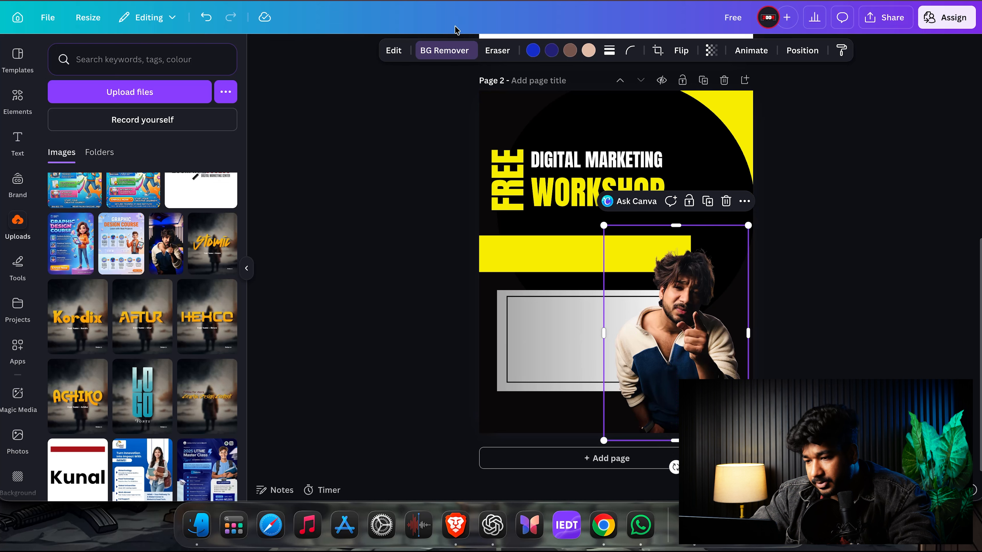
click(18, 96)
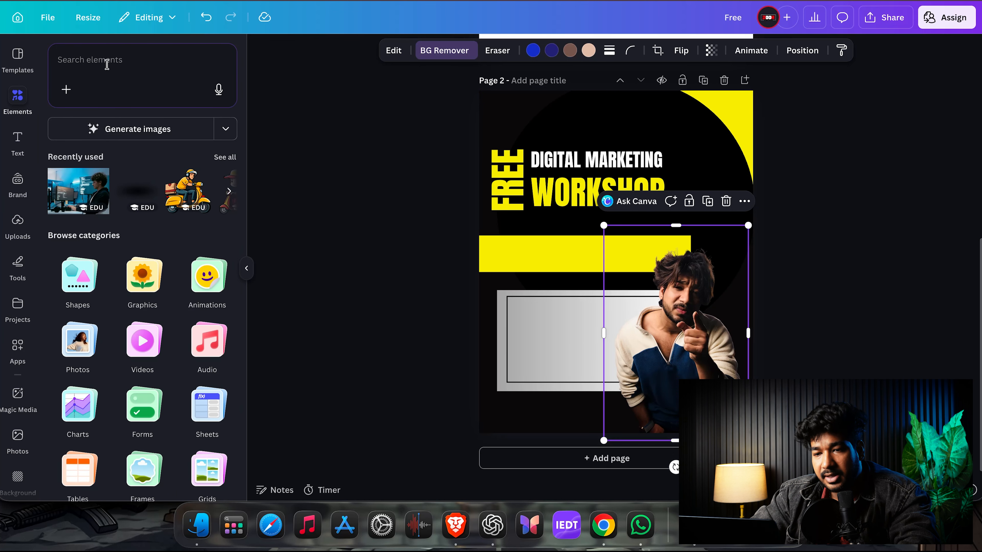
click(106, 64)
text(lens glare)
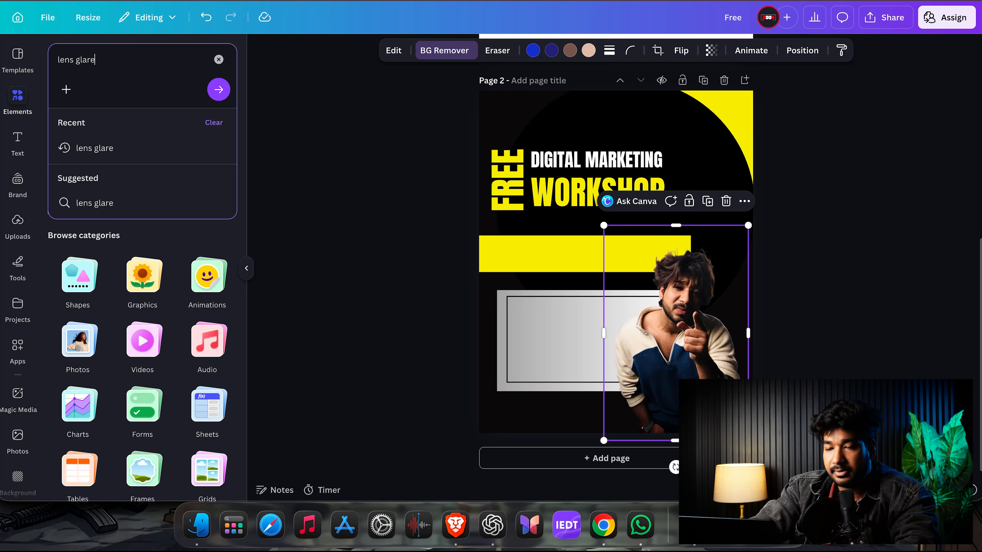
key(Return)
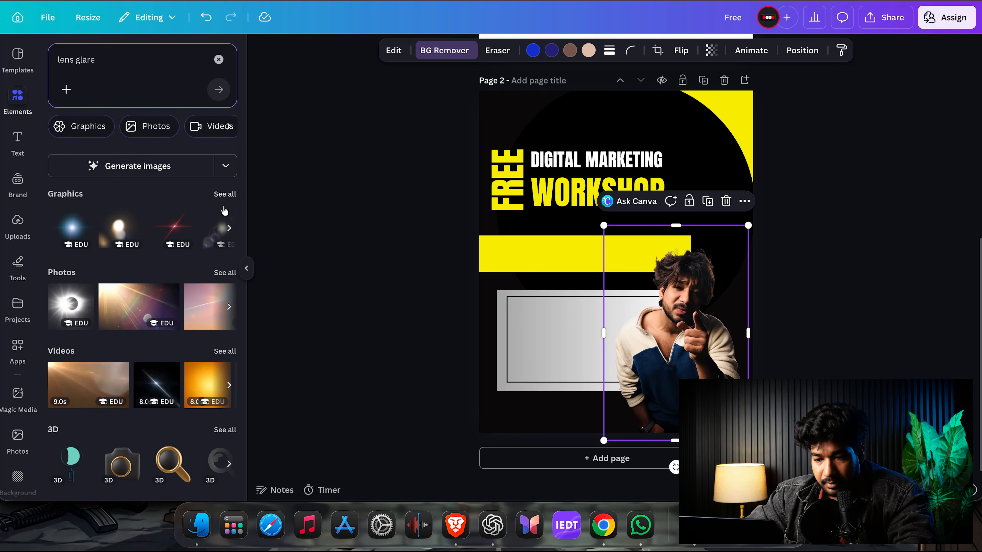
click(225, 194)
scroll(77, 356, down, 3)
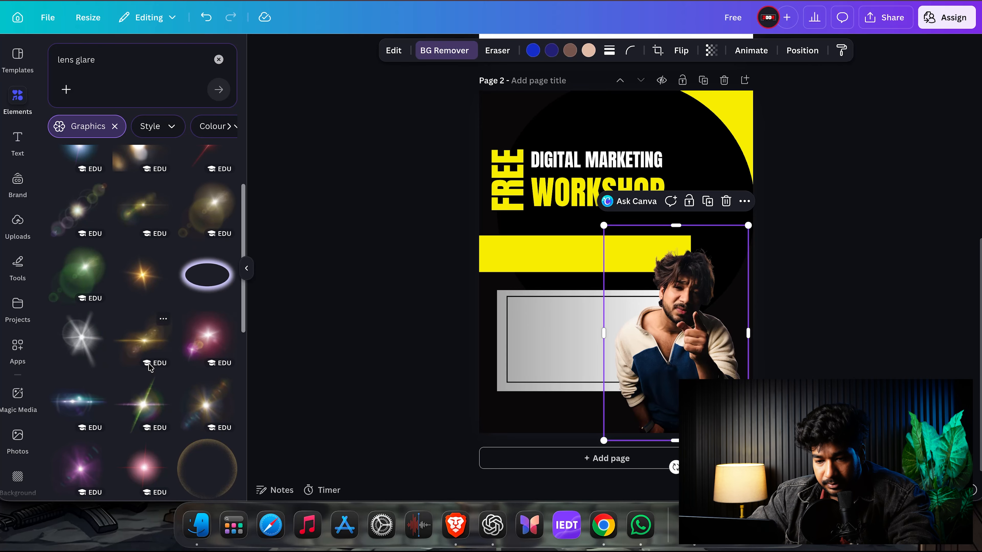
click(70, 358)
drag(610, 242, 654, 240)
key(super+bracketleft)
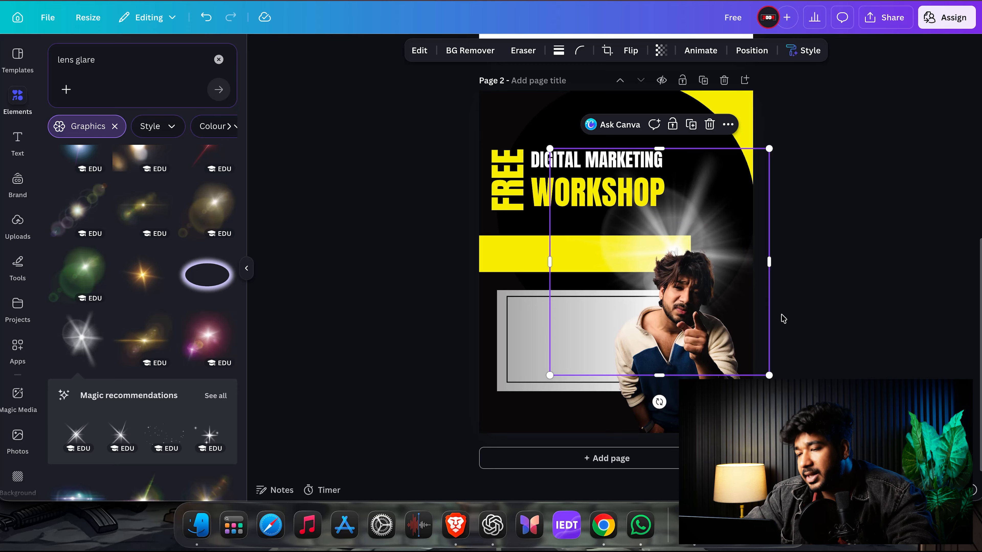
Step: Rotate the lens glare diagonally, enlarge it and reposition it behind the man's head
drag(660, 401, 751, 368)
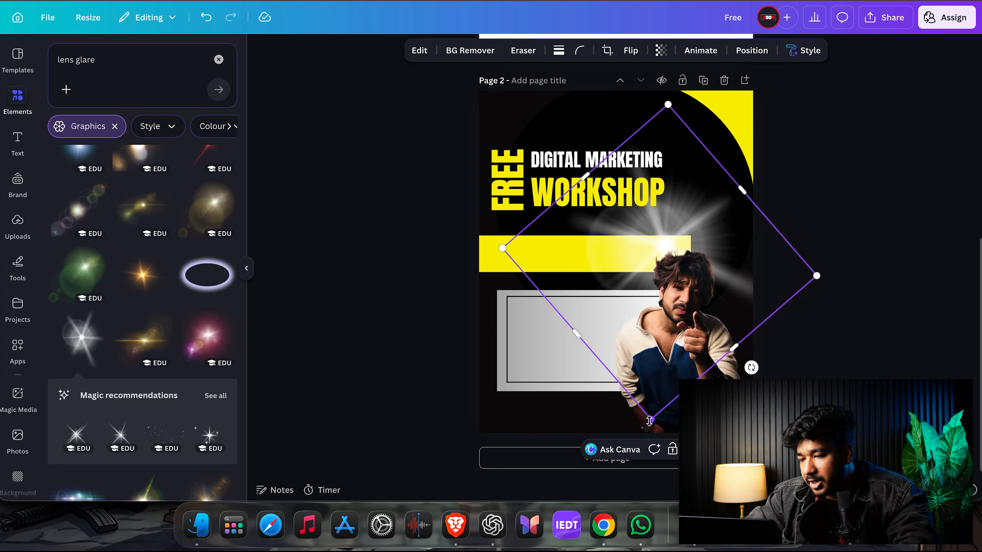
drag(649, 421, 644, 542)
drag(796, 347, 829, 313)
click(872, 351)
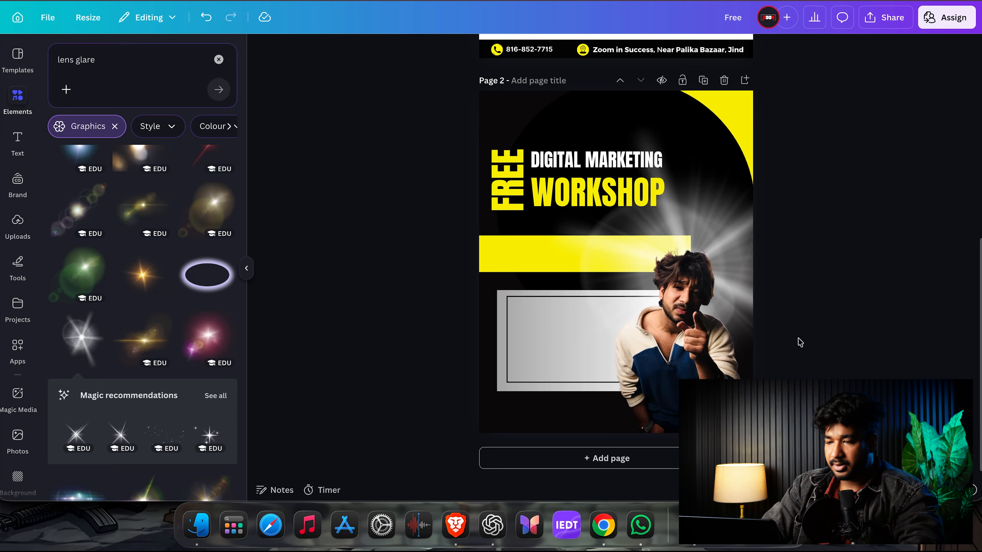
Step: Shorten the grey gradient box and its inner outline together to a height of about 300
scroll(633, 305, up, 5)
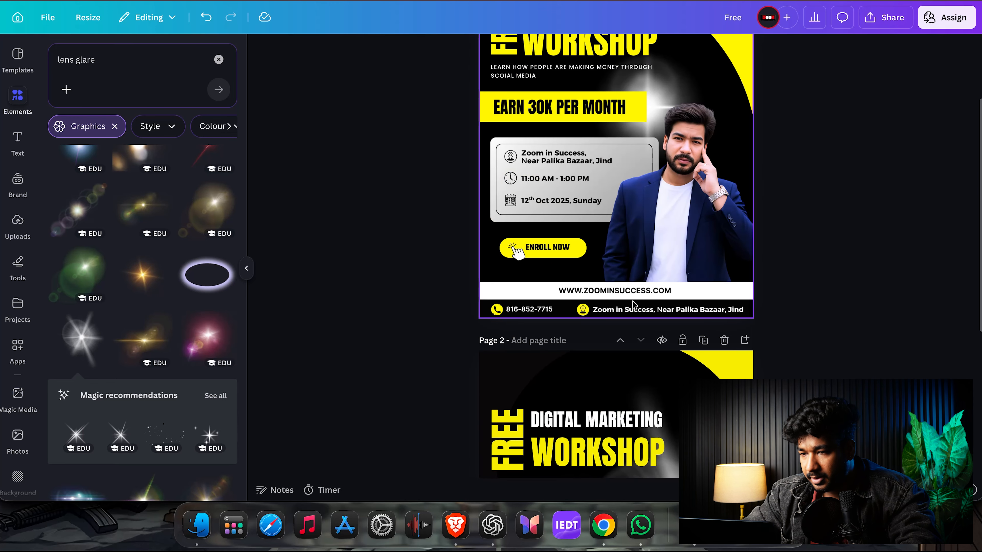
ctrl+scroll(545, 246, up, 5)
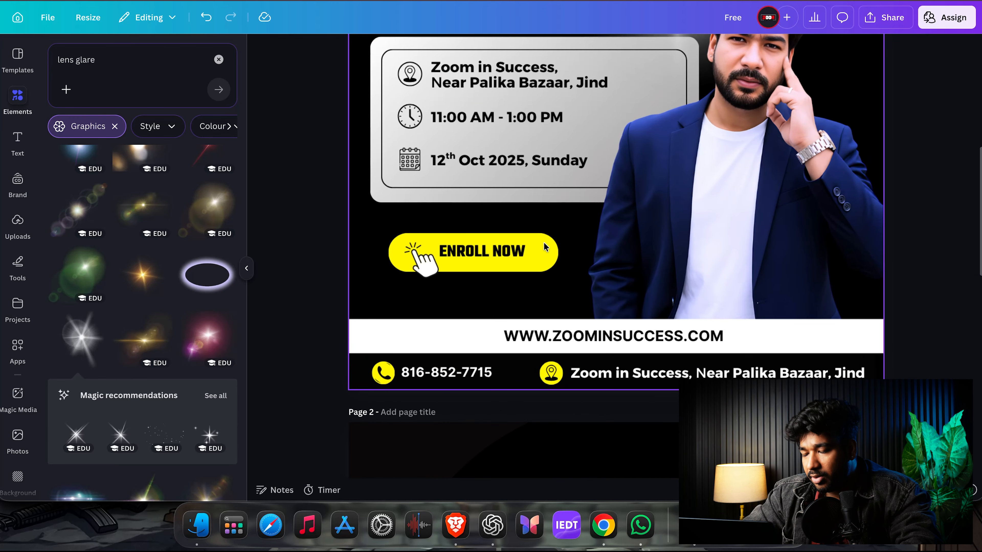
scroll(493, 287, down, 14)
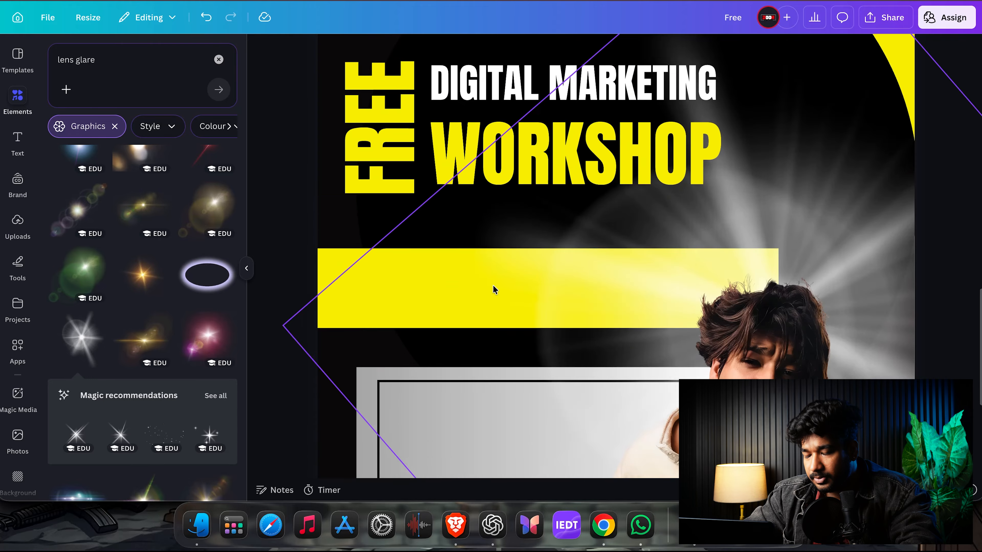
ctrl+scroll(492, 296, down, 4)
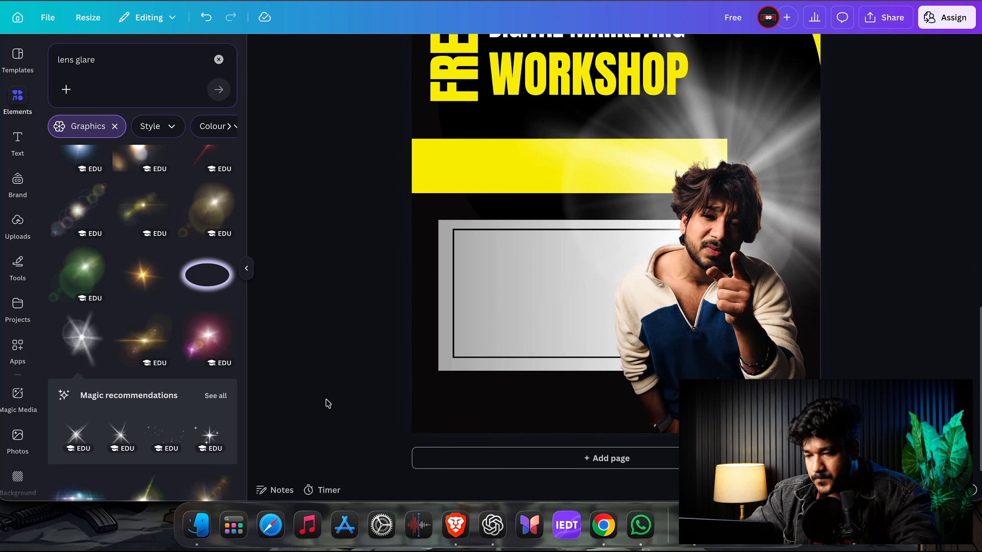
drag(493, 385, 468, 350)
drag(571, 374, 572, 333)
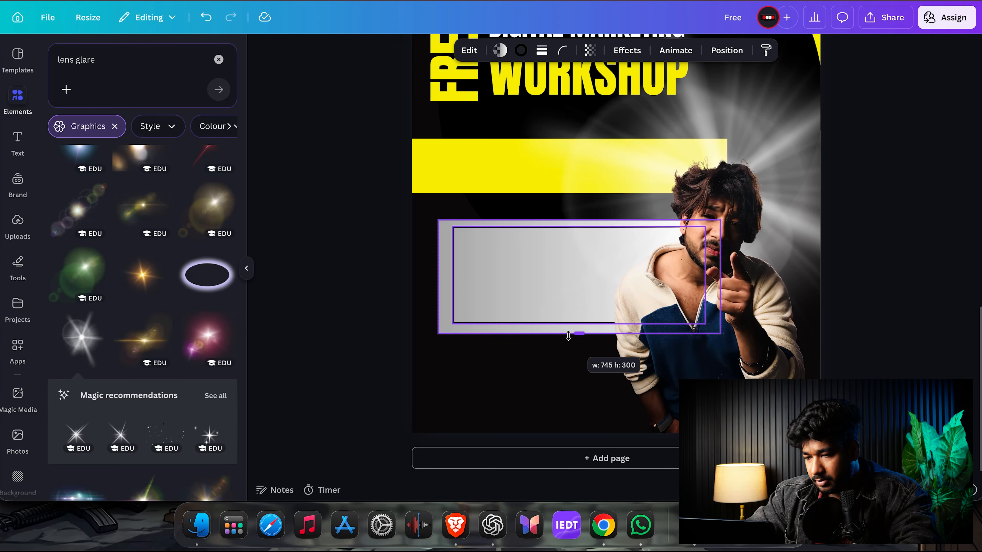
Step: Add a new rectangle below the grey box and flatten it into a button-sized bar
click(338, 282)
key(r)
drag(583, 162, 464, 393)
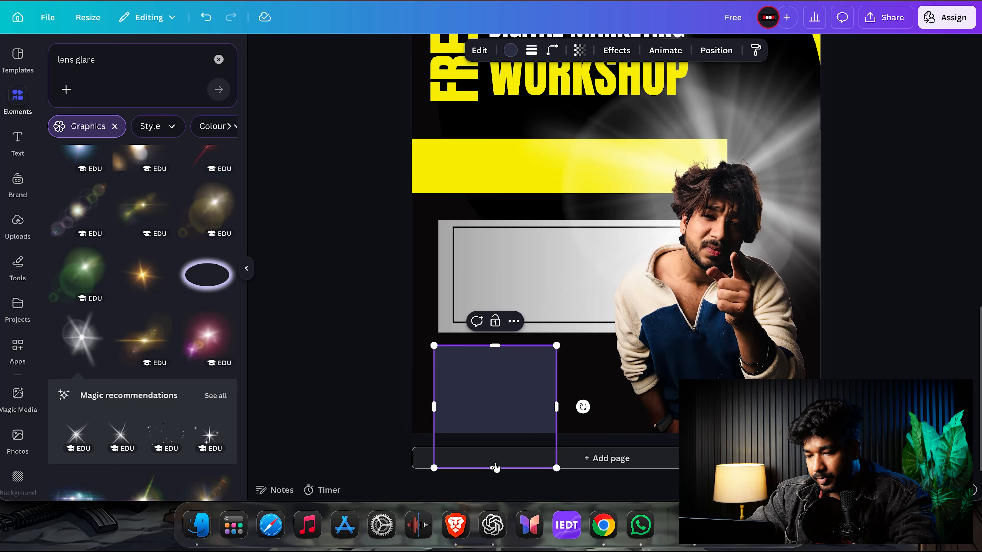
drag(495, 469, 500, 371)
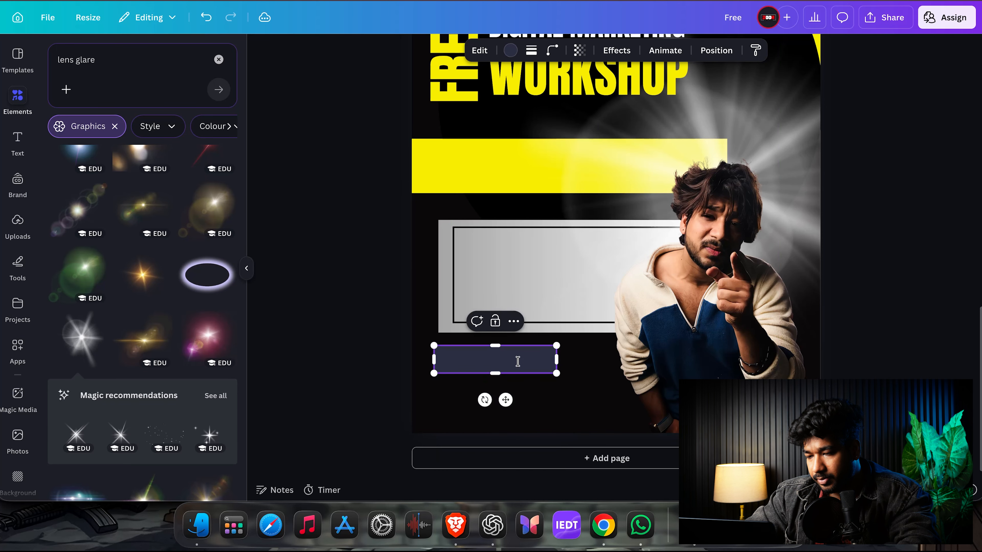
click(539, 386)
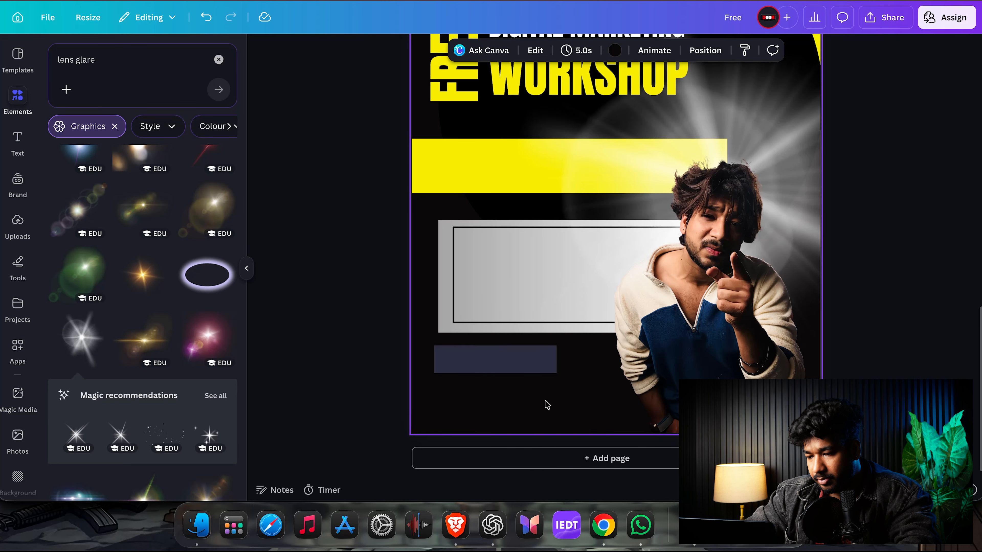
Step: Fill the small bar with the document's yellow and move it slightly down and to the right
click(521, 362)
click(510, 51)
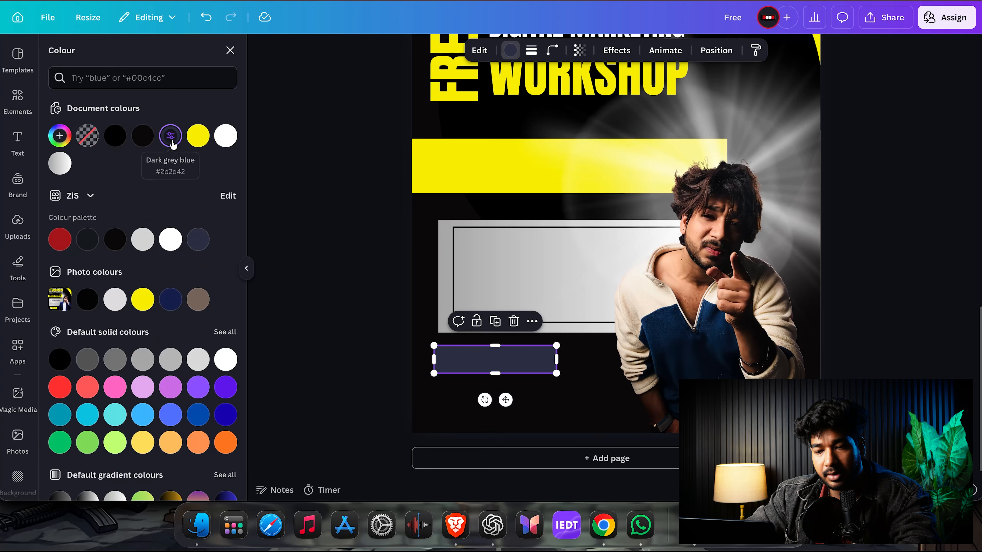
click(198, 136)
click(387, 351)
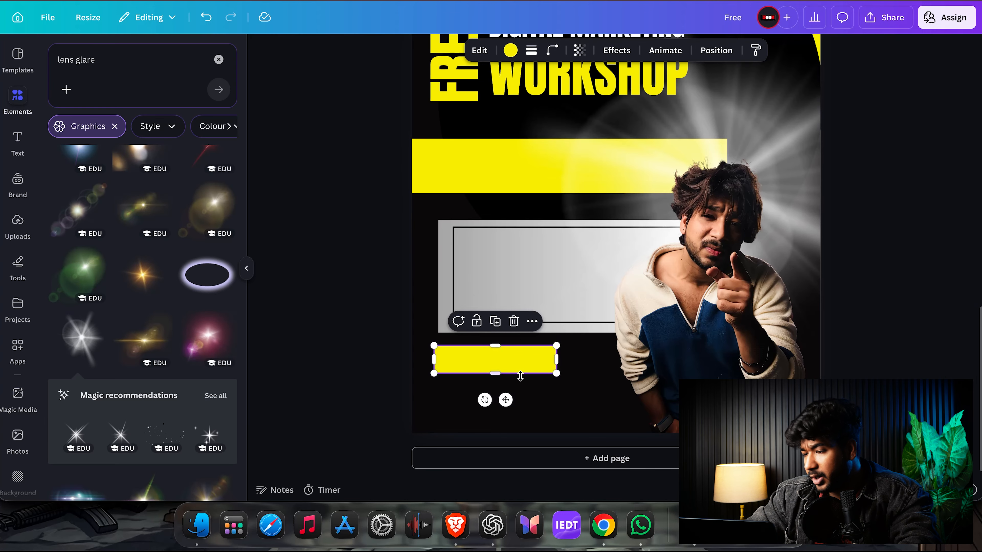
click(478, 379)
mouse_move(507, 355)
mouse_down()
mouse_move(520, 376)
mouse_move(519, 366)
mouse_up()
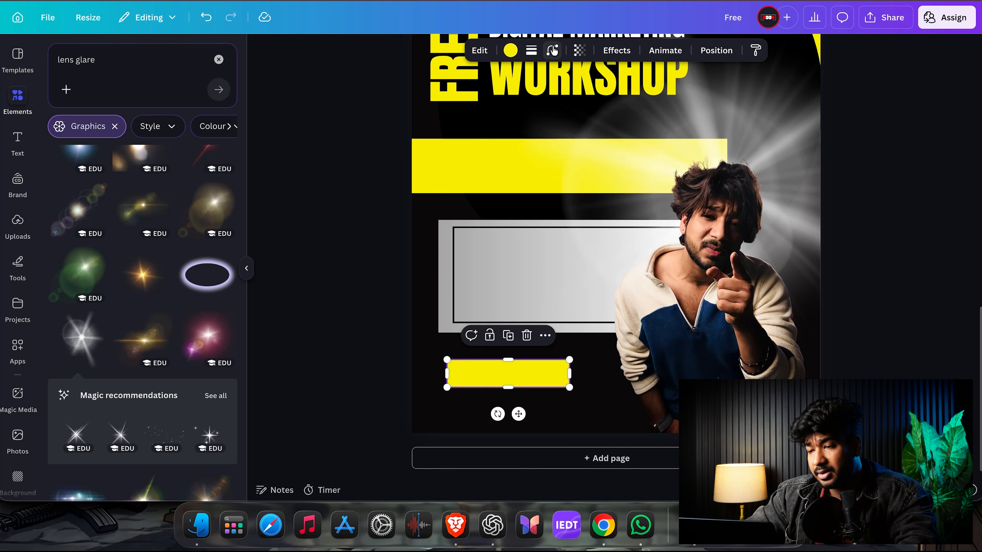
Step: Set the yellow button's corner rounding to 19
click(552, 51)
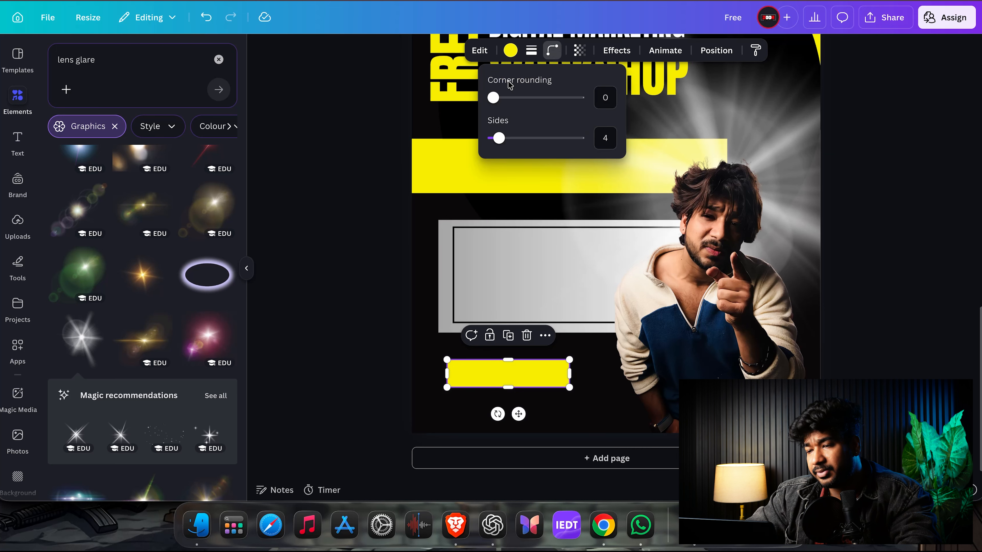
drag(493, 98, 512, 101)
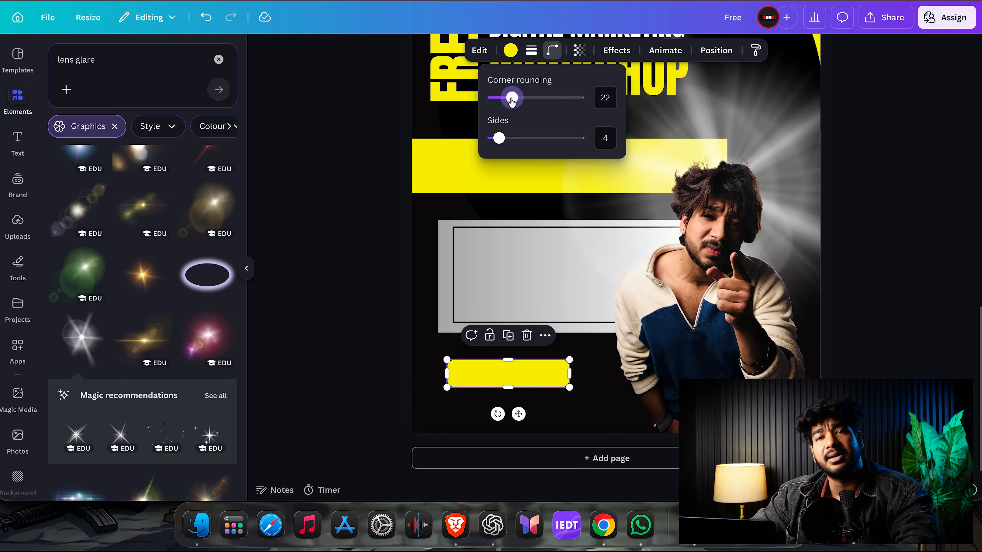
drag(512, 101, 510, 100)
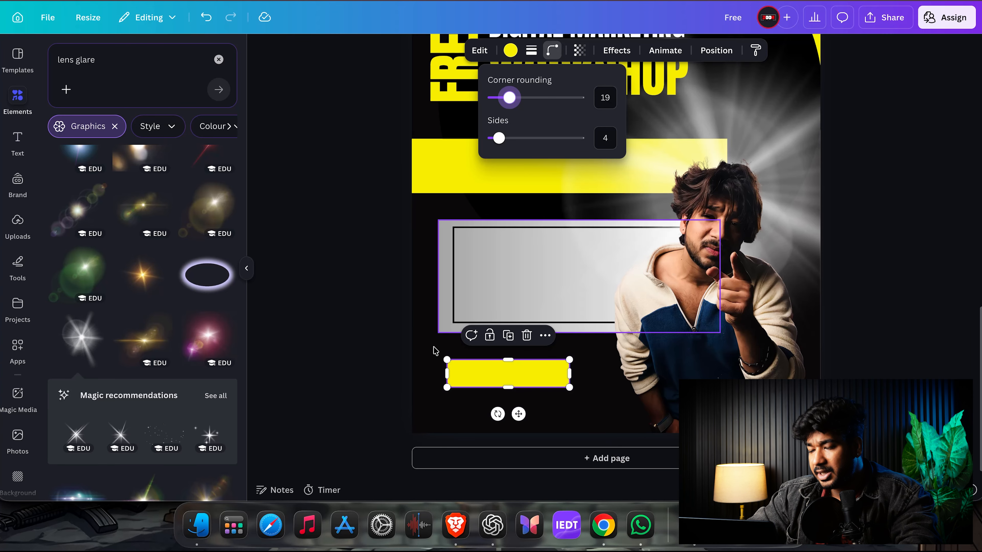
click(358, 331)
click(372, 351)
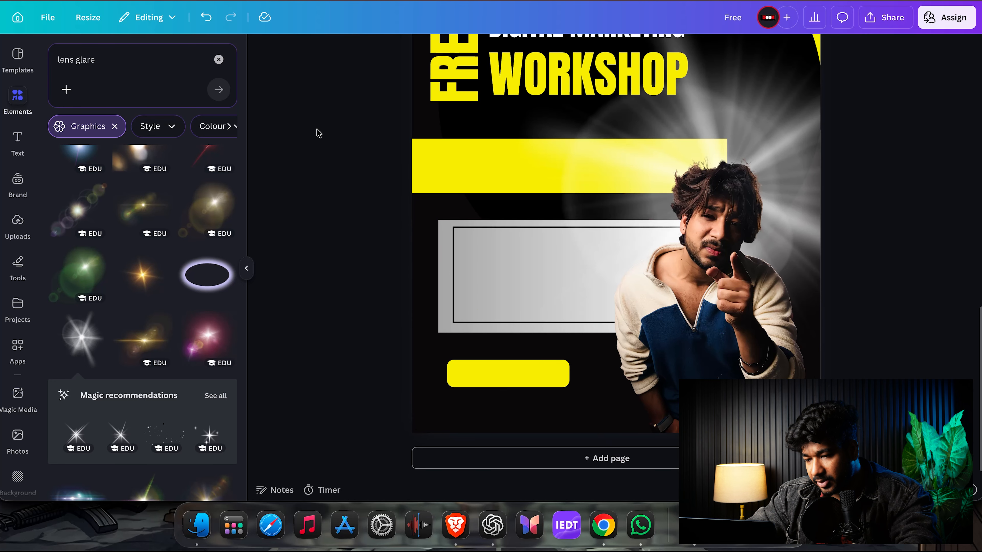
Step: Search the graphics for "mouse click" and add the white pointing hand with a black outline and black click lines
double_click(115, 68)
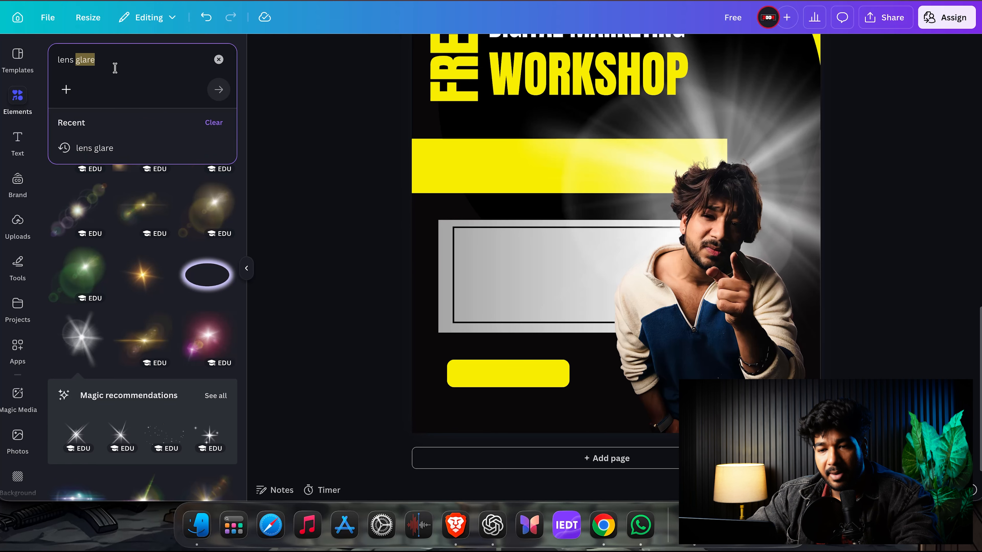
text(mouse)
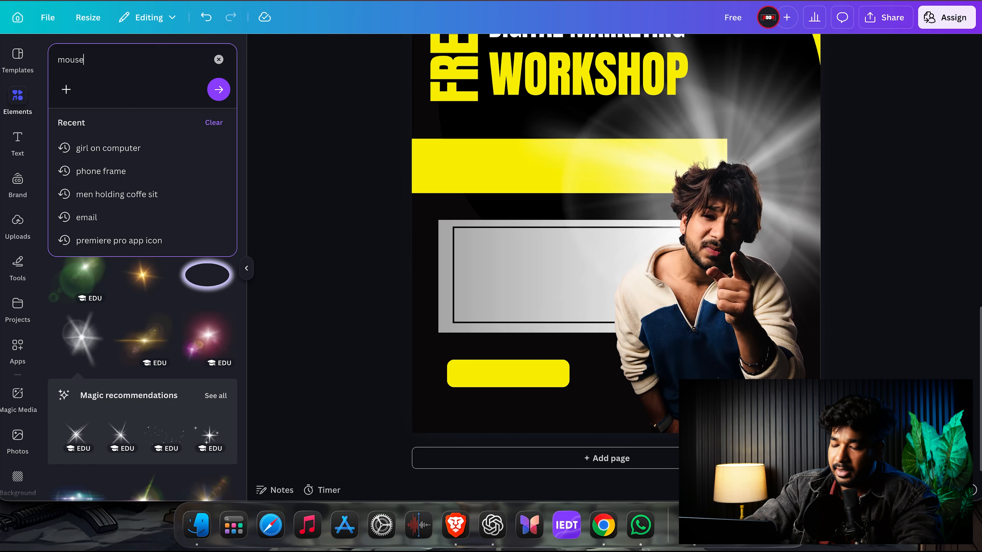
text( click)
key(Return)
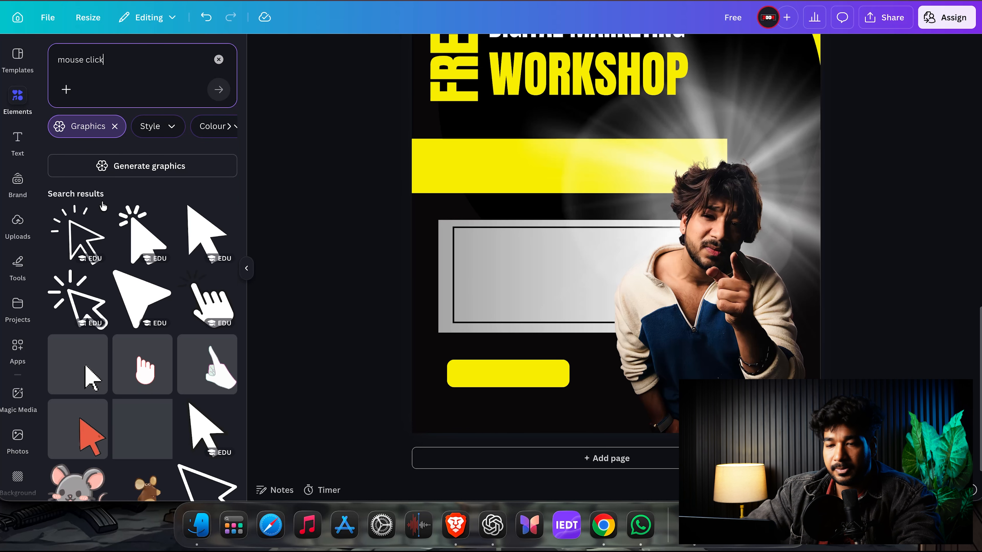
scroll(134, 346, down, 5)
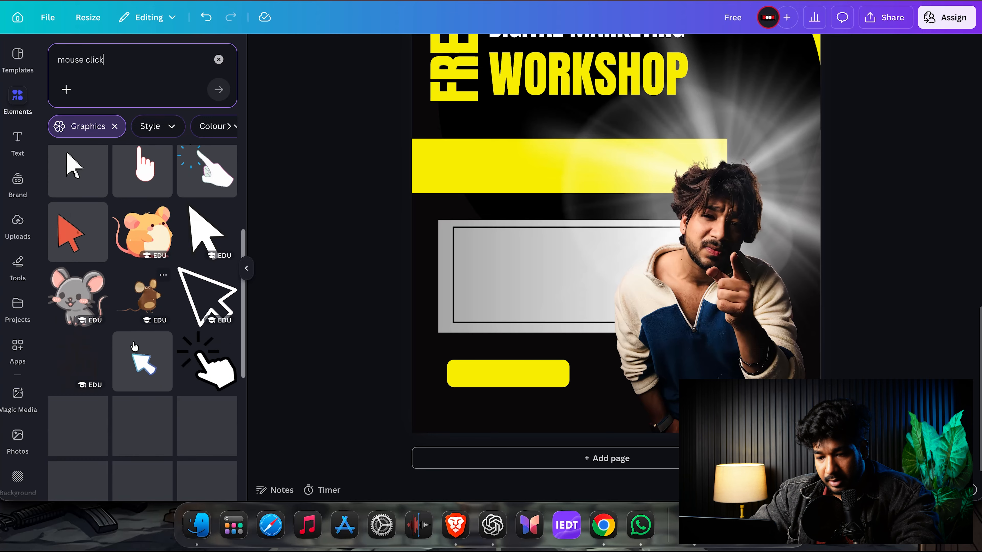
scroll(135, 346, down, 3)
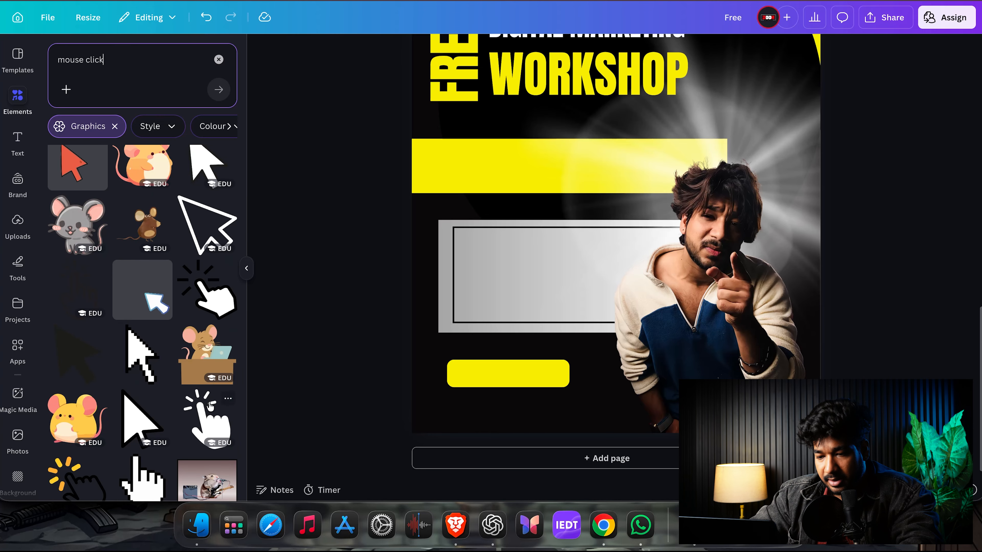
click(201, 282)
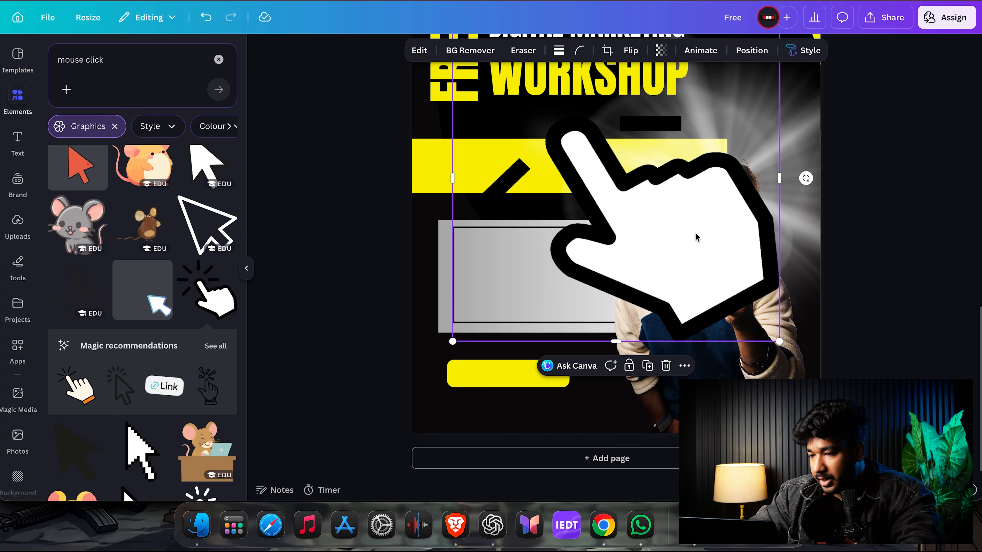
Step: Shrink the hand graphic to icon size and place it at the left end of the yellow button
drag(697, 238, 627, 343)
drag(714, 126, 482, 393)
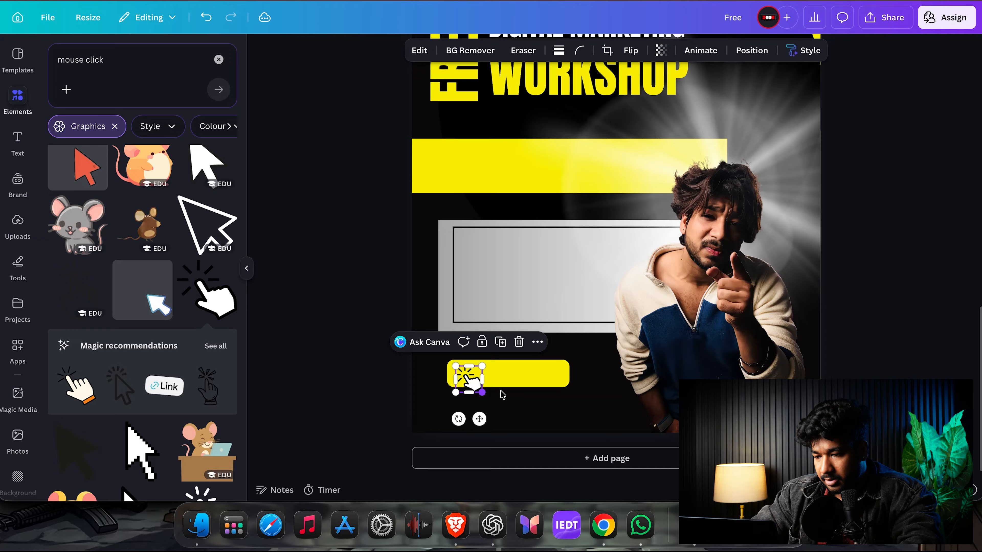
click(537, 408)
scroll(470, 371, up, 10)
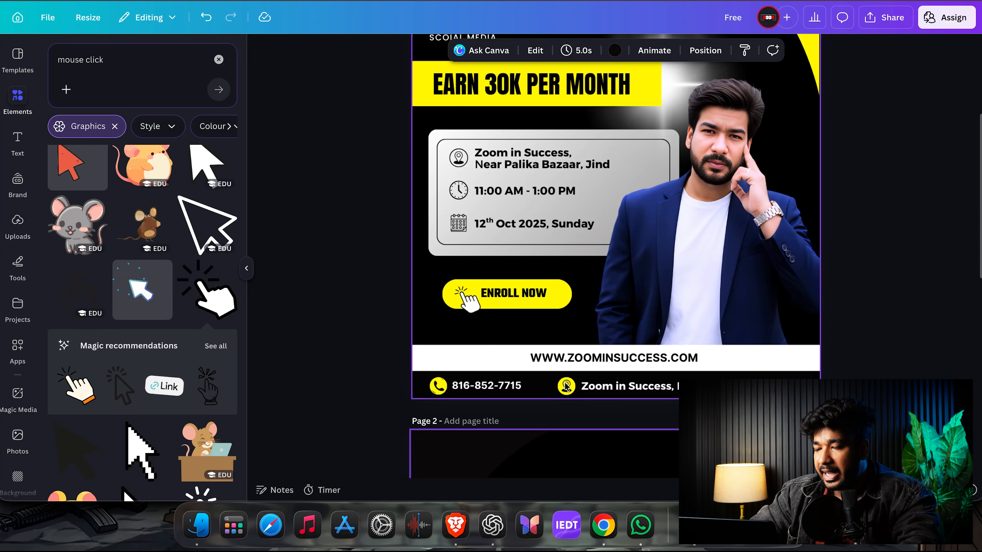
scroll(566, 387, down, 5)
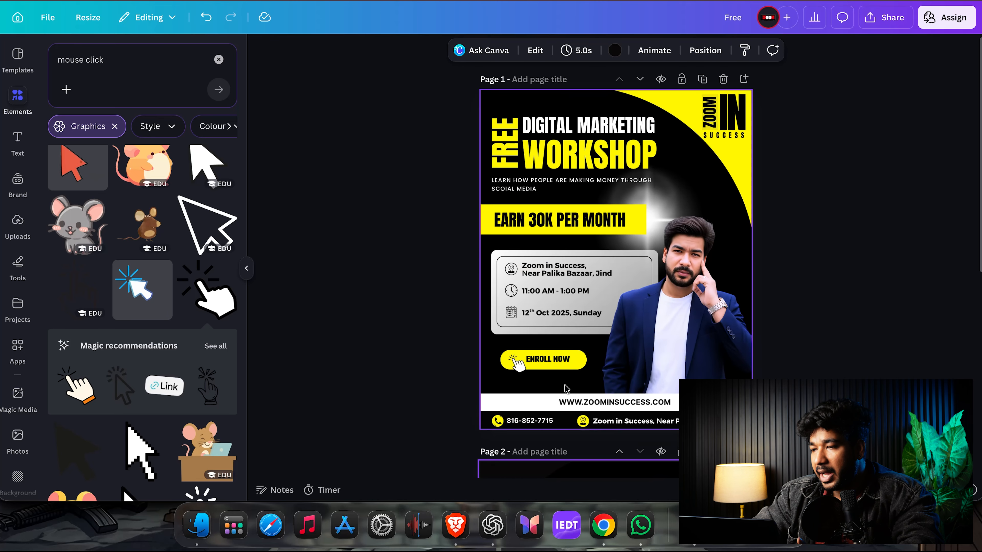
scroll(668, 383, down, 10)
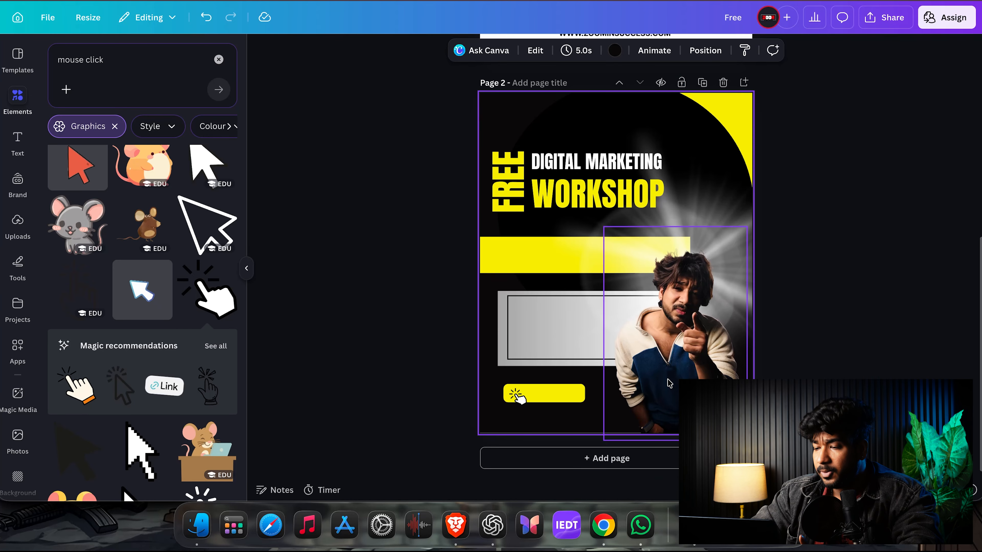